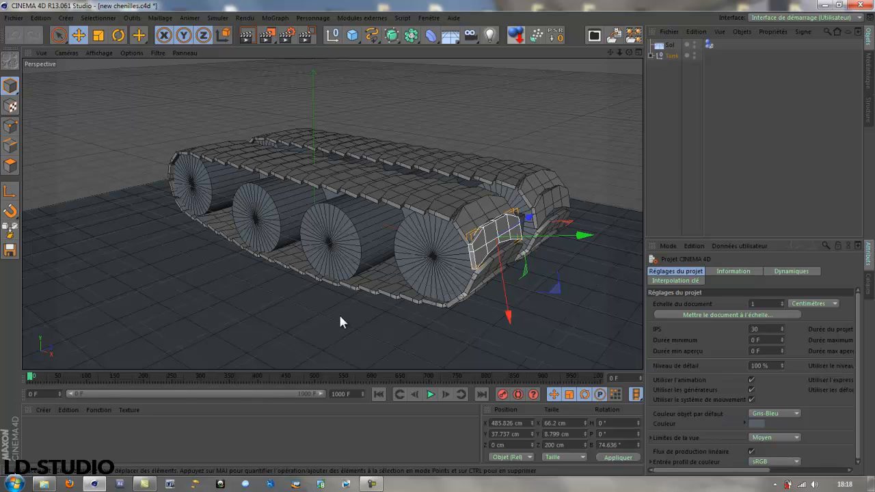
# Create a new project and set its render output to the Film/Vidéo preset HDV/HDTV 720 25.
pyautogui.click(15, 18)
pyautogui.click(29, 35)
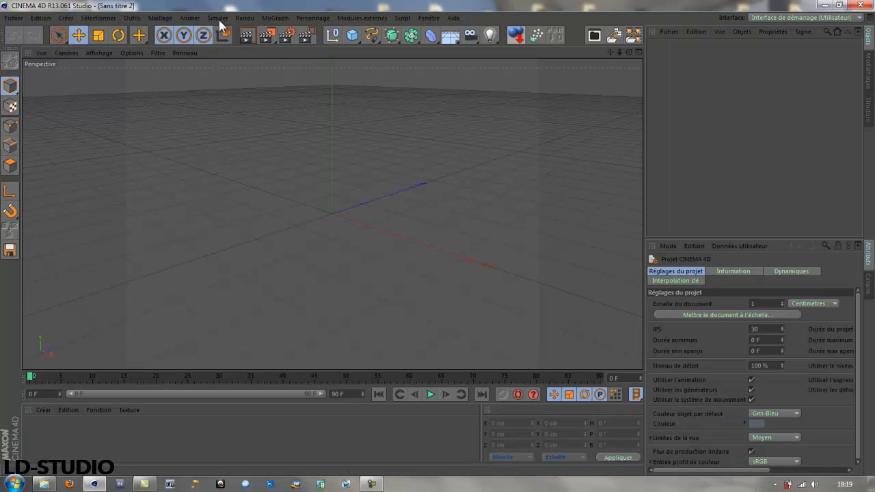
pyautogui.click(287, 35)
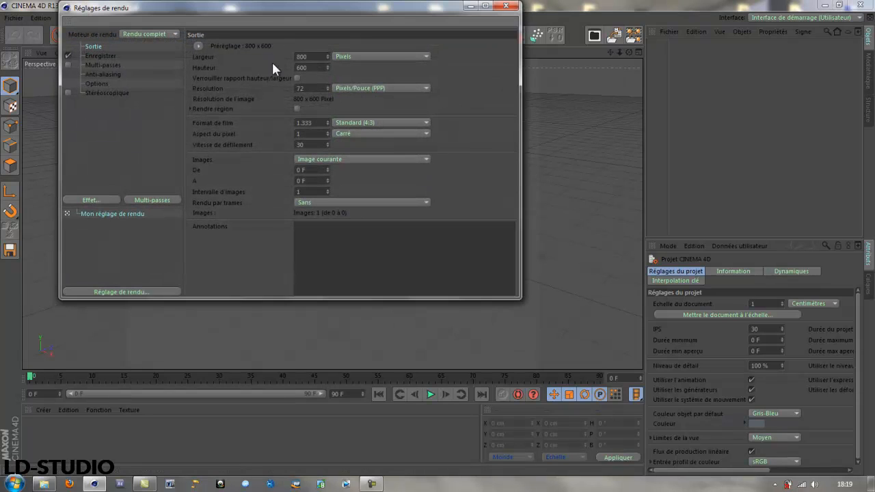
pyautogui.click(199, 46)
pyautogui.moveTo(225, 79)
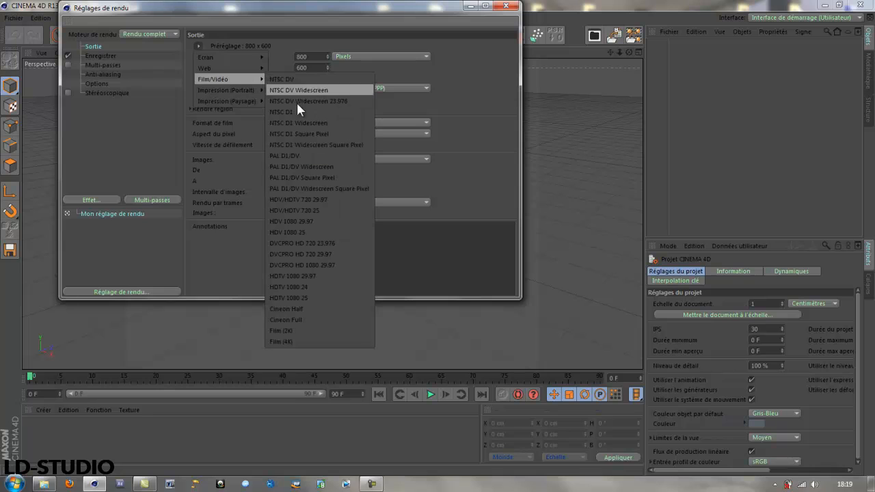
pyautogui.click(307, 210)
pyautogui.click(506, 6)
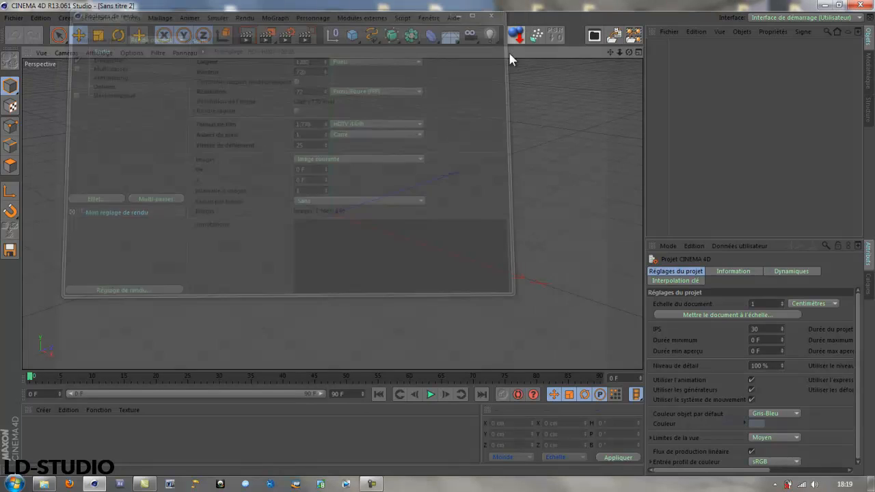
# Add a cylinder to the empty scene and set its orientation to +Z.
pyautogui.keyDown('alt'); pyautogui.moveTo(351, 262); pyautogui.dragTo(469, 247); pyautogui.keyUp('alt')
pyautogui.moveTo(352, 35); pyautogui.dragTo(618, 51)
pyautogui.click(731, 338)
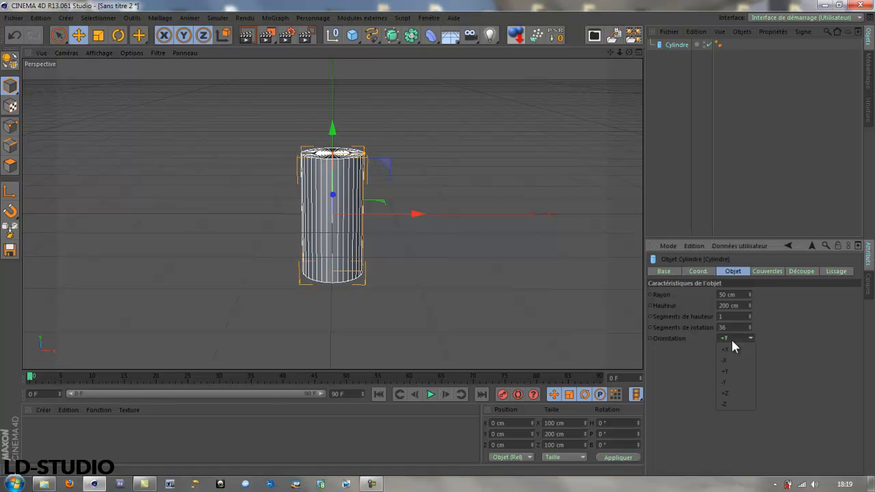
pyautogui.click(735, 392)
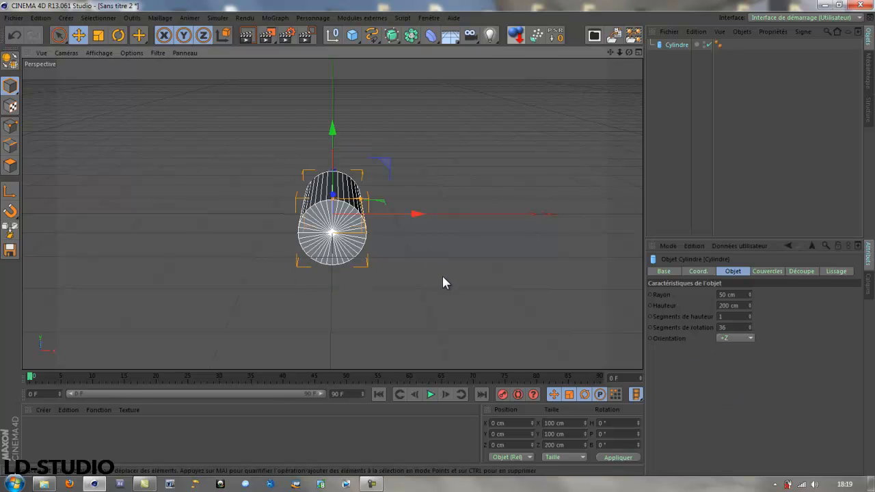
# Shorten the cylinder's height to about 105 cm and switch the viewport display to Gouraud shading with lines.
pyautogui.keyDown('alt'); pyautogui.moveTo(441, 276); pyautogui.dragTo(377, 298); pyautogui.keyUp('alt')
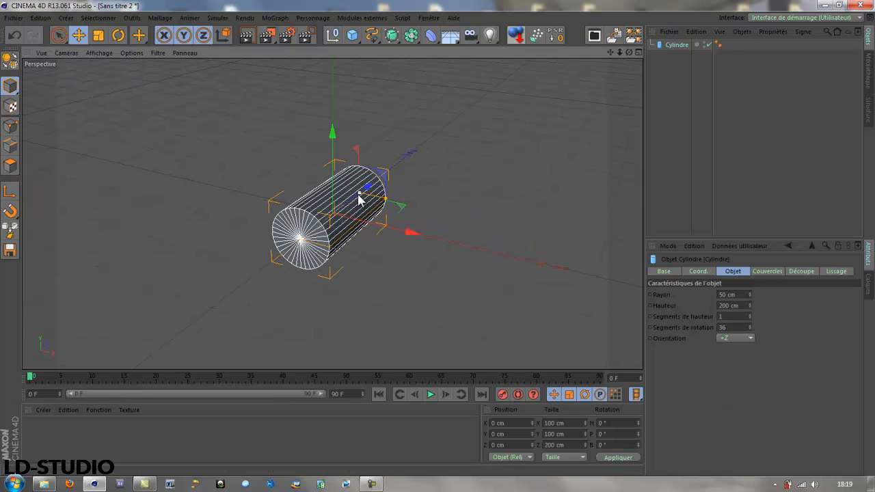
pyautogui.moveTo(383, 199); pyautogui.dragTo(347, 205)
pyautogui.click(95, 52)
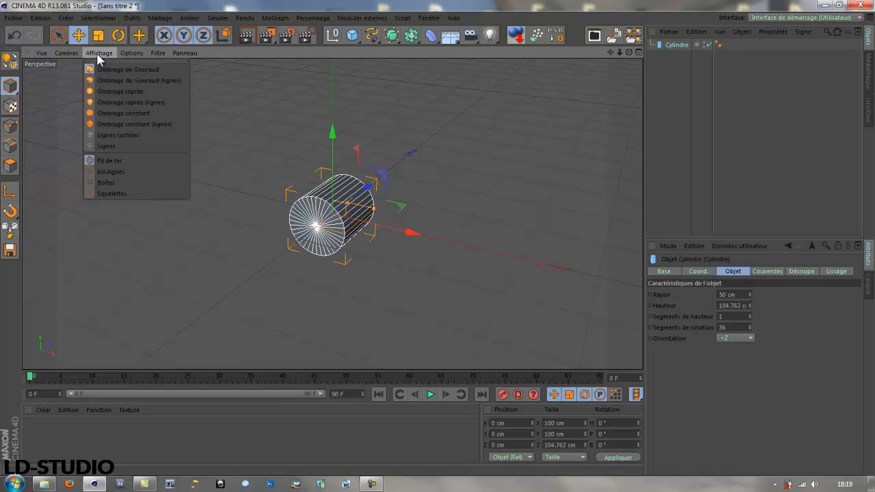
pyautogui.click(120, 81)
# Move the cylinder along X to about -214 cm and place a copy of it on the opposite side at X 214.352 cm.
pyautogui.keyDown('alt'); pyautogui.moveTo(425, 299); pyautogui.dragTo(439, 284); pyautogui.keyUp('alt')
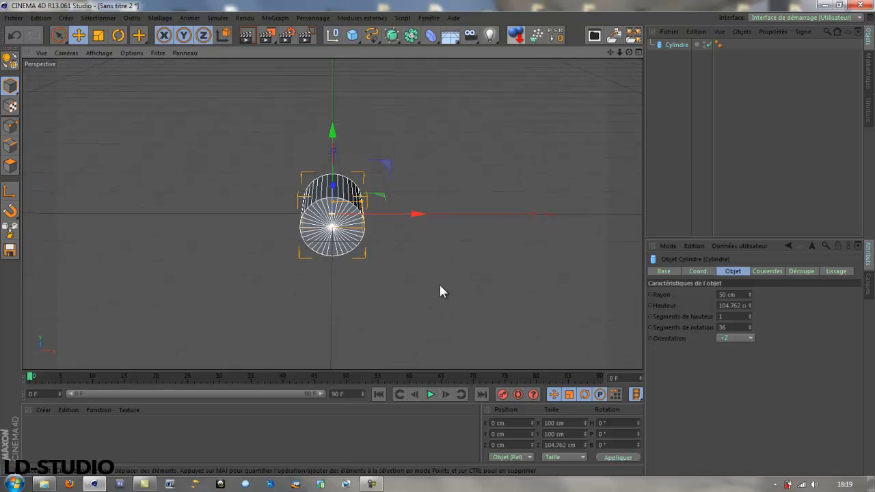
pyautogui.moveTo(412, 215); pyautogui.dragTo(282, 216)
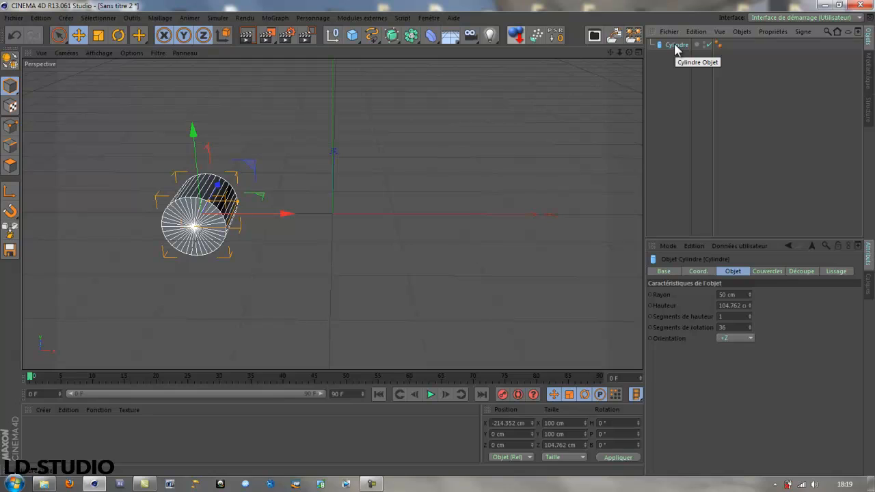
pyautogui.hotkey('ctrl', 'c')
pyautogui.hotkey('ctrl', 'v')
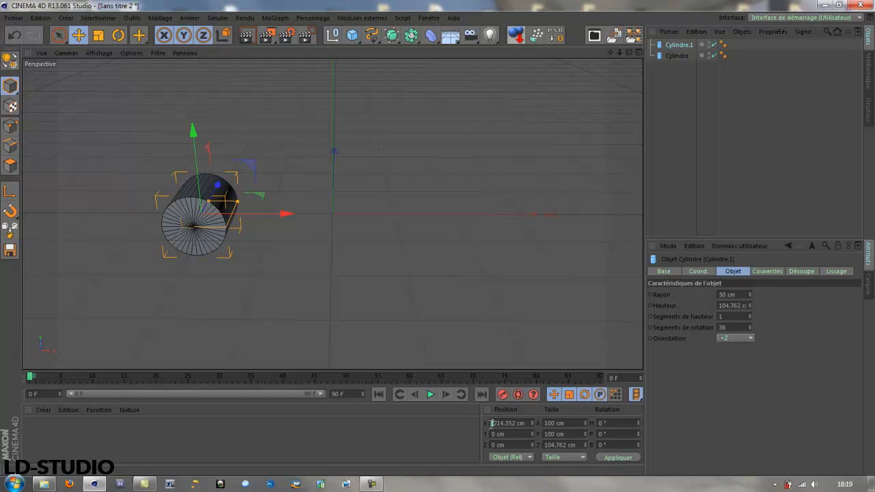
pyautogui.press('BackSpace')
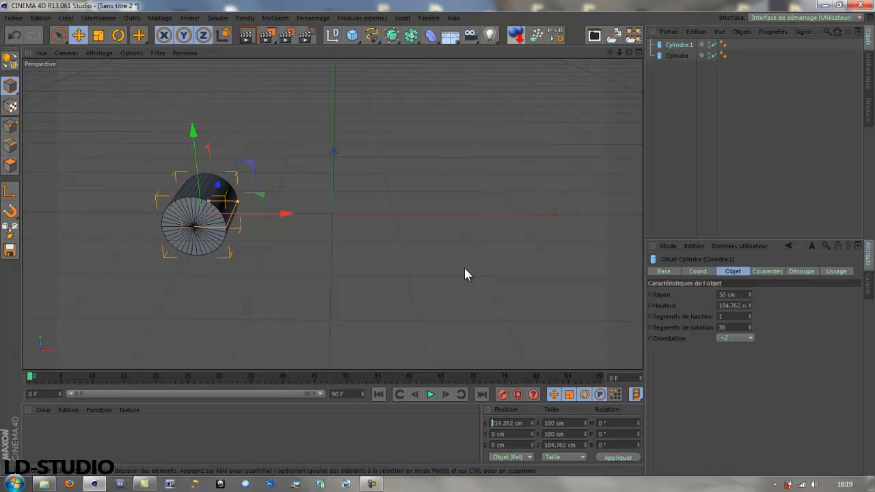
pyautogui.press('Return')
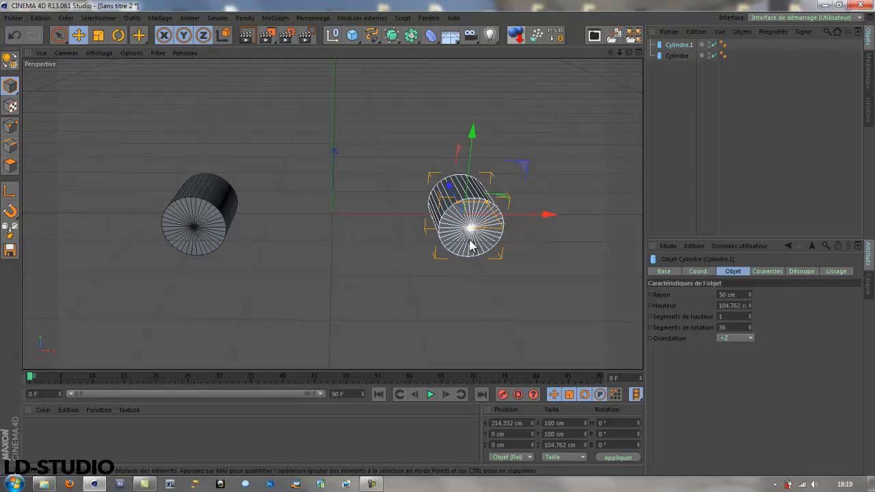
# Duplicate the cylinder on the positive X side and move the copy to about X -78 cm, between the two outer cylinders.
pyautogui.hotkey('ctrl', 'c')
pyautogui.hotkey('ctrl', 'v')
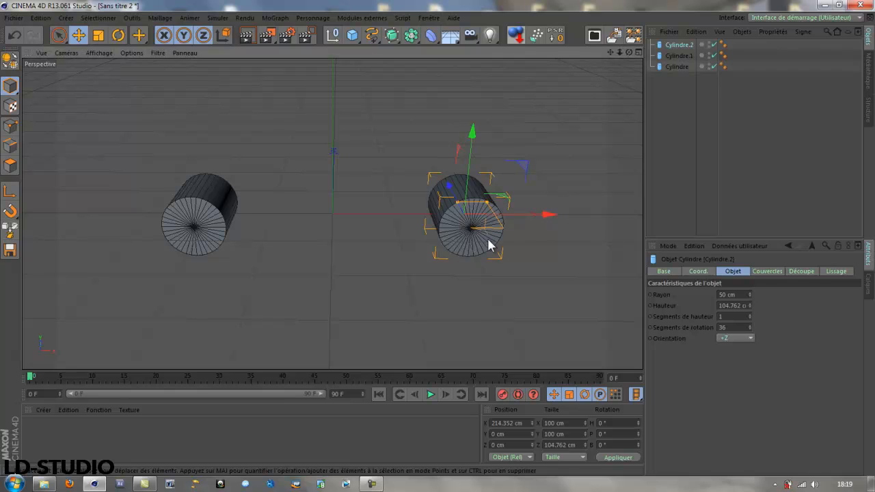
pyautogui.moveTo(550, 216); pyautogui.dragTo(369, 229)
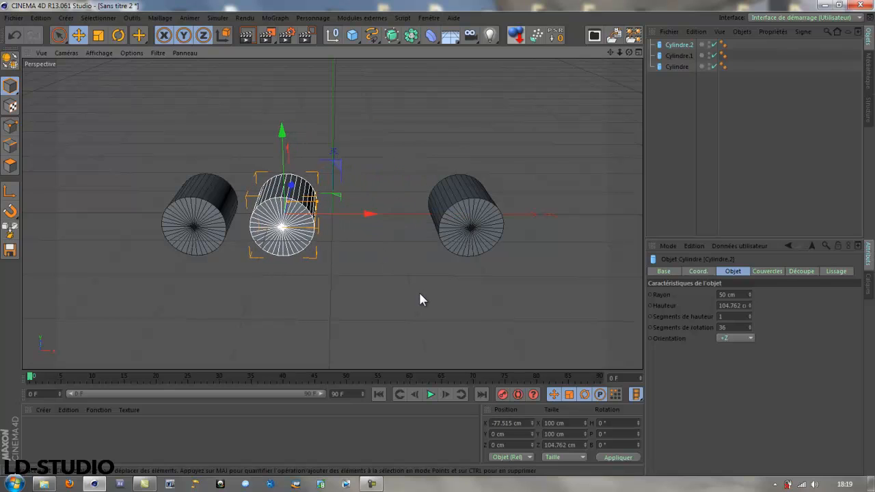
# Duplicate the inner cylinder and set the copy's X position to 77.515 cm.
pyautogui.hotkey('ctrl', 'c')
pyautogui.hotkey('ctrl', 'v')
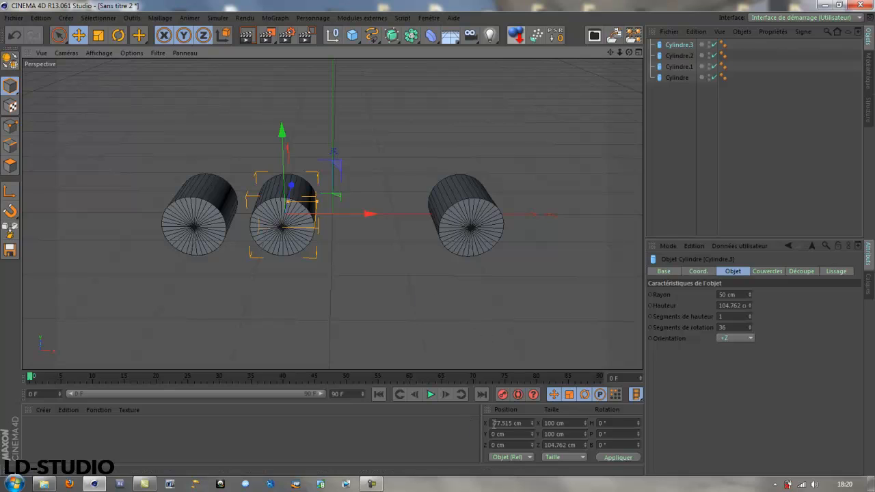
pyautogui.click(486, 423)
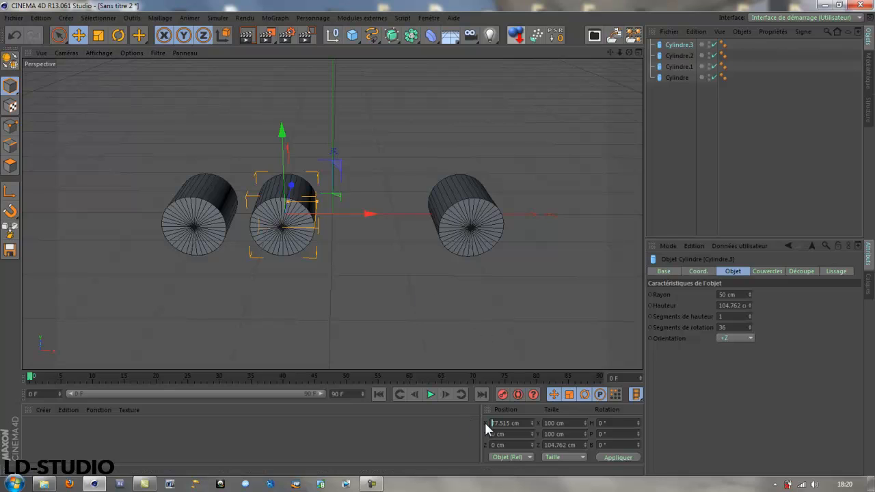
pyautogui.press('Delete')
pyautogui.press('Return')
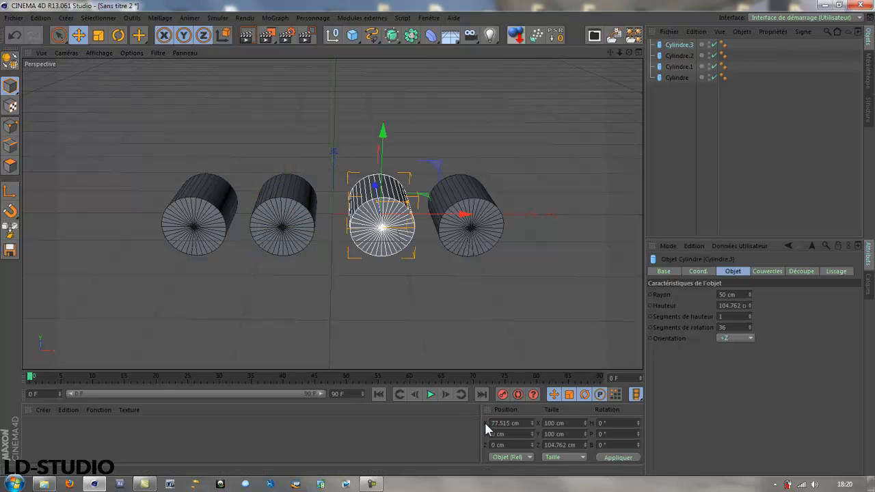
# Lower the two inner cylinders together to about Y -41 cm, leaving nothing selected.
pyautogui.keyDown('ctrl'); pyautogui.click(673, 56); pyautogui.keyUp('ctrl')
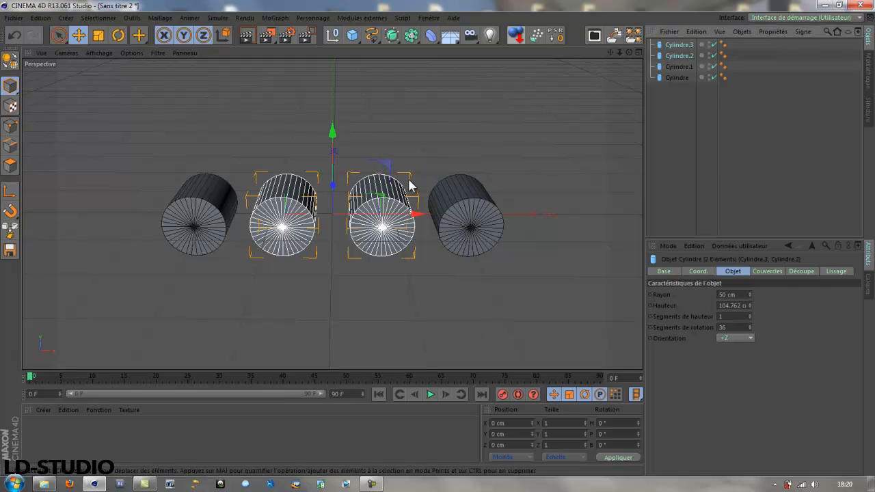
pyautogui.keyDown('alt'); pyautogui.moveTo(357, 308); pyautogui.dragTo(357, 251); pyautogui.keyUp('alt')
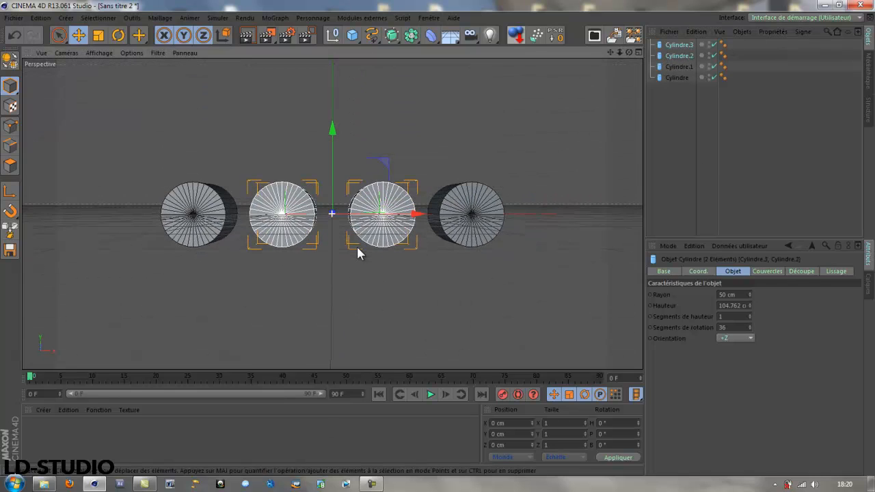
pyautogui.moveTo(335, 134); pyautogui.dragTo(328, 158)
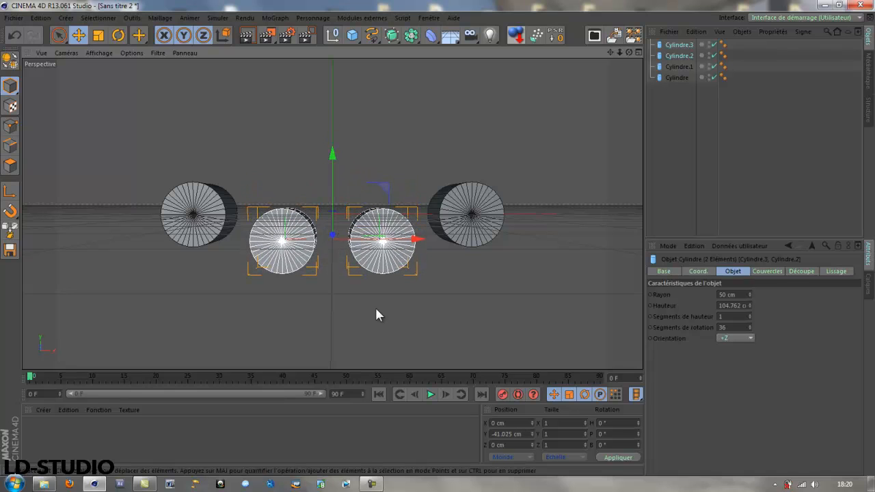
pyautogui.keyDown('alt'); pyautogui.moveTo(375, 314); pyautogui.dragTo(386, 360); pyautogui.keyUp('alt')
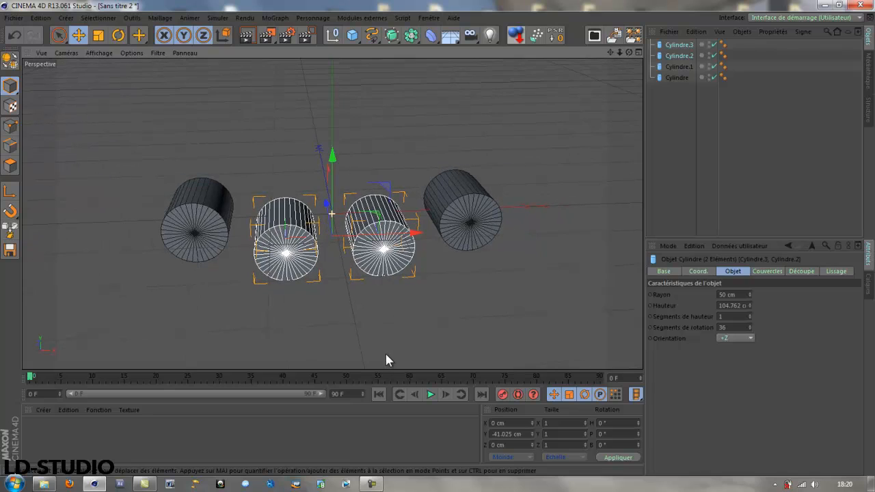
pyautogui.click(446, 299)
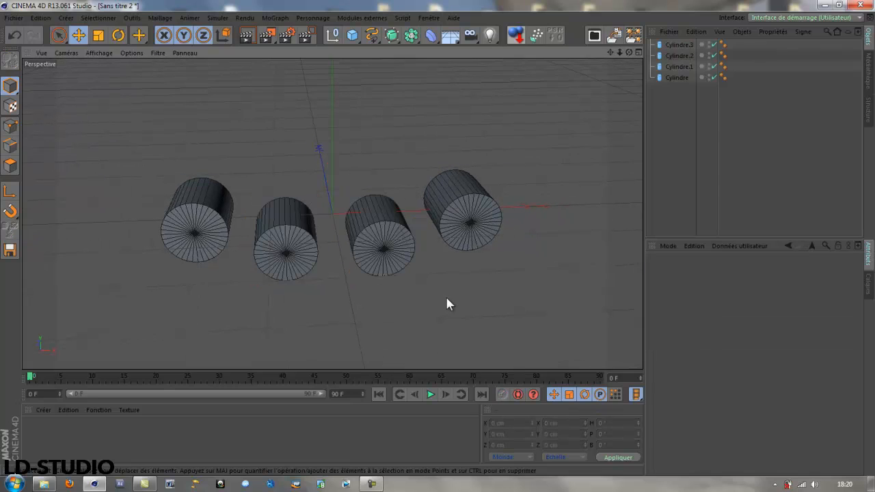
# Rename the two outer cylinders M1 and M2, starting with the one on the negative X side.
pyautogui.click(192, 236)
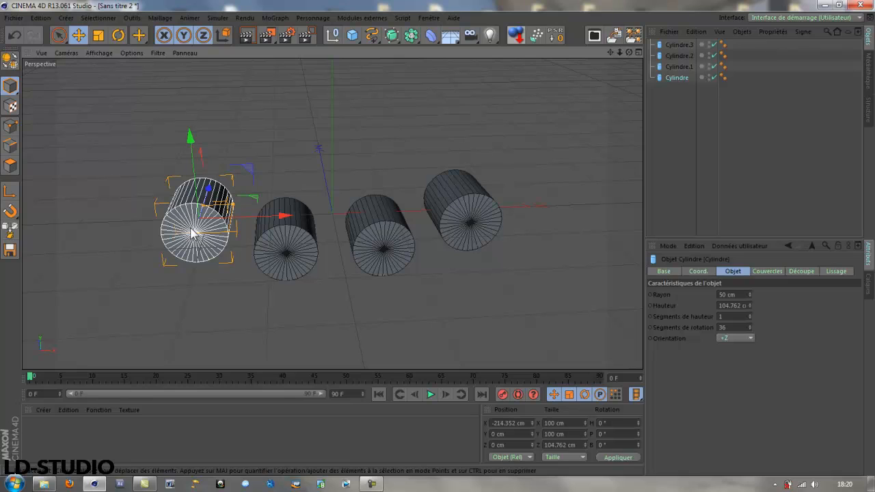
pyautogui.click(466, 225)
pyautogui.click(202, 233)
pyautogui.doubleClick(677, 78)
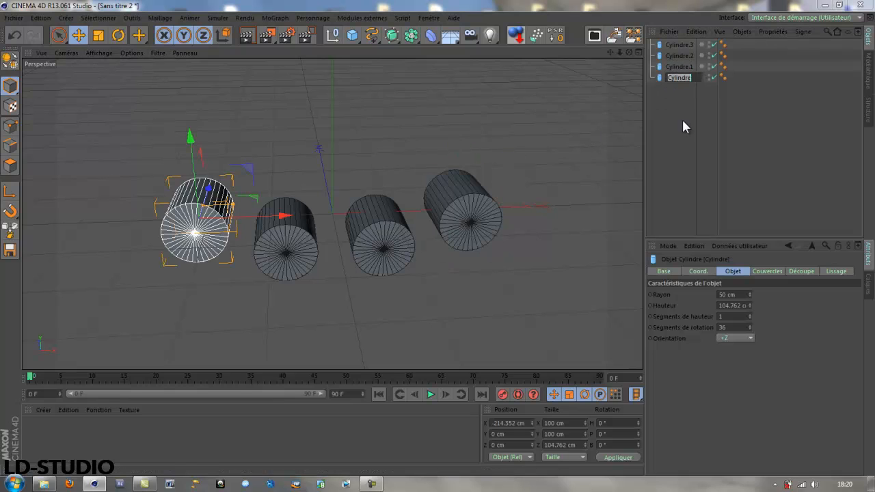
pyautogui.write('M1')
pyautogui.press('Return')
pyautogui.doubleClick(679, 66)
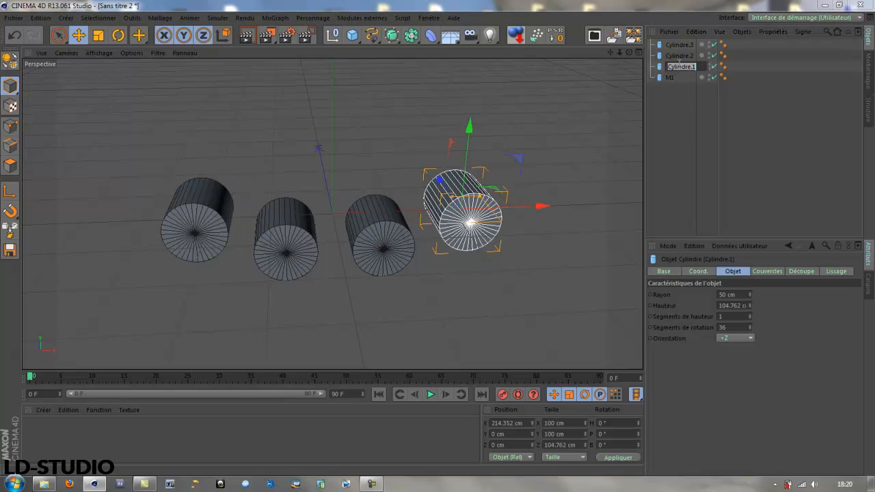
pyautogui.write('M')
pyautogui.write('1')
# Rename the two inner cylinders R1 and R2, starting with the one on the negative X side.
pyautogui.click(678, 55)
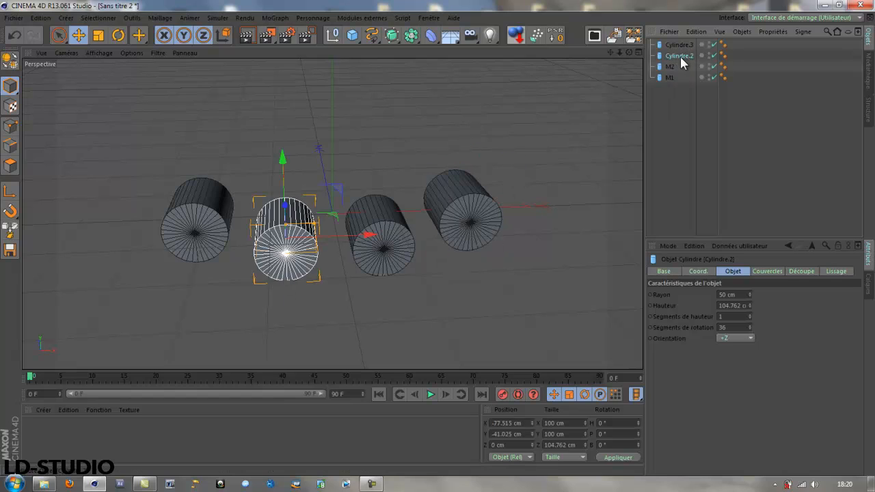
pyautogui.doubleClick(680, 56)
pyautogui.write('R1')
pyautogui.doubleClick(681, 44)
pyautogui.write('R2')
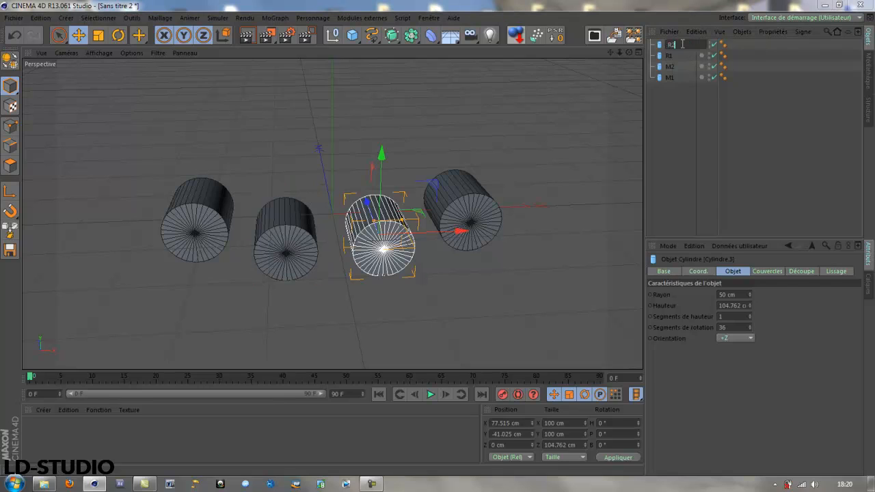
pyautogui.press('Return')
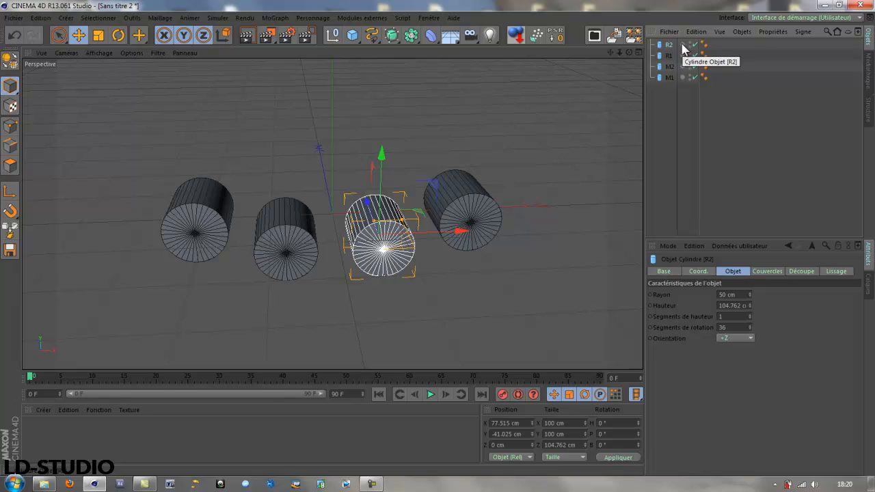
# Widen the object manager slightly and apply a rigid body simulation tag to all four cylinders.
pyautogui.moveTo(645, 163); pyautogui.dragTo(632, 164)
pyautogui.click(651, 103)
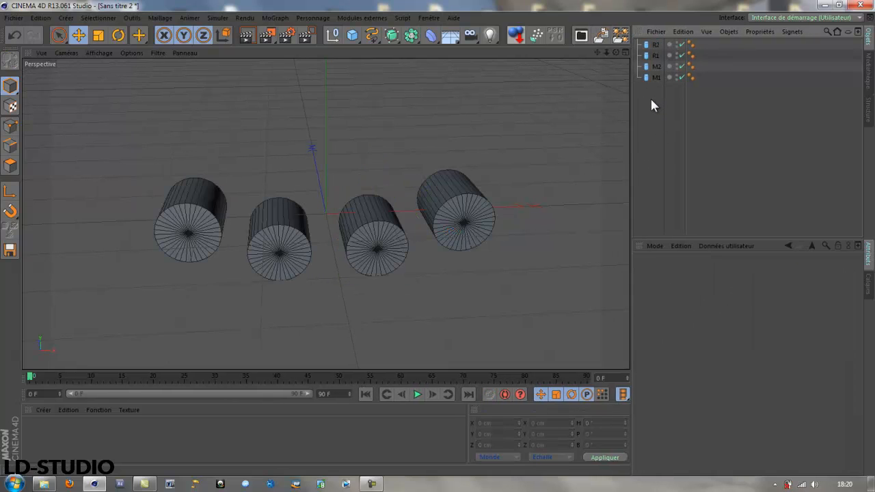
pyautogui.moveTo(654, 88); pyautogui.dragTo(633, 38)
pyautogui.rightClick(649, 87)
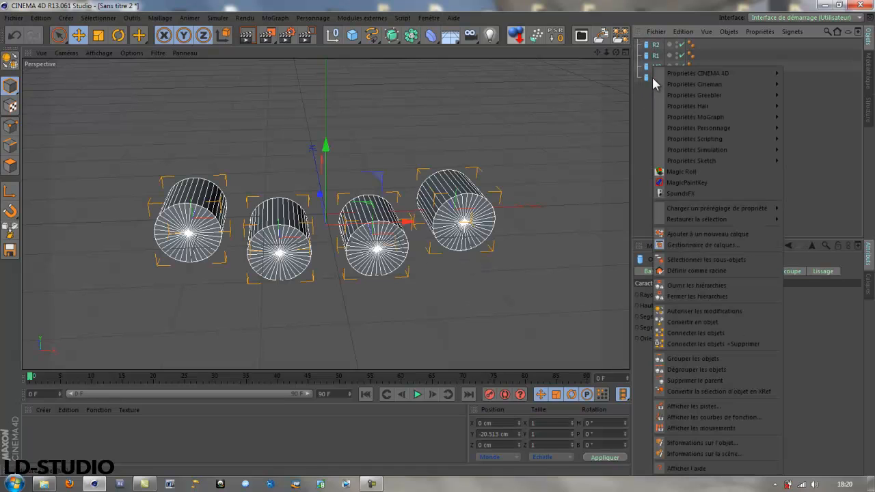
pyautogui.moveTo(666, 149)
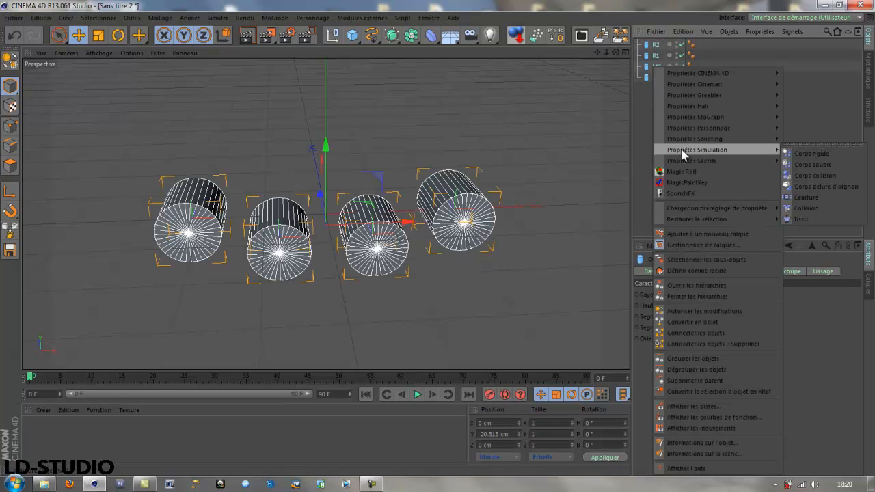
pyautogui.click(808, 154)
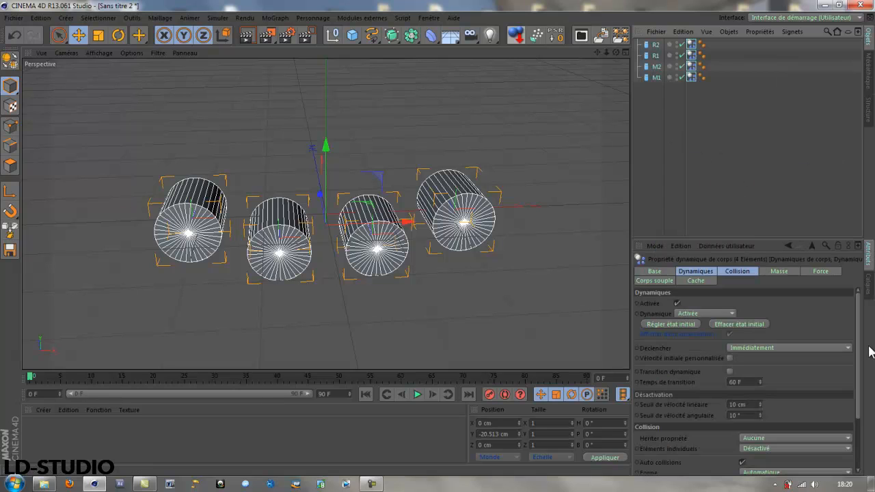
# Set the collision bounce to 0 % and the friction to 100 % for all four rigid body tags.
pyautogui.moveTo(859, 340); pyautogui.dragTo(861, 397)
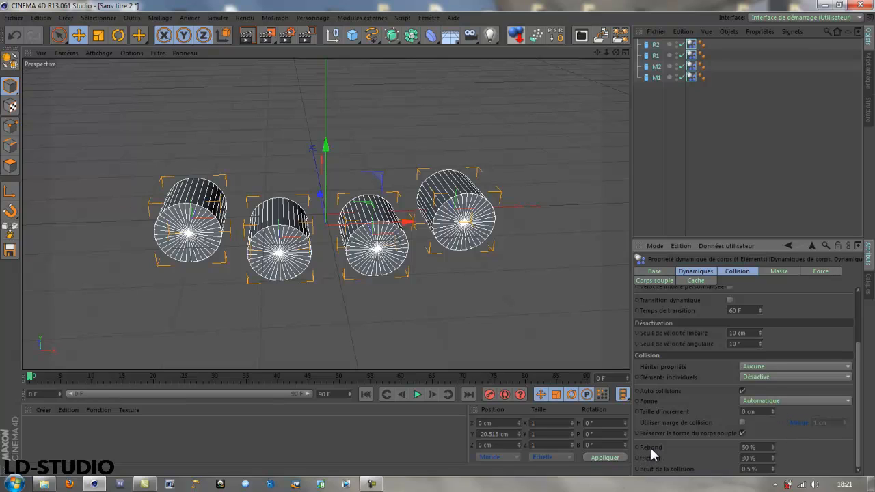
pyautogui.click(755, 448)
pyautogui.write('0')
pyautogui.click(760, 457)
pyautogui.write('100')
pyautogui.press('Return')
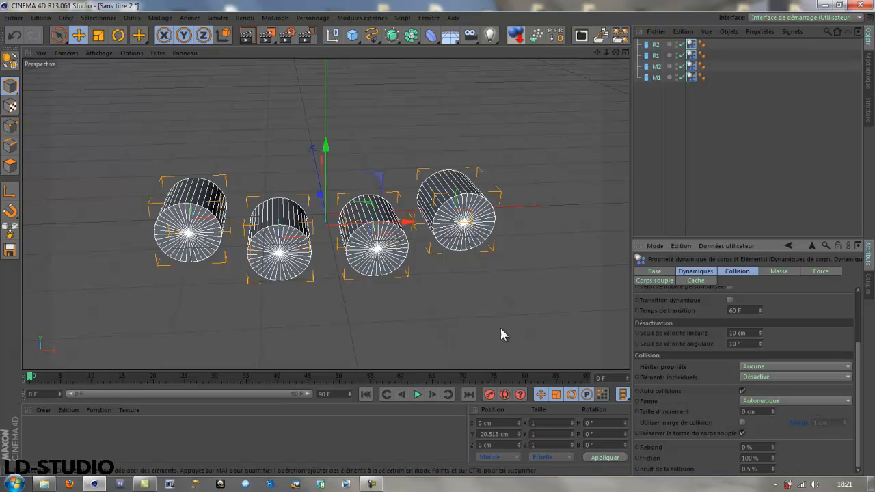
# Add a dynamics connector, nest it under R2, and place a copy under each of R1, M2 and M1.
pyautogui.click(645, 117)
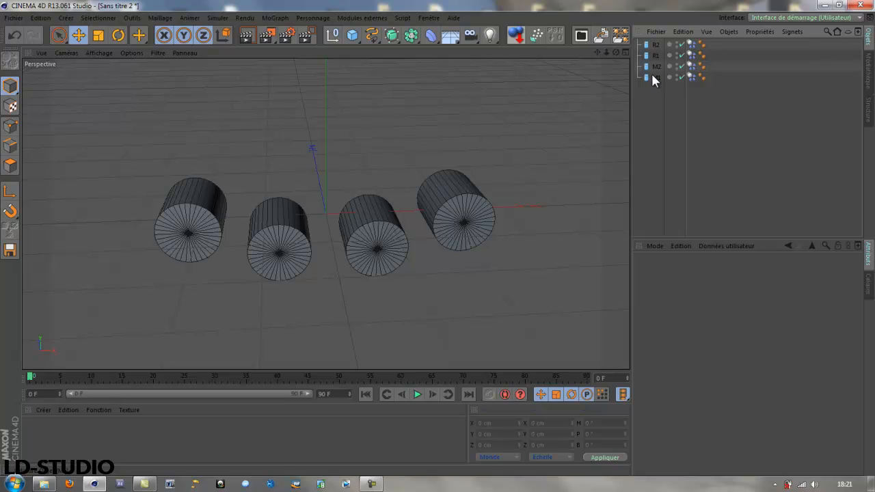
pyautogui.click(224, 17)
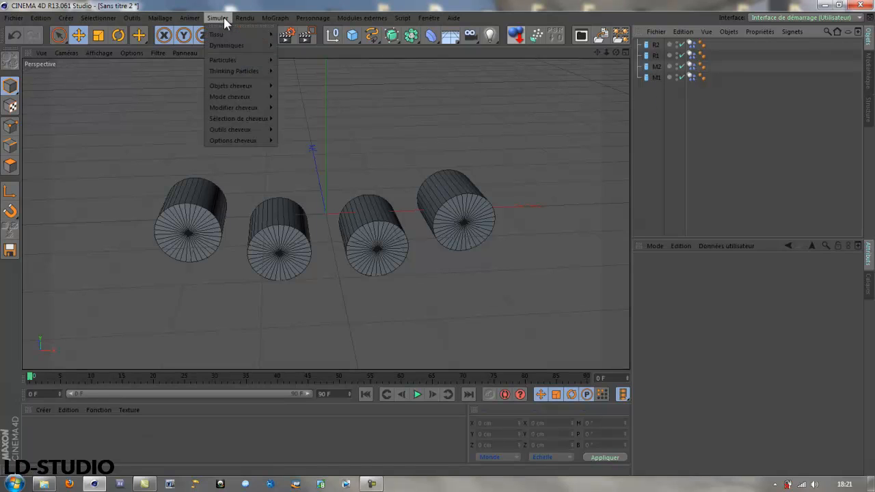
pyautogui.moveTo(225, 45)
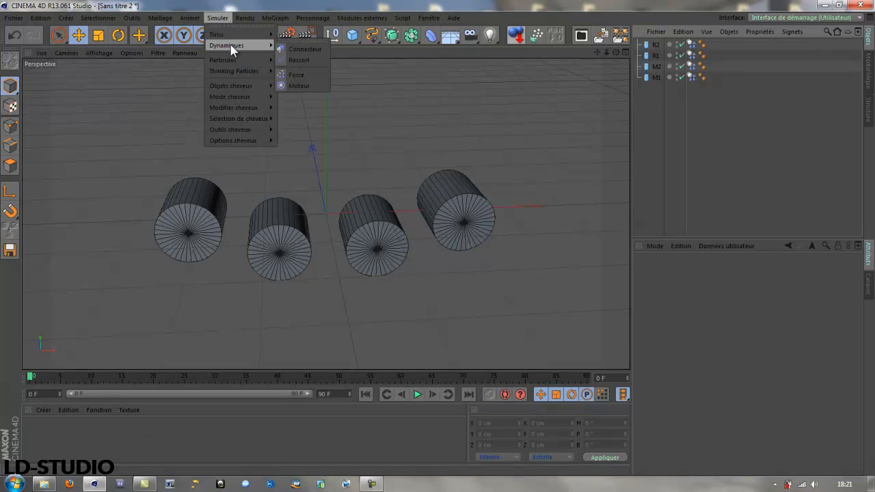
pyautogui.click(305, 49)
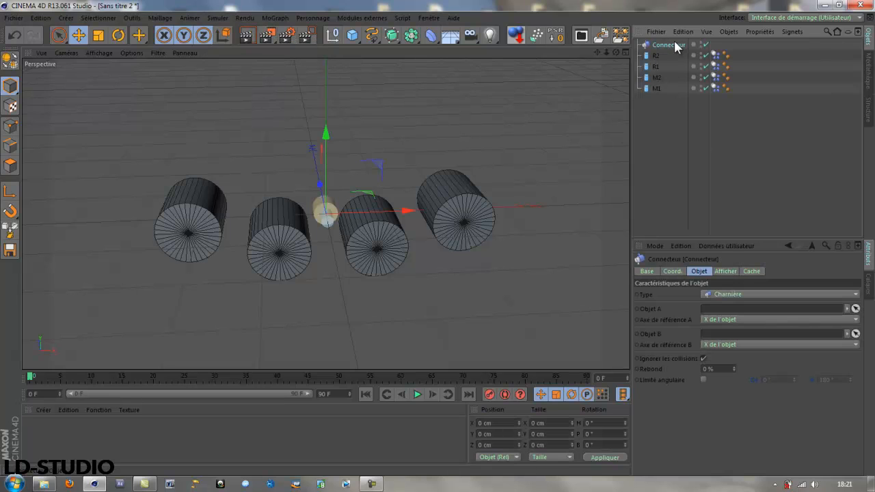
pyautogui.moveTo(672, 44); pyautogui.dragTo(657, 54)
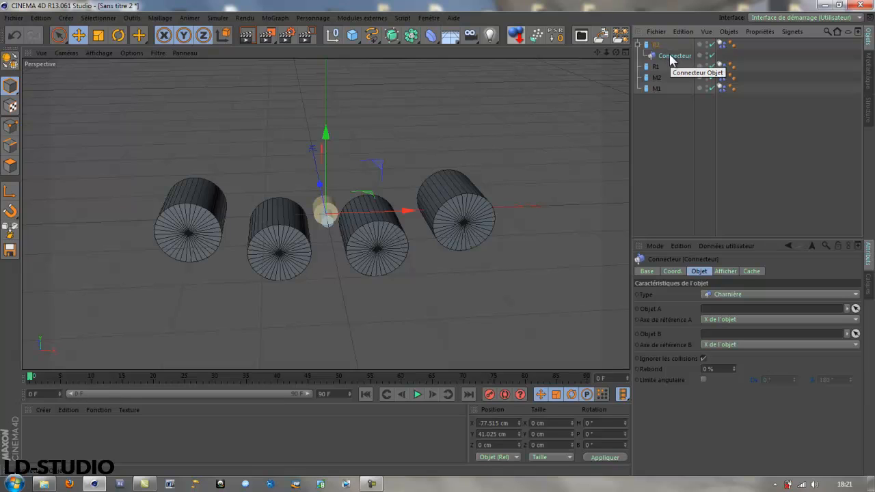
pyautogui.keyDown('ctrl'); pyautogui.moveTo(670, 59); pyautogui.dragTo(659, 113); pyautogui.keyUp('ctrl')
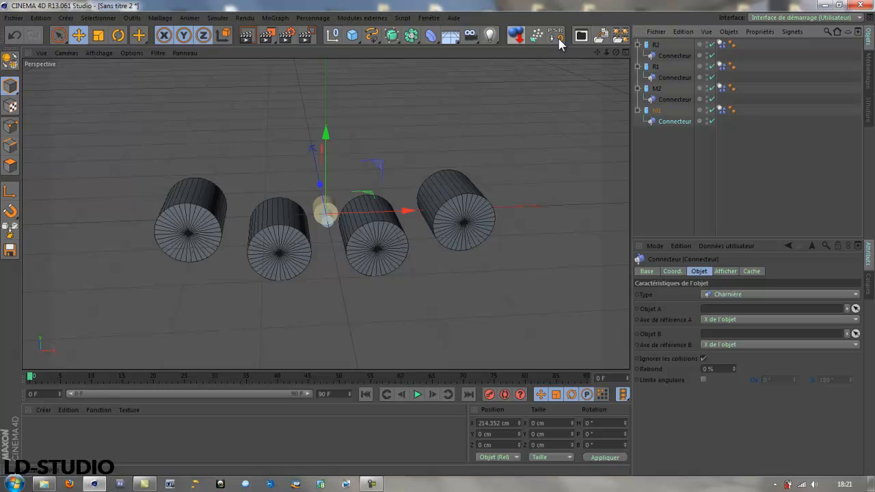
# Reset the PSR of the connector under M1 so it sits at the wheel's origin.
pyautogui.click(314, 18)
pyautogui.moveTo(334, 57)
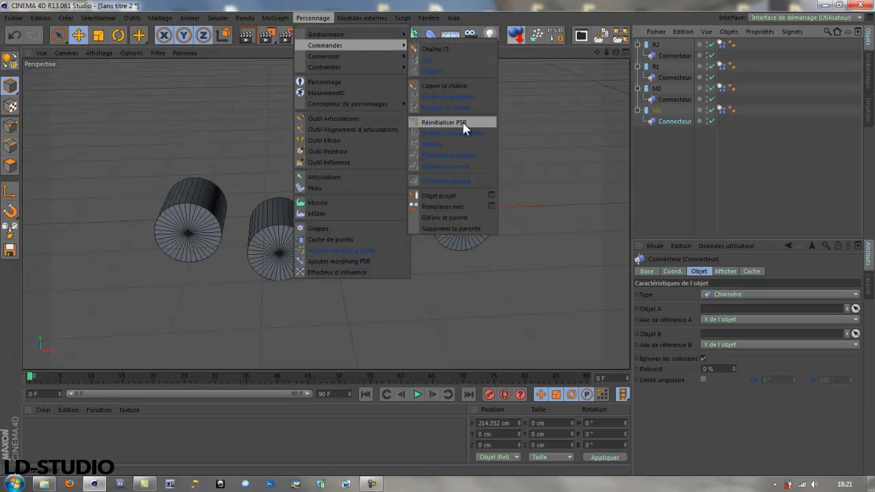
pyautogui.click(664, 147)
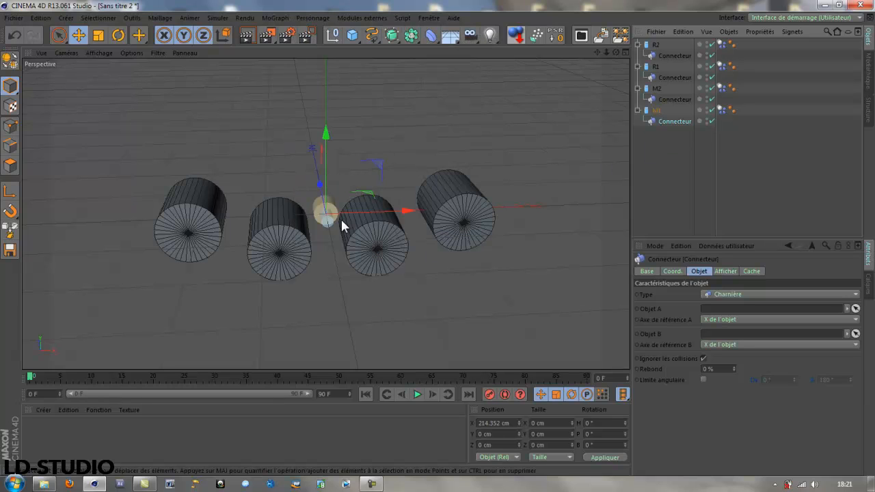
pyautogui.scroll(5, 342, 221)
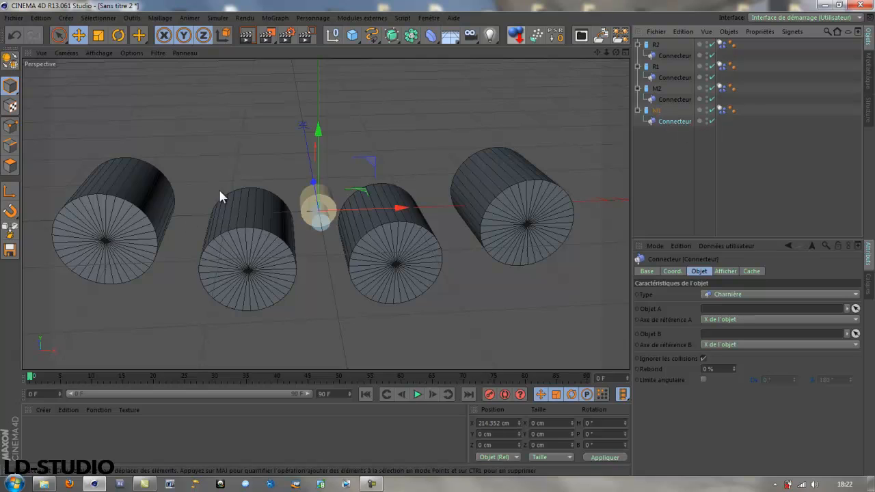
pyautogui.click(556, 39)
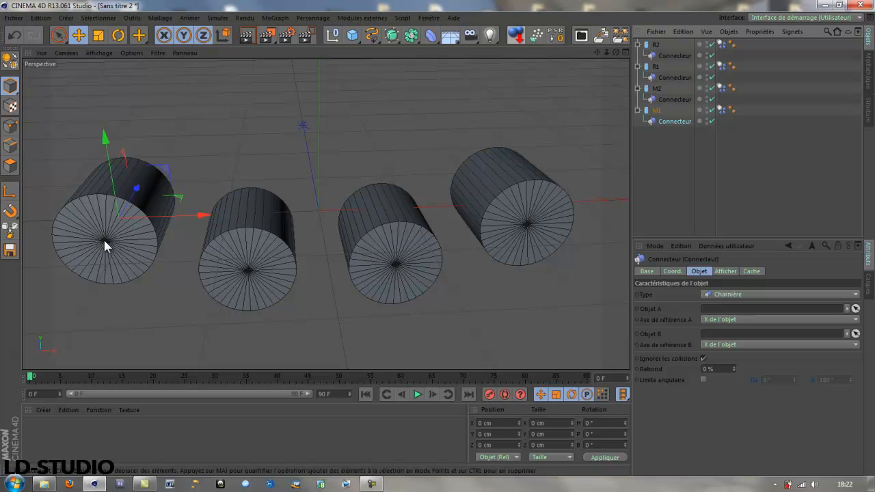
# Reset the PSR of the connectors under M2, R1 and R2 together.
pyautogui.click(675, 99)
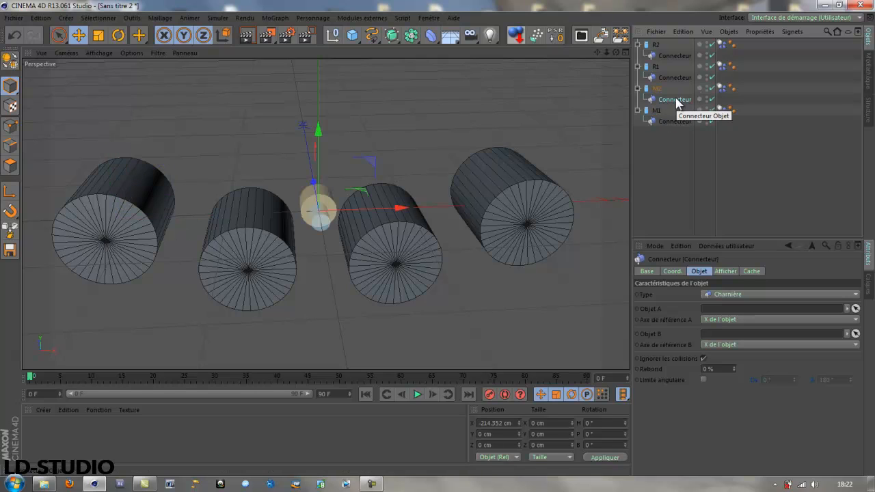
pyautogui.keyDown('ctrl'); pyautogui.click(674, 77); pyautogui.keyUp('ctrl')
pyautogui.keyDown('ctrl'); pyautogui.click(674, 56); pyautogui.keyUp('ctrl')
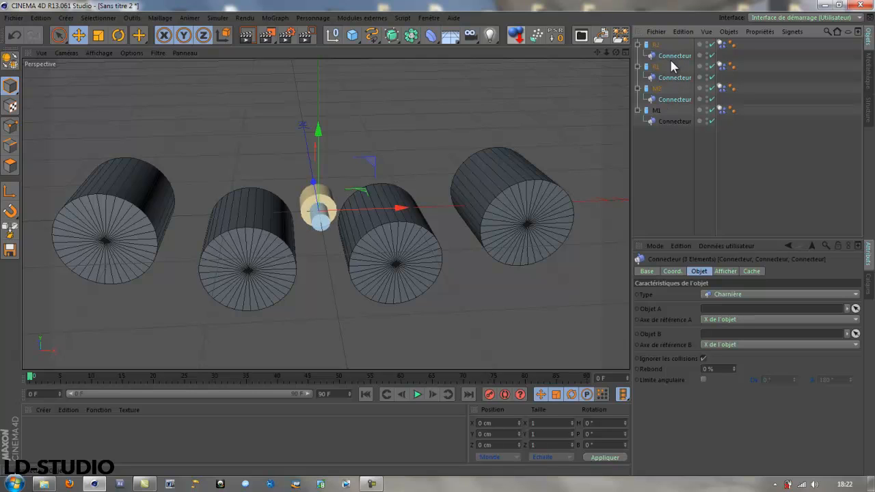
pyautogui.click(557, 36)
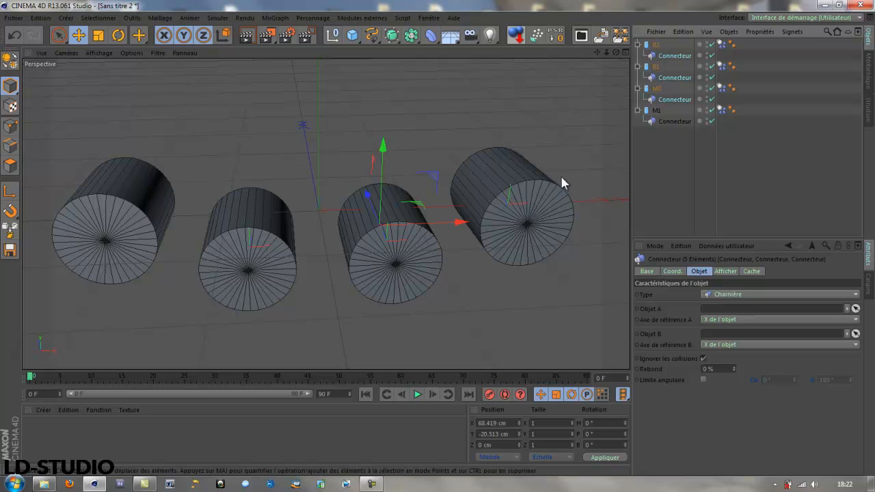
# Set the display size of all four wheel connectors to 93 cm.
pyautogui.keyDown('ctrl'); pyautogui.click(670, 121); pyautogui.keyUp('ctrl')
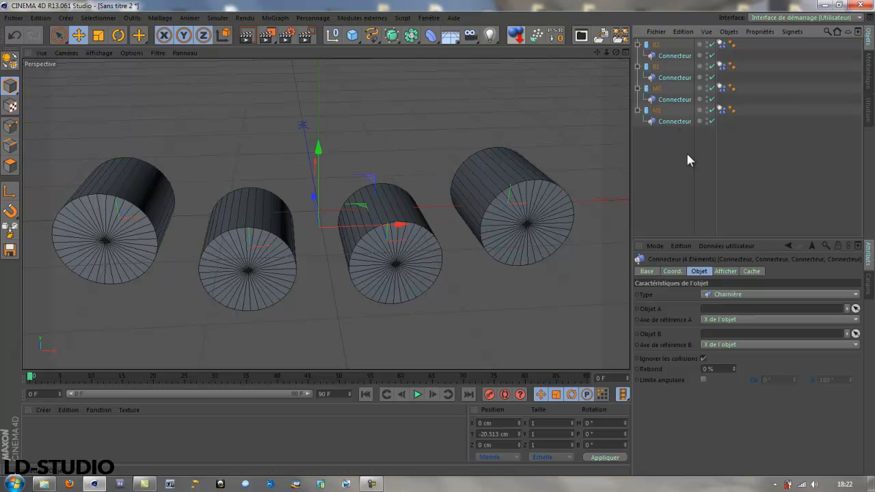
pyautogui.click(725, 271)
pyautogui.moveTo(719, 304); pyautogui.dragTo(720, 300)
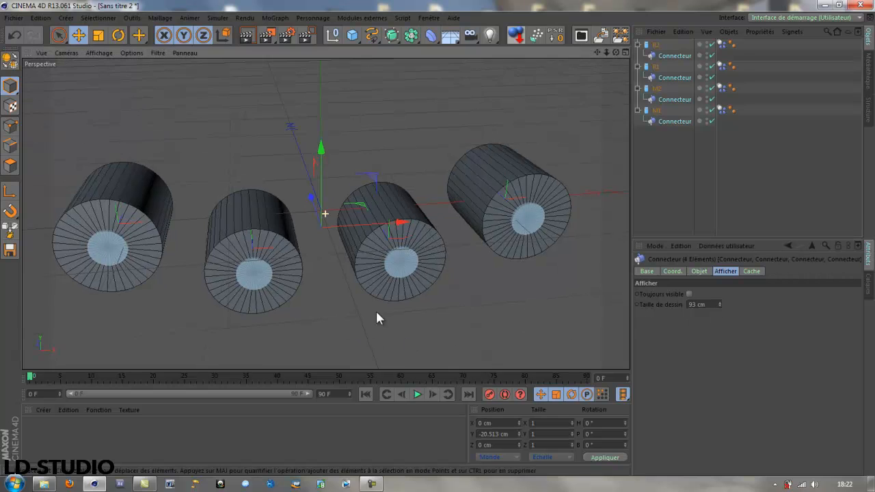
pyautogui.moveTo(376, 316)
pyautogui.keyDown('alt'); pyautogui.mouseDown()
pyautogui.moveTo(544, 309)
pyautogui.moveTo(393, 315)
pyautogui.mouseUp(); pyautogui.keyUp('alt')
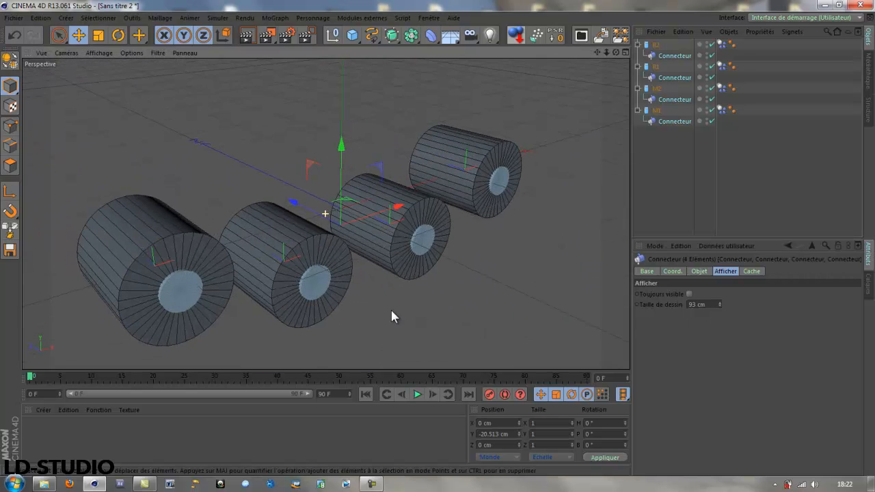
# Assign the R2 wheel as Object A of its own connector.
pyautogui.click(673, 155)
pyautogui.click(677, 56)
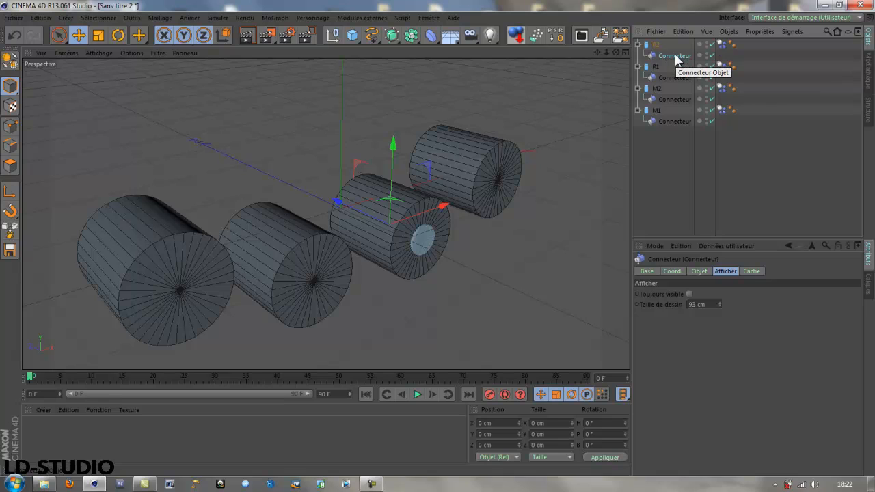
pyautogui.click(698, 271)
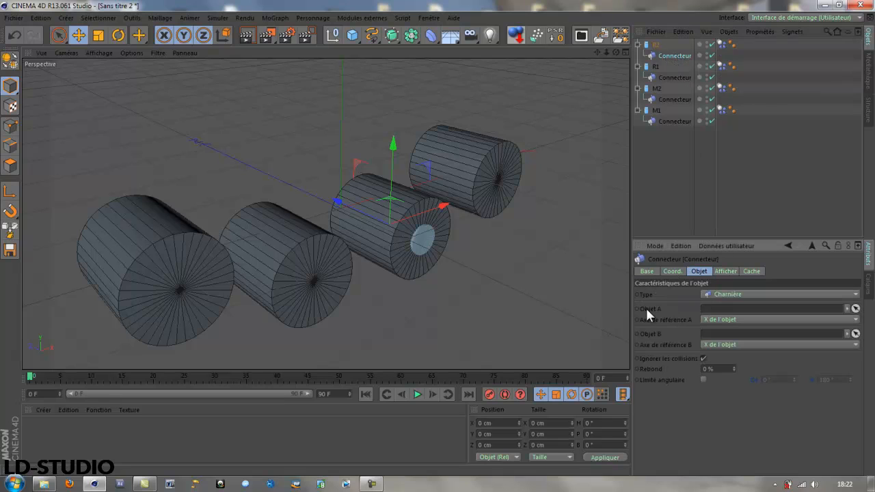
pyautogui.moveTo(657, 49); pyautogui.dragTo(728, 312)
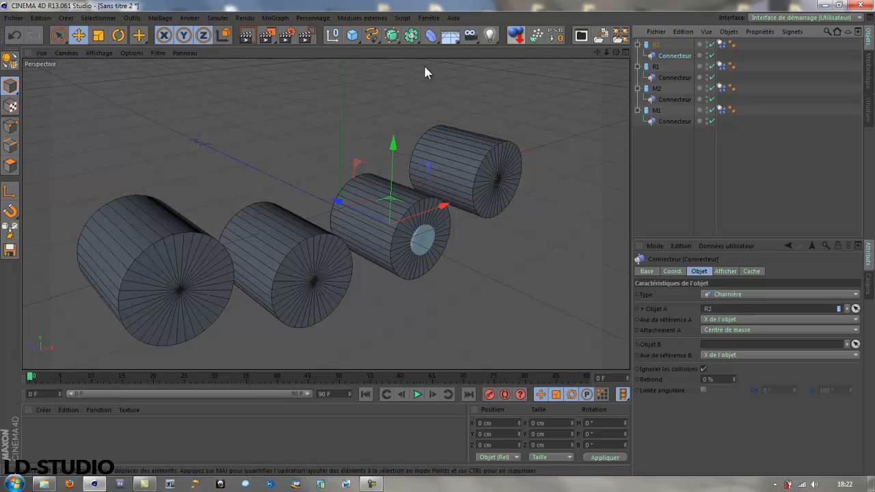
# Add a cube and shrink it to about 30 cm in Z and 35 cm in Y.
pyautogui.click(353, 36)
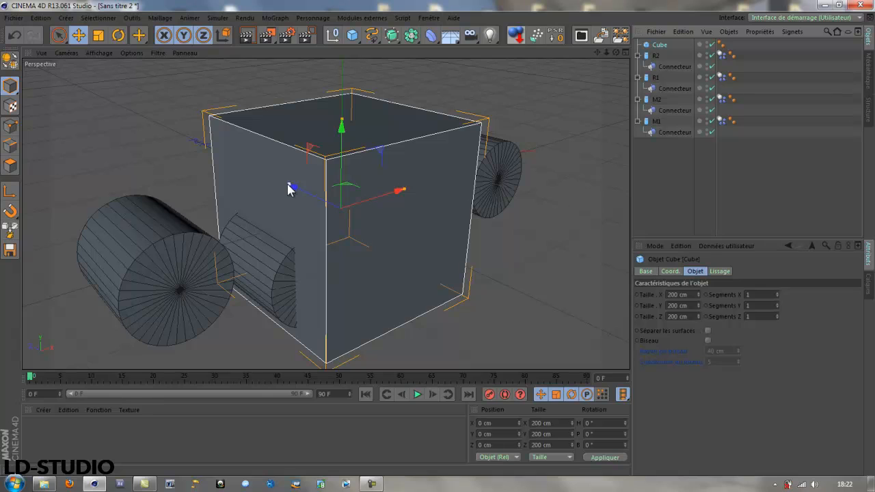
pyautogui.moveTo(289, 186); pyautogui.dragTo(332, 205)
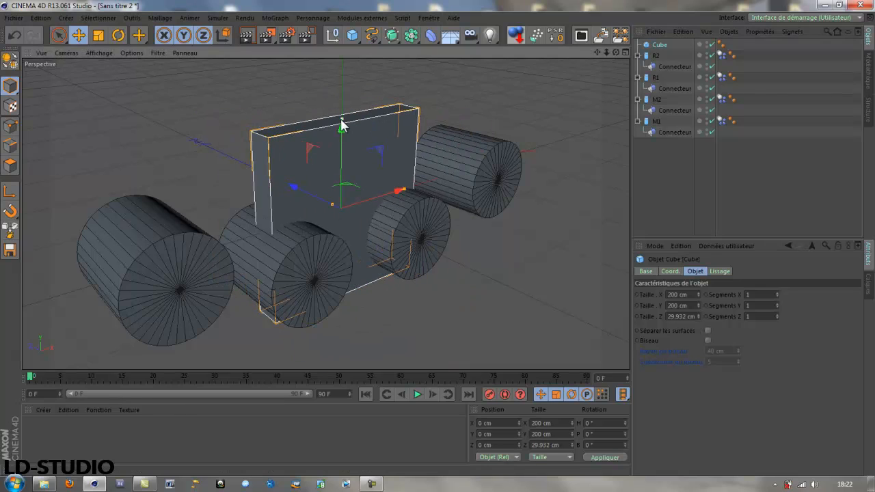
pyautogui.moveTo(341, 125); pyautogui.dragTo(343, 198)
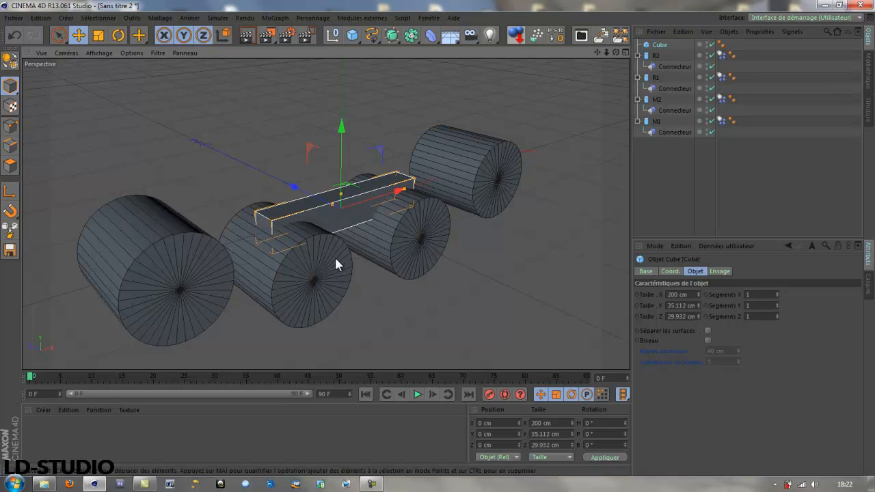
# Move the cube to about 76 cm in Z, in front of the wheels, and lengthen it to about 444 cm in X.
pyautogui.keyDown('alt'); pyautogui.moveTo(308, 273); pyautogui.dragTo(537, 278); pyautogui.keyUp('alt')
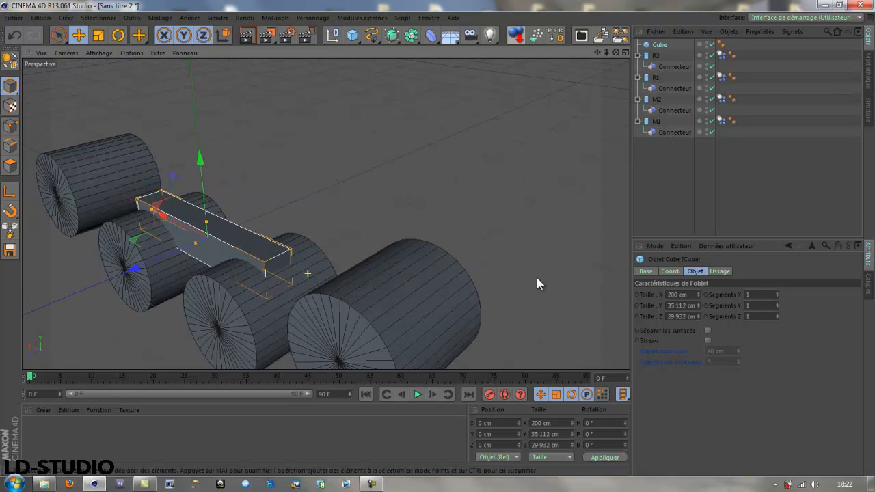
pyautogui.keyDown('alt'); pyautogui.moveTo(263, 322); pyautogui.dragTo(182, 277); pyautogui.keyUp('alt')
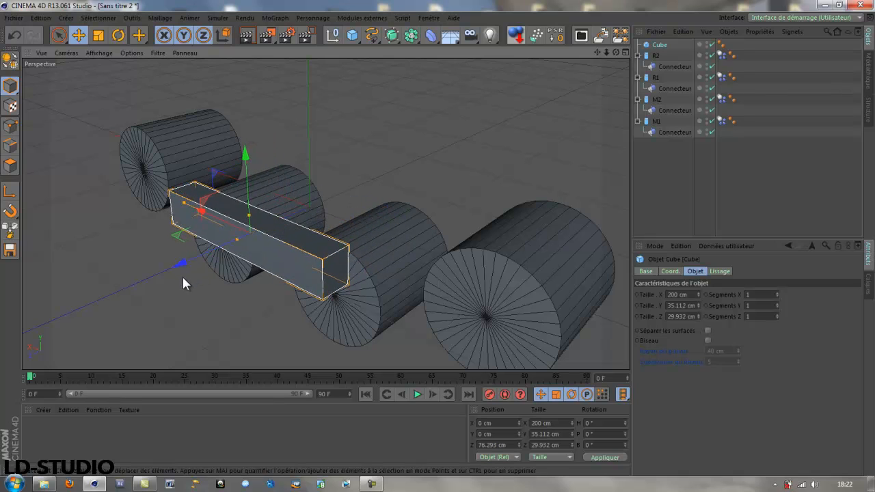
pyautogui.keyDown('alt'); pyautogui.moveTo(203, 306); pyautogui.dragTo(308, 256); pyautogui.keyUp('alt')
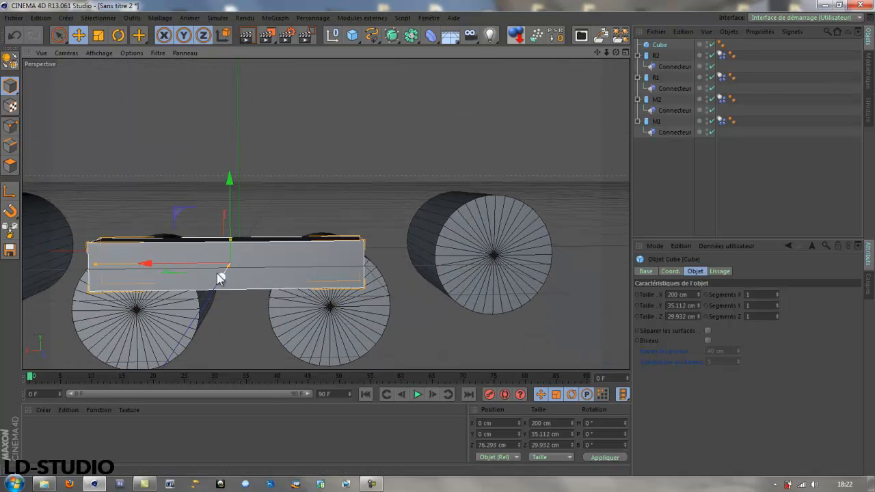
pyautogui.keyDown('alt'); pyautogui.moveTo(295, 345); pyautogui.dragTo(408, 316, button='middle'); pyautogui.keyUp('alt')
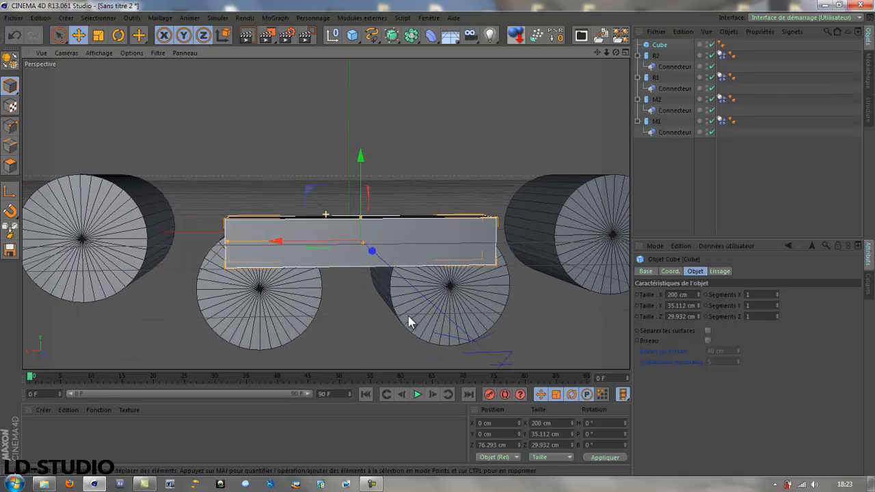
pyautogui.moveTo(226, 244); pyautogui.dragTo(61, 250)
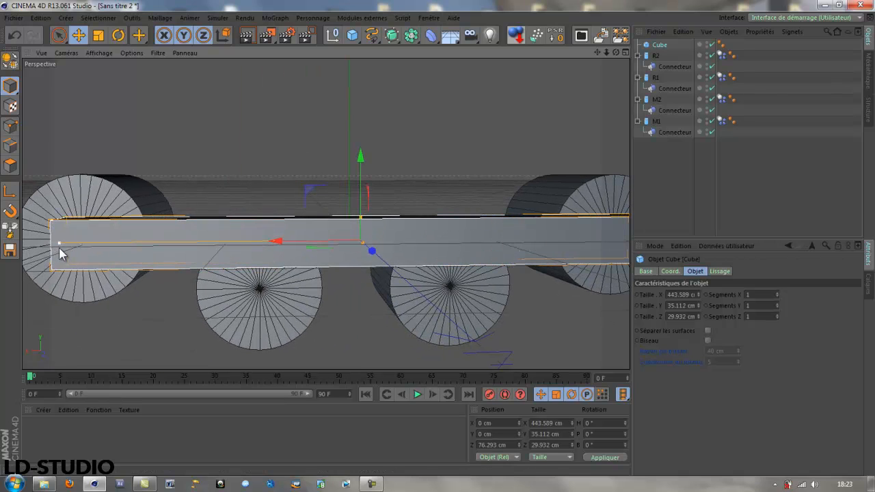
pyautogui.scroll(-3, 313, 315)
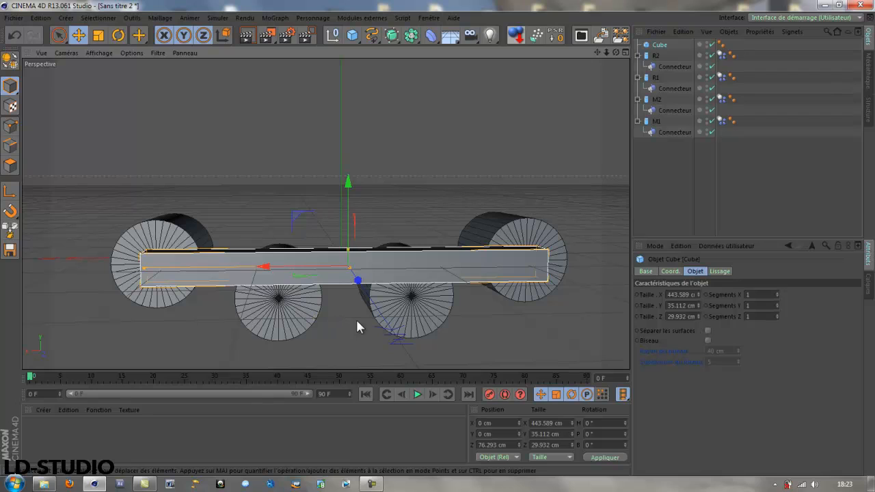
pyautogui.keyDown('alt'); pyautogui.moveTo(356, 317); pyautogui.dragTo(336, 339); pyautogui.keyUp('alt')
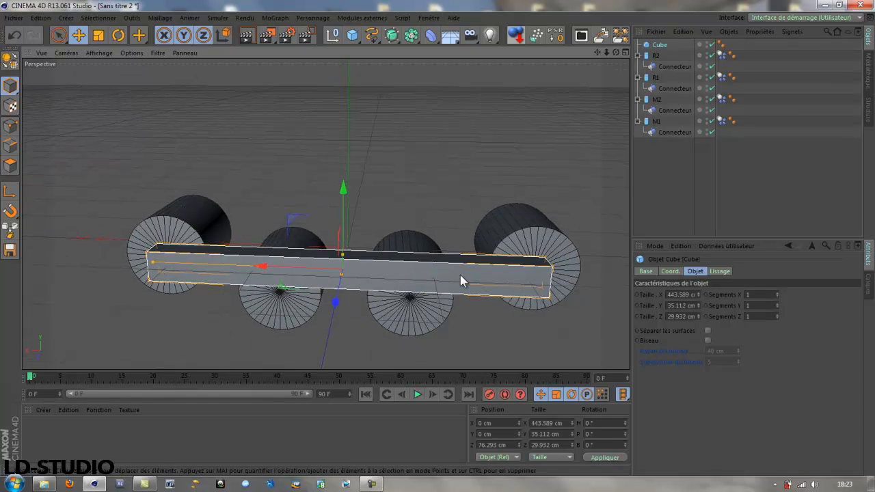
# Divide the cube into 6 segments along X and make it editable.
pyautogui.click(778, 292)
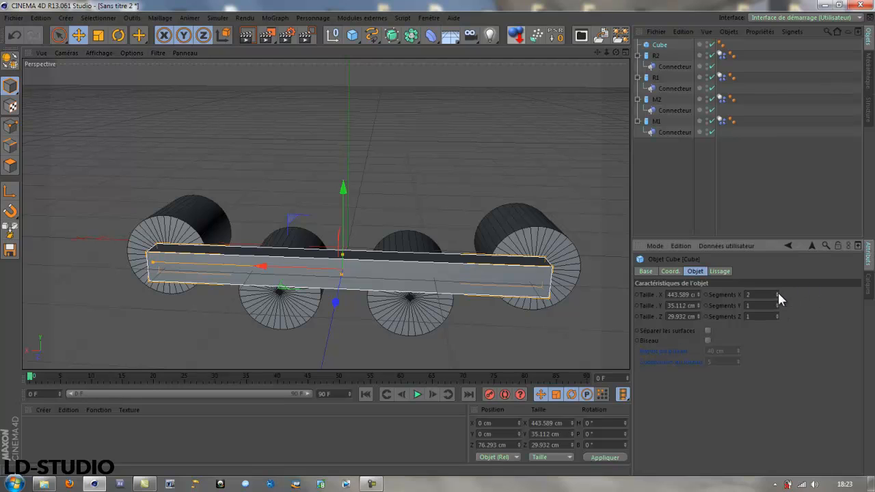
pyautogui.click(778, 292)
pyautogui.click(777, 293)
pyautogui.click(777, 293)
pyautogui.click(10, 62)
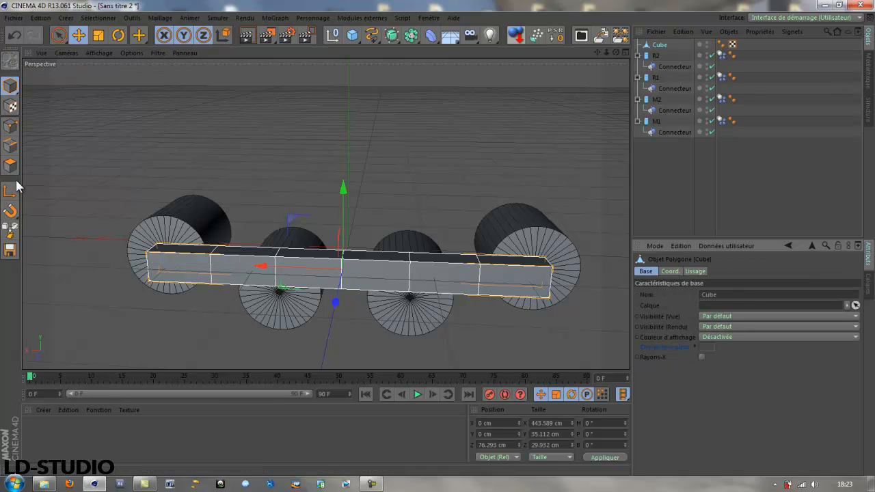
# Select the polygon rings of the cube's two middle segments and lower them about 34 cm in Y towards the inner wheels.
pyautogui.click(10, 166)
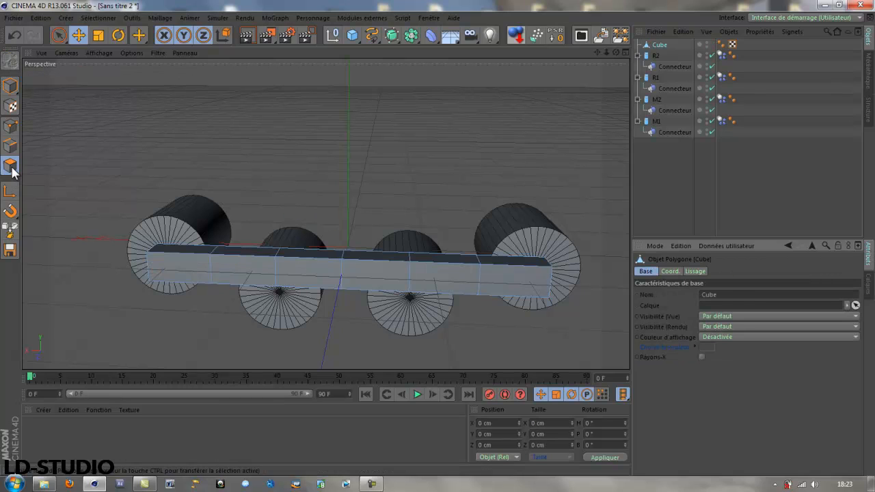
pyautogui.click(60, 36)
pyautogui.click(93, 19)
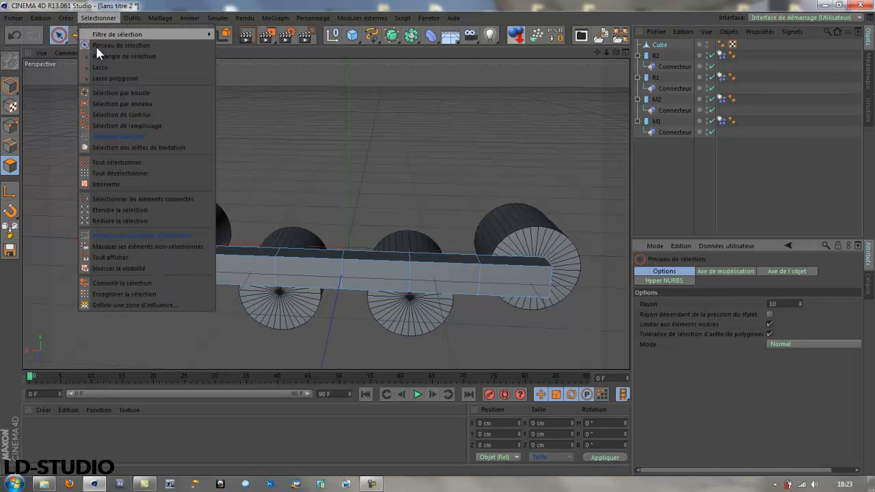
pyautogui.click(124, 104)
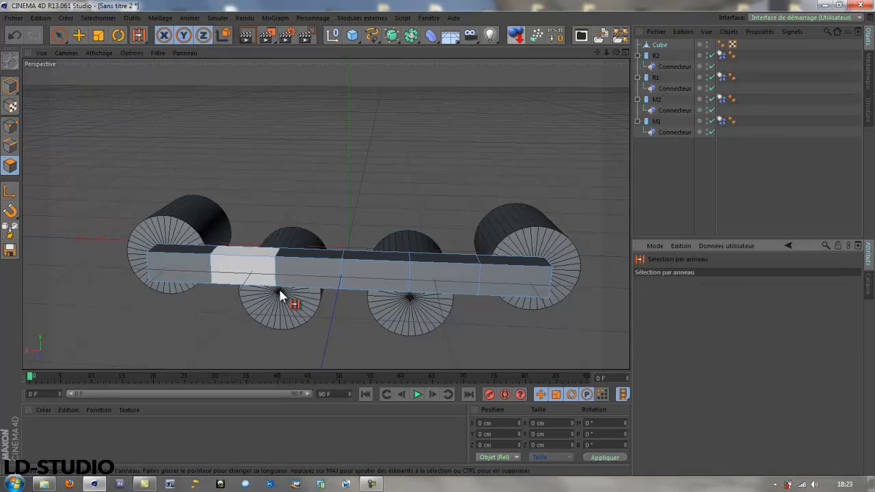
pyautogui.click(322, 283)
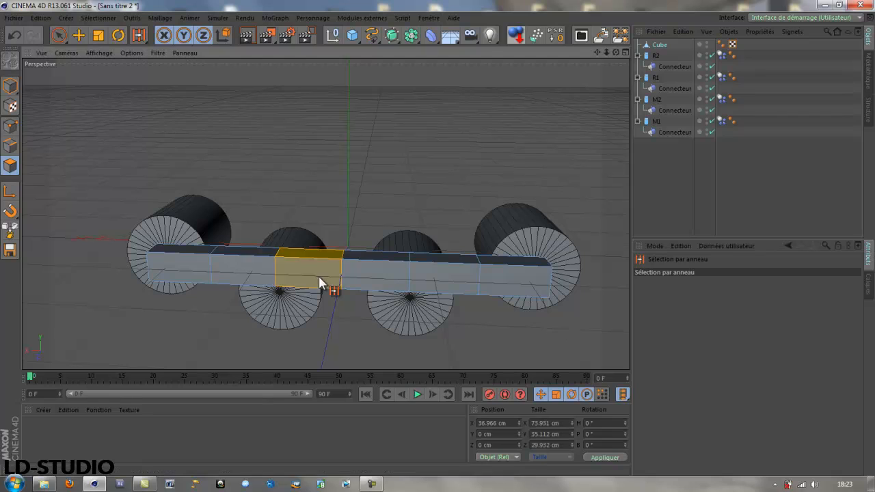
pyautogui.keyDown('shift'); pyautogui.click(388, 287); pyautogui.keyUp('shift')
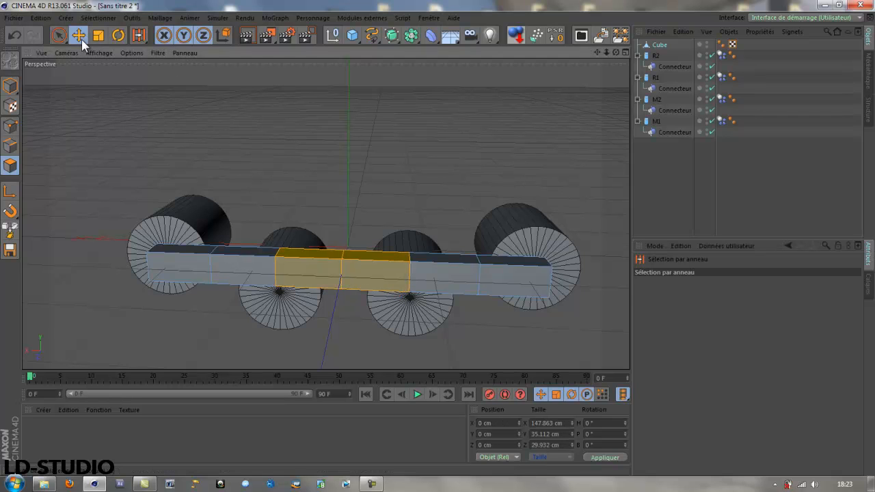
pyautogui.click(79, 36)
pyautogui.keyDown('alt'); pyautogui.moveTo(479, 203); pyautogui.dragTo(486, 168); pyautogui.keyUp('alt')
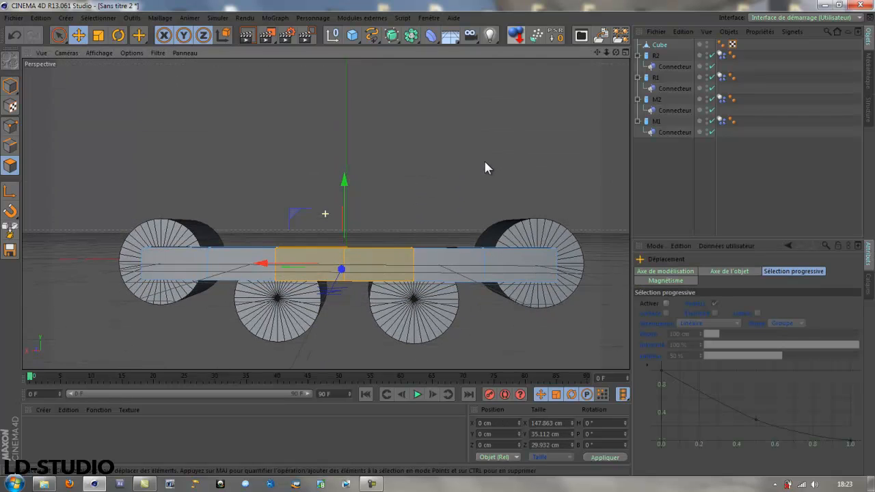
pyautogui.moveTo(344, 179); pyautogui.dragTo(340, 216)
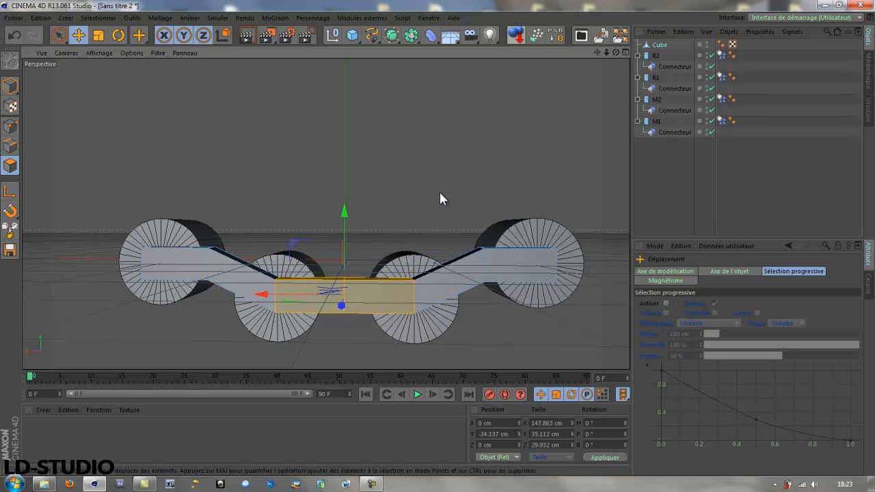
pyautogui.click(440, 193)
pyautogui.keyDown('alt'); pyautogui.moveTo(440, 194); pyautogui.dragTo(305, 304); pyautogui.keyUp('alt')
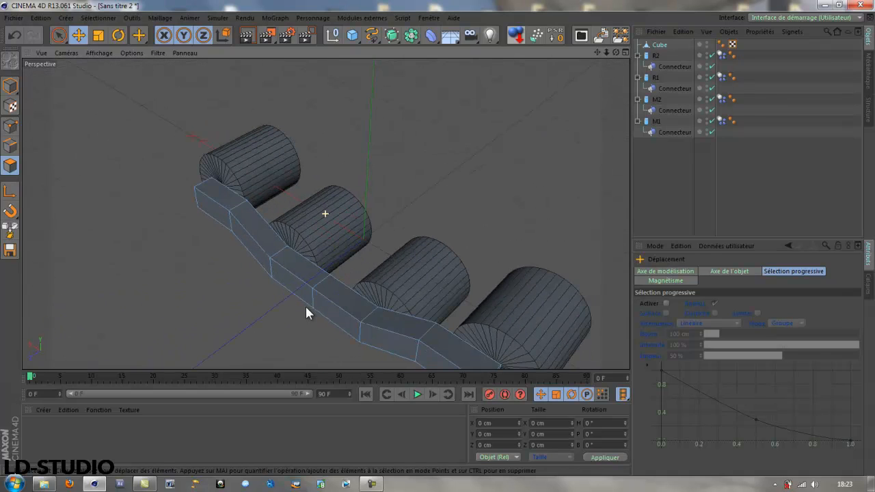
# Rename the cube as Base and place it last in the object hierarchy, below M1.
pyautogui.click(675, 66)
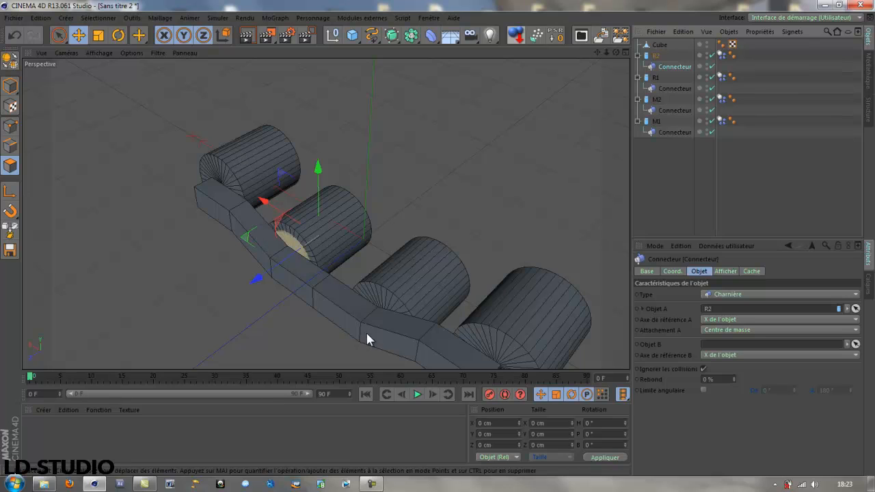
pyautogui.click(660, 45)
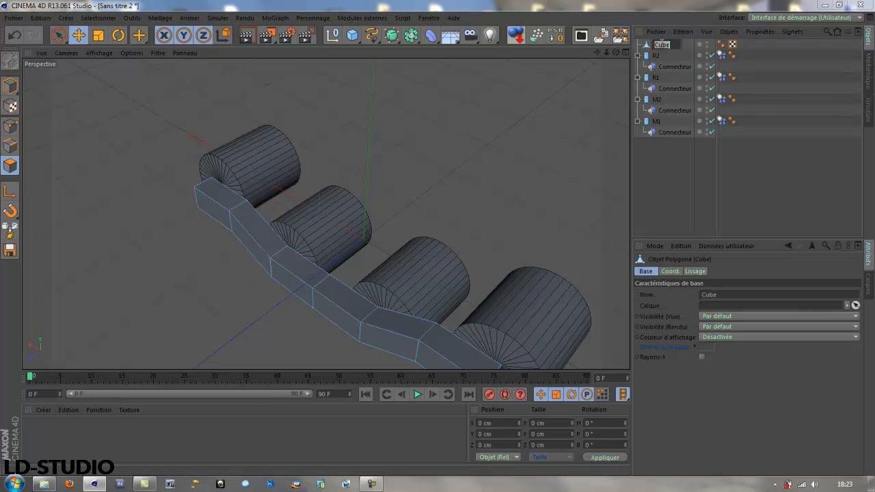
pyautogui.write('Base')
pyautogui.press('Return')
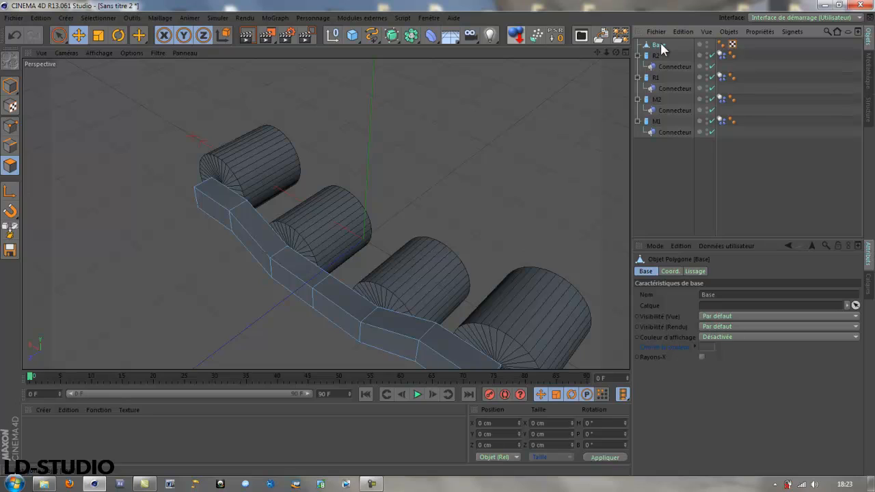
pyautogui.moveTo(660, 46); pyautogui.dragTo(654, 187)
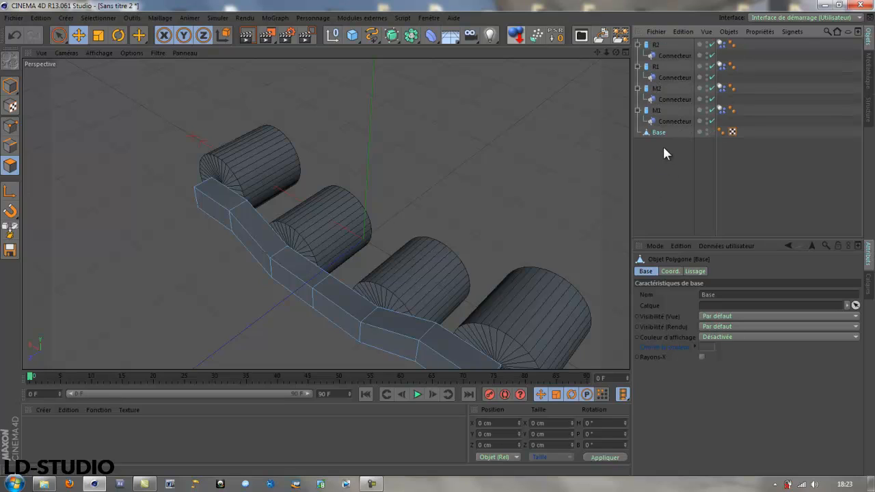
# Set Base as Object B of the R2 connector, and assign R1 as Object A and Base as Object B of the R1 connector.
pyautogui.click(674, 55)
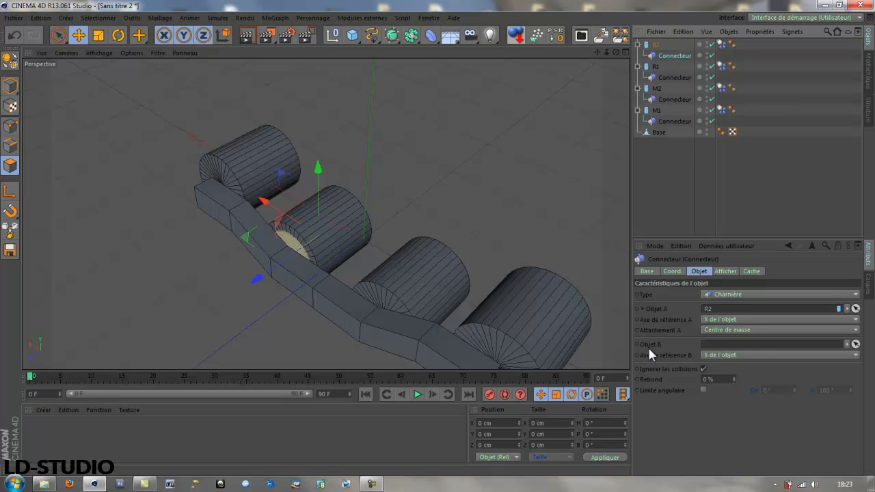
pyautogui.moveTo(652, 134); pyautogui.dragTo(723, 347)
pyautogui.click(672, 77)
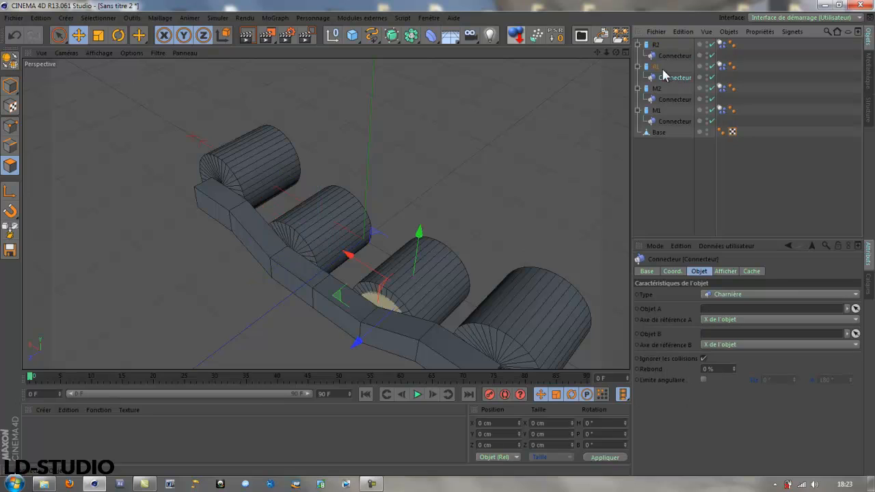
pyautogui.moveTo(703, 270); pyautogui.dragTo(712, 313)
pyautogui.moveTo(657, 133); pyautogui.dragTo(713, 344)
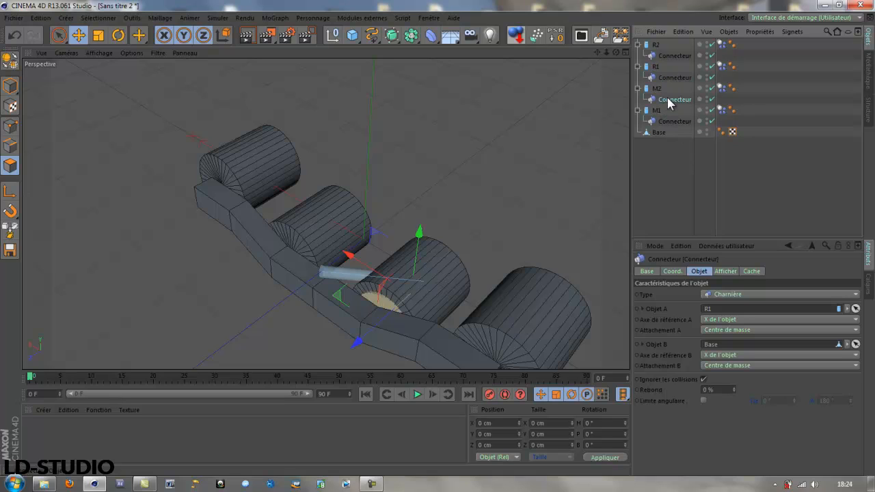
# Assign M2 and M1 as Object A of their own connectors, with Base as Object B of both.
pyautogui.click(667, 100)
pyautogui.moveTo(658, 89); pyautogui.dragTo(720, 313)
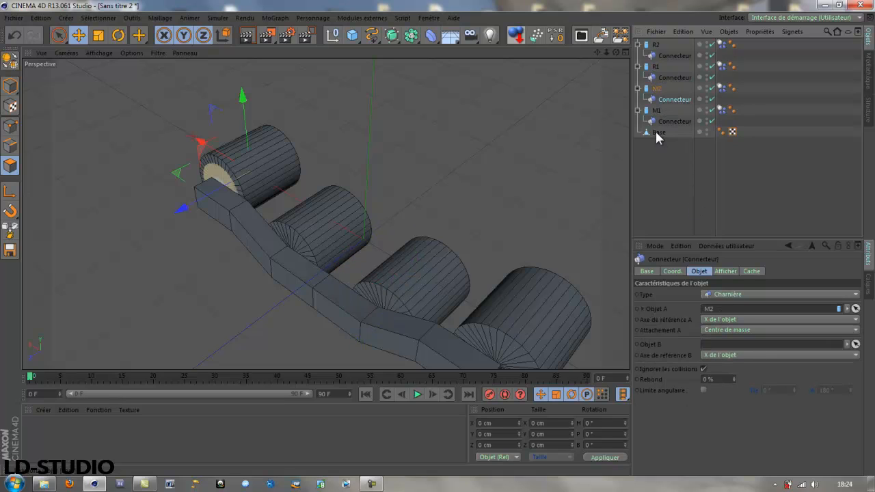
pyautogui.moveTo(656, 132); pyautogui.dragTo(712, 347)
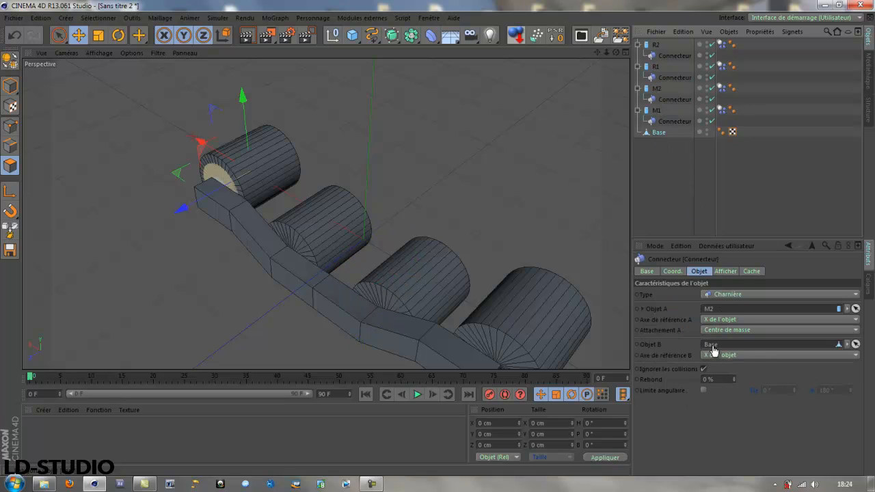
pyautogui.click(673, 121)
pyautogui.moveTo(656, 110); pyautogui.dragTo(712, 309)
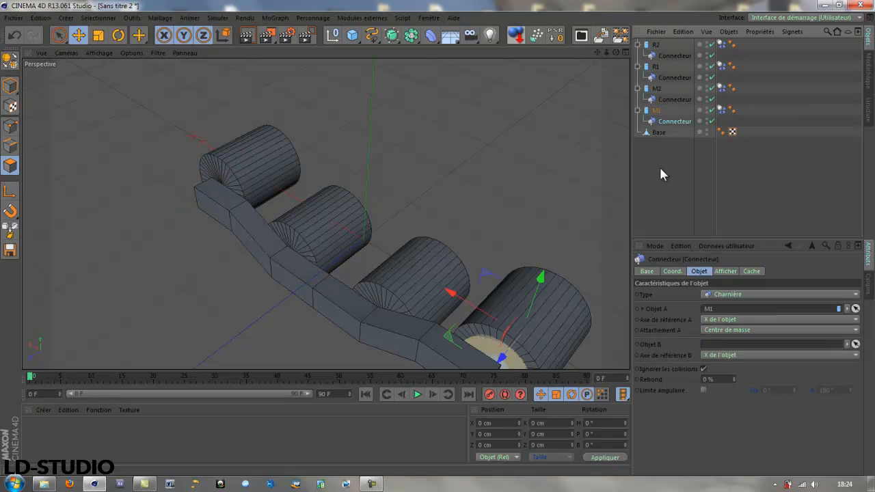
pyautogui.moveTo(660, 134); pyautogui.dragTo(732, 347)
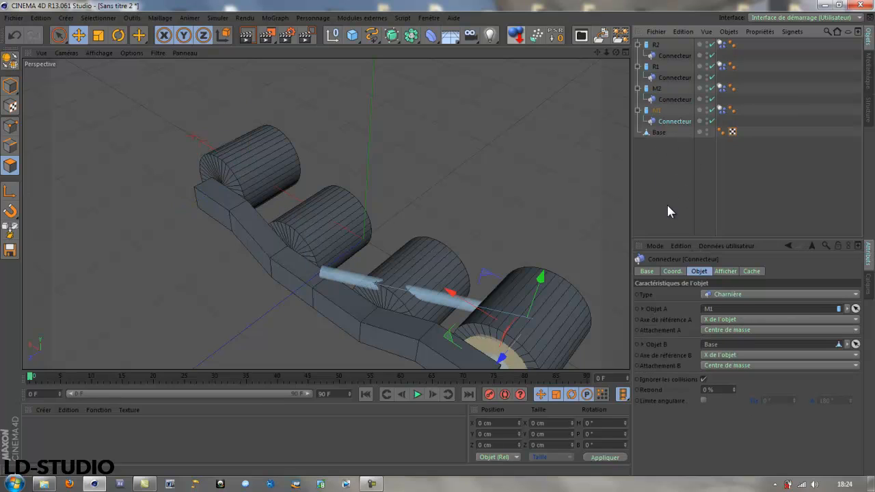
# Select all four connectors together and examine their hinge links to the base and the outer wheels from several angles.
pyautogui.keyDown('shift'); pyautogui.click(675, 99); pyautogui.keyUp('shift')
pyautogui.keyDown('shift'); pyautogui.click(674, 77); pyautogui.keyUp('shift')
pyautogui.keyDown('shift'); pyautogui.click(674, 56); pyautogui.keyUp('shift')
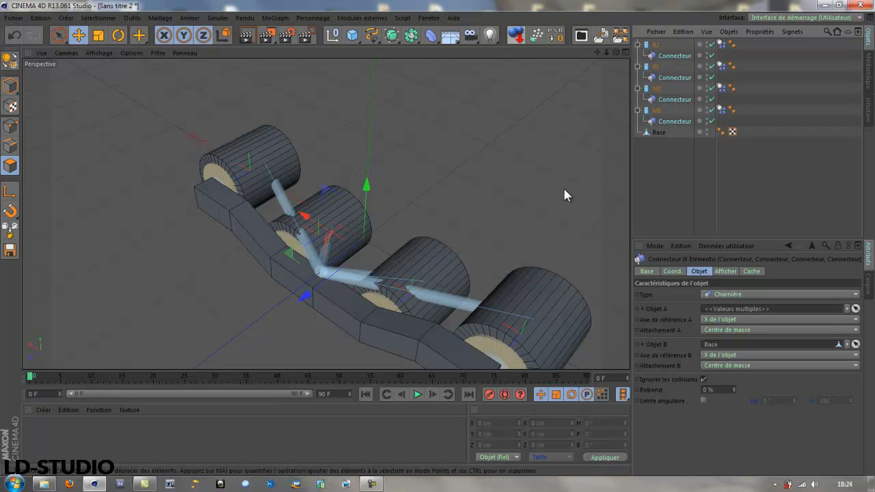
pyautogui.keyDown('alt'); pyautogui.moveTo(560, 186); pyautogui.dragTo(189, 185); pyautogui.keyUp('alt')
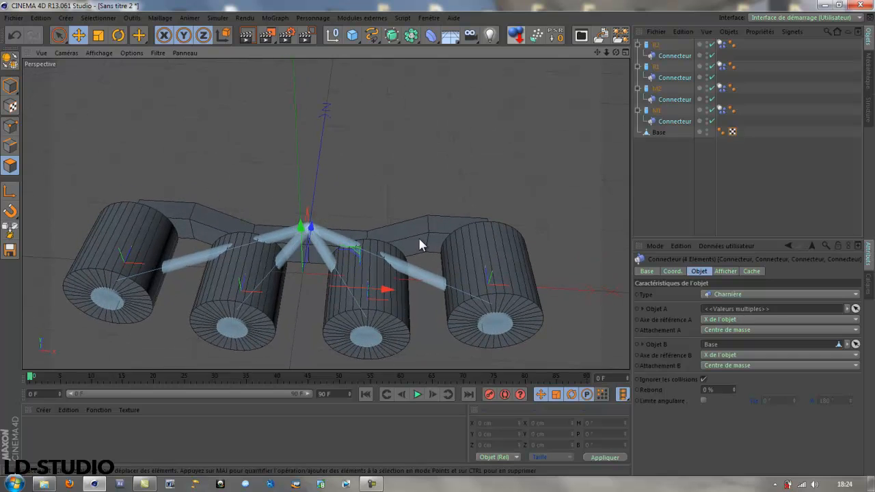
pyautogui.keyDown('alt'); pyautogui.moveTo(187, 182); pyautogui.dragTo(420, 185); pyautogui.keyUp('alt')
pyautogui.click(641, 179)
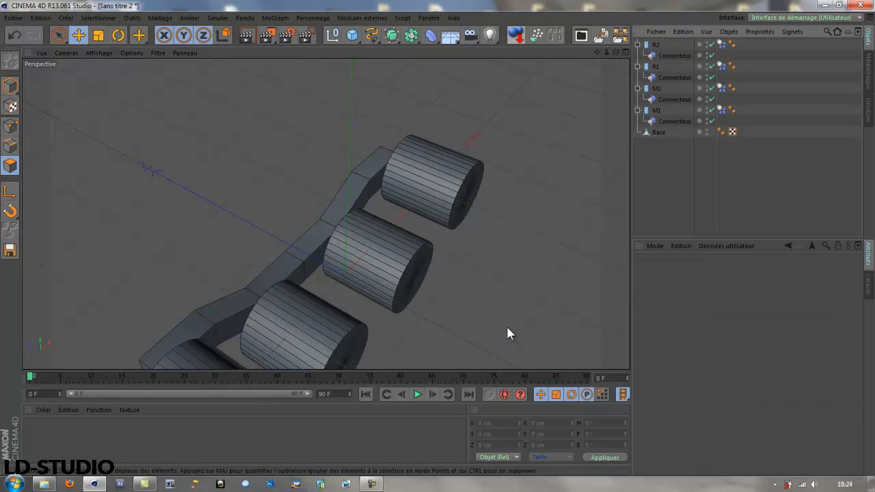
pyautogui.keyDown('alt'); pyautogui.moveTo(506, 324); pyautogui.dragTo(367, 234); pyautogui.keyUp('alt')
pyautogui.keyDown('alt'); pyautogui.moveTo(466, 306); pyautogui.dragTo(255, 225); pyautogui.keyUp('alt')
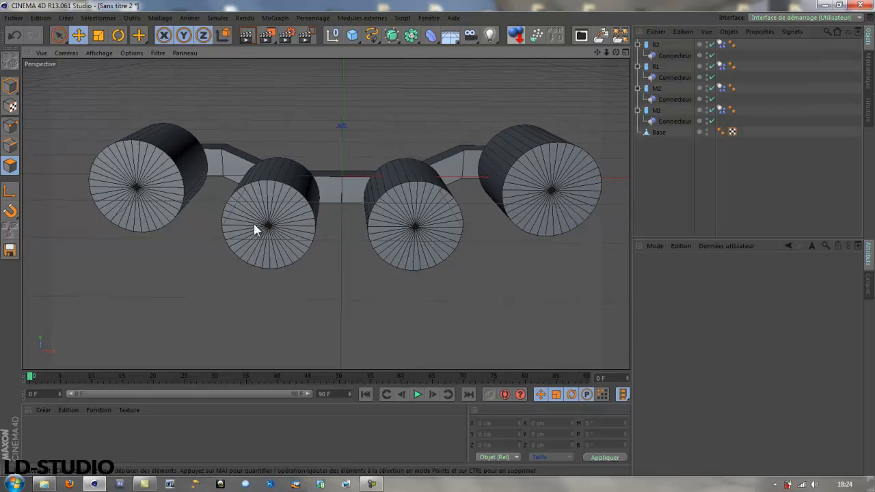
pyautogui.click(136, 172)
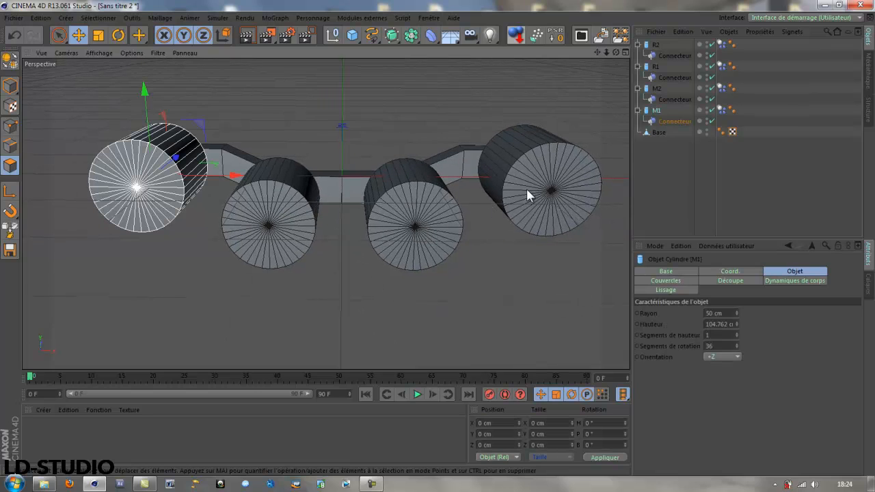
pyautogui.click(669, 170)
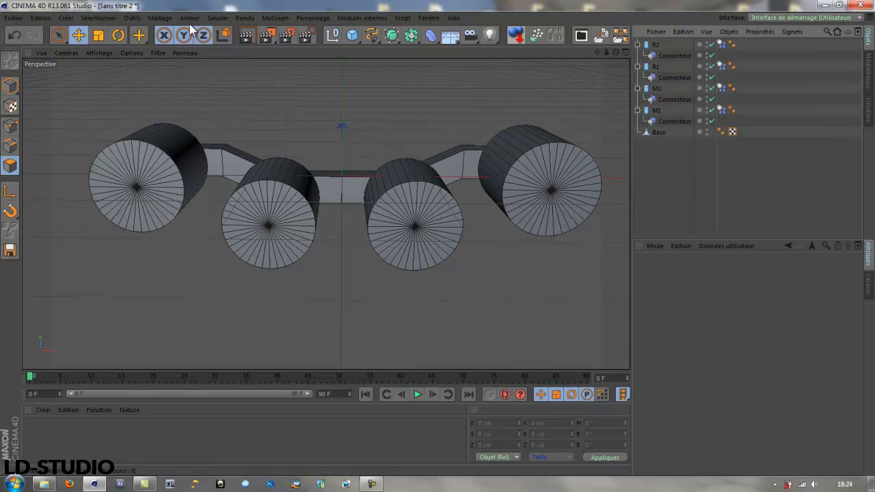
# Add a dynamics motor as a child of M1 and place a copy of it under M2.
pyautogui.click(217, 18)
pyautogui.moveTo(267, 52)
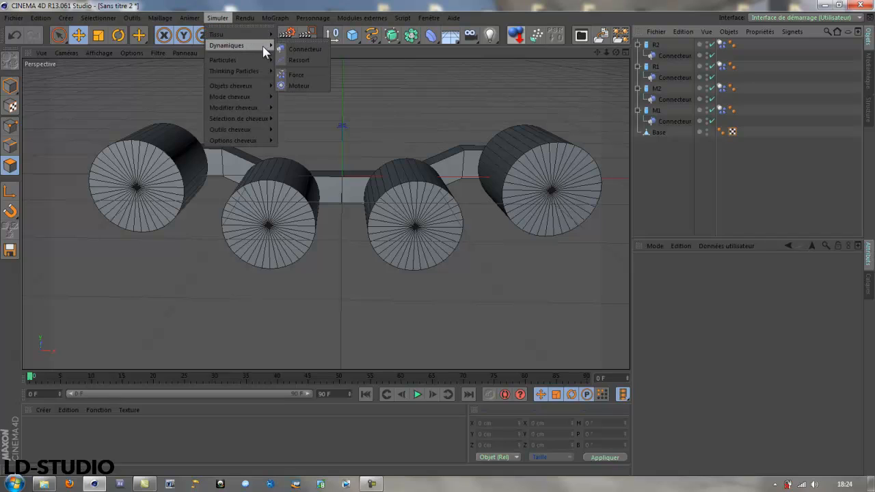
pyautogui.click(297, 82)
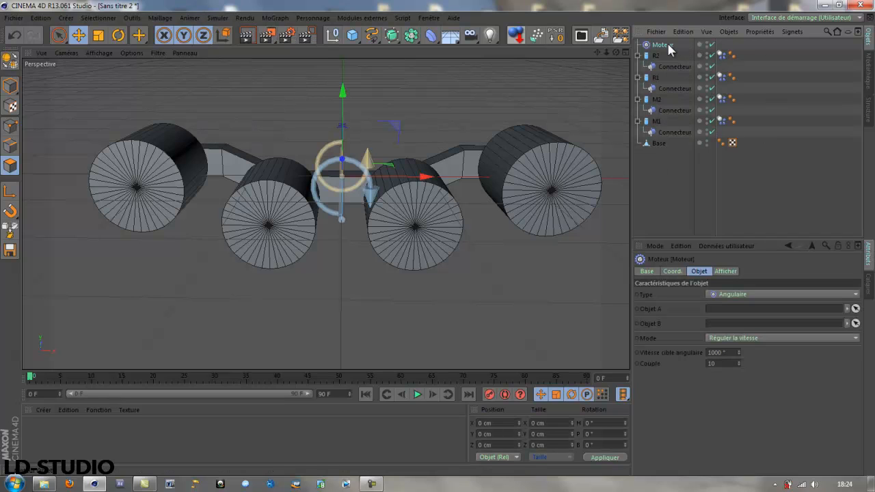
pyautogui.moveTo(662, 46); pyautogui.dragTo(661, 123)
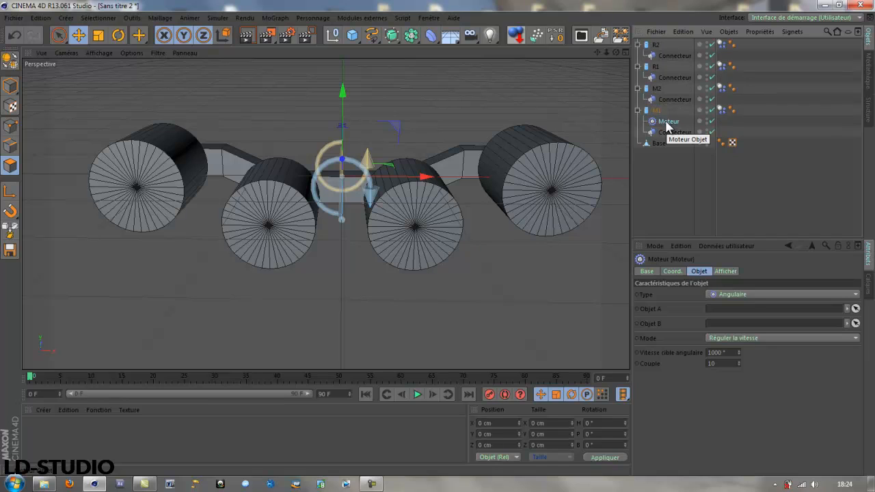
pyautogui.keyDown('ctrl'); pyautogui.moveTo(668, 124); pyautogui.dragTo(659, 93); pyautogui.keyUp('ctrl')
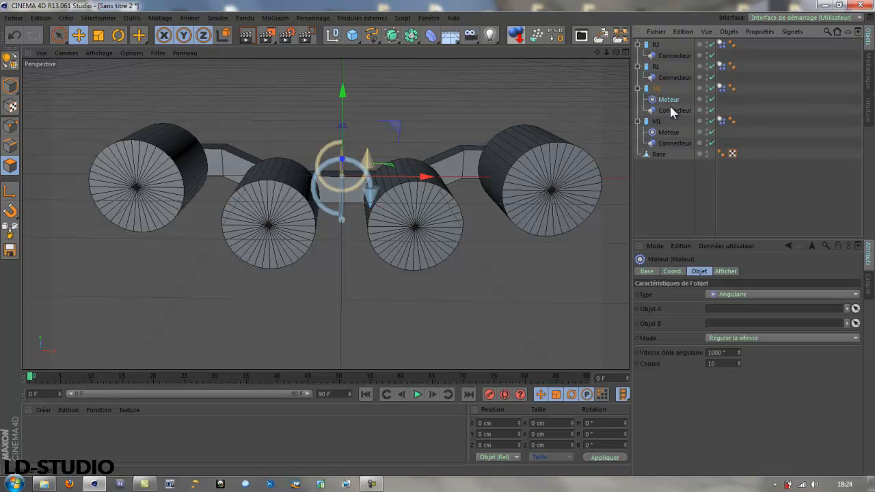
pyautogui.click(661, 181)
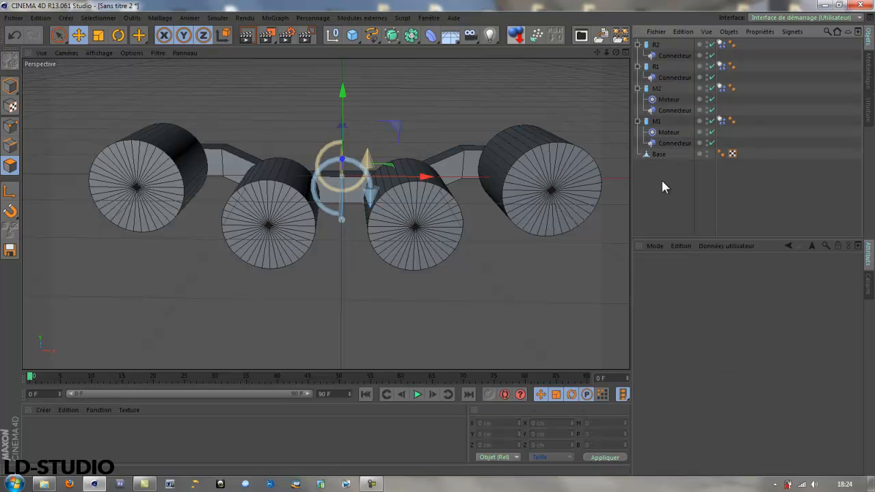
# Reset the PSR of the M1 and M2 motors so each is centred on its parent wheel.
pyautogui.click(666, 133)
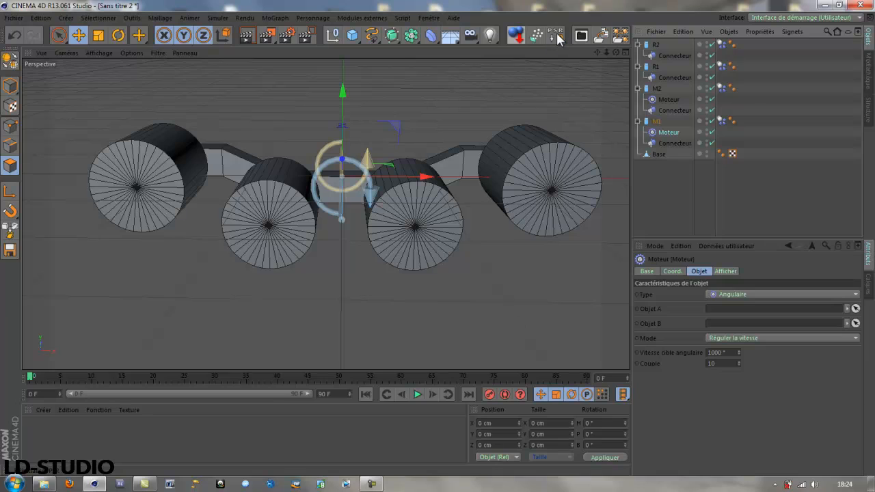
pyautogui.click(557, 39)
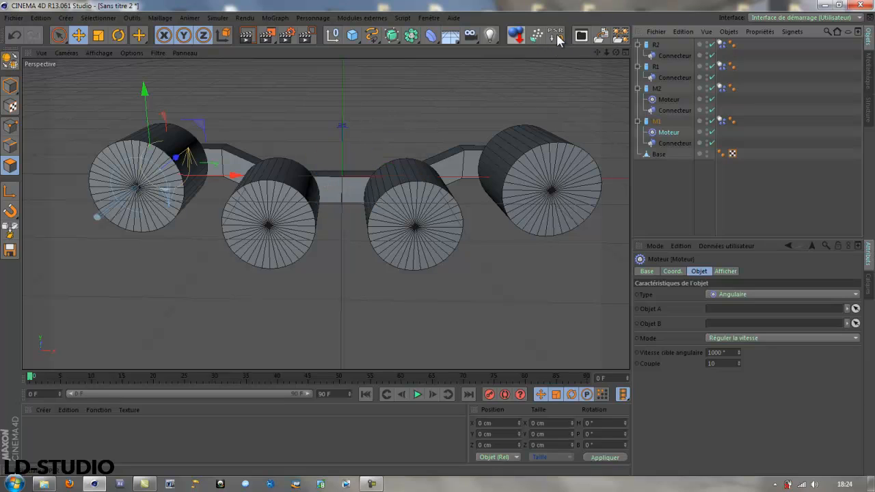
pyautogui.click(666, 100)
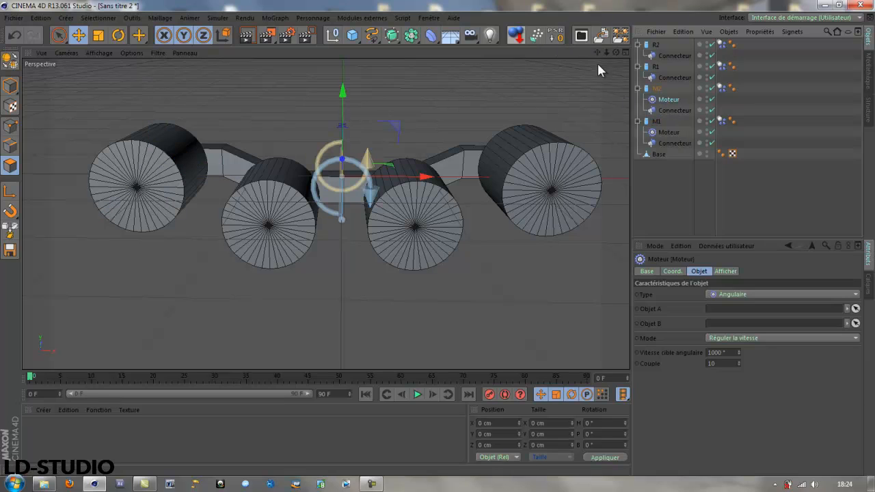
pyautogui.click(555, 35)
# Assign the M2 wheel as Object A of its own motor.
pyautogui.keyDown('alt'); pyautogui.moveTo(435, 274); pyautogui.dragTo(432, 319); pyautogui.keyUp('alt')
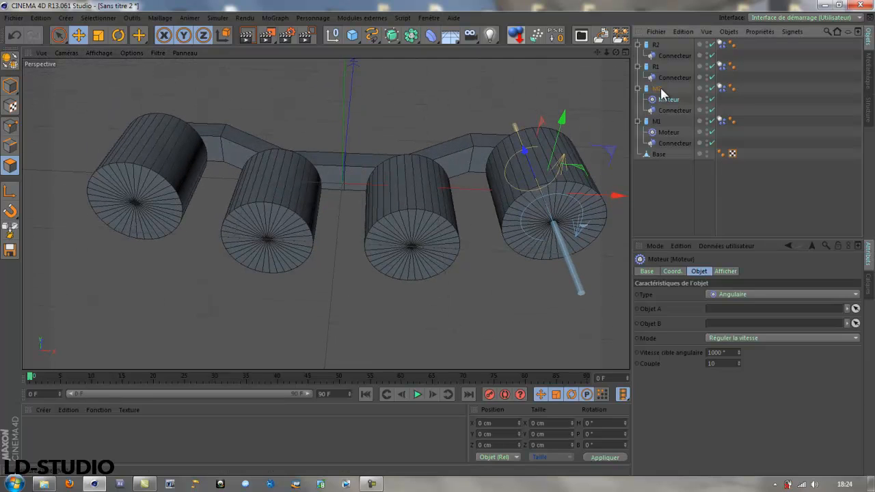
pyautogui.moveTo(660, 94); pyautogui.dragTo(722, 310)
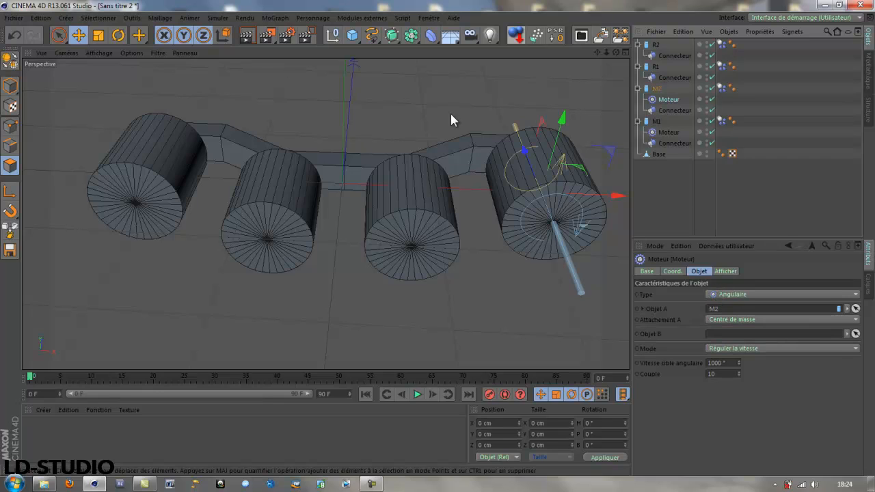
# Assign Base as Object B of the M2 motor, and set the M1 motor's Object A to M1 and Object B to Base.
pyautogui.moveTo(658, 154); pyautogui.dragTo(711, 339)
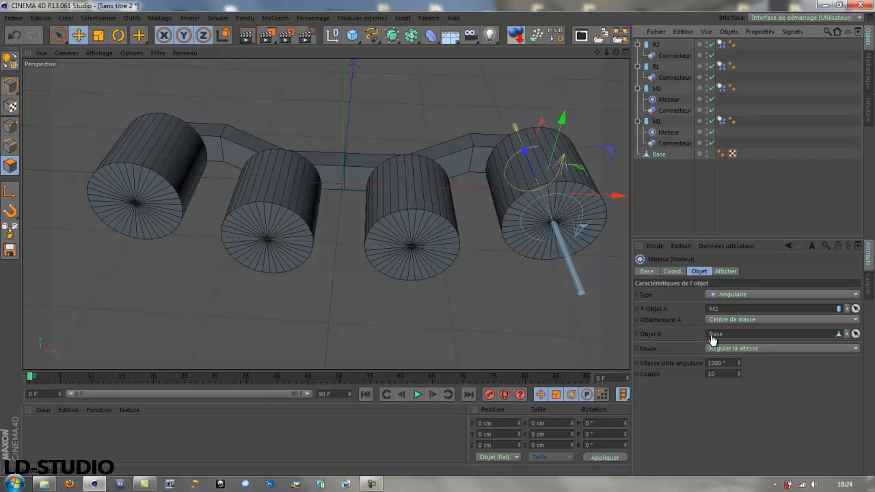
pyautogui.click(666, 131)
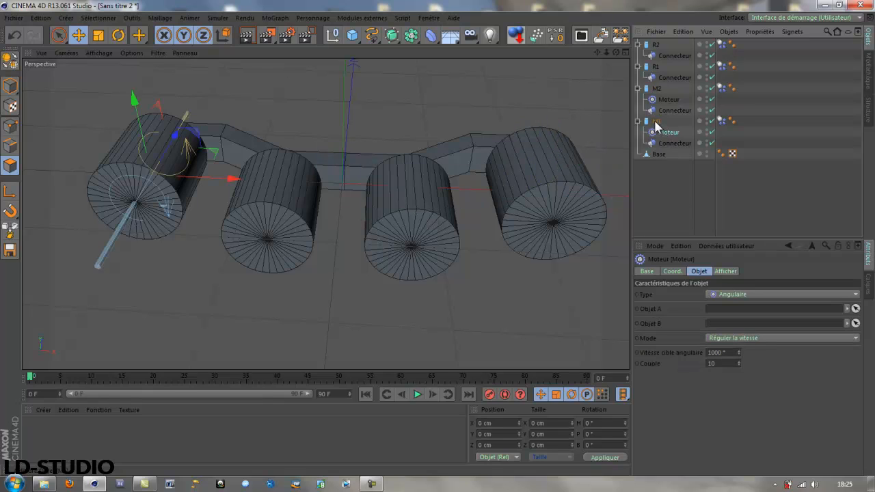
pyautogui.moveTo(654, 124); pyautogui.dragTo(712, 308)
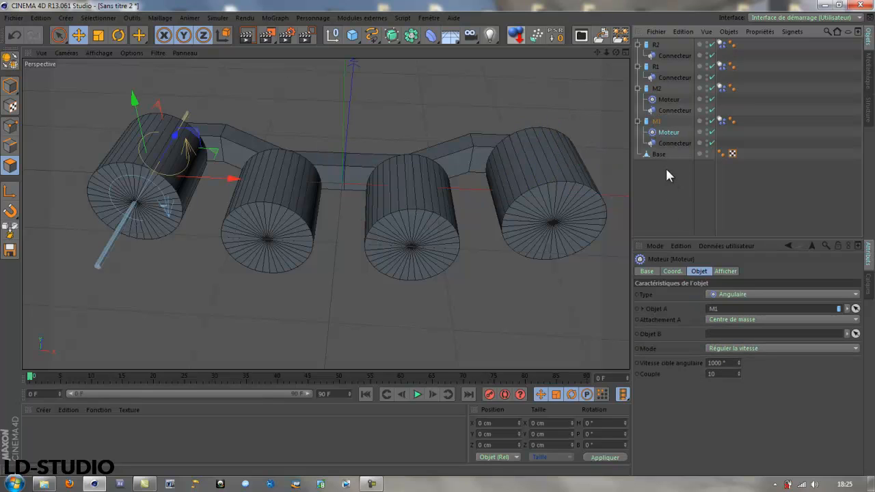
pyautogui.moveTo(658, 154); pyautogui.dragTo(725, 336)
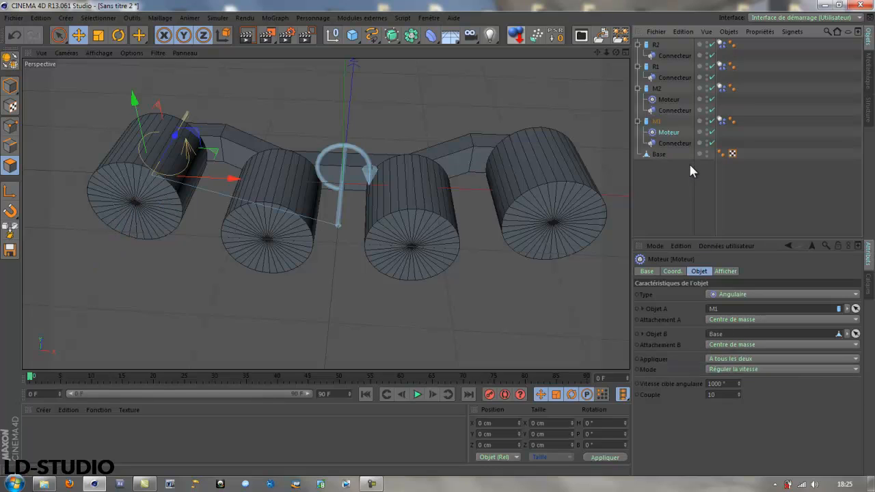
# Select both motors together and set their target angular velocity to 200°.
pyautogui.keyDown('ctrl'); pyautogui.click(669, 100); pyautogui.keyUp('ctrl')
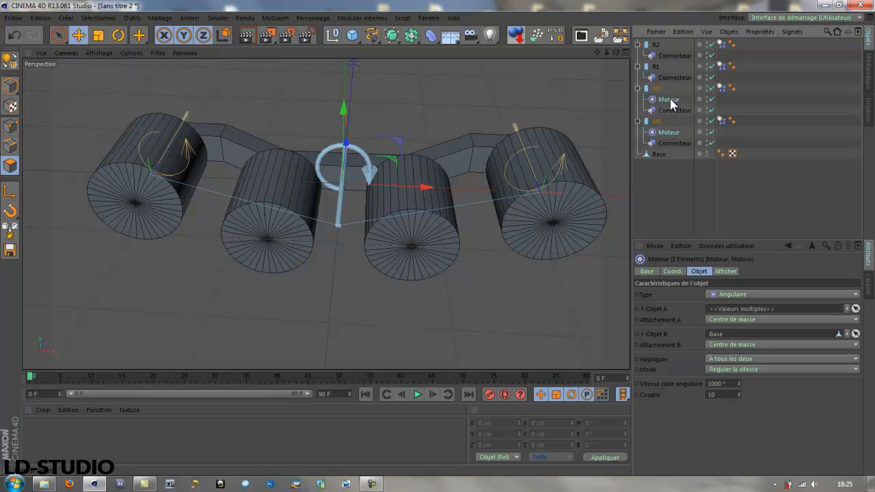
pyautogui.click(730, 383)
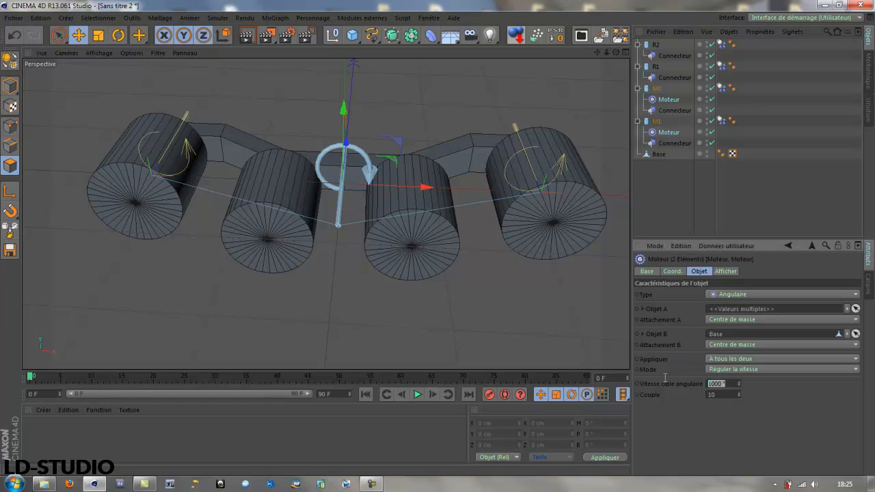
pyautogui.write('200')
pyautogui.press('Tab')
pyautogui.click(666, 201)
# Apply a Rigid Body simulation tag to the Base object.
pyautogui.click(658, 153)
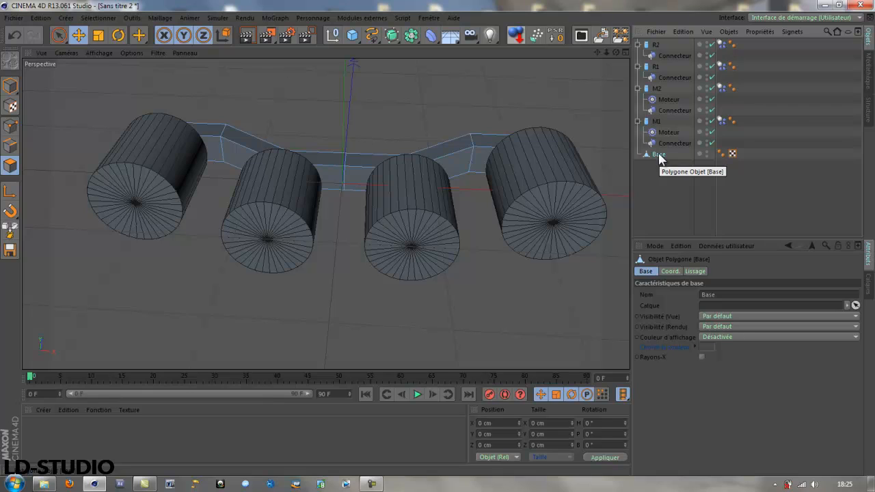
pyautogui.rightClick(659, 159)
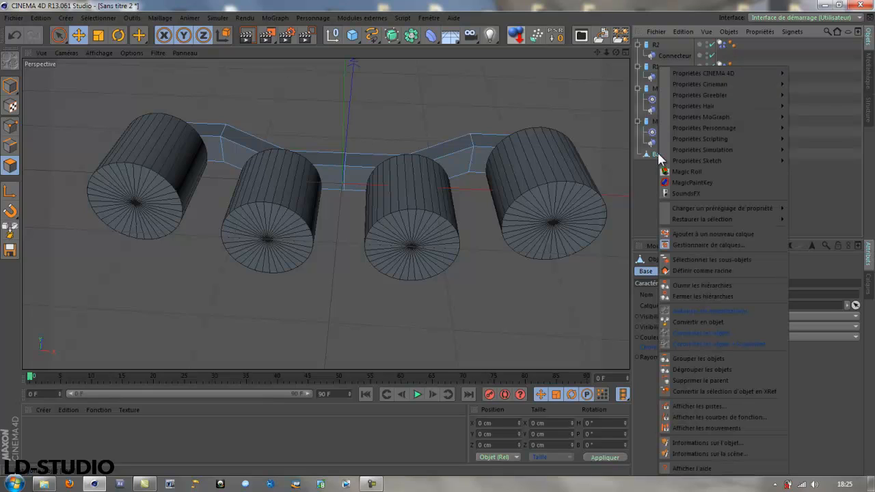
pyautogui.moveTo(704, 150)
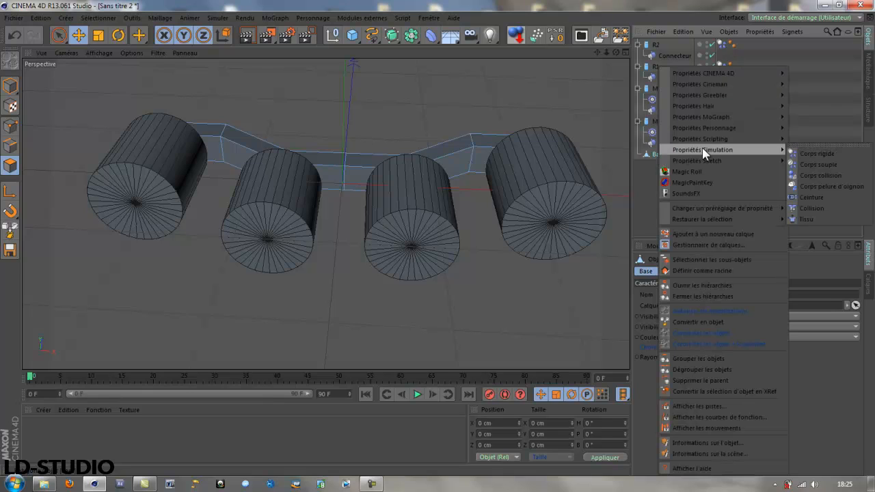
pyautogui.click(818, 154)
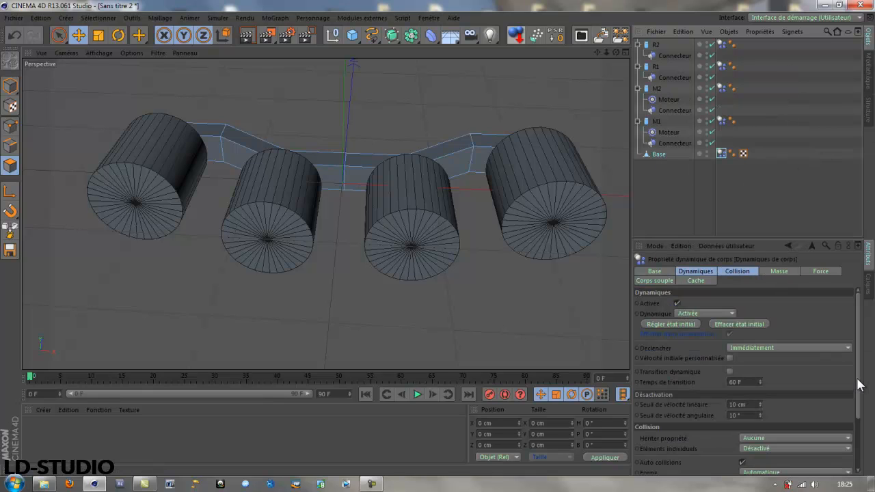
pyautogui.moveTo(858, 367); pyautogui.dragTo(863, 322)
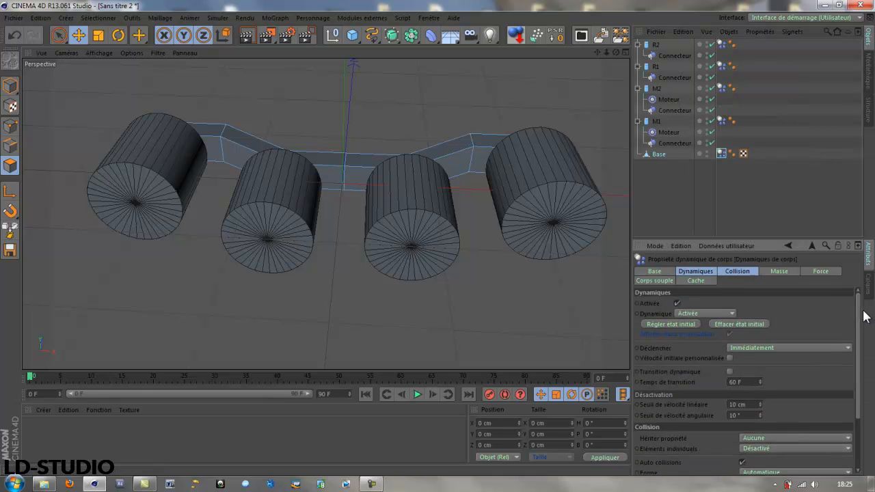
pyautogui.click(661, 191)
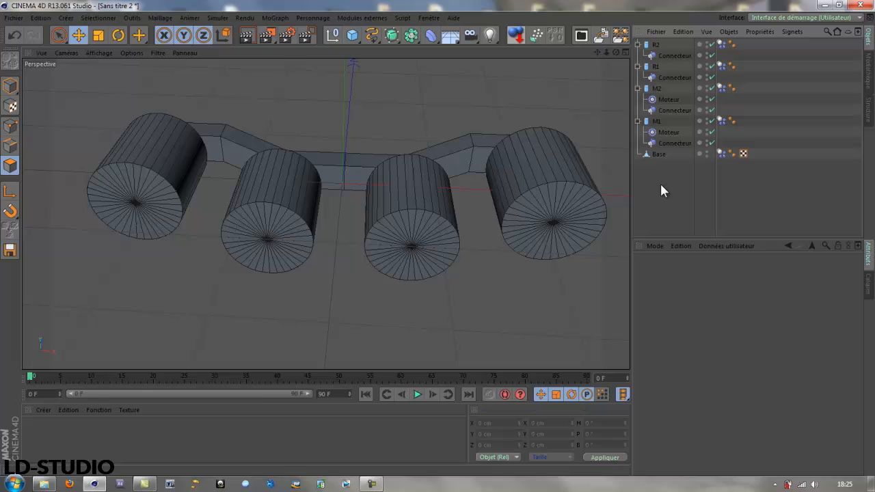
# Collapse the hierarchies of M1, M2, R1 and R2 in the object list.
pyautogui.click(637, 122)
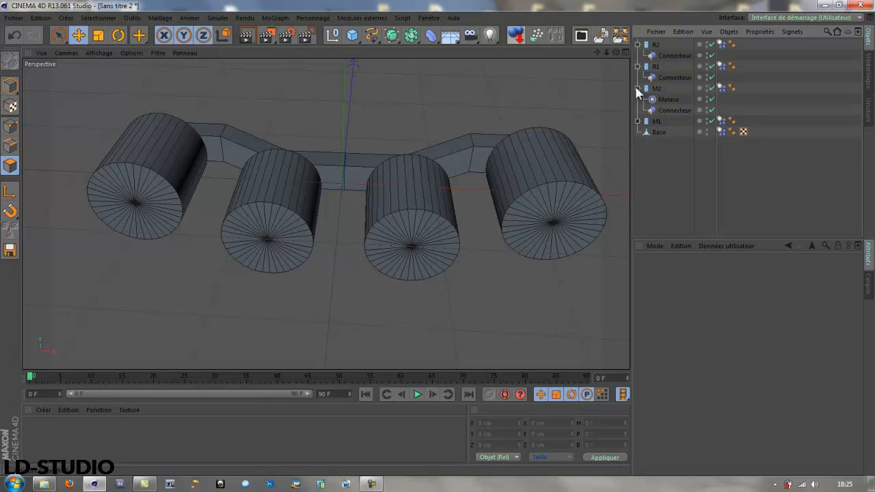
pyautogui.click(636, 89)
pyautogui.click(637, 66)
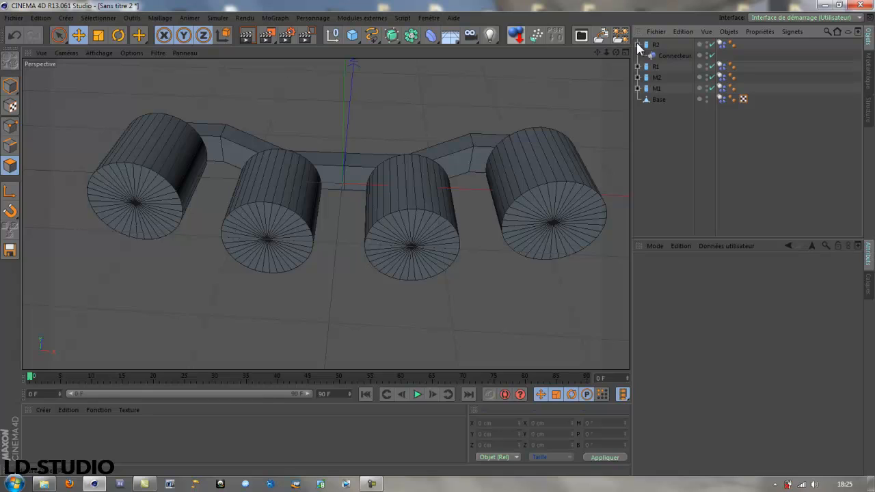
pyautogui.click(637, 45)
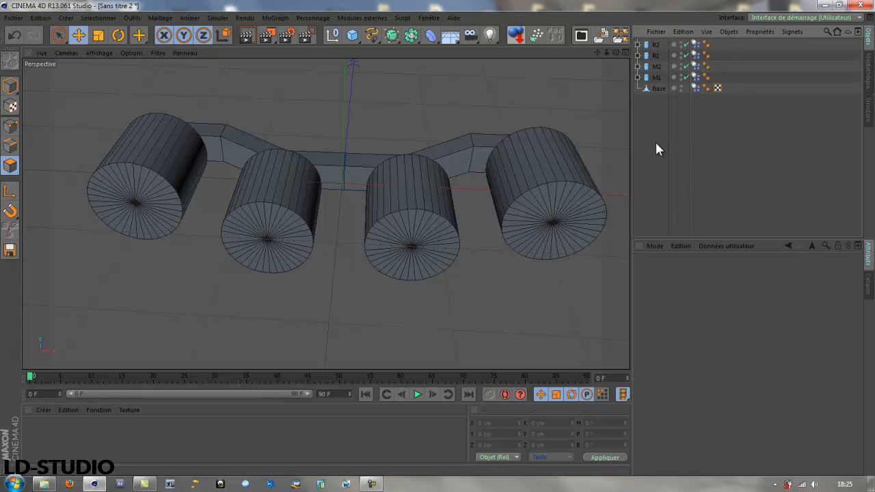
# In the front view, create a rectangle spline 529 cm wide and 100 cm high that encloses the two outer wheels.
pyautogui.moveTo(447, 313)
pyautogui.keyDown('alt'); pyautogui.mouseDown()
pyautogui.moveTo(453, 272)
pyautogui.moveTo(444, 312)
pyautogui.mouseUp(); pyautogui.keyUp('alt')
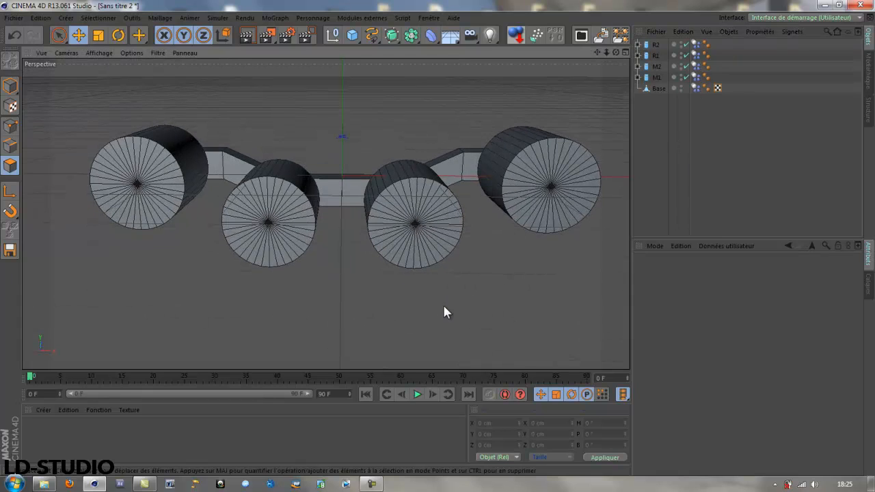
pyautogui.middleClick(444, 312)
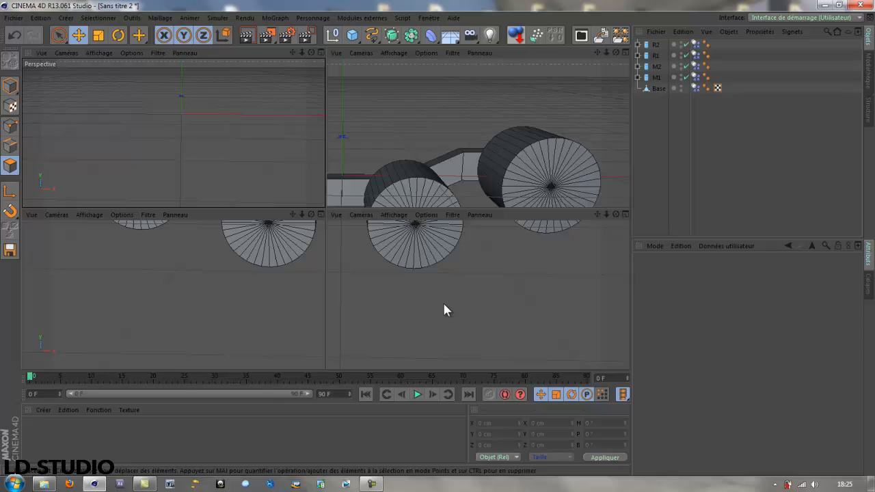
pyautogui.middleClick(412, 326)
pyautogui.scroll(3, 265, 222)
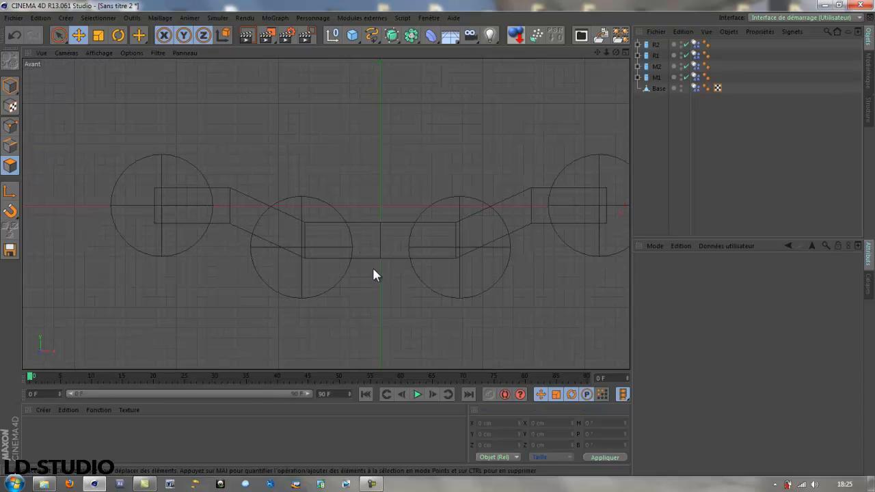
pyautogui.moveTo(419, 326); pyautogui.dragTo(377, 324, button='middle')
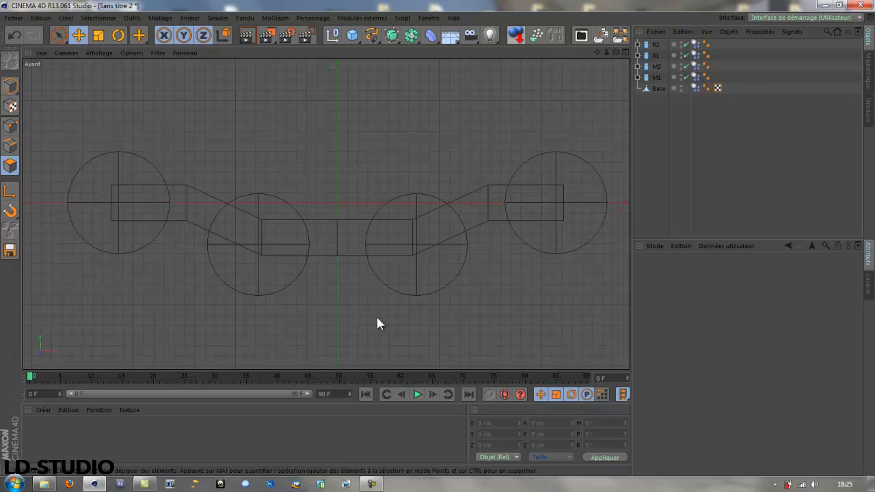
pyautogui.click(372, 35)
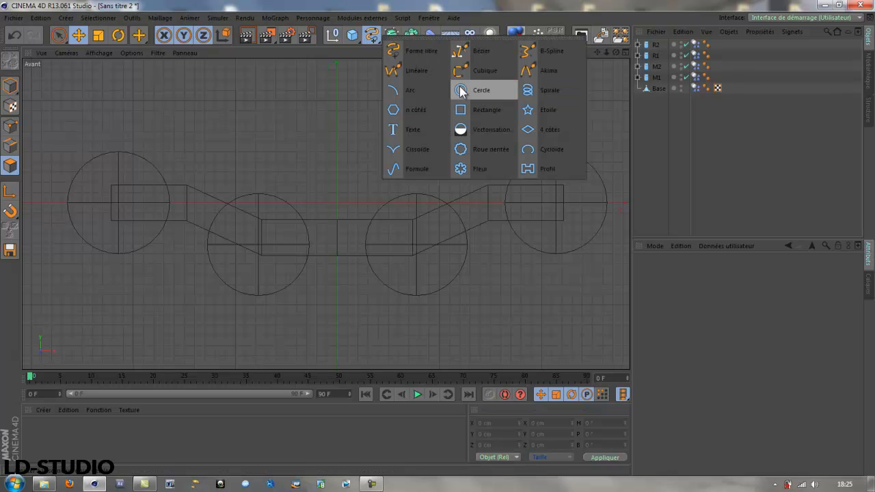
pyautogui.click(487, 110)
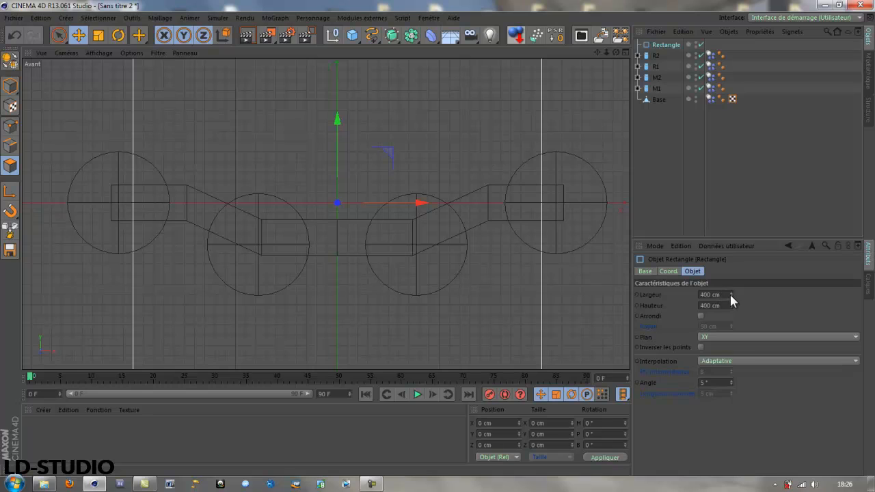
pyautogui.moveTo(729, 292)
pyautogui.mouseDown()
pyautogui.moveTo(729, 278)
pyautogui.moveTo(729, 291)
pyautogui.mouseUp()
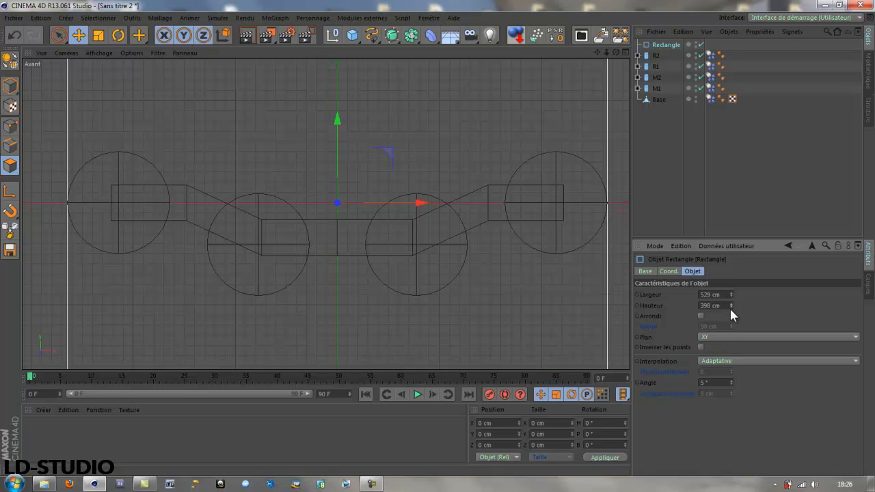
pyautogui.moveTo(729, 305); pyautogui.dragTo(729, 303)
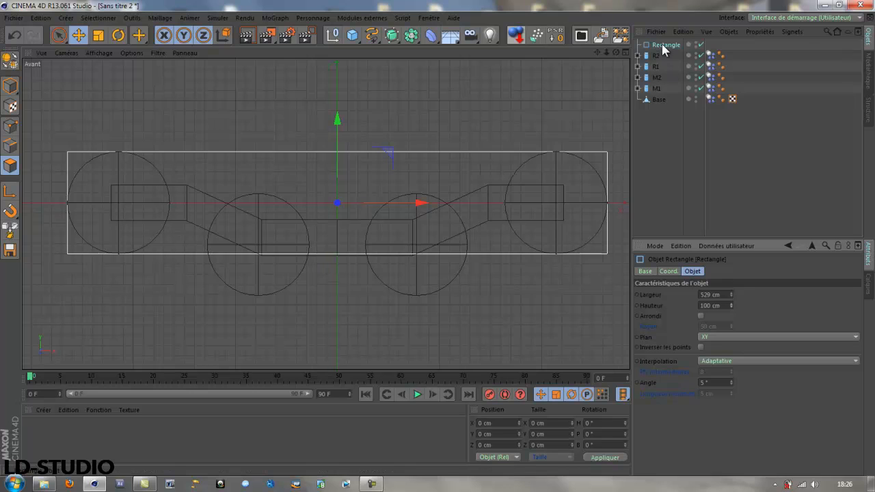
# Make the rectangle editable and add points above M1, at both outer wheels' far sides, under both inner wheels and under M2.
pyautogui.click(10, 59)
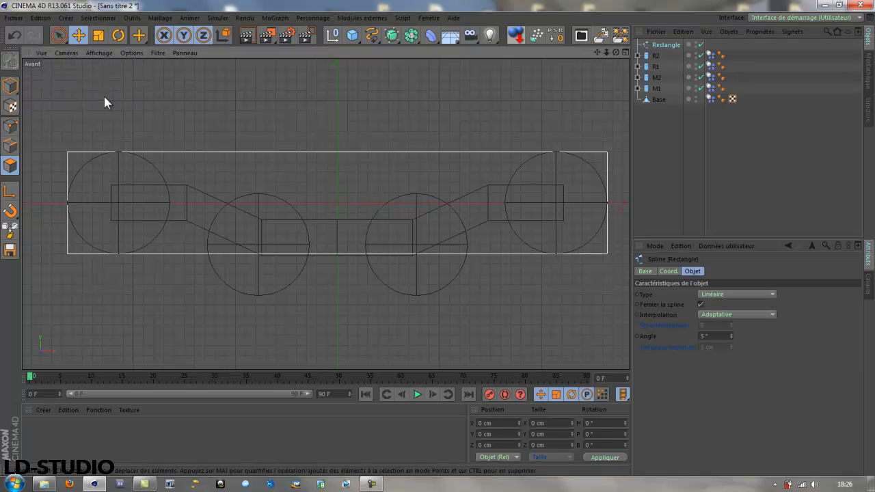
pyautogui.click(10, 127)
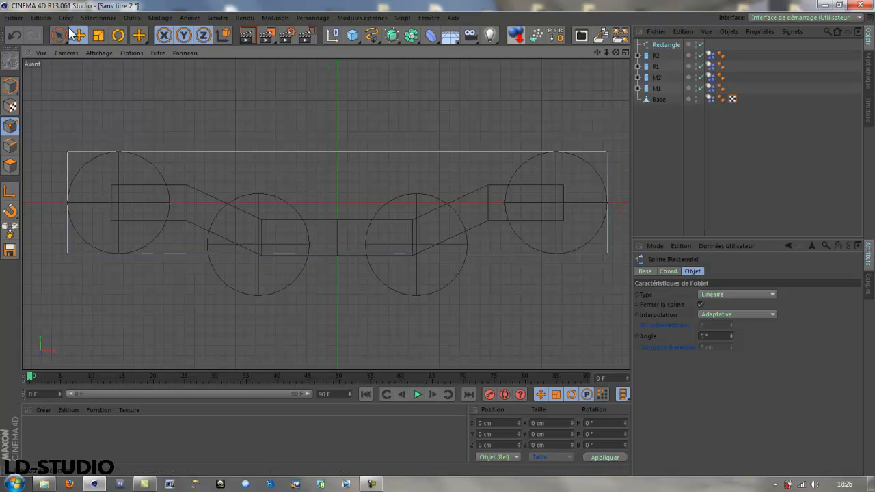
pyautogui.click(155, 19)
pyautogui.moveTo(168, 46)
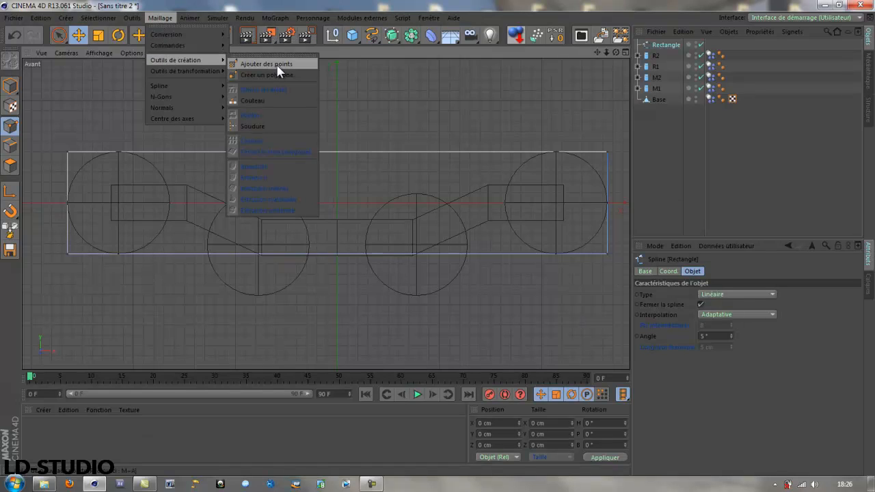
pyautogui.click(266, 64)
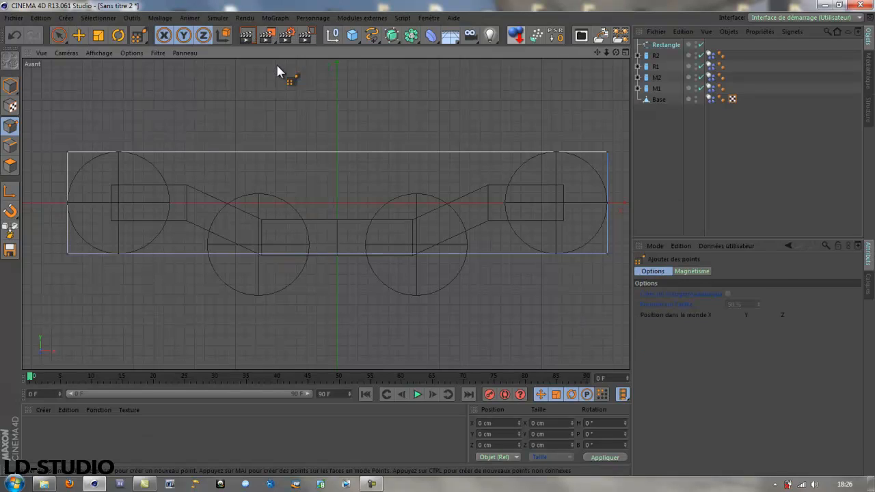
pyautogui.click(118, 153)
pyautogui.click(67, 203)
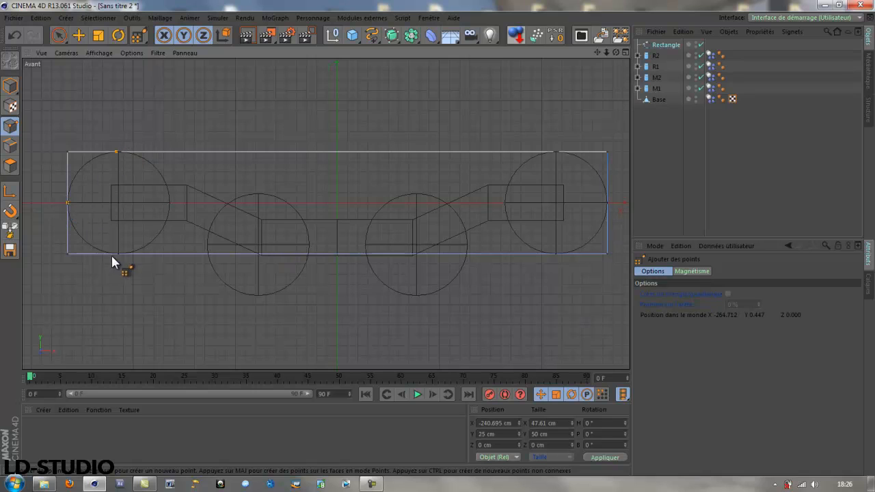
pyautogui.click(257, 254)
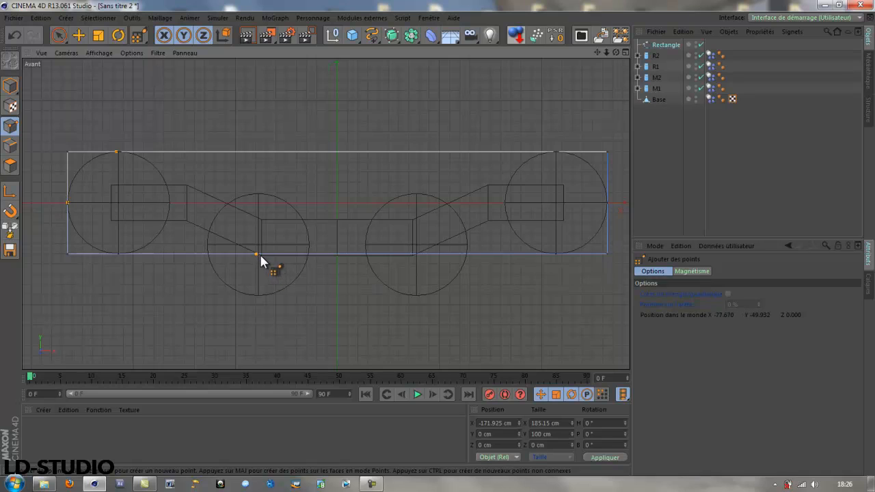
pyautogui.click(417, 253)
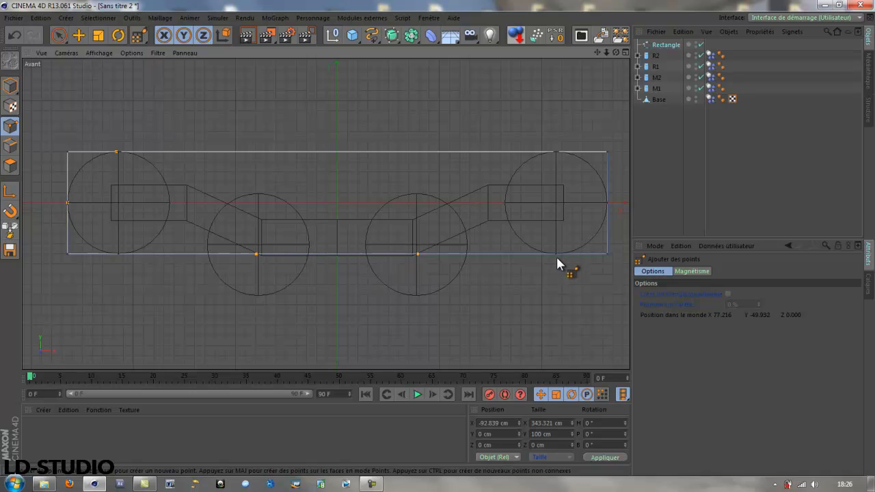
pyautogui.click(607, 203)
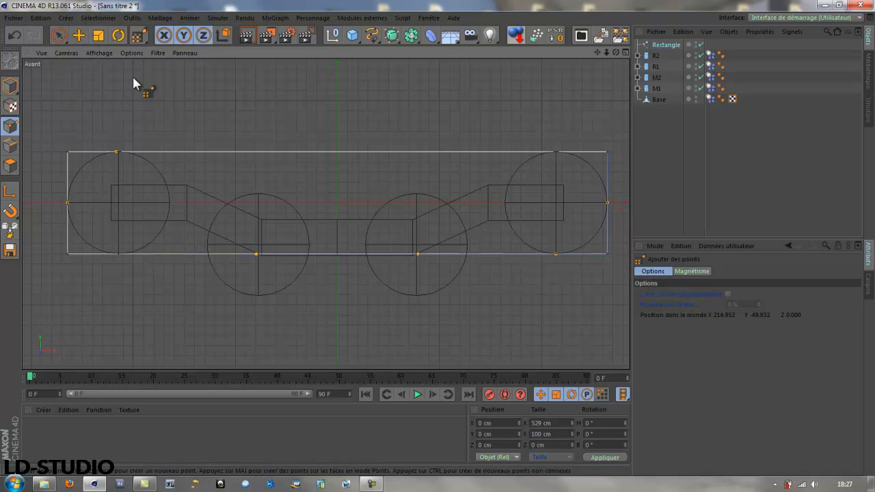
# Lower the two spline points under the inner wheels to about Y -92 cm and scale them about 168 cm apart.
pyautogui.click(60, 36)
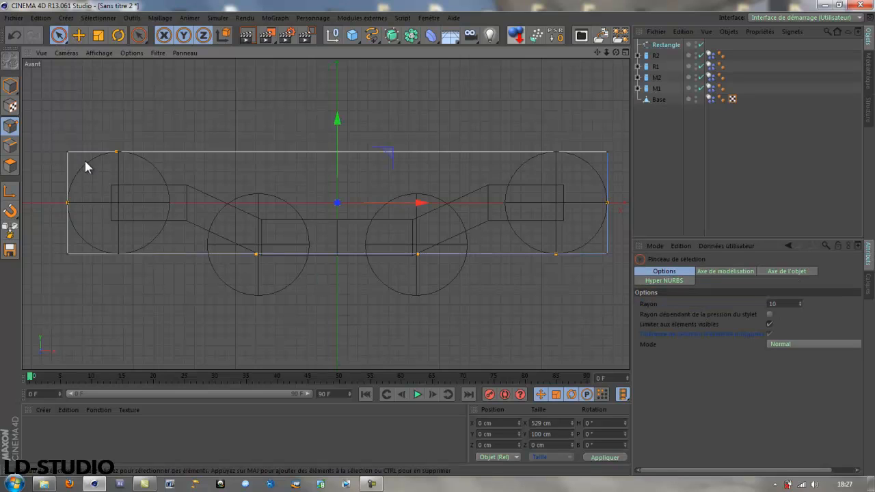
pyautogui.click(257, 253)
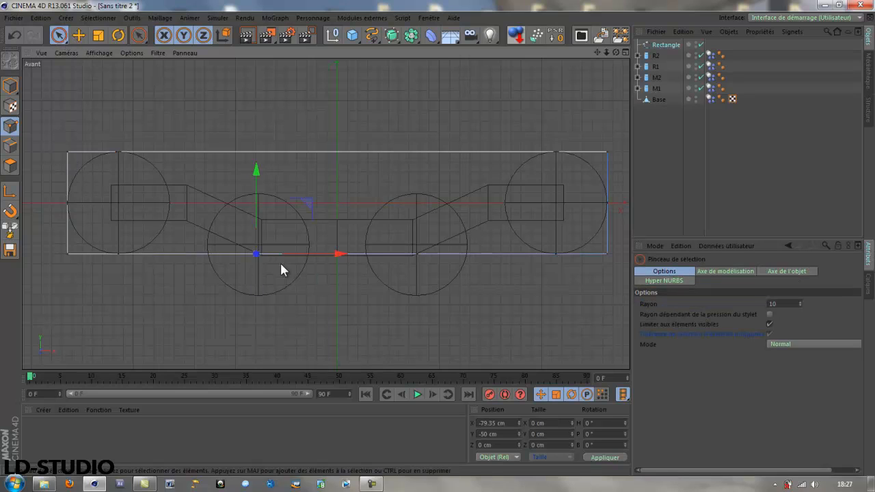
pyautogui.keyDown('shift'); pyautogui.click(417, 255); pyautogui.keyUp('shift')
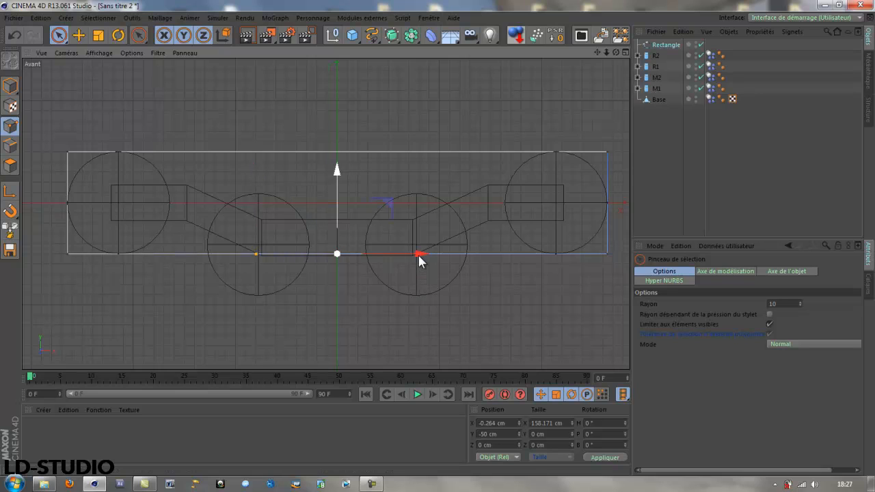
pyautogui.moveTo(337, 172); pyautogui.dragTo(335, 216)
pyautogui.click(98, 36)
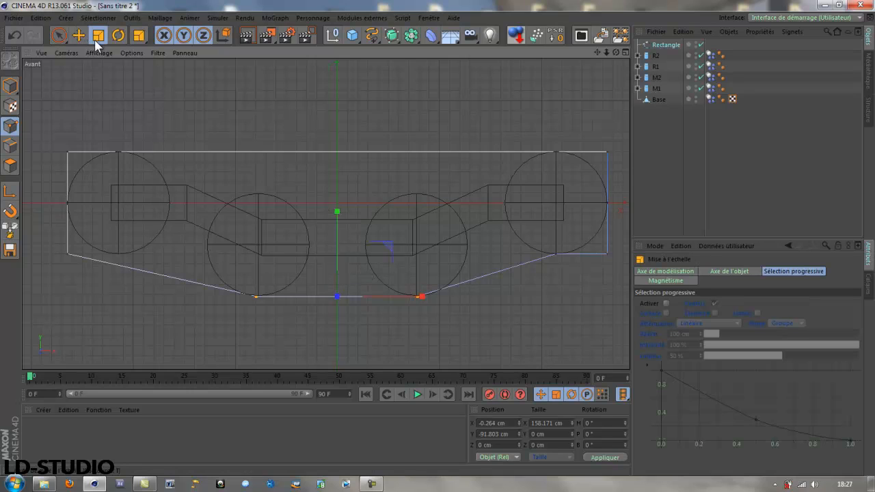
pyautogui.moveTo(331, 342); pyautogui.dragTo(365, 342)
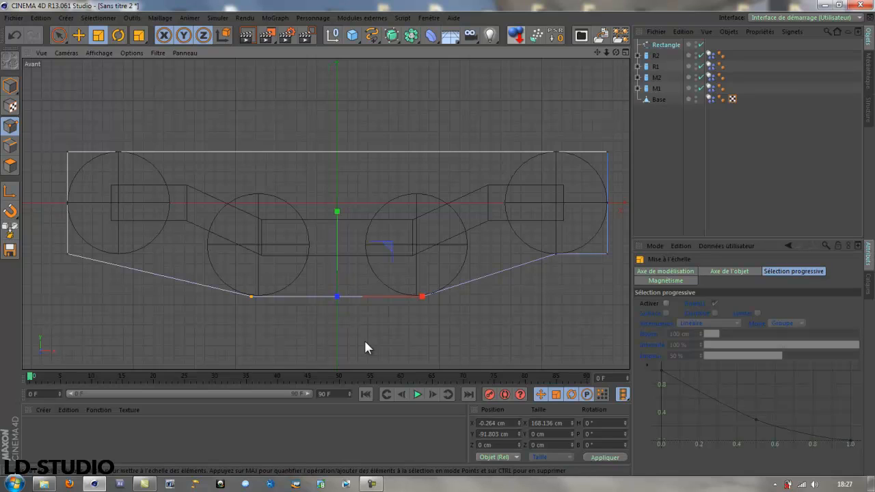
# Raise the spline's two lower corner points to about Y -36 cm and scale them inward to about 500 cm apart.
pyautogui.click(68, 254)
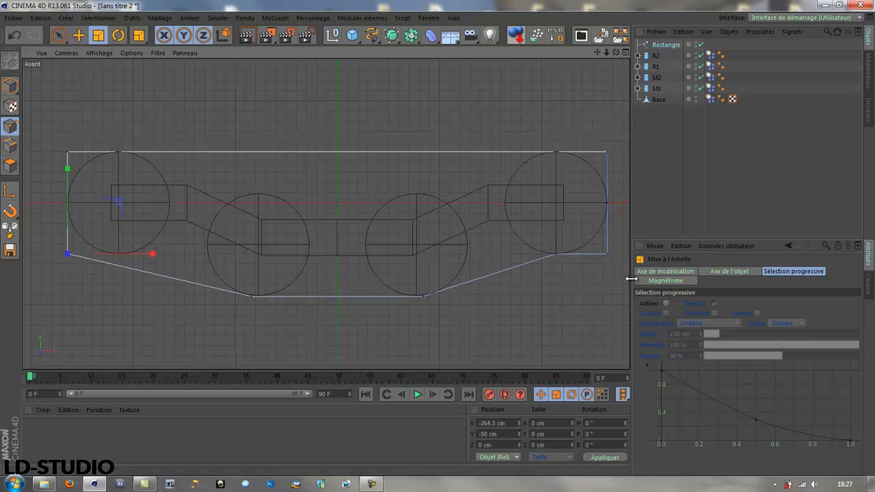
pyautogui.keyDown('shift'); pyautogui.click(606, 254); pyautogui.keyUp('shift')
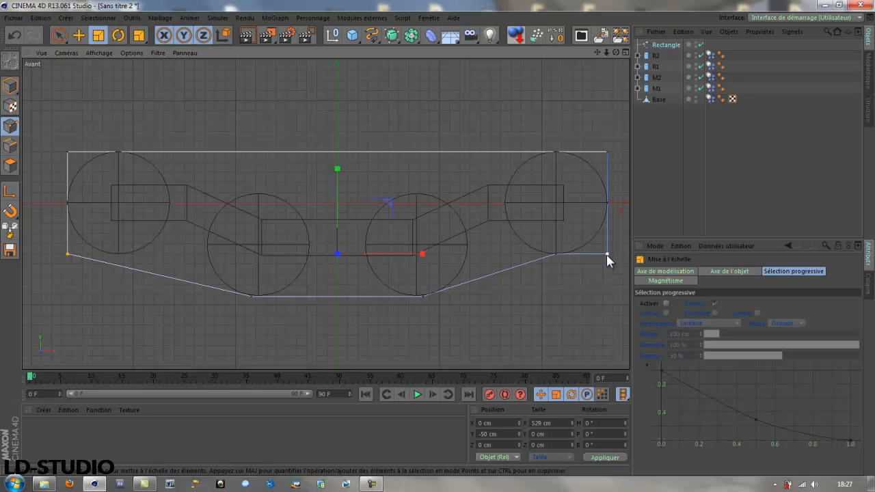
pyautogui.click(79, 35)
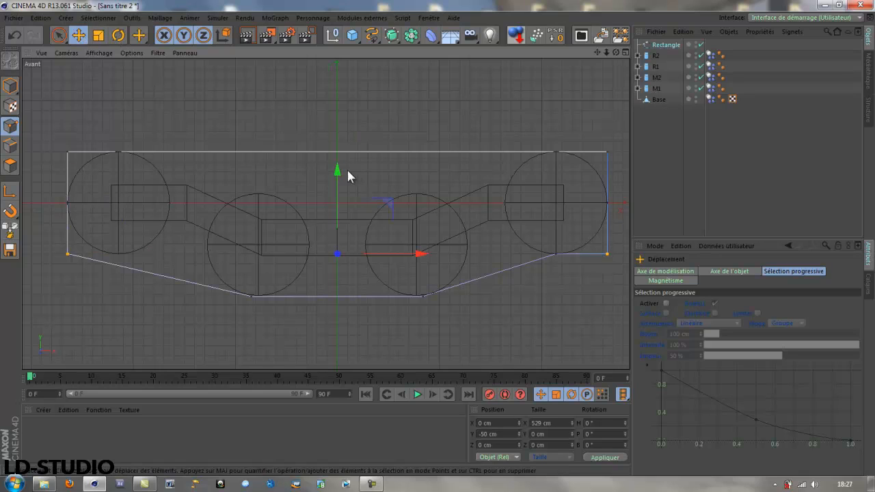
pyautogui.moveTo(336, 168); pyautogui.dragTo(336, 156)
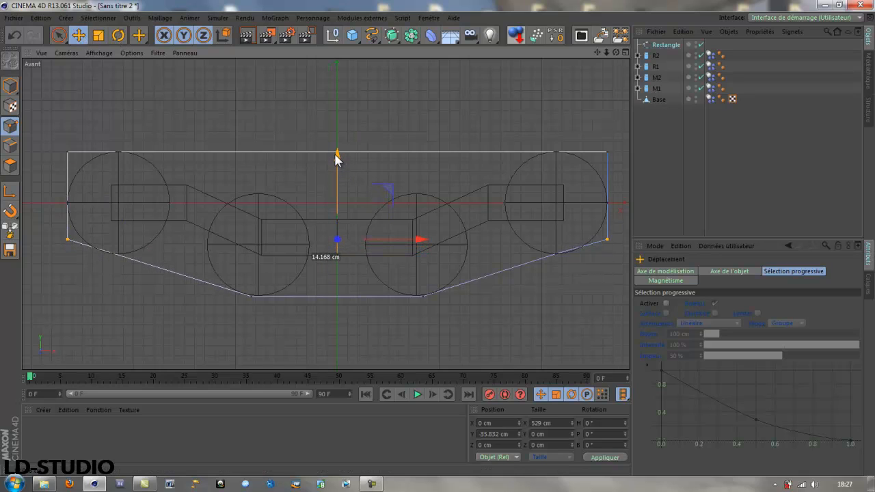
pyautogui.click(98, 35)
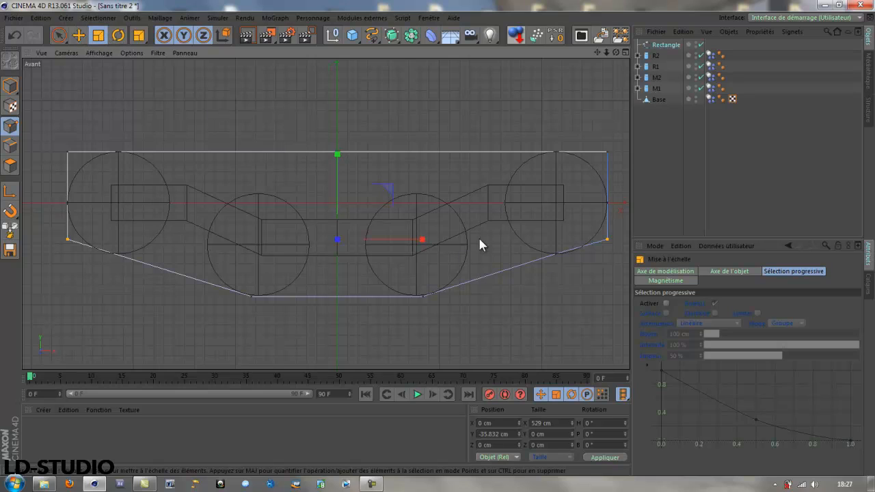
pyautogui.moveTo(493, 209); pyautogui.dragTo(468, 218)
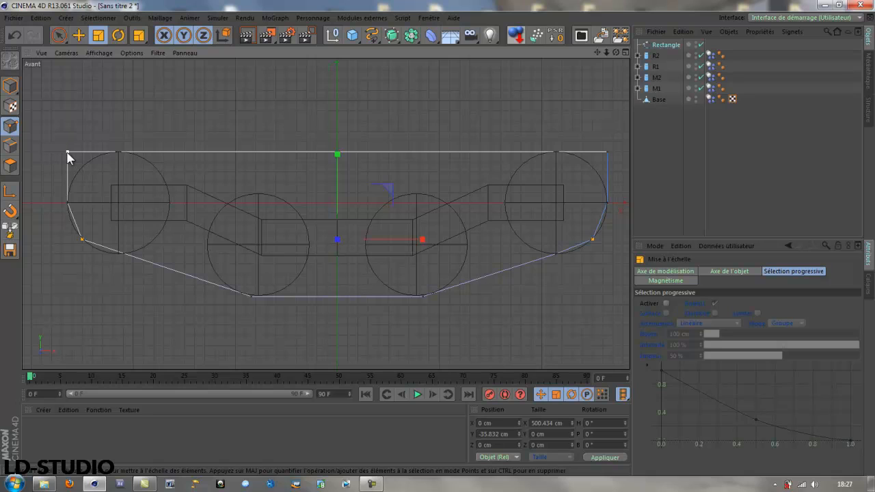
# Try lowering the spline's two upper corner points to about Y 37 cm, and undo the move.
pyautogui.click(68, 151)
pyautogui.keyDown('shift'); pyautogui.click(607, 152); pyautogui.keyUp('shift')
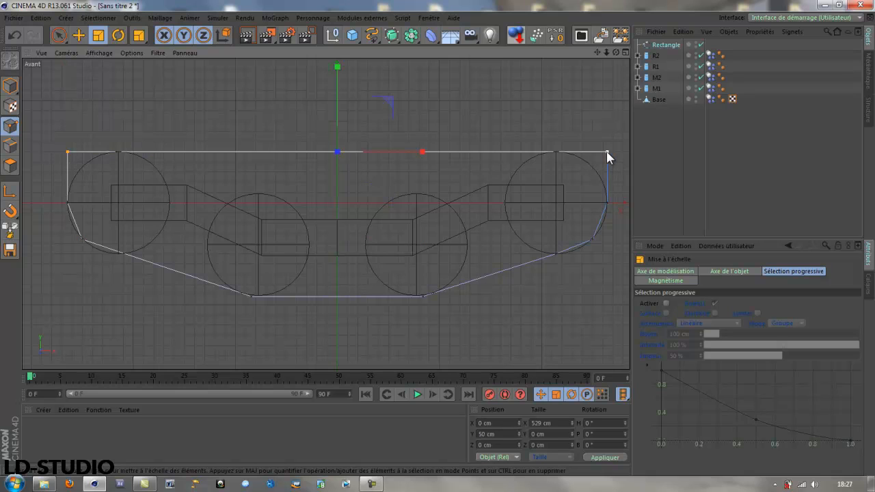
pyautogui.click(78, 36)
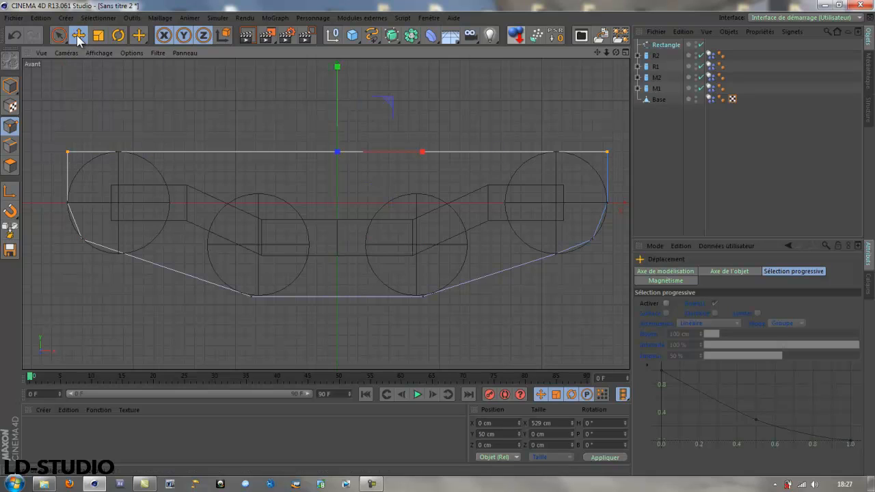
pyautogui.moveTo(335, 69); pyautogui.dragTo(338, 82)
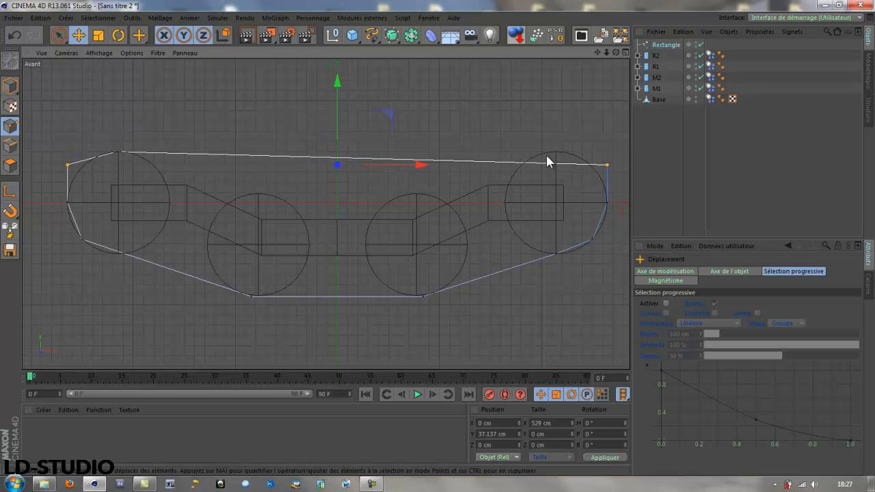
pyautogui.click(14, 35)
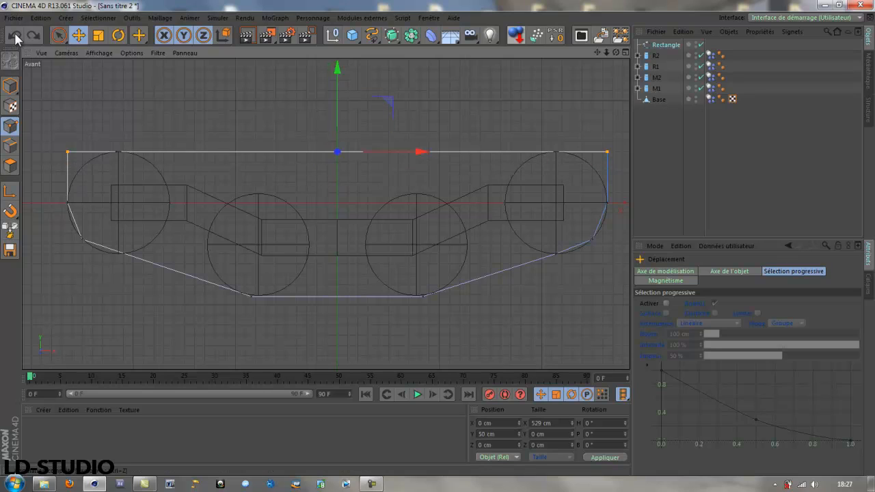
pyautogui.click(213, 119)
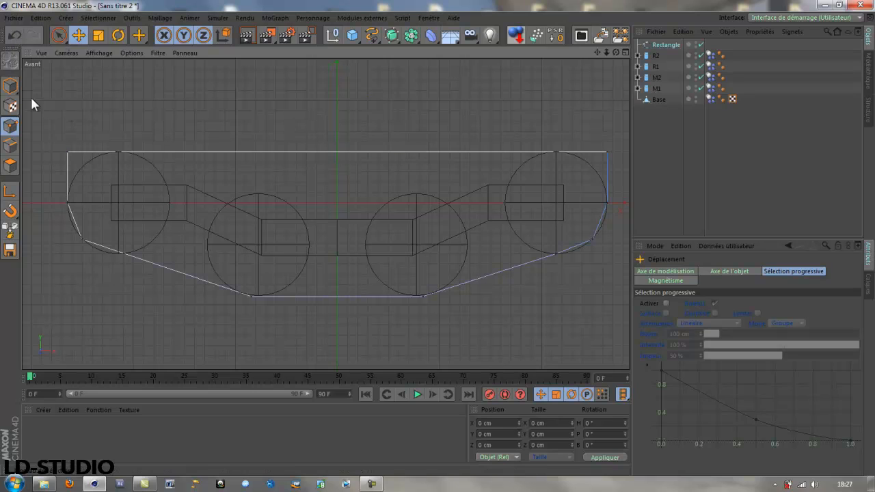
# Add a point to the spline's upper edge directly above M2, at about X 216 cm.
pyautogui.click(134, 18)
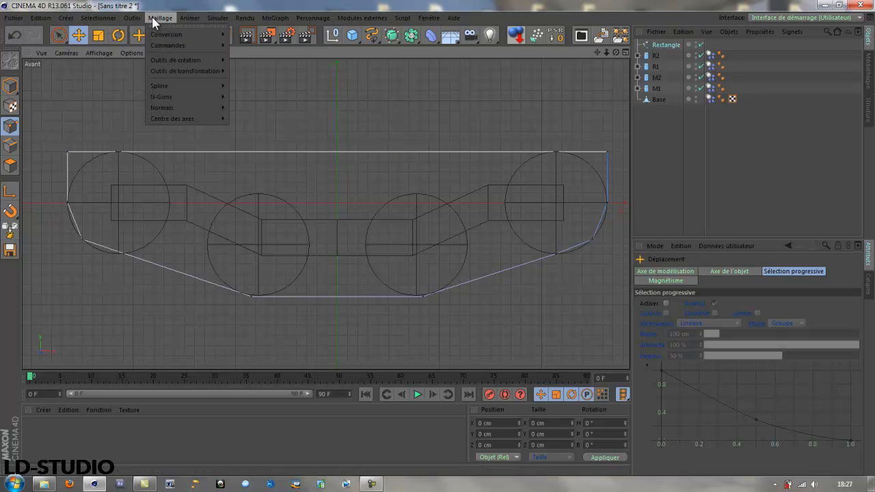
pyautogui.moveTo(175, 60)
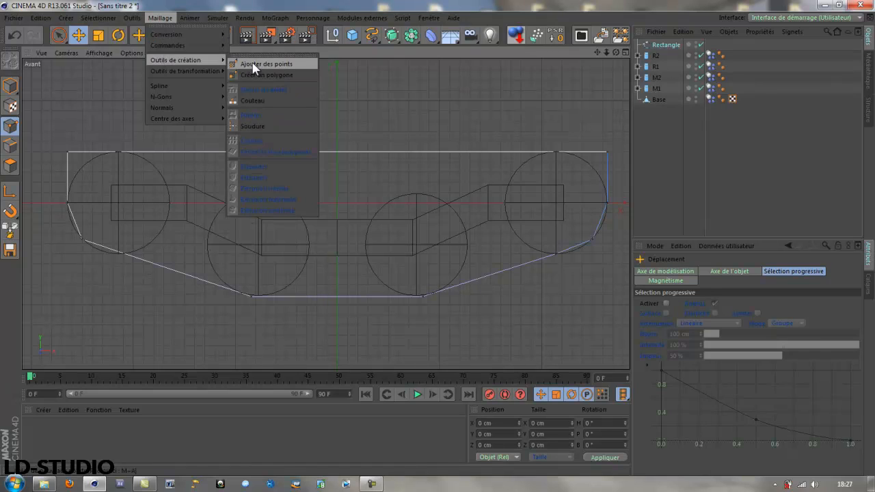
pyautogui.click(255, 64)
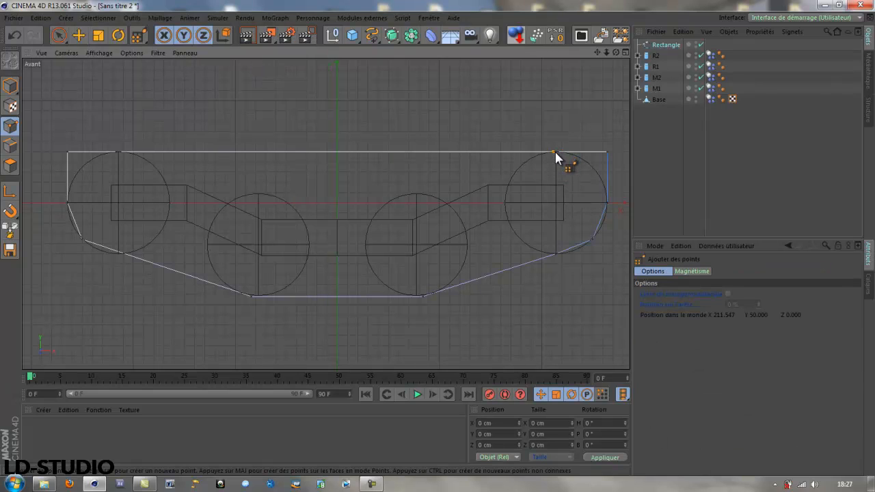
pyautogui.click(558, 152)
# Lower the spline's two upper corner points to about Y 36 cm and scale them inward to about 501 cm apart.
pyautogui.click(59, 36)
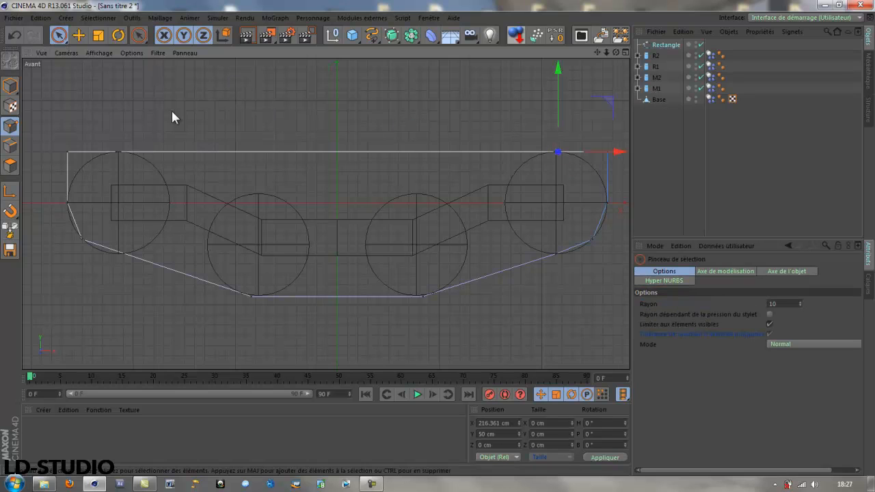
pyautogui.click(68, 152)
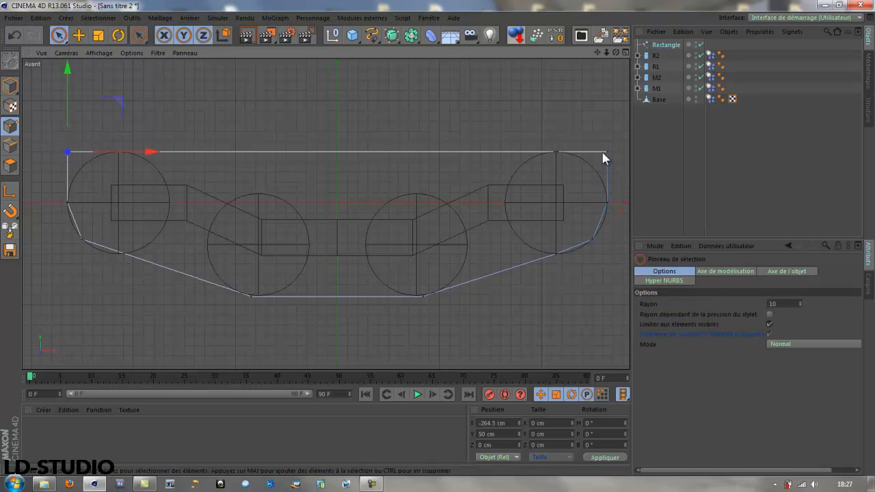
pyautogui.keyDown('shift'); pyautogui.click(606, 152); pyautogui.keyUp('shift')
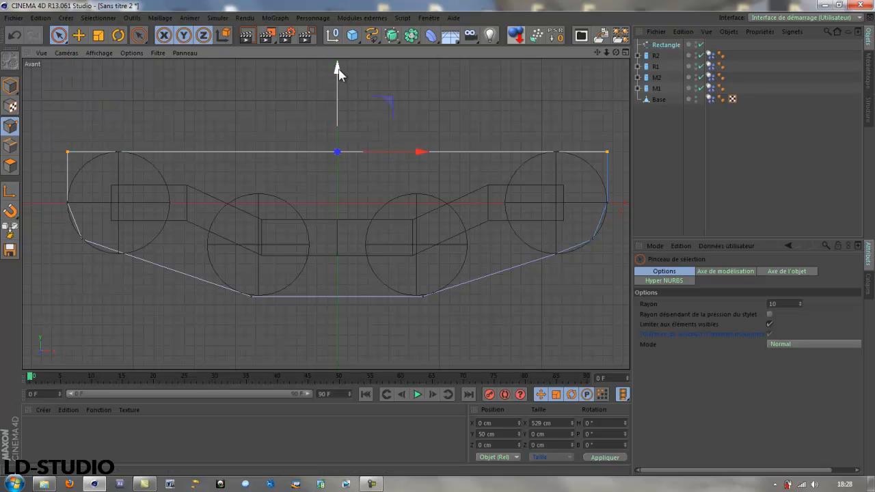
pyautogui.moveTo(337, 68); pyautogui.dragTo(337, 85)
pyautogui.click(102, 37)
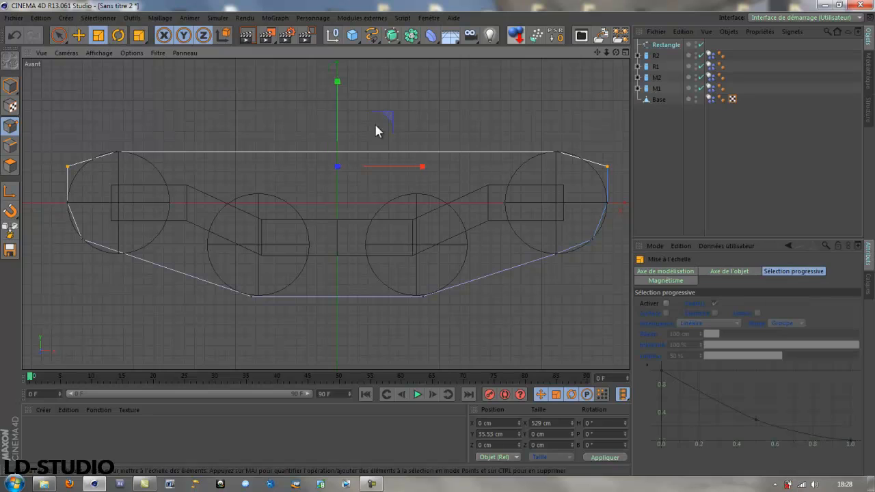
pyautogui.moveTo(496, 119); pyautogui.dragTo(475, 131)
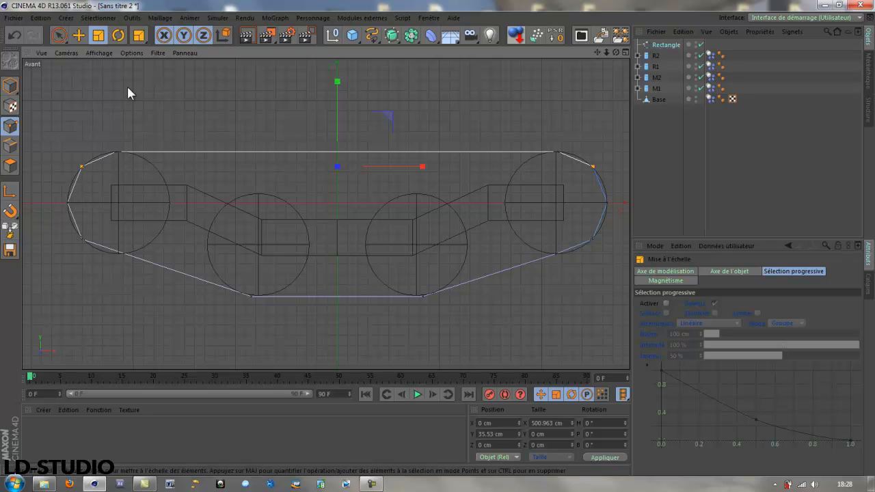
# Add four points to the spline around M1's outer side, one near the middle of each segment of the curve.
pyautogui.click(59, 35)
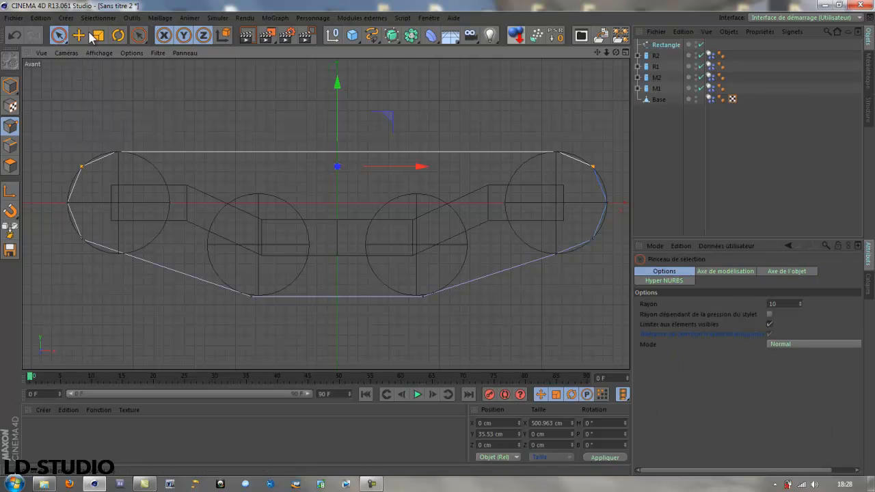
pyautogui.click(155, 18)
pyautogui.moveTo(178, 59)
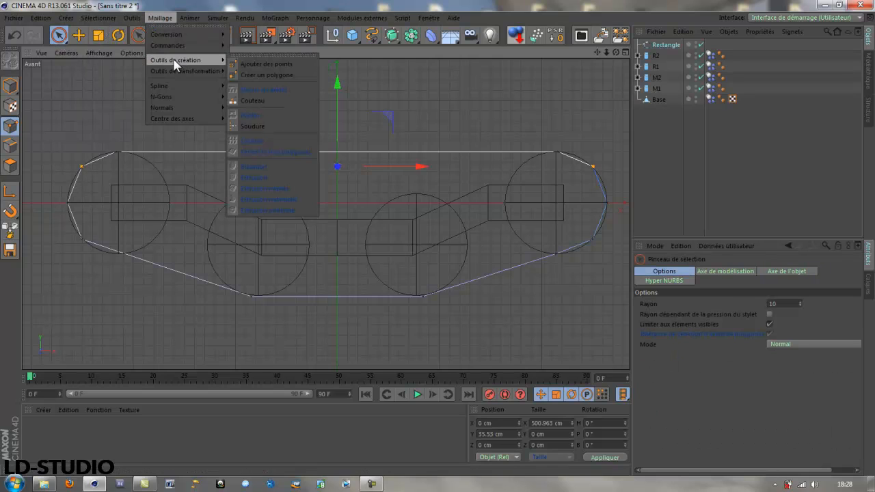
pyautogui.click(267, 64)
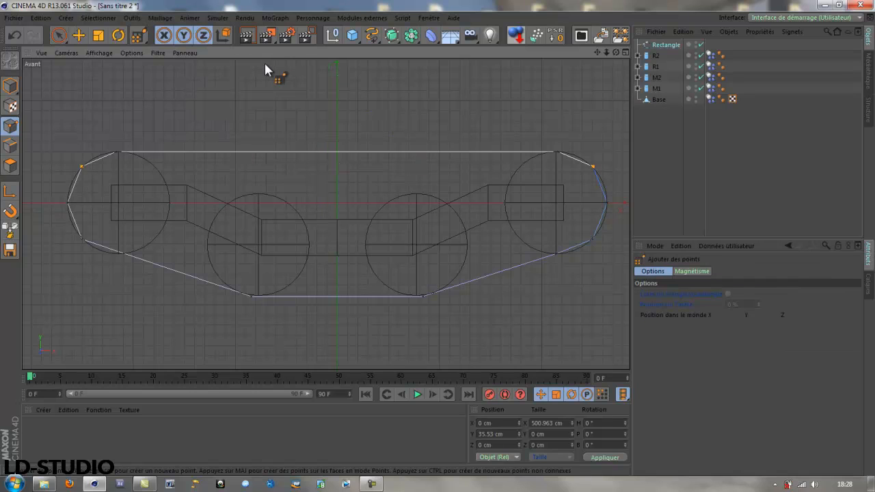
pyautogui.click(99, 159)
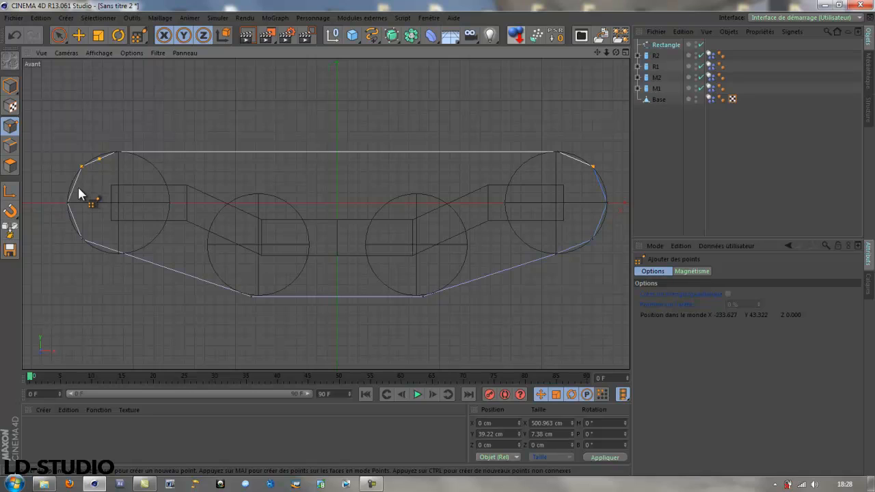
pyautogui.click(74, 184)
pyautogui.click(73, 220)
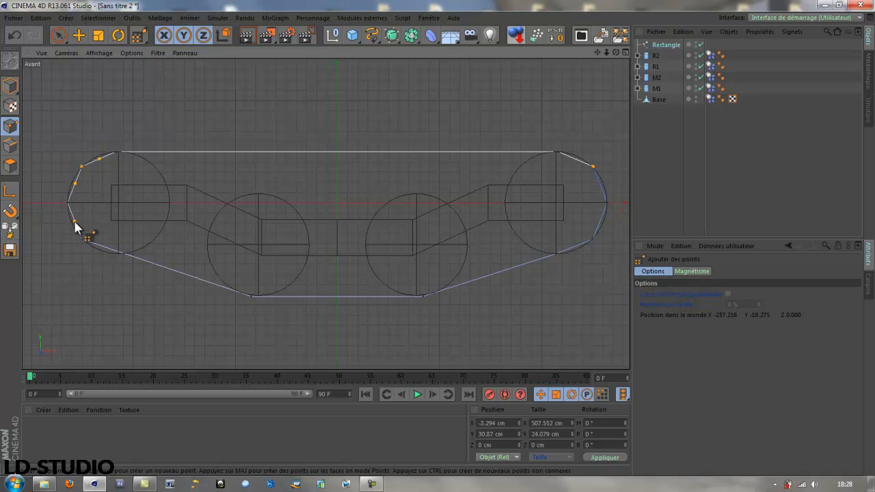
pyautogui.click(105, 247)
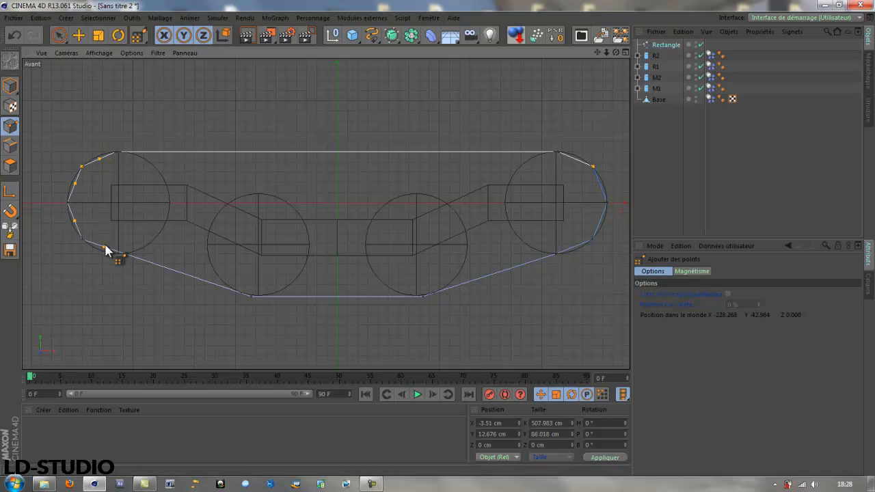
# Add four matching points to the spline around M2's outer side, one near the middle of each segment.
pyautogui.click(574, 246)
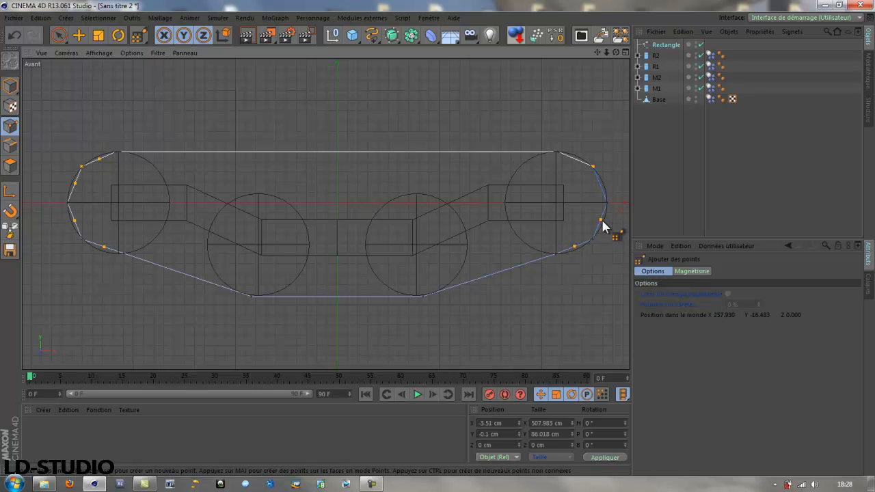
pyautogui.click(601, 220)
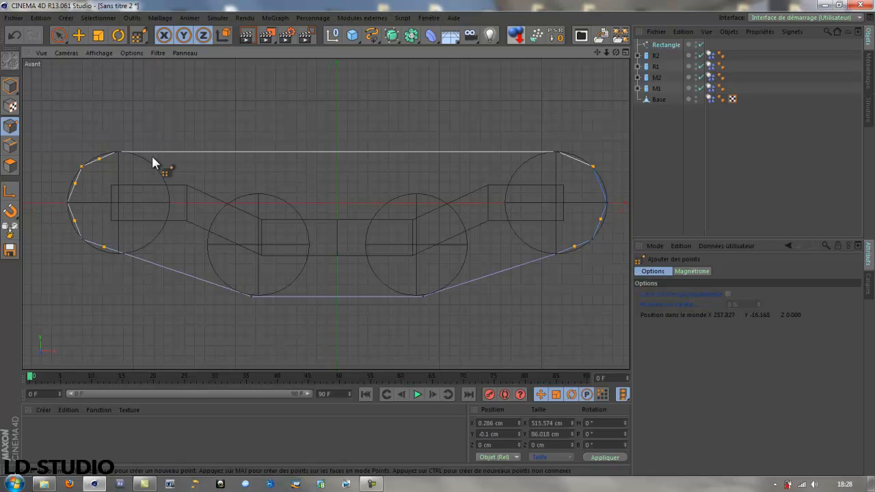
pyautogui.click(600, 185)
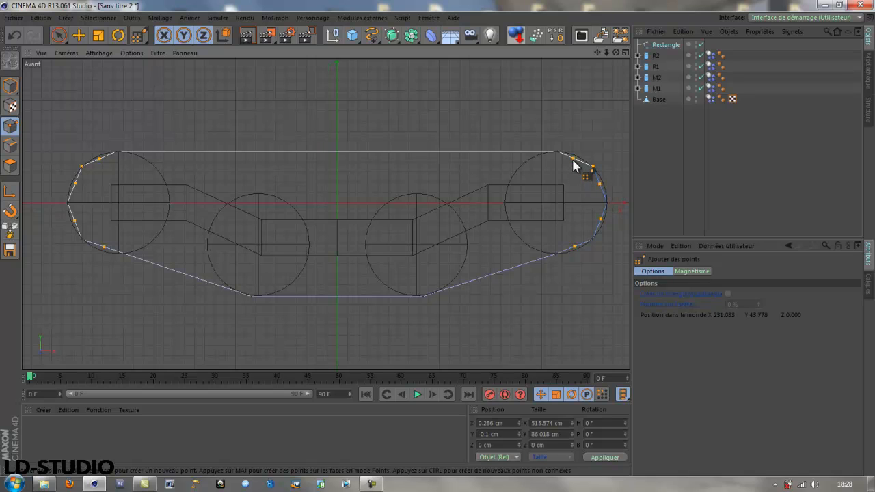
pyautogui.click(577, 160)
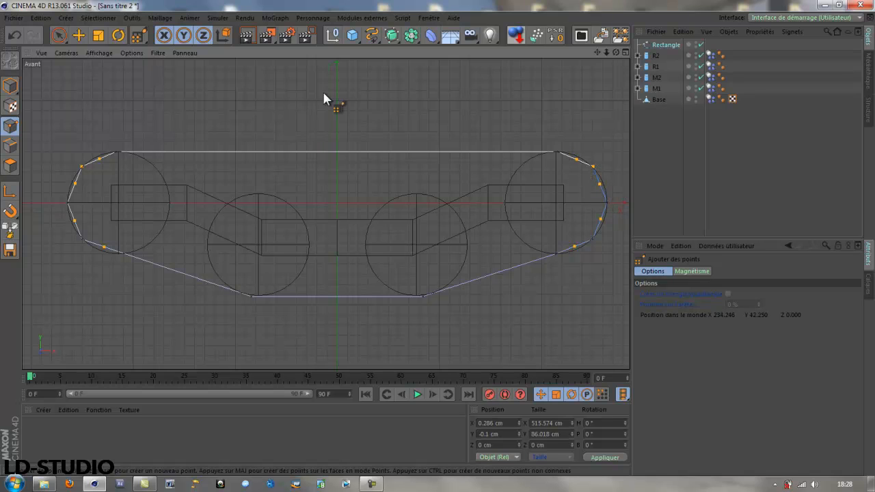
pyautogui.click(78, 35)
pyautogui.click(58, 35)
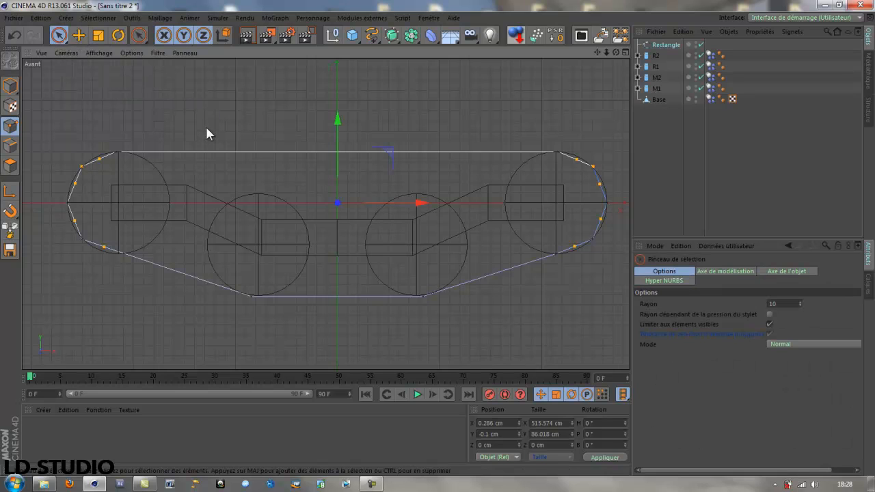
# Raise the two added spline points beside the tops of M1 and M2 to about Y 47 cm.
pyautogui.click(130, 142)
pyautogui.click(99, 160)
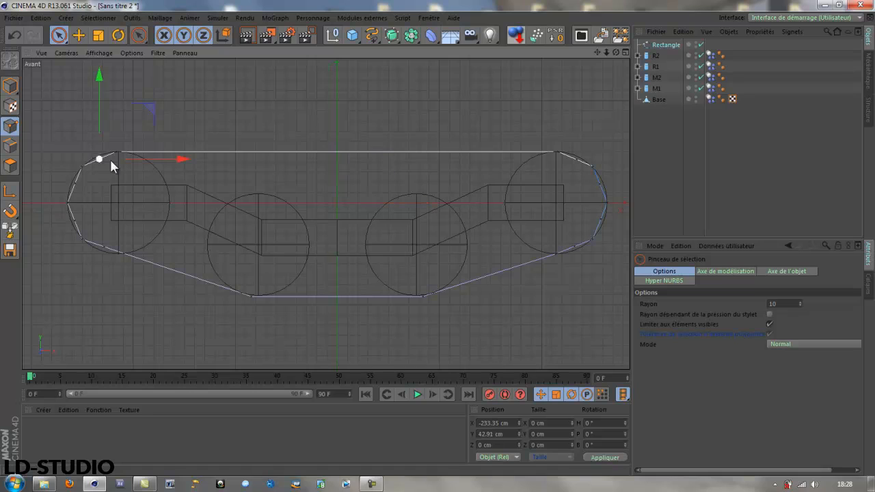
pyautogui.keyDown('shift'); pyautogui.click(576, 160); pyautogui.keyUp('shift')
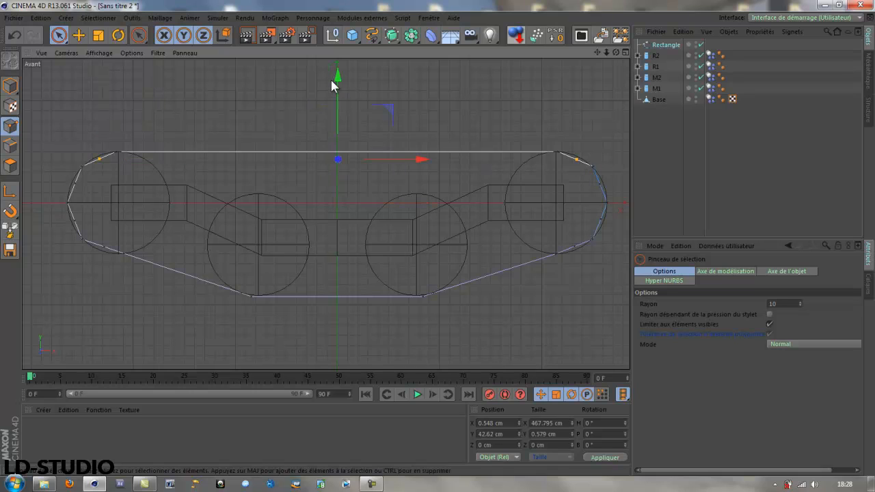
pyautogui.moveTo(337, 80); pyautogui.dragTo(340, 79)
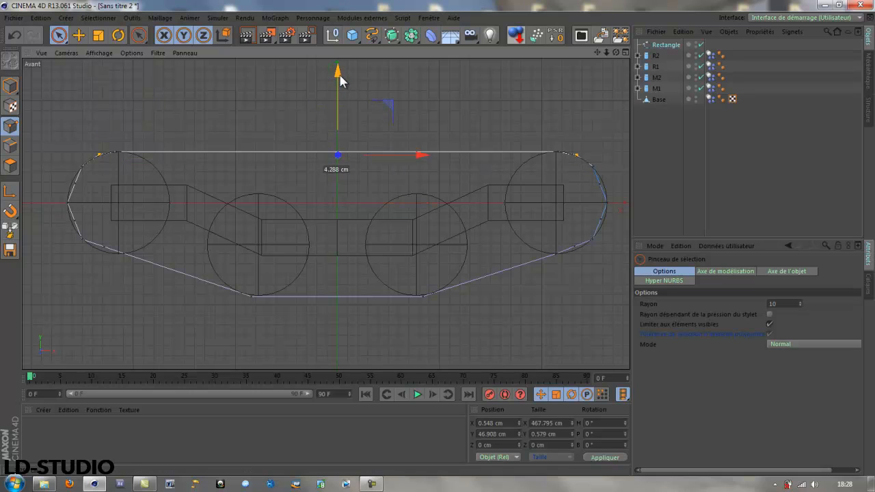
# Scale the spline point pairs just above and just below the outer ends of M1 and M2 outward onto the wheels' outlines.
pyautogui.click(75, 183)
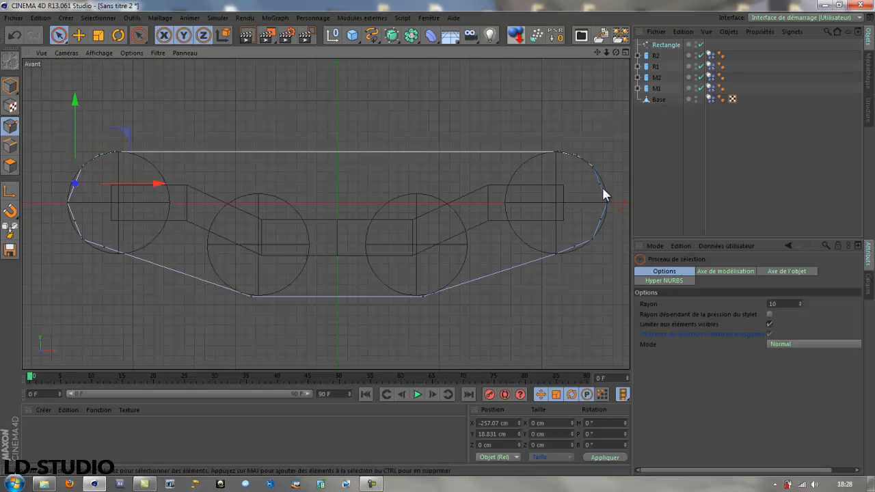
pyautogui.keyDown('shift'); pyautogui.click(598, 184); pyautogui.keyUp('shift')
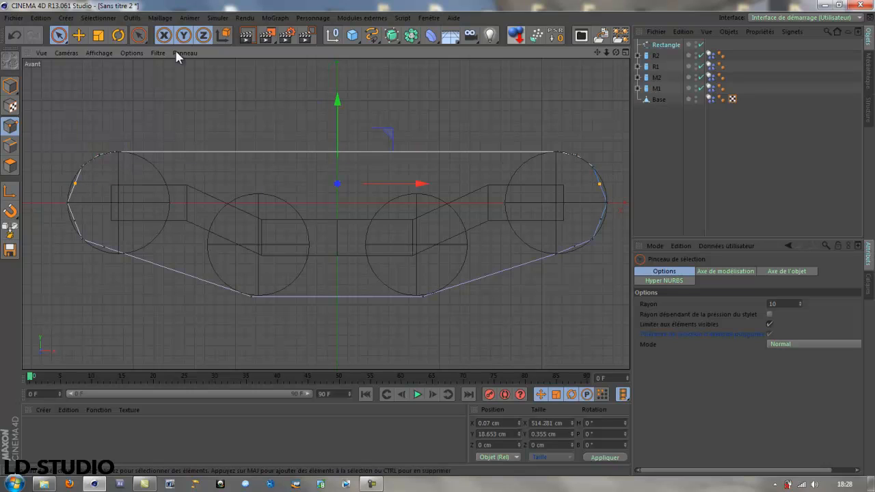
pyautogui.click(97, 37)
pyautogui.moveTo(195, 104); pyautogui.dragTo(205, 104)
pyautogui.click(74, 220)
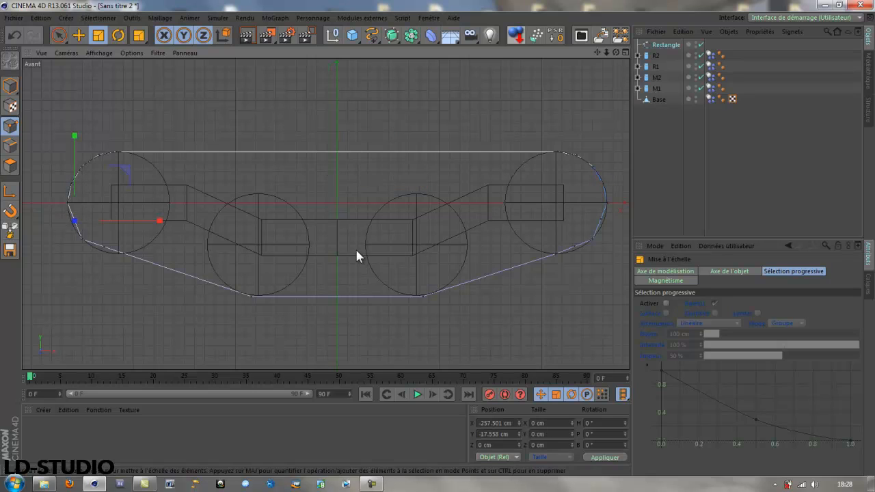
pyautogui.keyDown('shift'); pyautogui.click(600, 219); pyautogui.keyUp('shift')
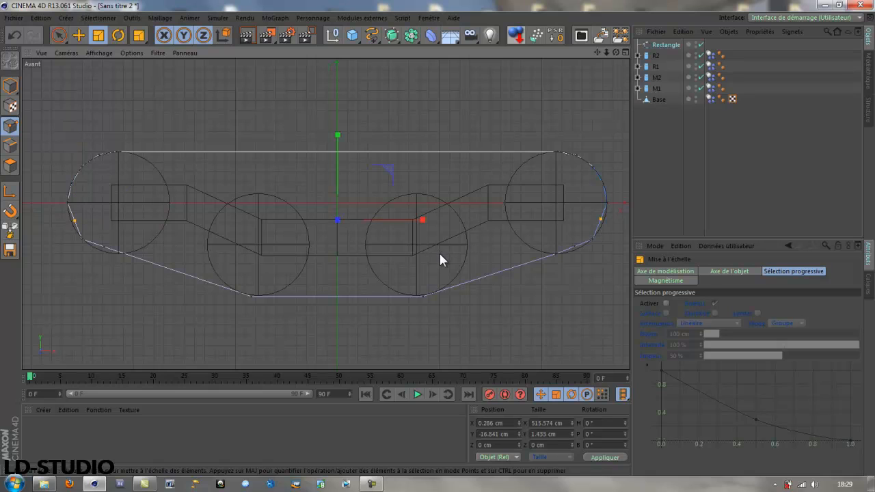
pyautogui.moveTo(439, 253); pyautogui.dragTo(448, 257)
# Lower the two added spline points on the lower outer curves of M1 and M2 to about Y -47 cm.
pyautogui.click(104, 248)
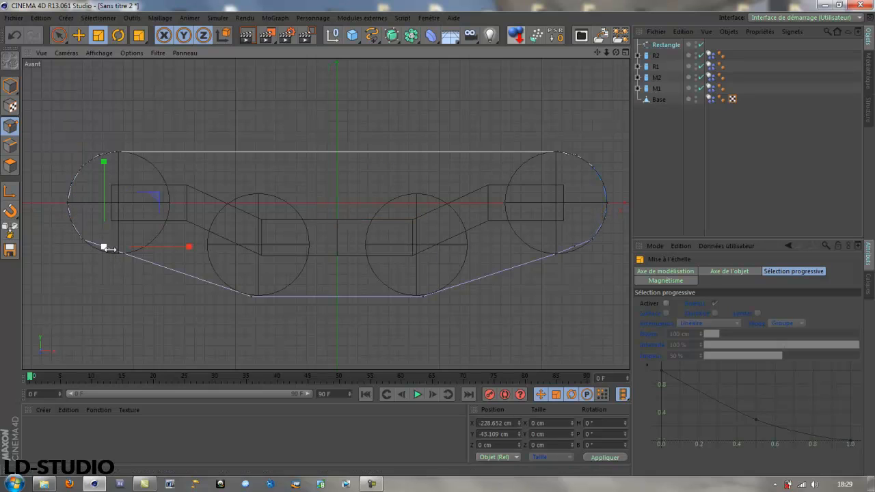
pyautogui.keyDown('shift'); pyautogui.click(574, 252); pyautogui.keyUp('shift')
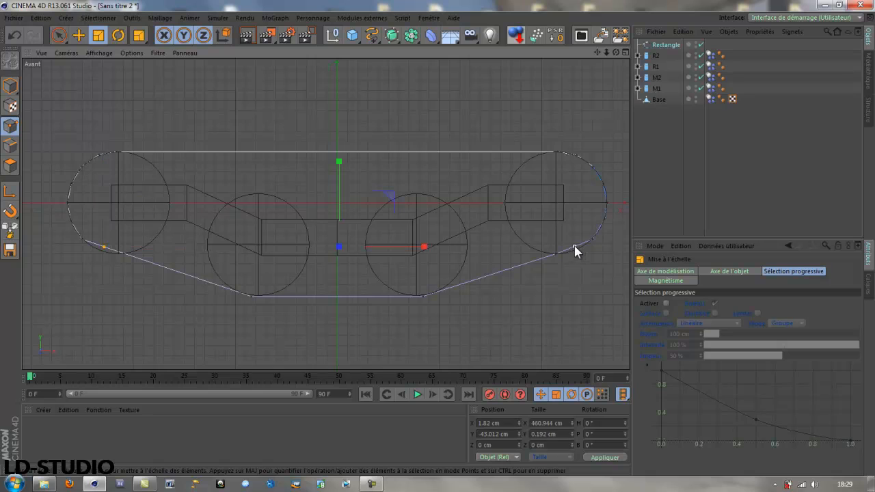
pyautogui.click(78, 35)
pyautogui.moveTo(339, 166)
pyautogui.mouseDown()
pyautogui.moveTo(341, 174)
pyautogui.moveTo(339, 166)
pyautogui.mouseUp()
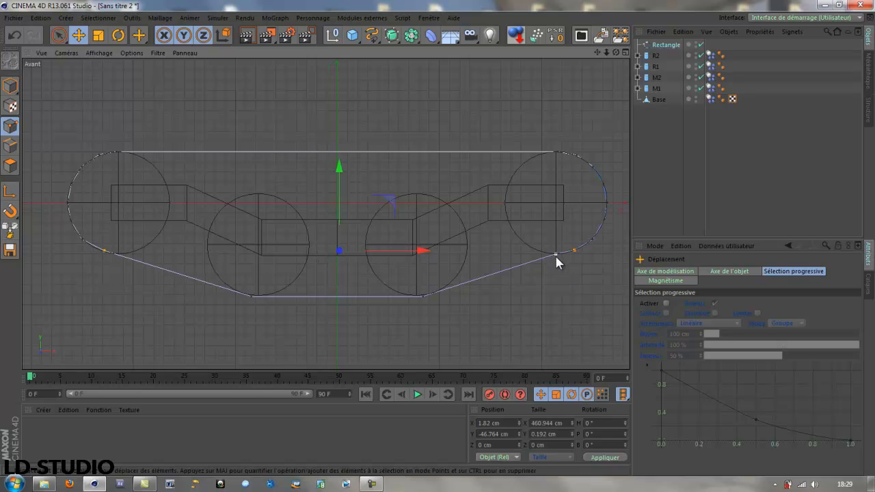
# Lower the point directly under M2 and M1's lower outer point to about Y -51 cm together, and return to object editing.
pyautogui.click(555, 255)
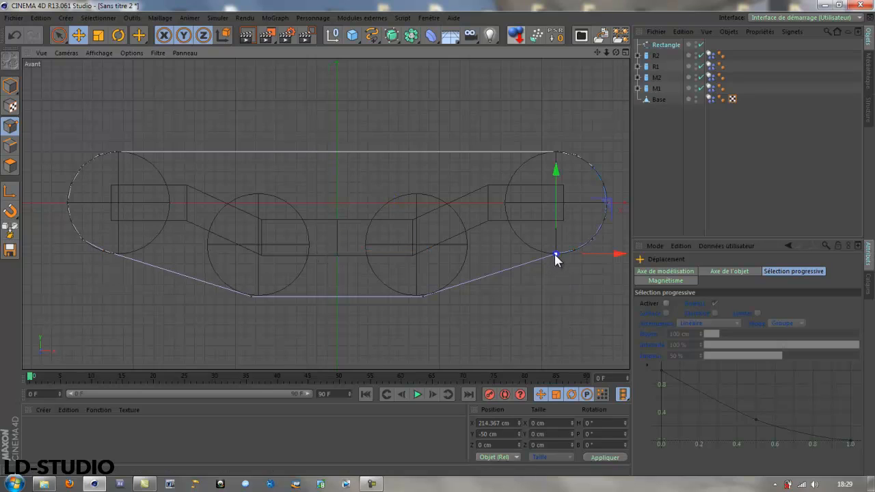
pyautogui.keyDown('shift'); pyautogui.click(105, 252); pyautogui.keyUp('shift')
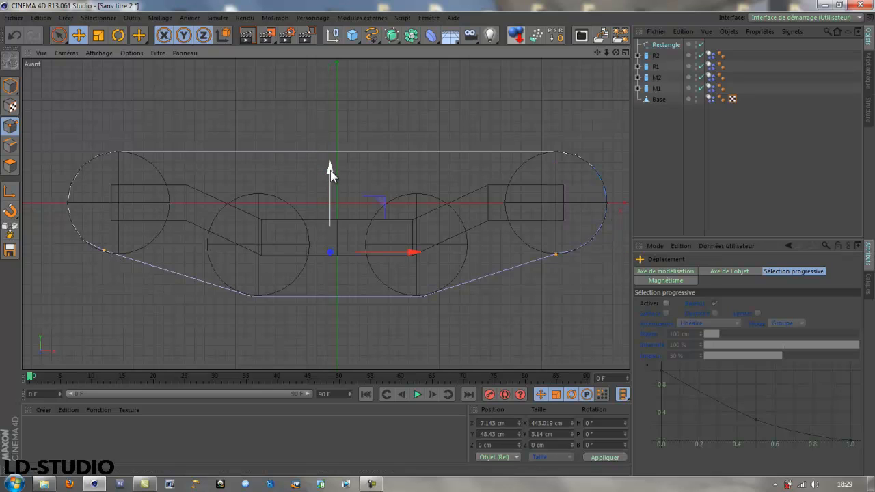
pyautogui.moveTo(329, 171); pyautogui.dragTo(328, 175)
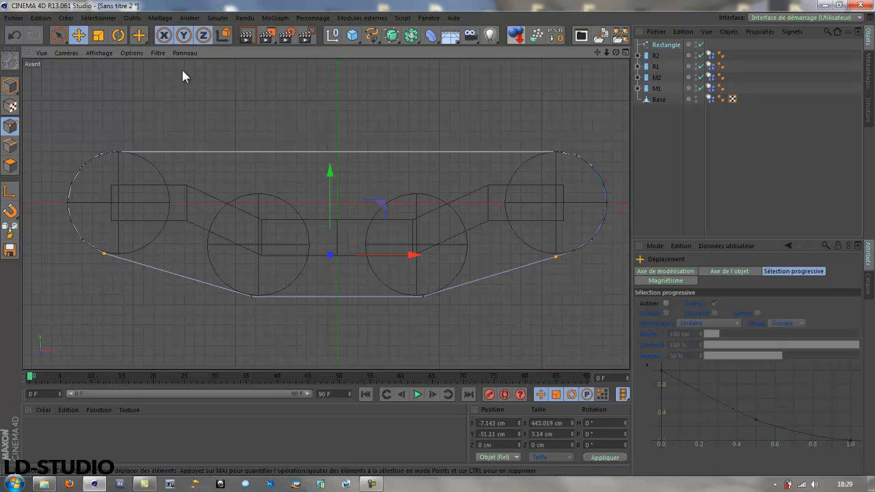
pyautogui.click(15, 85)
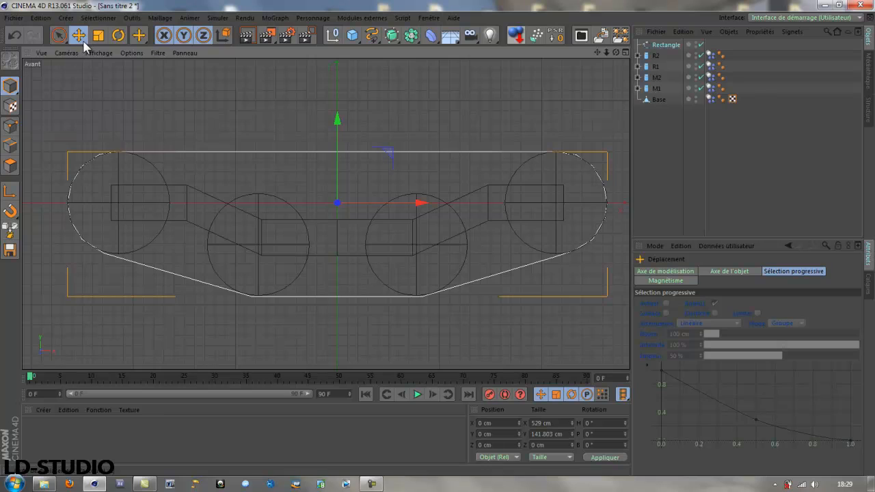
# Add a cube in the perspective view and reduce it to about 7.1 cm high and 119.3 cm deep.
pyautogui.middleClick(220, 117)
pyautogui.middleClick(233, 184)
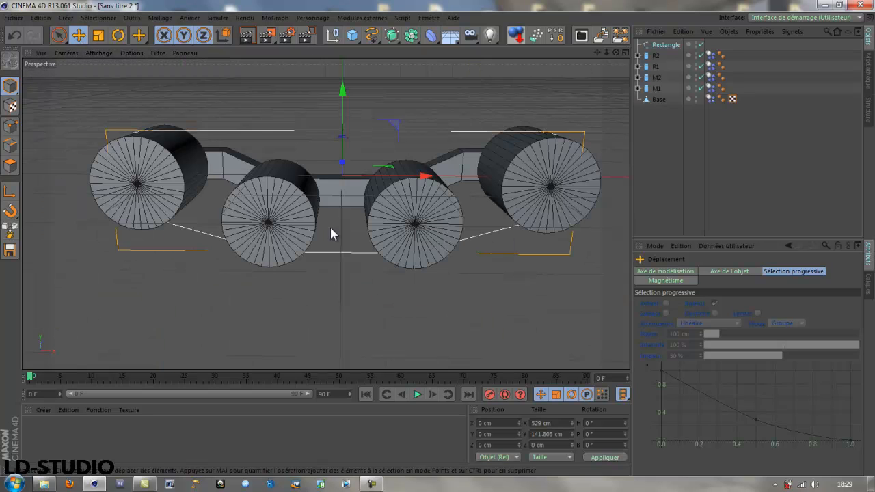
pyautogui.keyDown('alt'); pyautogui.moveTo(386, 309); pyautogui.dragTo(427, 349); pyautogui.keyUp('alt')
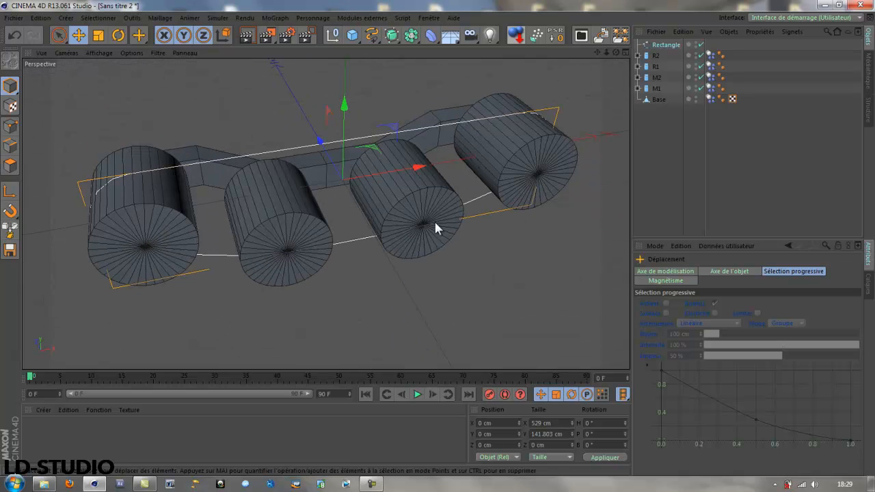
pyautogui.scroll(-3, 450, 281)
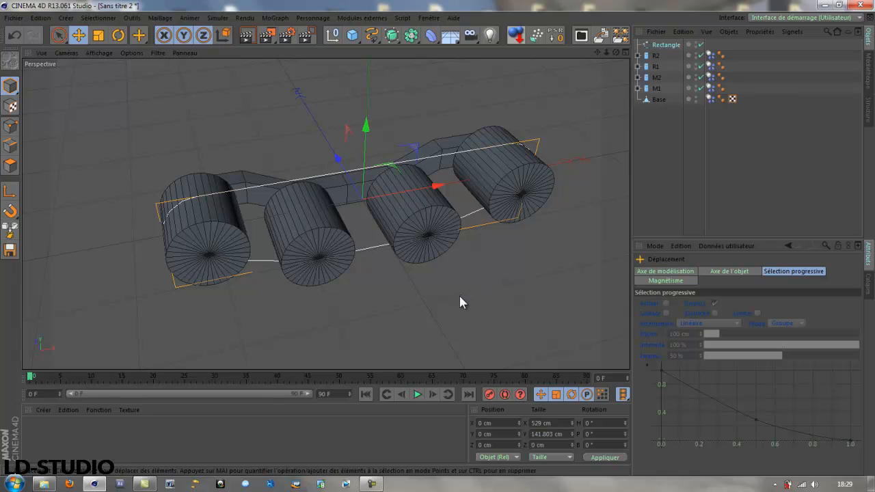
pyautogui.click(459, 298)
pyautogui.click(353, 35)
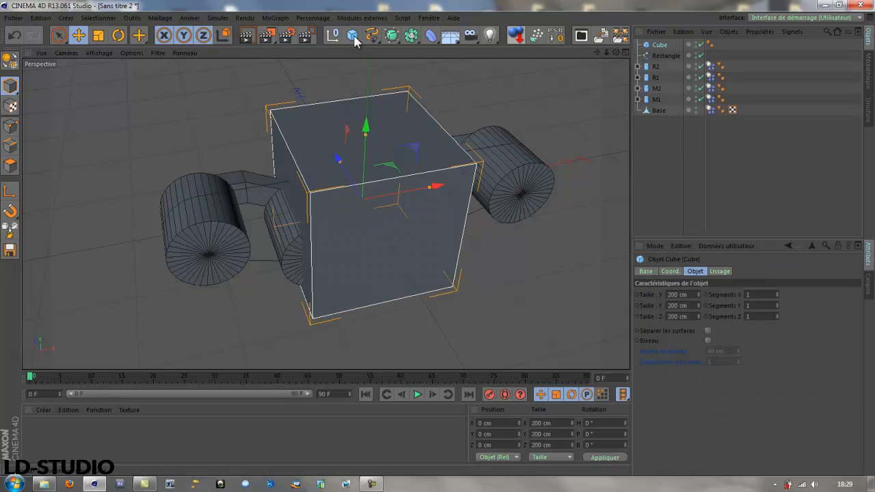
pyautogui.scroll(2, 344, 145)
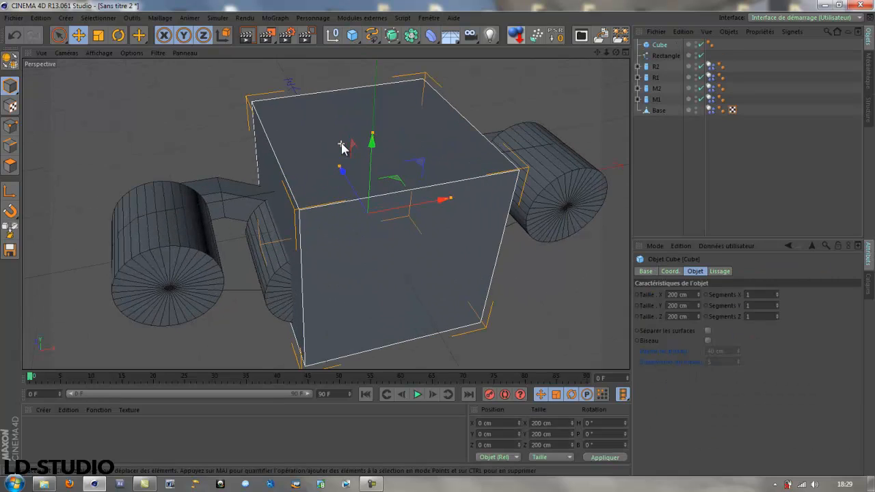
pyautogui.moveTo(371, 141); pyautogui.dragTo(362, 214)
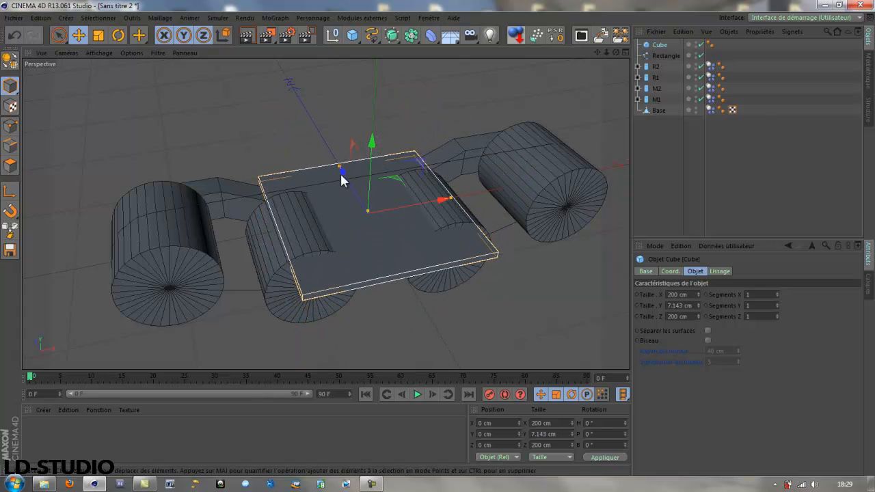
pyautogui.moveTo(341, 166); pyautogui.dragTo(348, 189)
# Narrow the flattened cube to about 30.7 cm along X to form a track link.
pyautogui.keyDown('alt'); pyautogui.moveTo(323, 306); pyautogui.dragTo(223, 276); pyautogui.keyUp('alt')
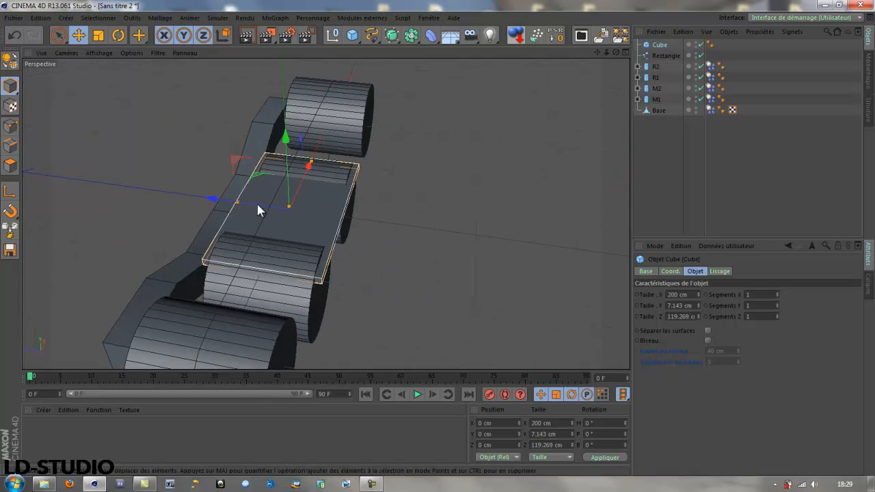
pyautogui.moveTo(313, 162); pyautogui.dragTo(303, 202)
pyautogui.keyDown('alt'); pyautogui.moveTo(318, 254); pyautogui.dragTo(296, 230); pyautogui.keyUp('alt')
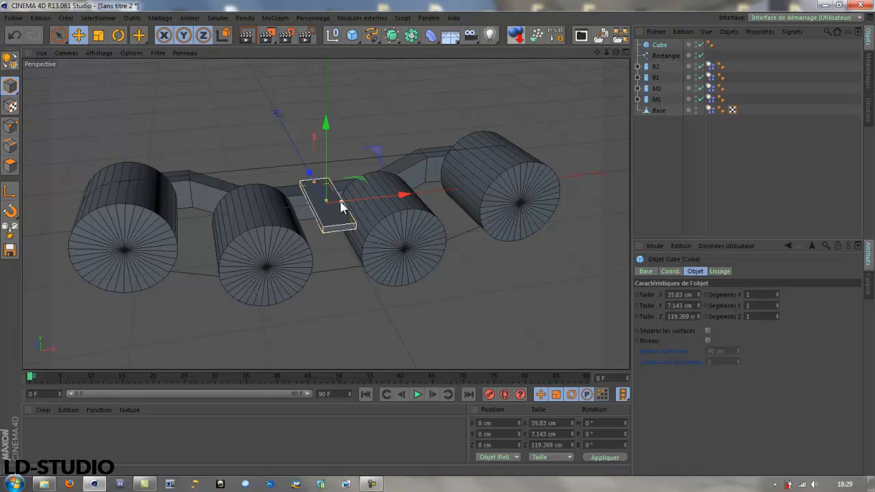
pyautogui.moveTo(342, 207); pyautogui.dragTo(337, 203)
pyautogui.keyDown('alt'); pyautogui.moveTo(308, 275); pyautogui.dragTo(528, 271); pyautogui.keyUp('alt')
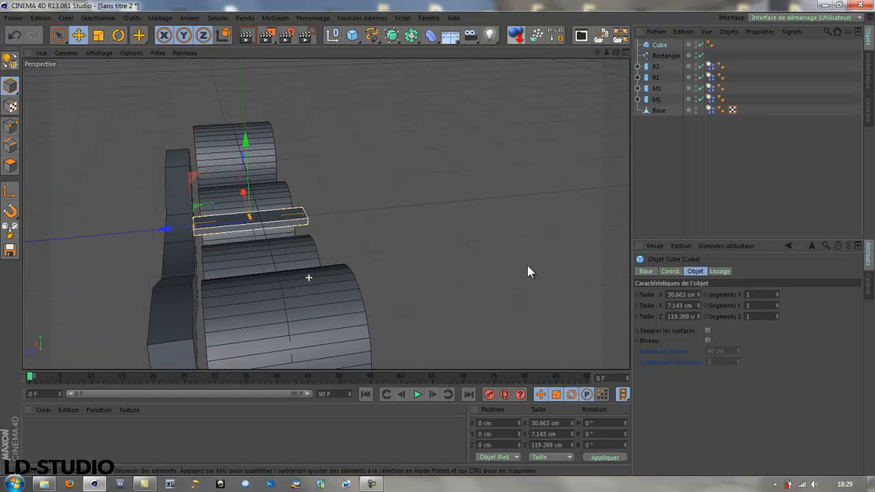
pyautogui.click(176, 260)
pyautogui.moveTo(85, 237); pyautogui.dragTo(79, 234)
pyautogui.click(398, 265)
pyautogui.click(285, 215)
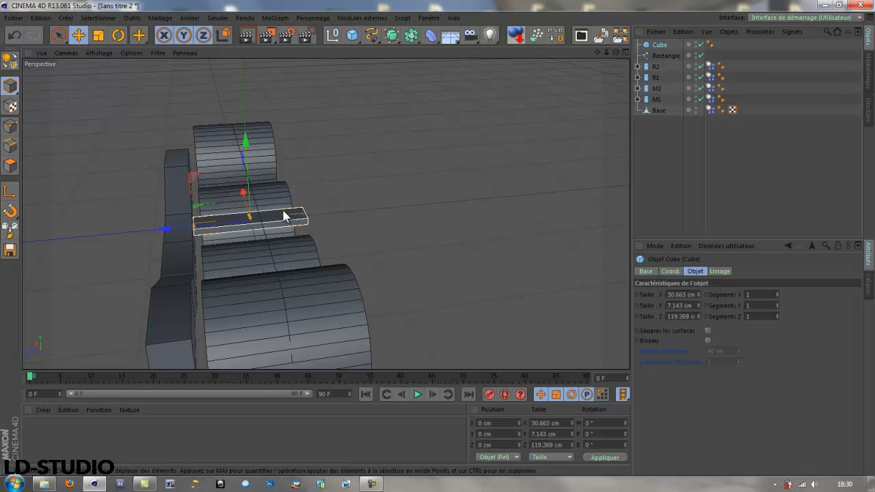
pyautogui.keyDown('alt'); pyautogui.moveTo(399, 280); pyautogui.dragTo(257, 282); pyautogui.keyUp('alt')
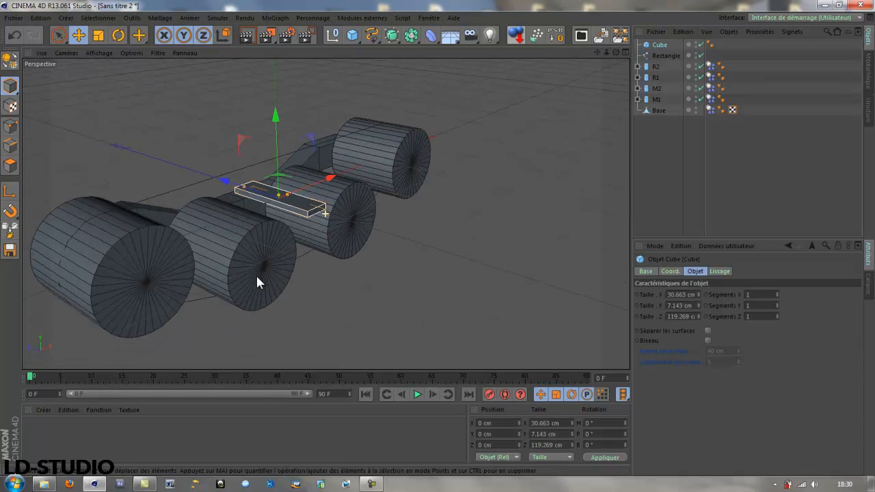
# Examine the shape of the track links in the open new chenilles.c4d scene and return to Sans titre 2.
pyautogui.click(429, 17)
pyautogui.click(455, 242)
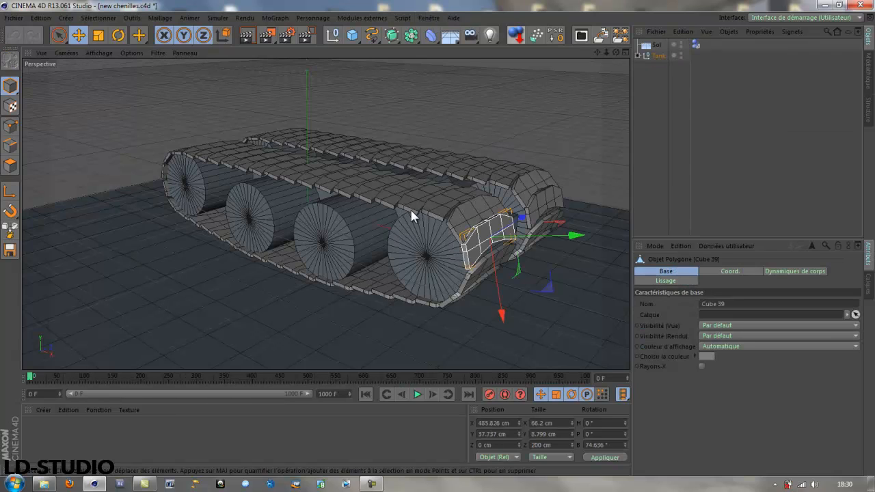
pyautogui.scroll(3, 444, 210)
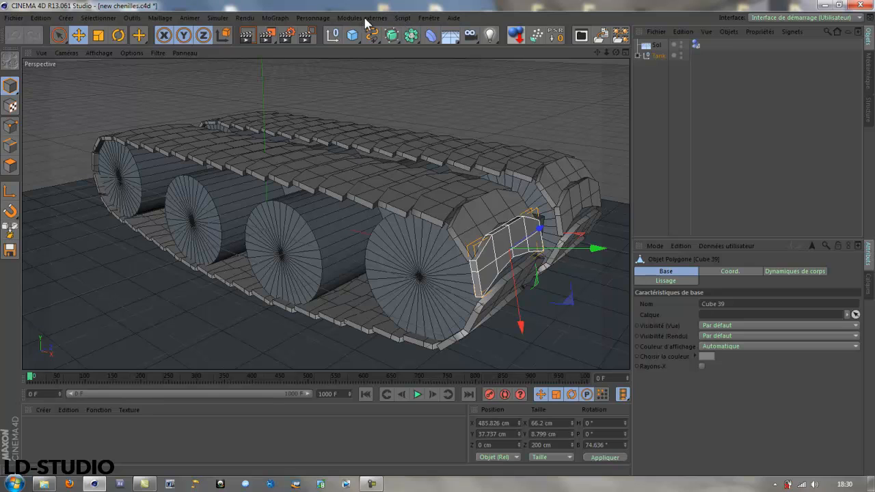
pyautogui.click(428, 18)
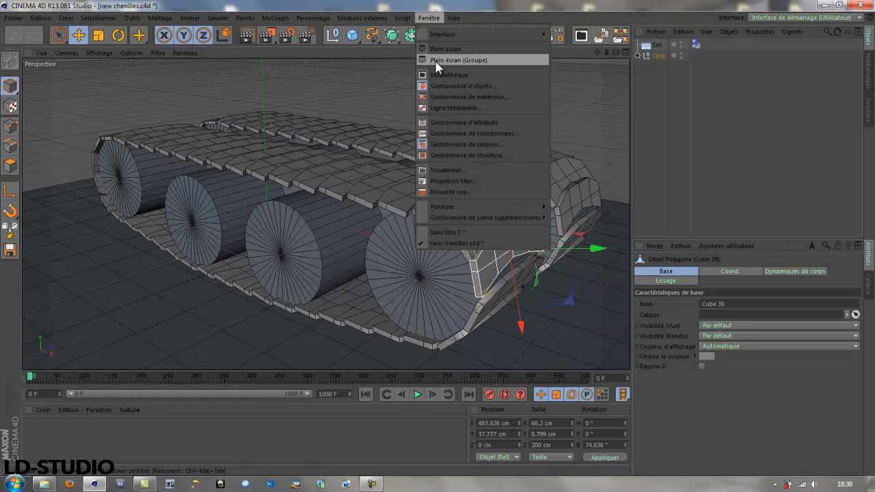
pyautogui.click(463, 233)
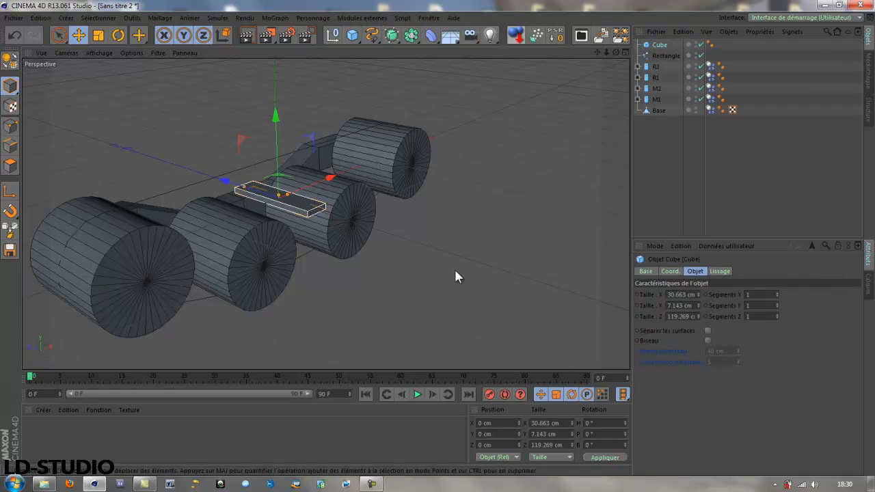
# Add a hinge (Charnière) dynamics connector and make it a child of the cube.
pyautogui.keyDown('alt'); pyautogui.moveTo(455, 275); pyautogui.dragTo(334, 306); pyautogui.keyUp('alt')
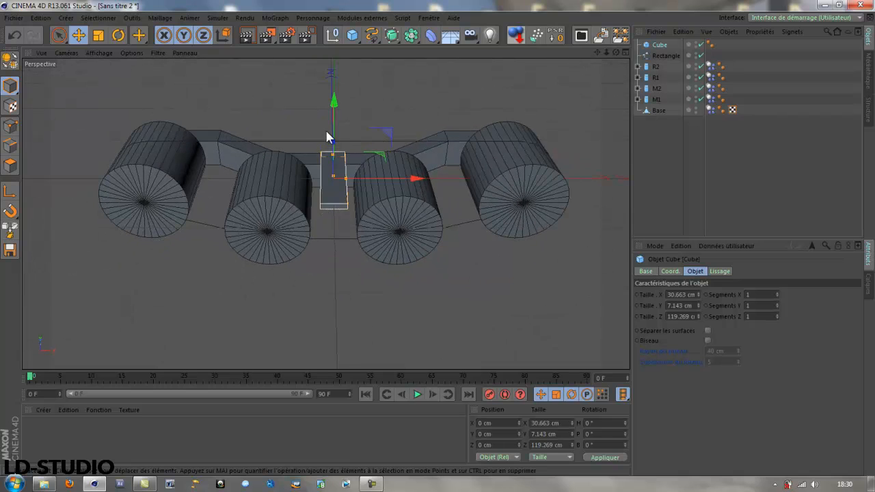
pyautogui.scroll(2, 326, 136)
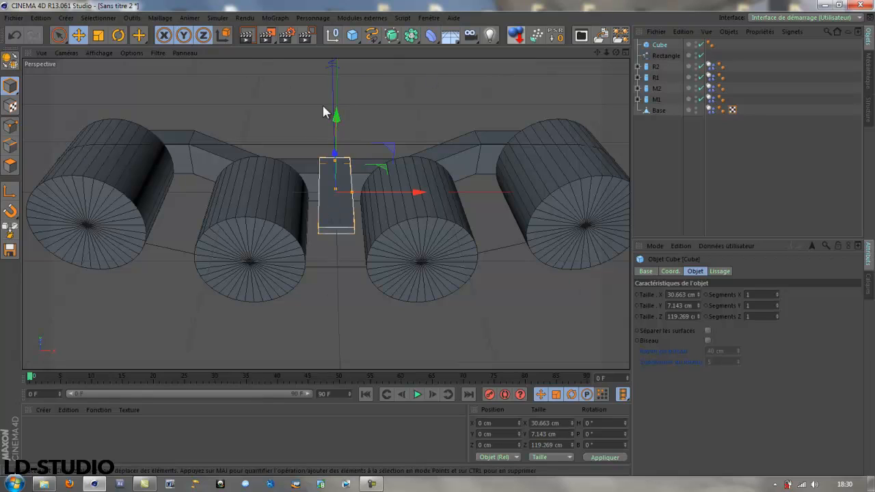
pyautogui.click(218, 19)
pyautogui.moveTo(226, 45)
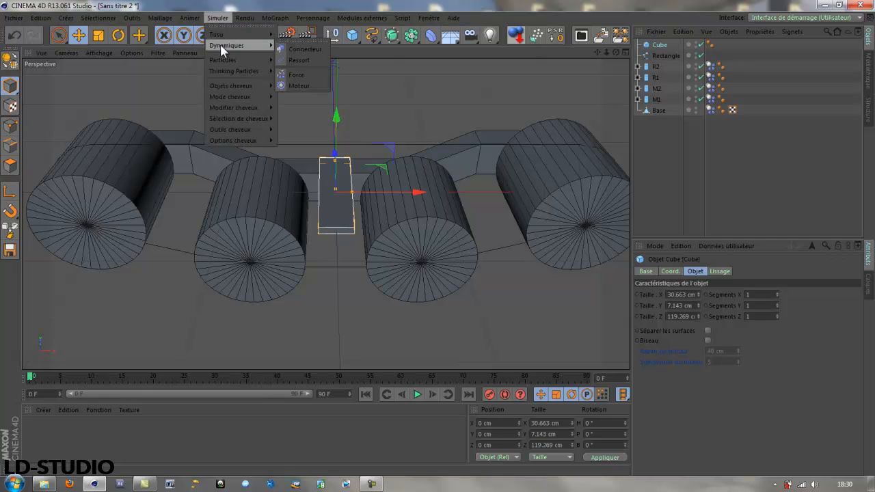
pyautogui.click(310, 52)
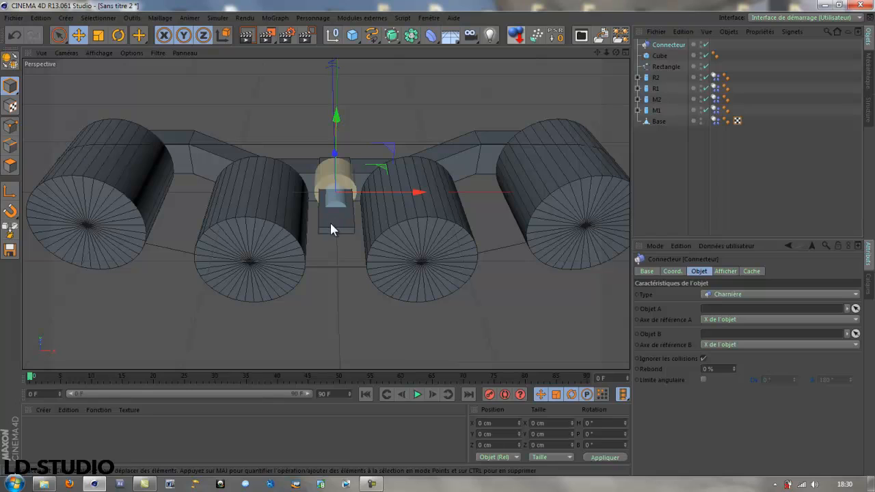
pyautogui.moveTo(664, 44); pyautogui.dragTo(660, 59)
# Give the cube a rigid body (Corps rigide) property with 0% bounce and 100% friction.
pyautogui.click(660, 48)
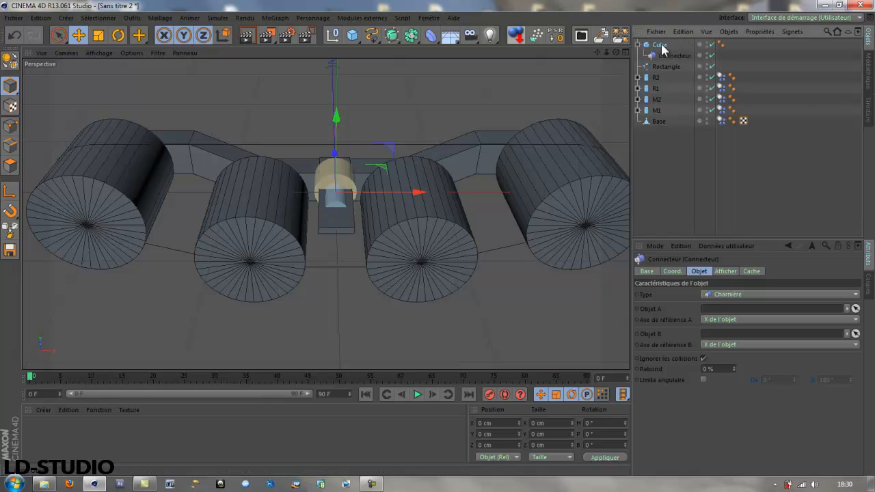
pyautogui.rightClick(660, 51)
pyautogui.moveTo(710, 133)
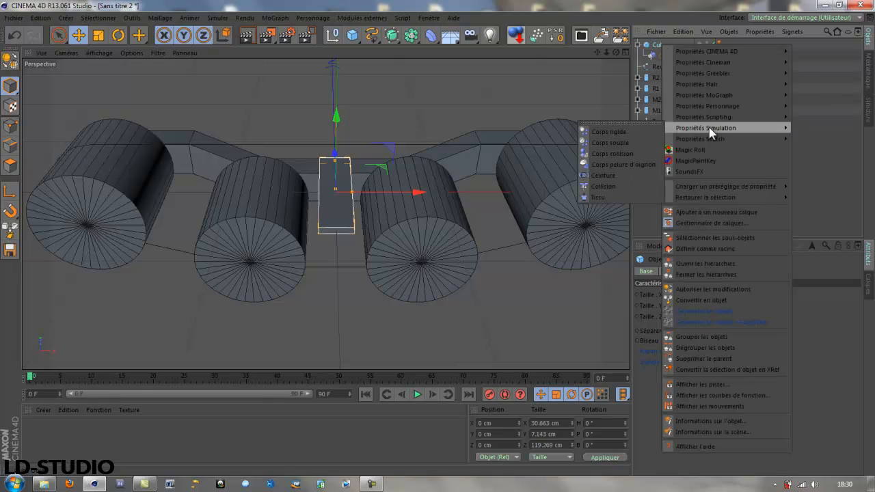
pyautogui.click(622, 130)
pyautogui.moveTo(857, 363); pyautogui.dragTo(859, 434)
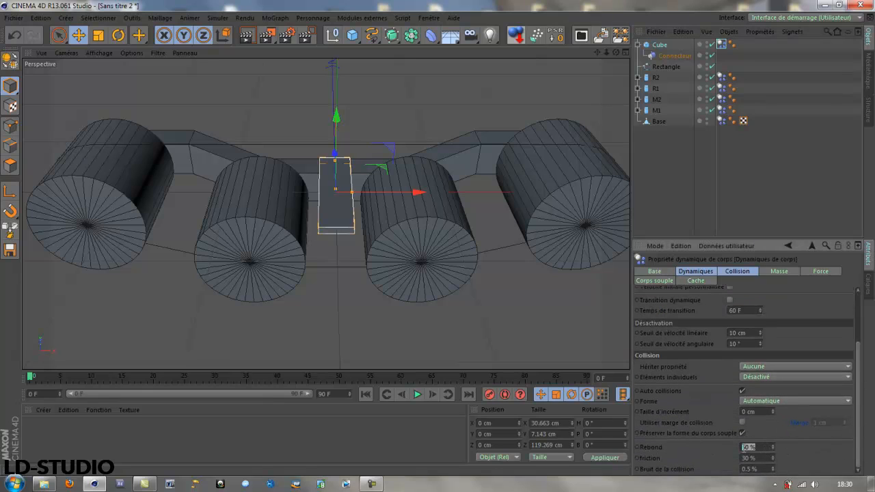
pyautogui.click(766, 459)
pyautogui.write('100')
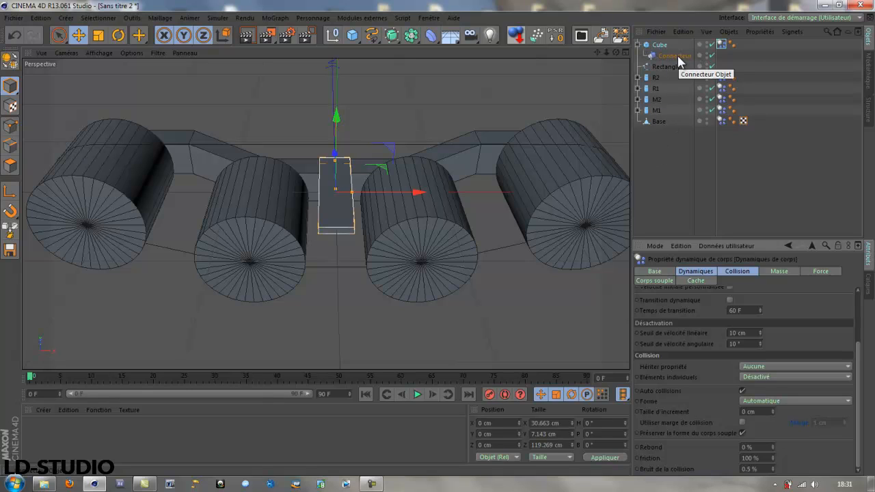
# Add a MoGraph Cloner (Cloneur) and make the cube with its connector a child of it.
pyautogui.click(662, 43)
pyautogui.click(748, 46)
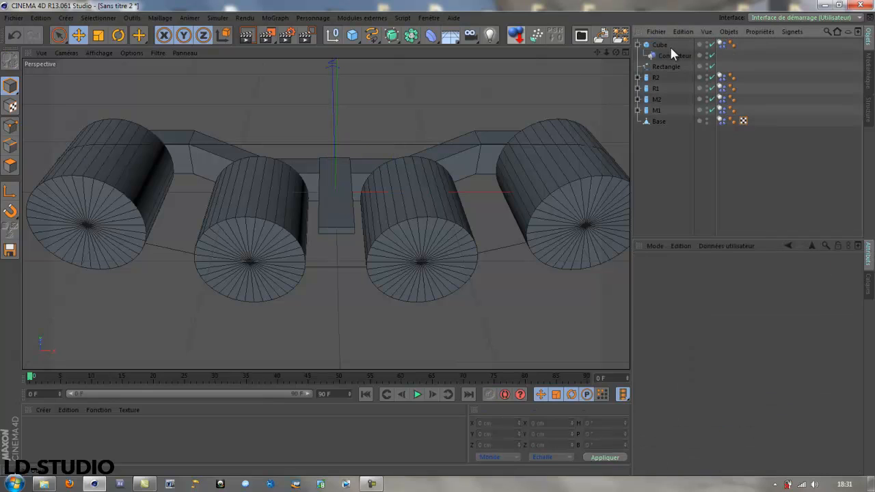
pyautogui.click(660, 45)
pyautogui.click(275, 19)
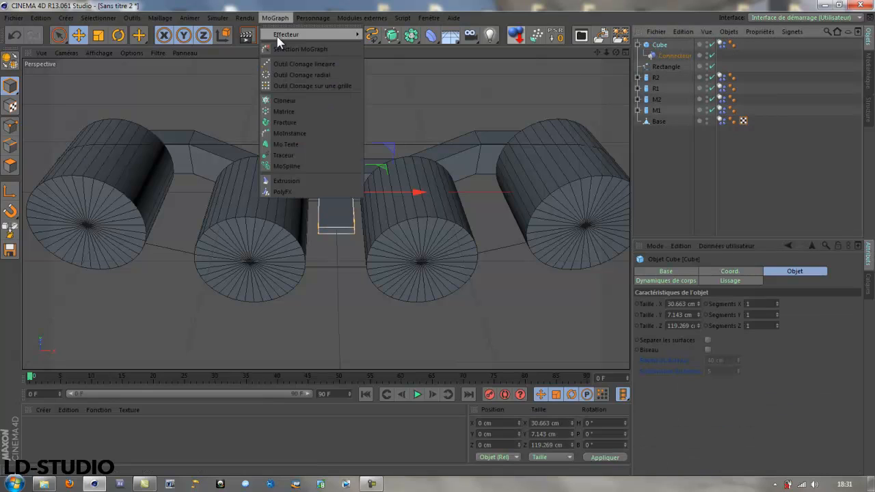
pyautogui.keyDown('alt'); pyautogui.click(293, 101); pyautogui.keyUp('alt')
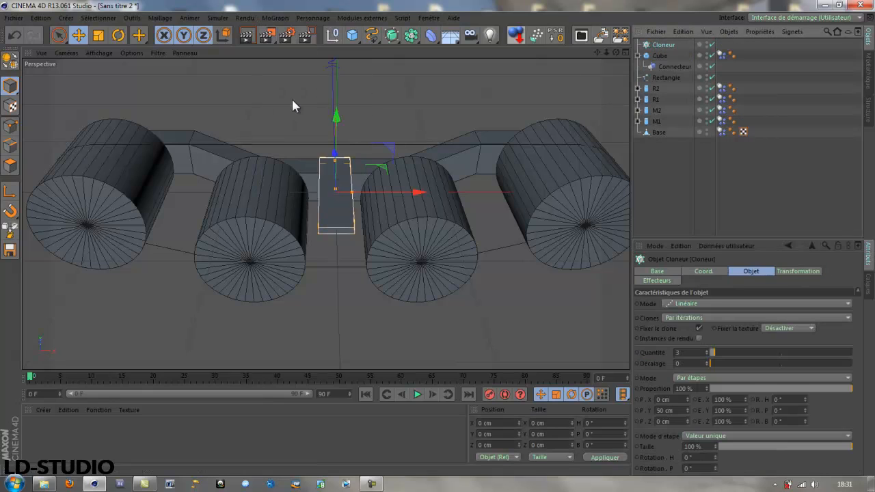
pyautogui.click(660, 57)
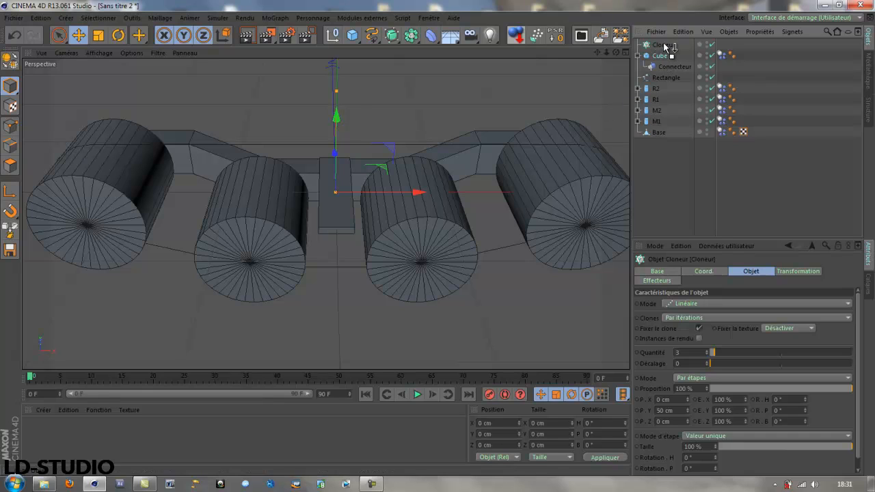
pyautogui.click(663, 45)
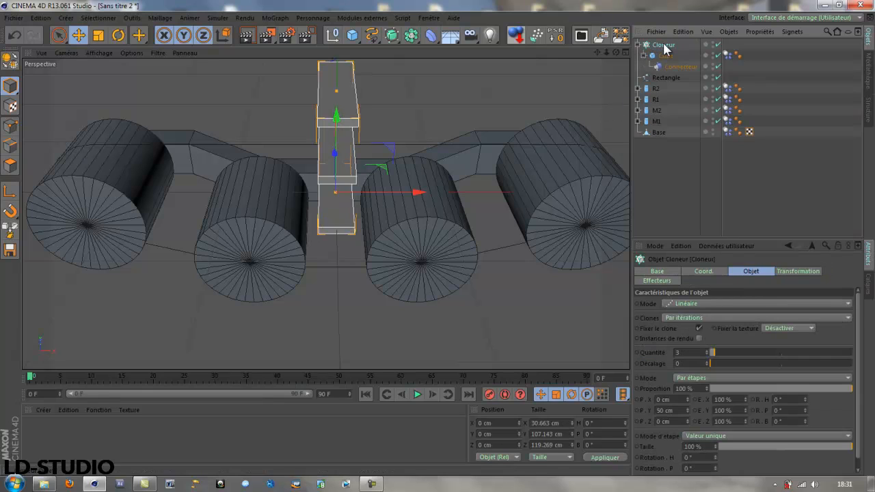
# Set the cloner to Objet mode, using the Rectangle spline as its object and Egaliser as the distribution.
pyautogui.moveTo(860, 359)
pyautogui.mouseDown()
pyautogui.moveTo(859, 378)
pyautogui.moveTo(859, 368)
pyautogui.mouseUp()
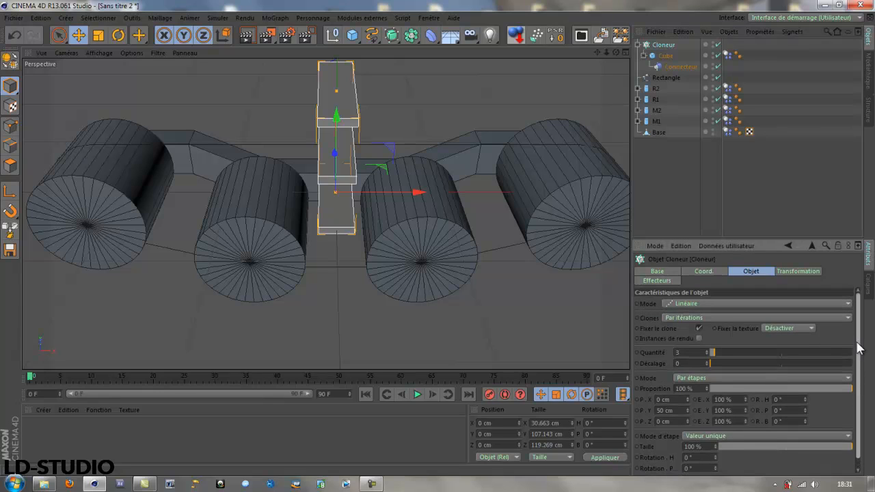
pyautogui.click(682, 304)
pyautogui.click(685, 322)
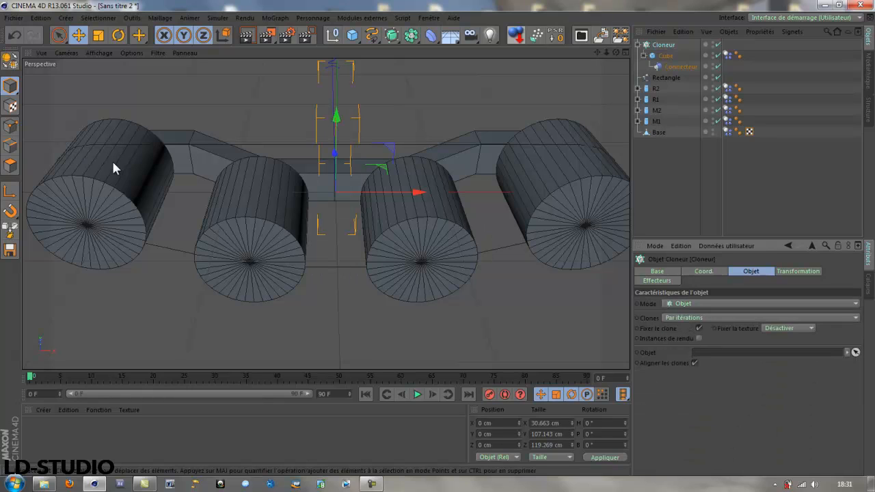
pyautogui.moveTo(664, 79); pyautogui.dragTo(715, 357)
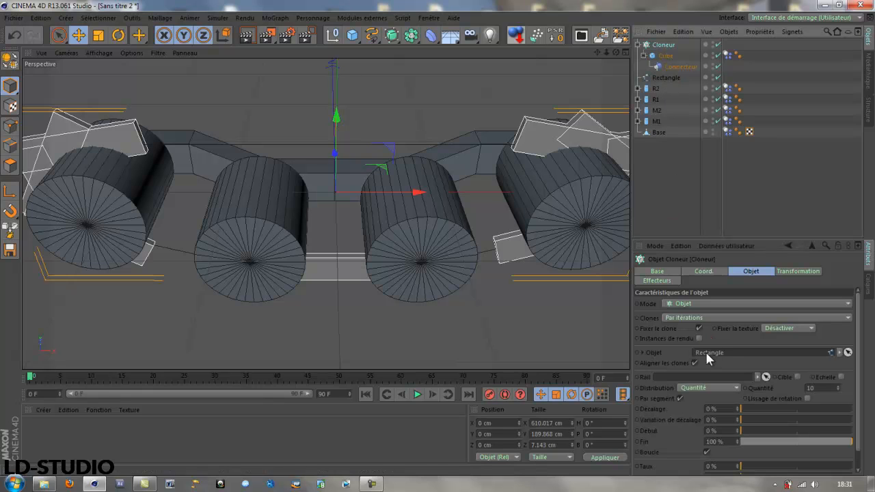
pyautogui.scroll(-1, 301, 309)
pyautogui.keyDown('alt'); pyautogui.moveTo(394, 323); pyautogui.dragTo(398, 291); pyautogui.keyUp('alt')
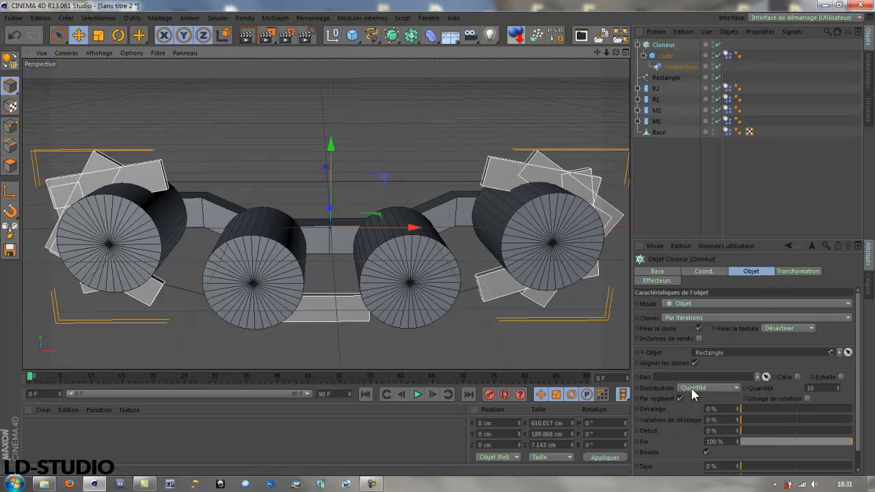
pyautogui.click(733, 387)
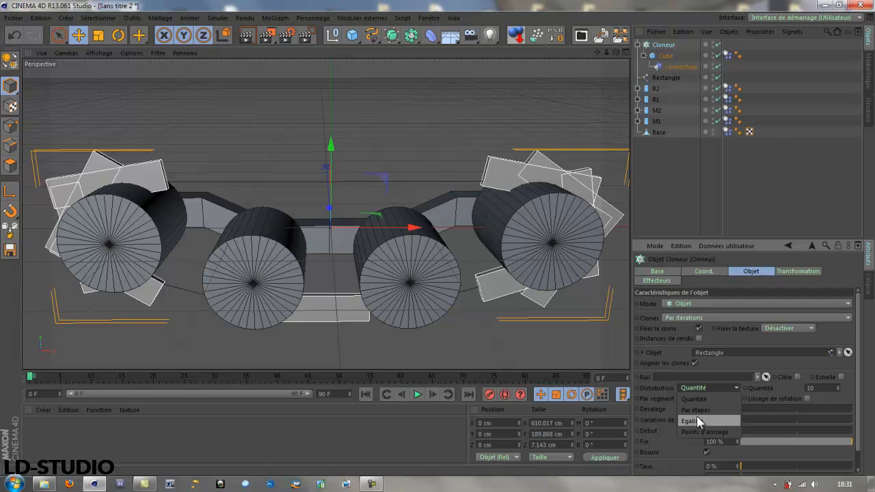
pyautogui.click(698, 421)
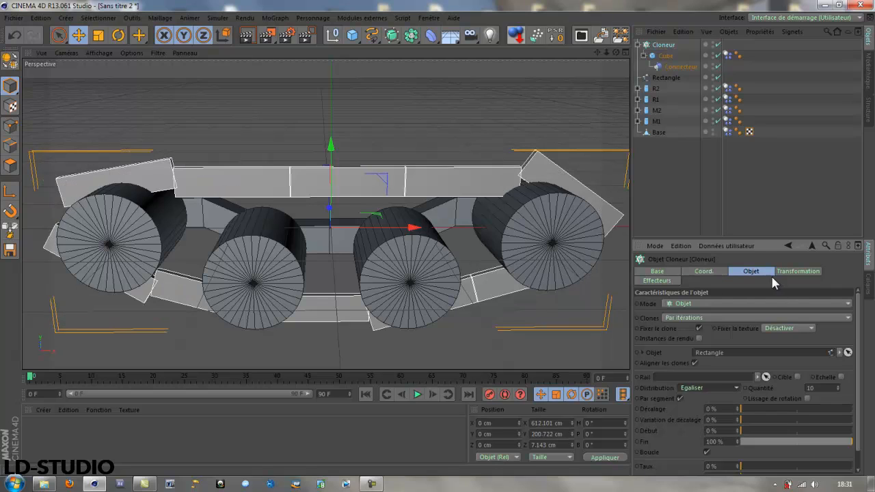
# Set the clones' transformation rotation to 90° for both H and P so they lie across the wheels.
pyautogui.click(793, 272)
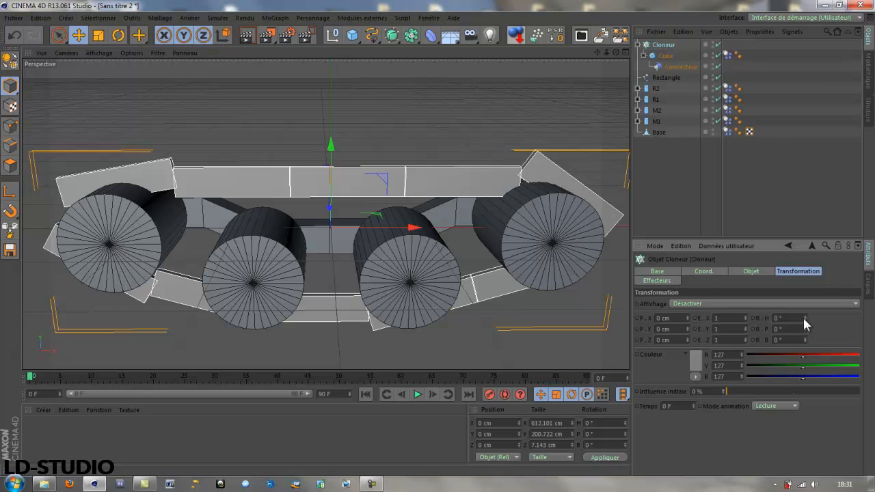
pyautogui.moveTo(803, 316); pyautogui.dragTo(802, 313)
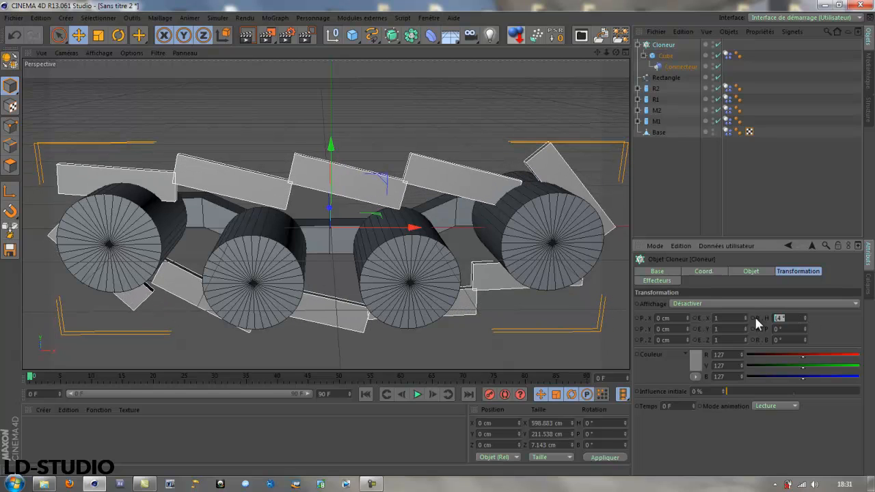
pyautogui.write('90')
pyautogui.press('Return')
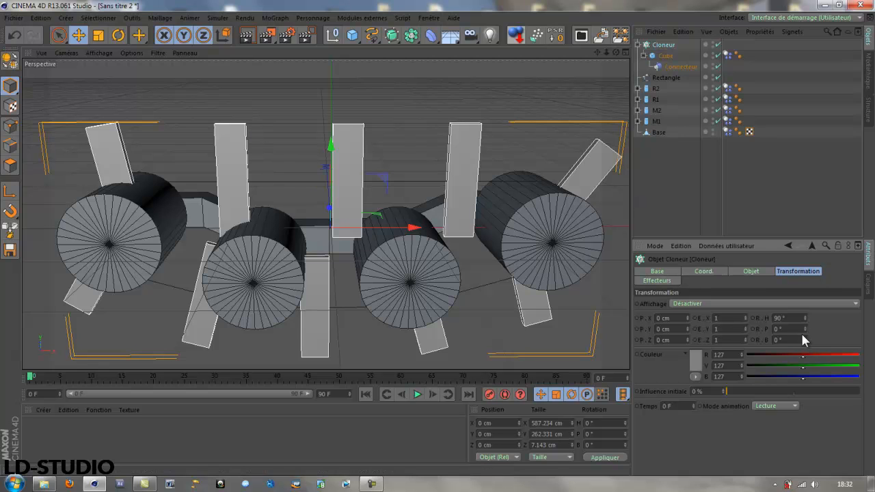
pyautogui.keyDown('alt'); pyautogui.moveTo(442, 302); pyautogui.dragTo(570, 317); pyautogui.keyUp('alt')
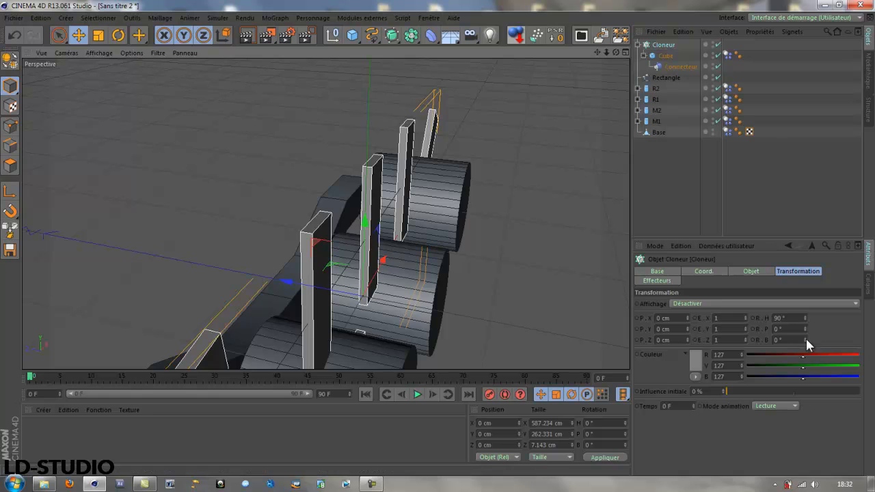
pyautogui.moveTo(805, 327); pyautogui.dragTo(803, 328)
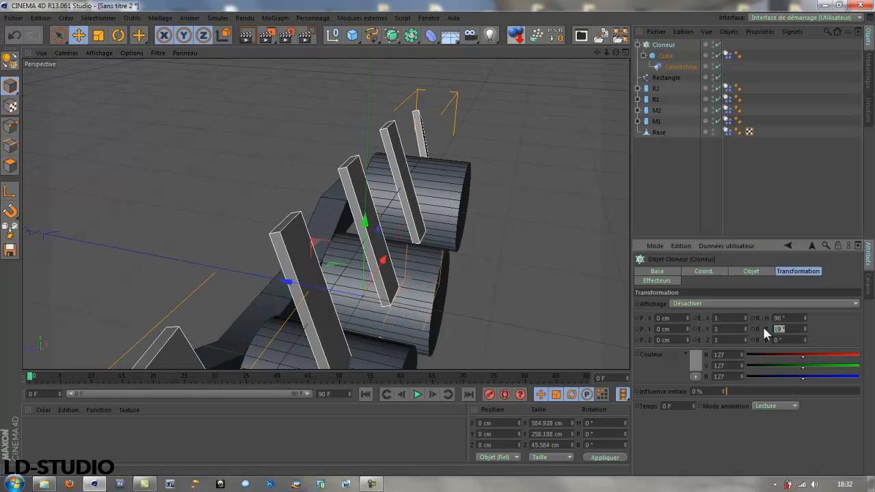
pyautogui.write('90')
pyautogui.press('Return')
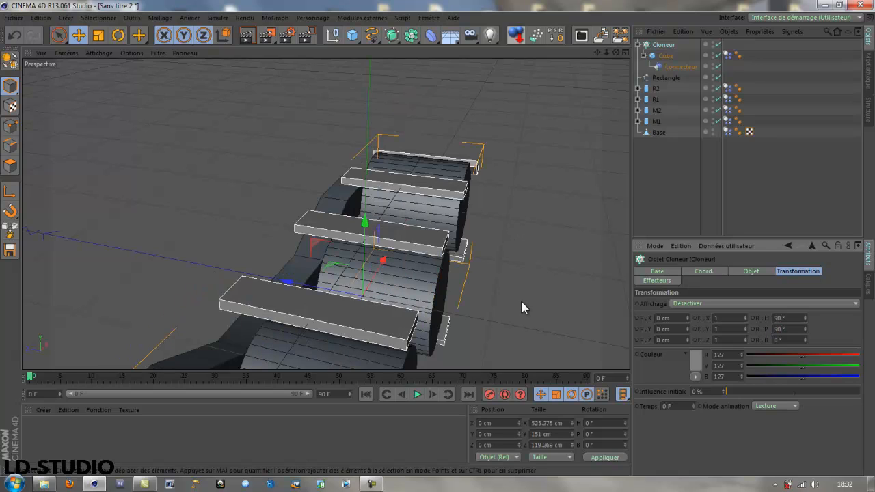
# Raise the cloner's quantity to 33 so the links fill the track around the wheels.
pyautogui.keyDown('alt'); pyautogui.moveTo(522, 305); pyautogui.dragTo(389, 273); pyautogui.keyUp('alt')
pyautogui.scroll(-3, 359, 273)
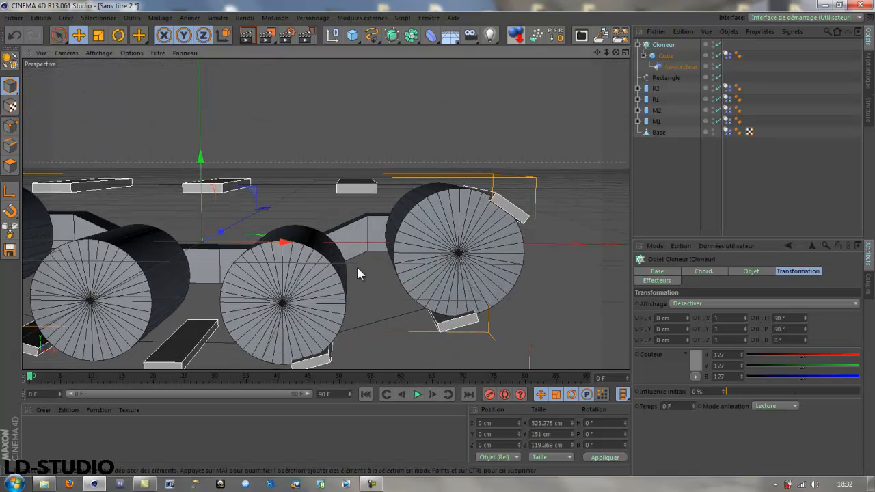
pyautogui.scroll(-4, 352, 273)
pyautogui.keyDown('alt'); pyautogui.moveTo(279, 321); pyautogui.dragTo(374, 324, button='middle'); pyautogui.keyUp('alt')
pyautogui.click(749, 271)
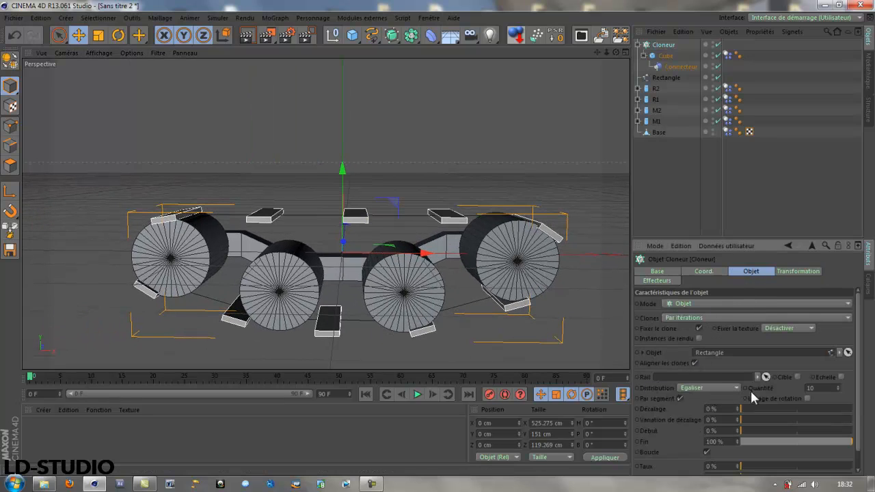
pyautogui.click(837, 386)
pyautogui.click(838, 385)
pyautogui.click(837, 385)
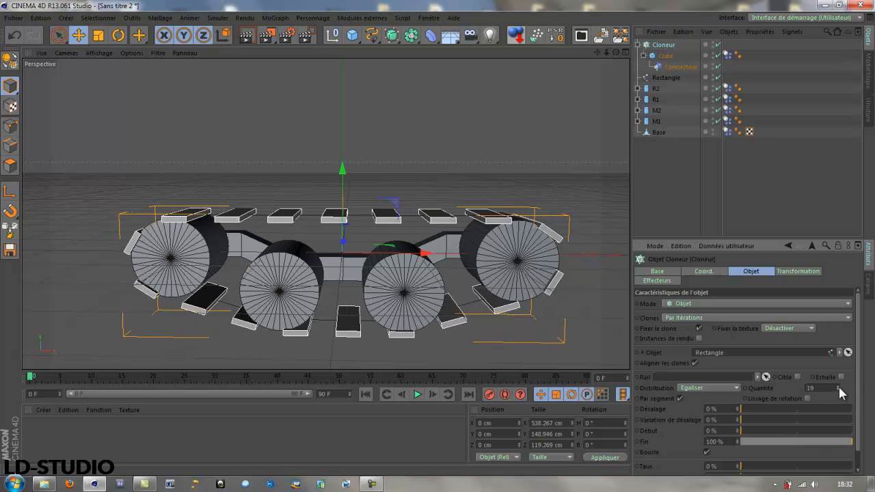
pyautogui.click(838, 385)
pyautogui.click(838, 385)
pyautogui.click(837, 386)
pyautogui.click(838, 385)
pyautogui.click(837, 386)
pyautogui.click(838, 385)
pyautogui.click(837, 385)
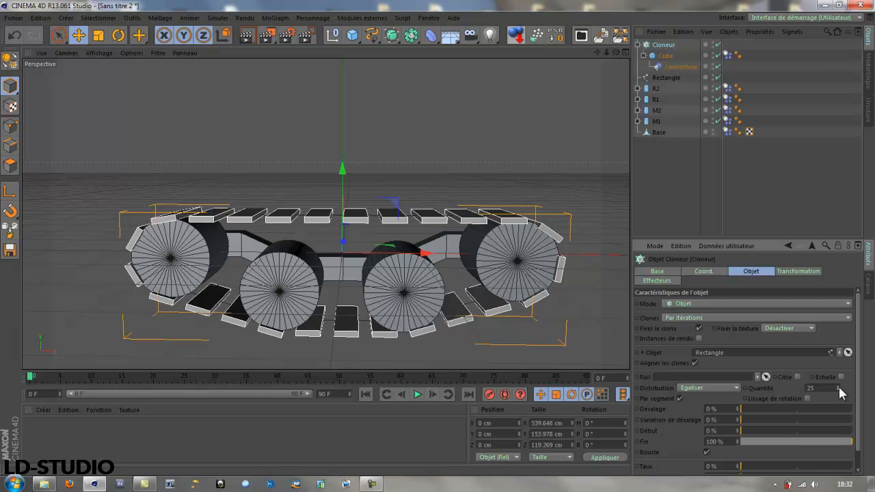
pyautogui.click(838, 385)
pyautogui.click(837, 385)
pyautogui.click(838, 385)
pyautogui.click(838, 385)
pyautogui.click(837, 386)
pyautogui.click(838, 386)
pyautogui.click(837, 386)
pyautogui.click(838, 385)
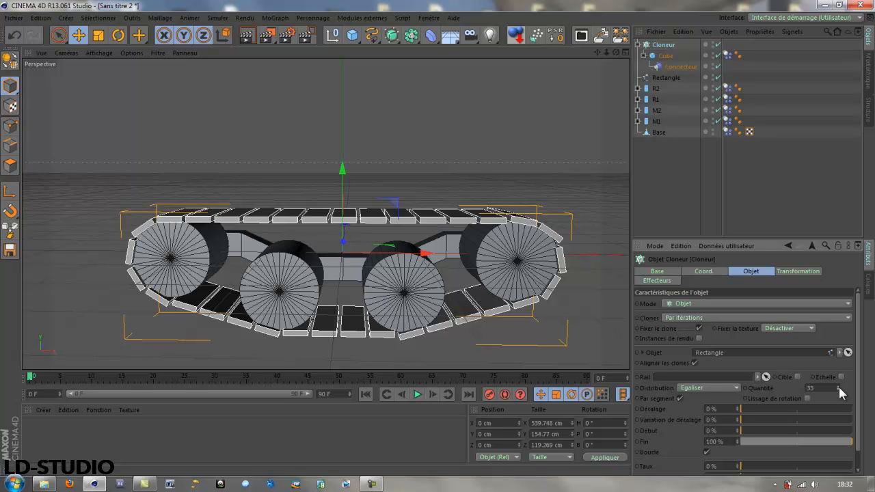
# Convert the cloner to an editable object and expand its hierarchy of individual cubes.
pyautogui.click(662, 46)
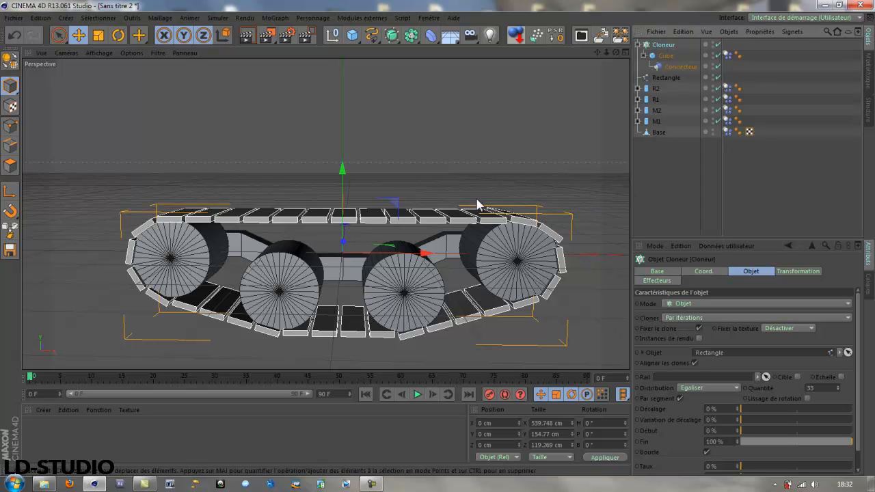
pyautogui.keyDown('alt'); pyautogui.moveTo(446, 190); pyautogui.dragTo(446, 246); pyautogui.keyUp('alt')
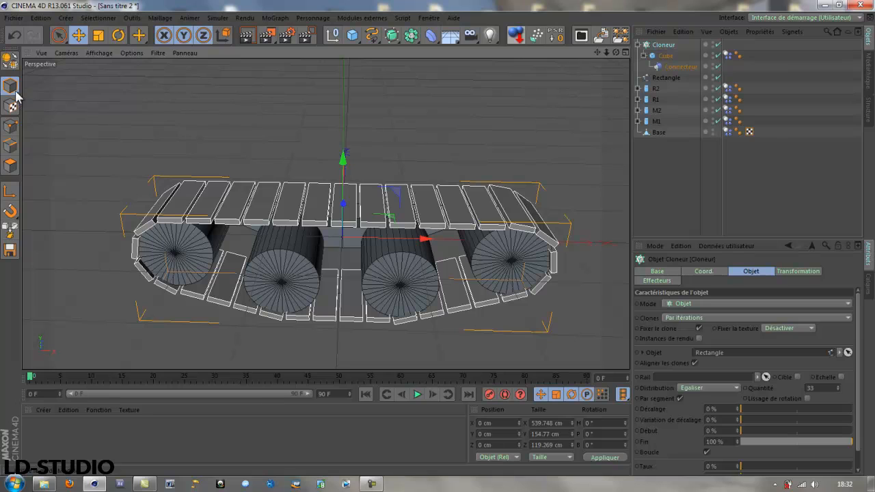
pyautogui.click(10, 61)
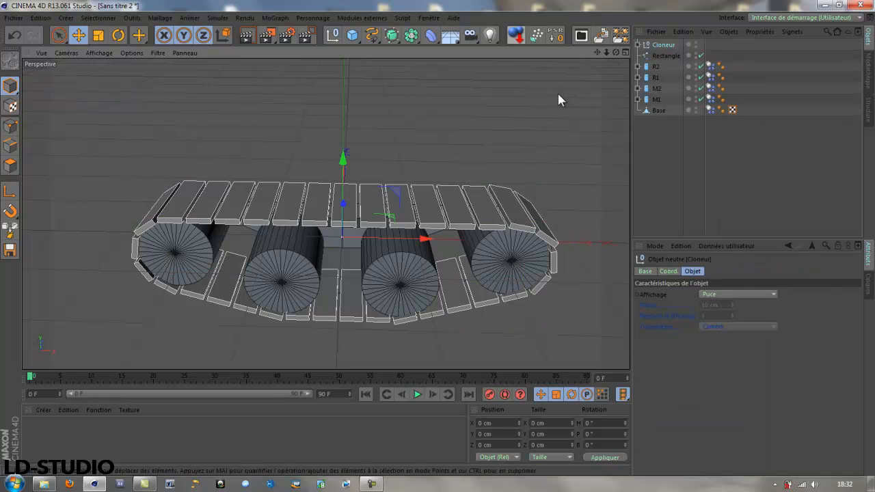
pyautogui.click(637, 44)
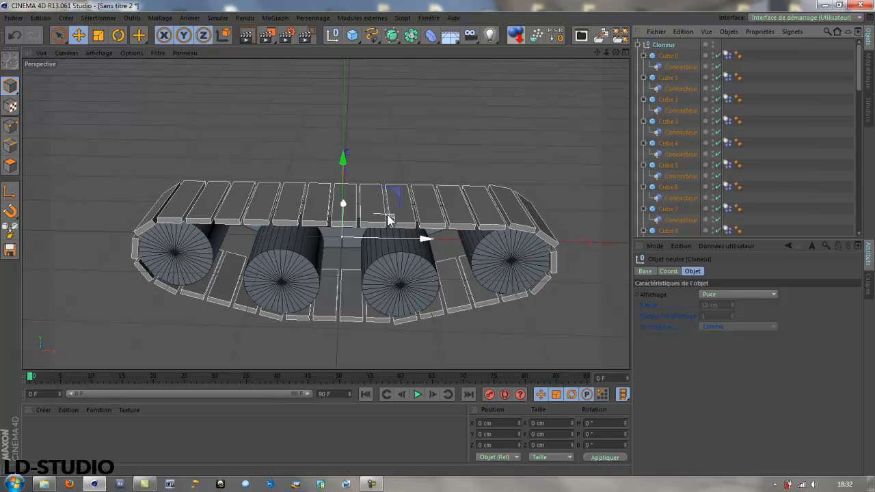
# Assign Cube 0 as Objet A and Cube 1 as Objet B of the hinge connector under Cube 0.
pyautogui.click(678, 69)
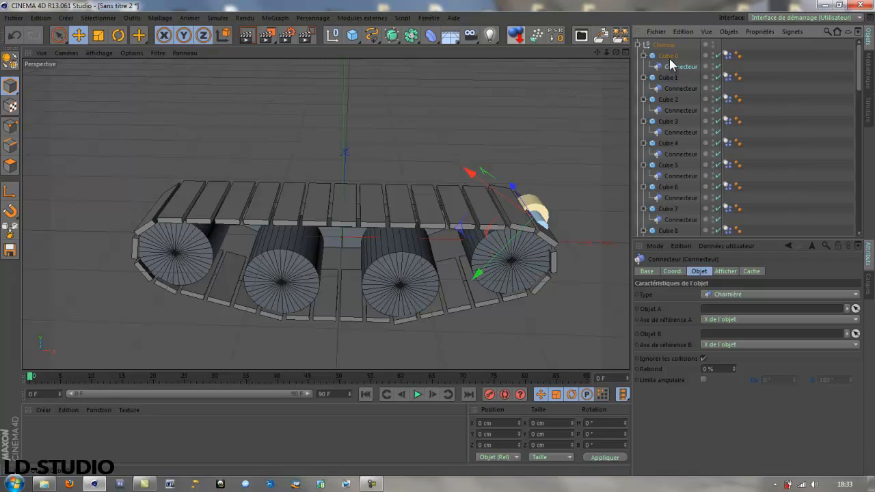
pyautogui.moveTo(669, 61); pyautogui.dragTo(716, 307)
pyautogui.moveTo(667, 76); pyautogui.dragTo(727, 346)
# Link Cube 1 to Cube 2 in Cube 1's connector, and Cube 2 to Cube 3 in Cube 2's connector, as objects A and B.
pyautogui.click(681, 88)
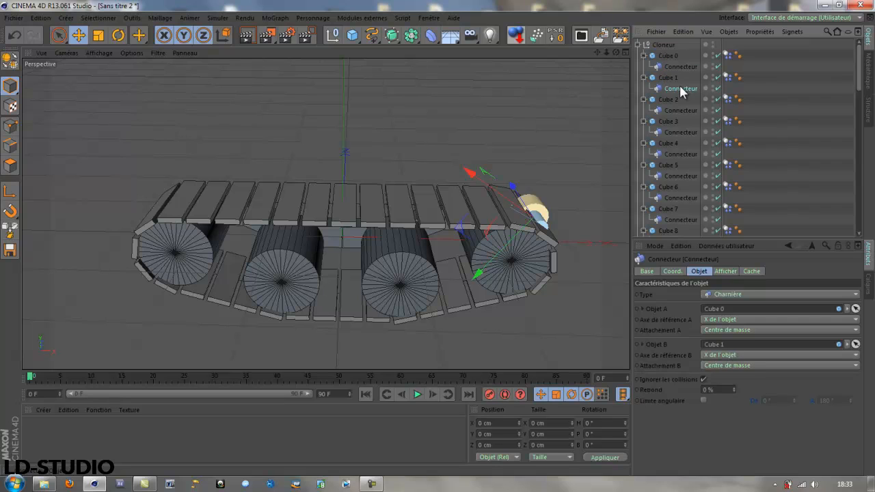
pyautogui.moveTo(669, 77); pyautogui.dragTo(734, 309)
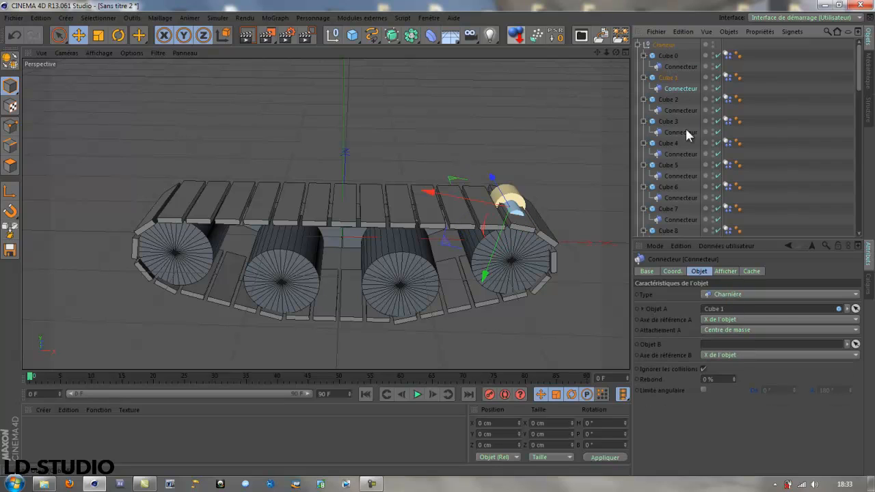
pyautogui.moveTo(668, 101); pyautogui.dragTo(728, 352)
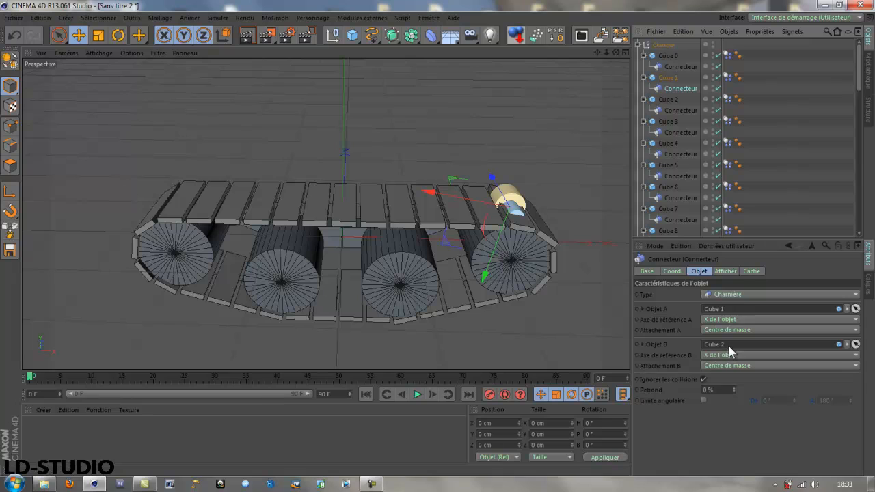
pyautogui.click(680, 111)
pyautogui.moveTo(684, 163); pyautogui.dragTo(713, 307)
pyautogui.moveTo(667, 121); pyautogui.dragTo(713, 341)
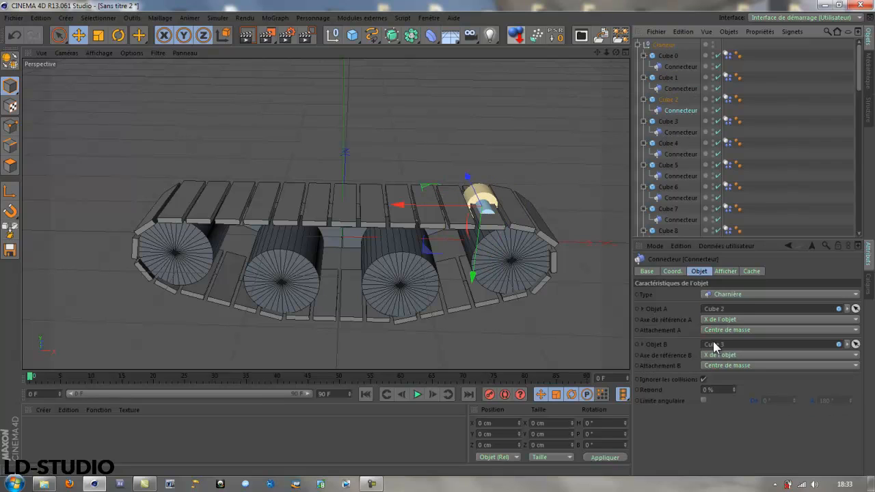
# Link Cube 3 to Cube 4 in Cube 3's connector, and Cube 4 to Cube 5 in Cube 4's connector, as objects A and B.
pyautogui.click(676, 130)
pyautogui.moveTo(686, 179); pyautogui.dragTo(713, 307)
pyautogui.moveTo(668, 142); pyautogui.dragTo(721, 353)
pyautogui.click(672, 154)
pyautogui.moveTo(667, 142); pyautogui.dragTo(713, 308)
pyautogui.moveTo(668, 163); pyautogui.dragTo(714, 344)
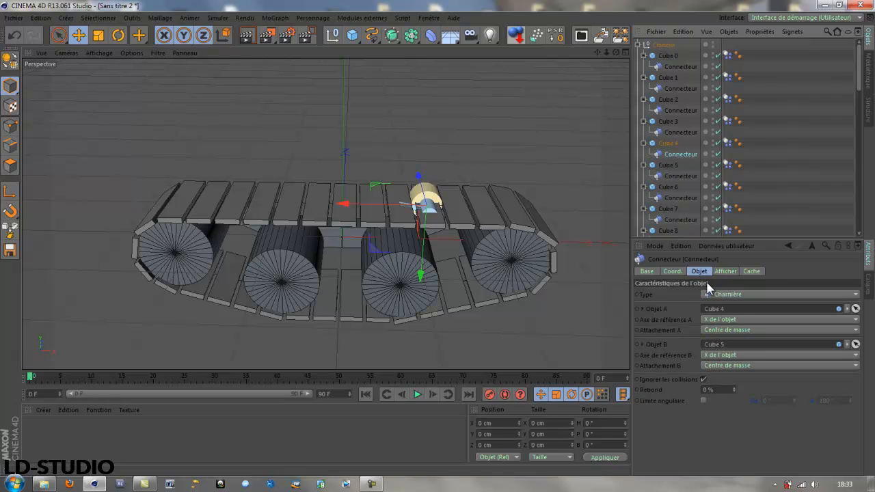
# Link Cube 5 to Cube 6 in Cube 5's connector, and Cube 6 to Cube 7 in Cube 6's connector, as objects A and B.
pyautogui.click(679, 177)
pyautogui.moveTo(668, 166); pyautogui.dragTo(721, 309)
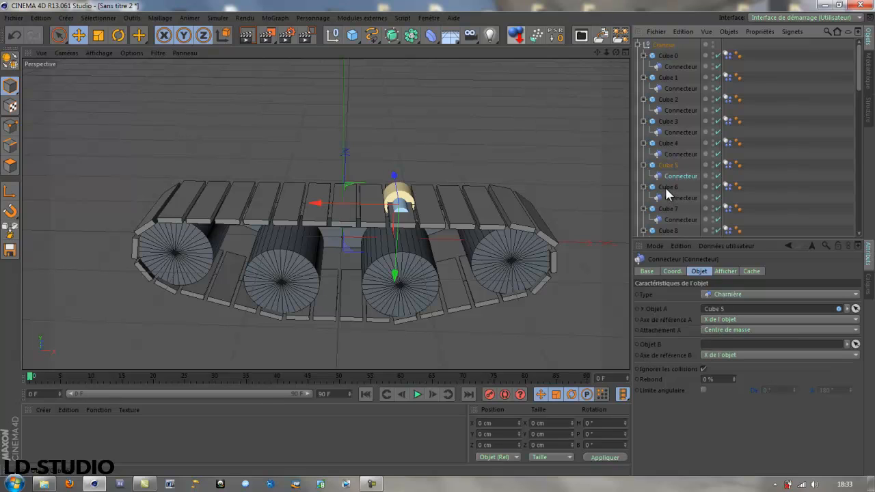
pyautogui.moveTo(665, 185); pyautogui.dragTo(725, 345)
pyautogui.click(684, 197)
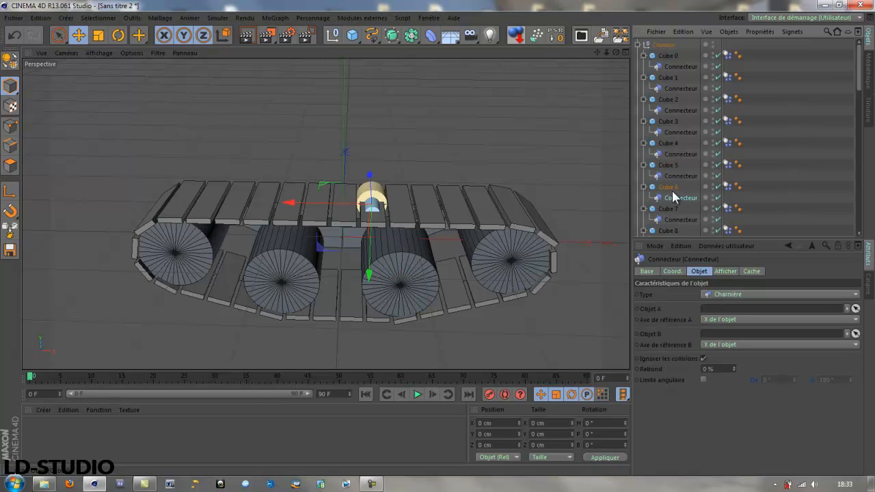
pyautogui.moveTo(667, 186); pyautogui.dragTo(723, 309)
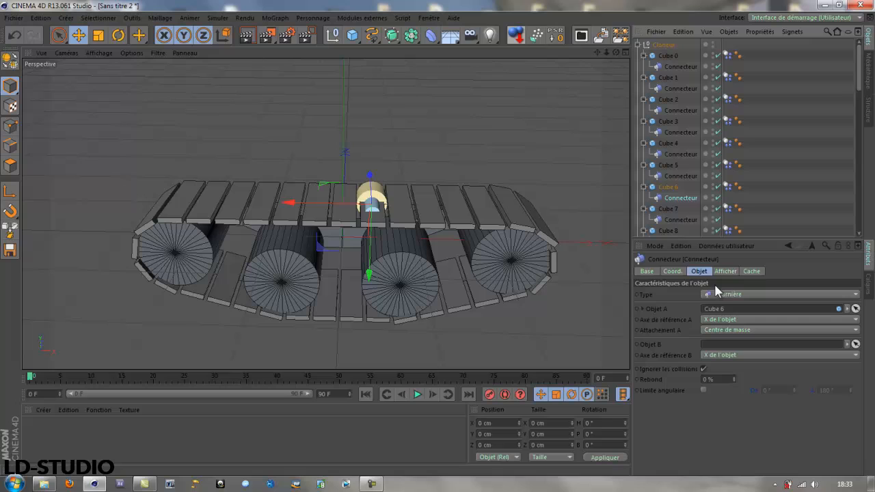
pyautogui.moveTo(668, 207); pyautogui.dragTo(728, 346)
# Link Cube 7 to Cube 8 in Cube 7's connector, and Cube 8 to Cube 9 in Cube 8's connector, as objects A and B.
pyautogui.click(677, 218)
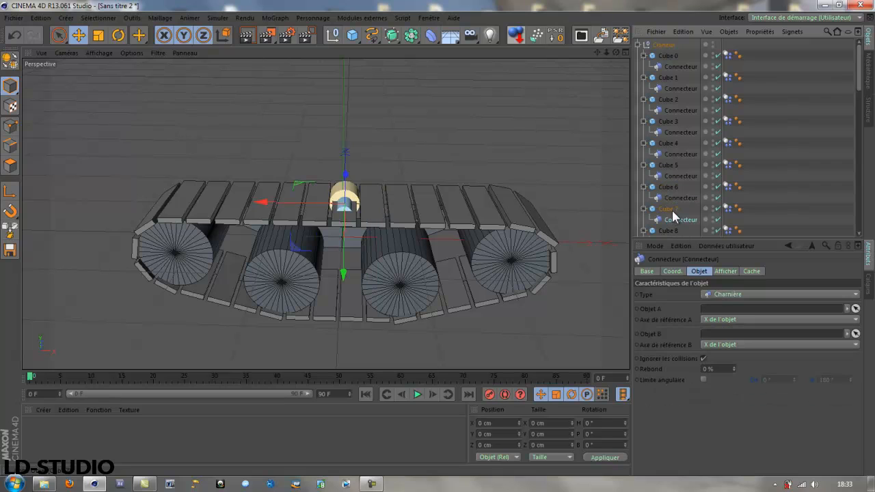
pyautogui.moveTo(669, 208); pyautogui.dragTo(721, 309)
pyautogui.moveTo(665, 225); pyautogui.dragTo(728, 343)
pyautogui.scroll(-3, 680, 170)
pyautogui.click(681, 175)
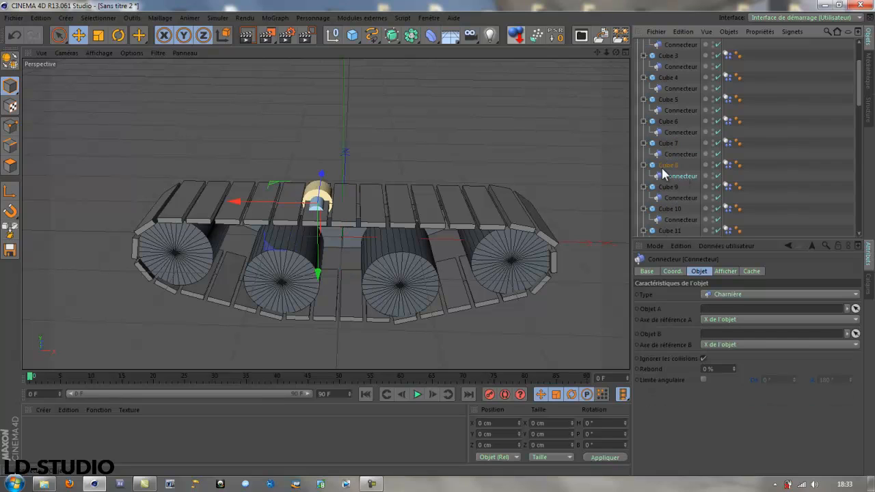
pyautogui.moveTo(664, 166); pyautogui.dragTo(723, 310)
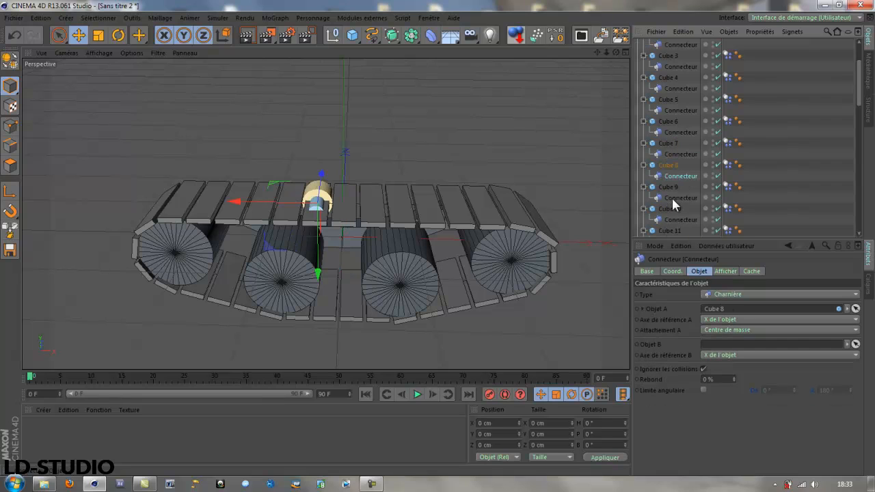
pyautogui.moveTo(668, 187); pyautogui.dragTo(729, 345)
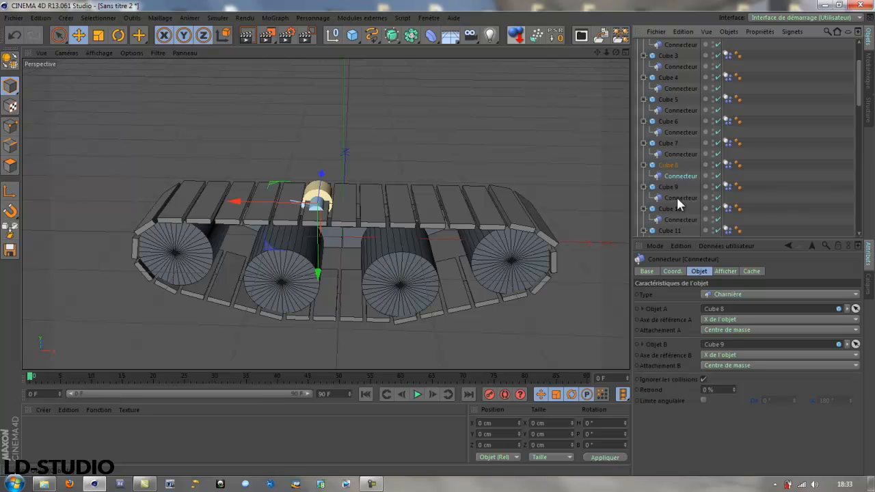
# Link Cube 9 to Cube 10 in Cube 9's connector, and Cube 10 to Cube 11 in Cube 10's connector, as objects A and B.
pyautogui.click(675, 196)
pyautogui.moveTo(666, 187); pyautogui.dragTo(729, 309)
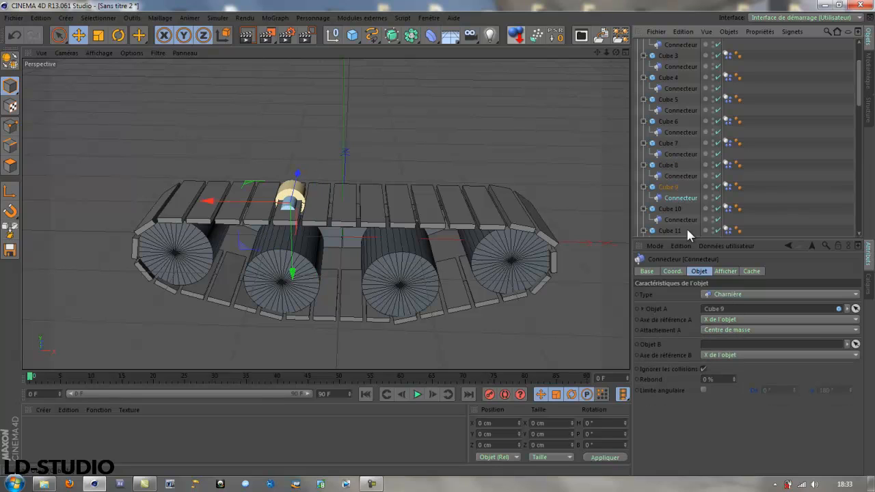
pyautogui.moveTo(669, 209); pyautogui.dragTo(716, 345)
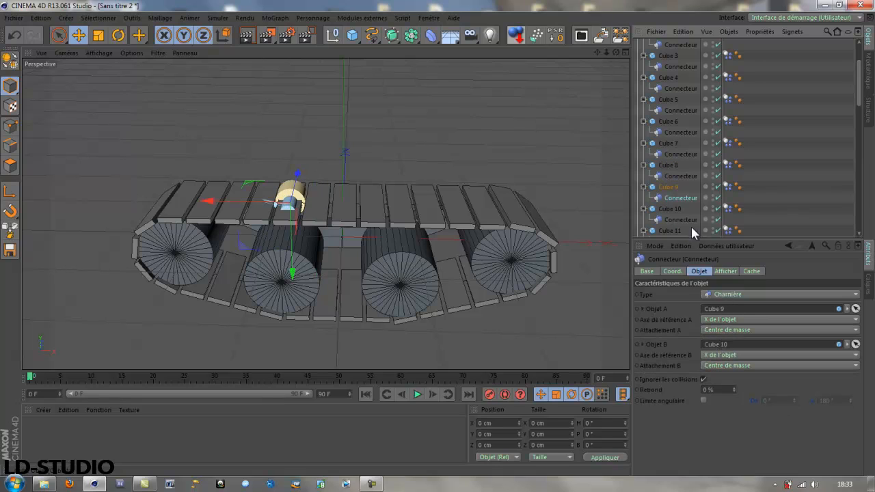
pyautogui.click(682, 221)
pyautogui.moveTo(669, 209); pyautogui.dragTo(713, 308)
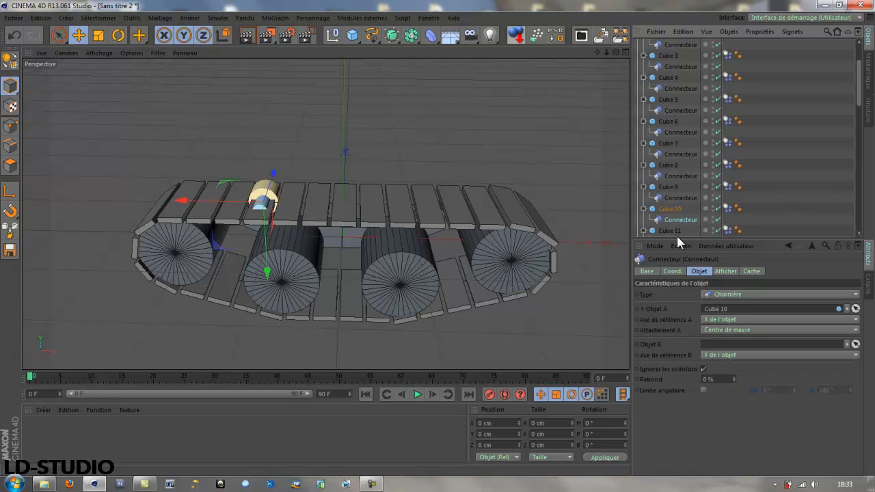
pyautogui.moveTo(676, 233); pyautogui.dragTo(716, 344)
# Link Cube 11 to Cube 12 in Cube 11's connector, and Cube 12 to Cube 13 in Cube 12's connector, as objects A and B.
pyautogui.scroll(-5, 705, 192)
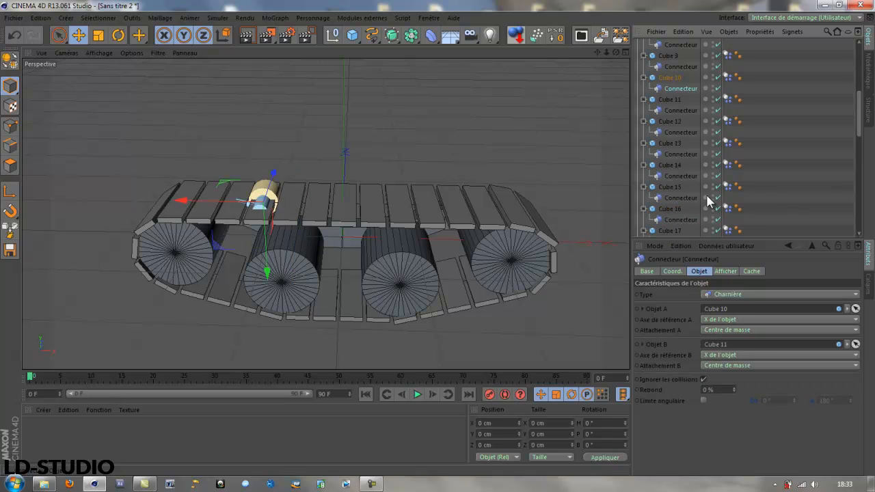
pyautogui.click(678, 112)
pyautogui.moveTo(670, 101); pyautogui.dragTo(715, 312)
pyautogui.moveTo(668, 123); pyautogui.dragTo(714, 345)
pyautogui.click(679, 135)
pyautogui.moveTo(670, 124); pyautogui.dragTo(742, 347)
# Link Cube 13 to Cube 14 in Cube 13's connector, and Cube 14 to Cube 15 in Cube 14's connector, as objects A and B.
pyautogui.click(679, 155)
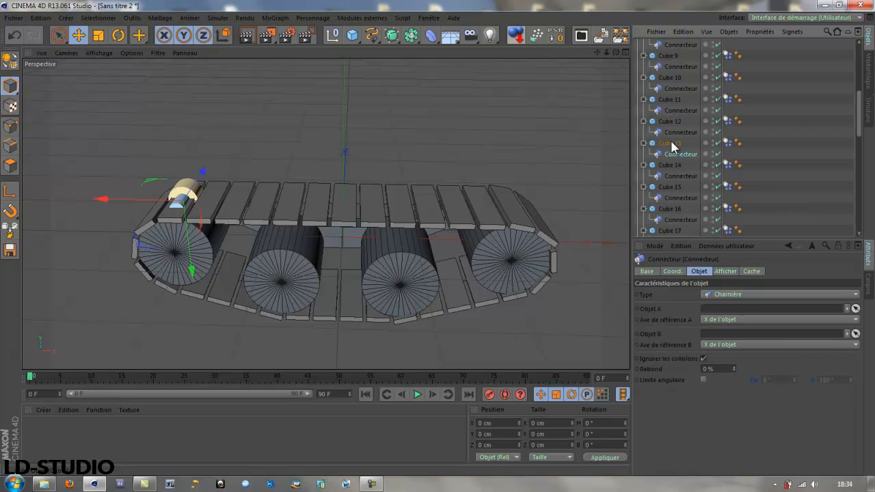
pyautogui.moveTo(672, 145); pyautogui.dragTo(722, 310)
pyautogui.moveTo(669, 164); pyautogui.dragTo(721, 345)
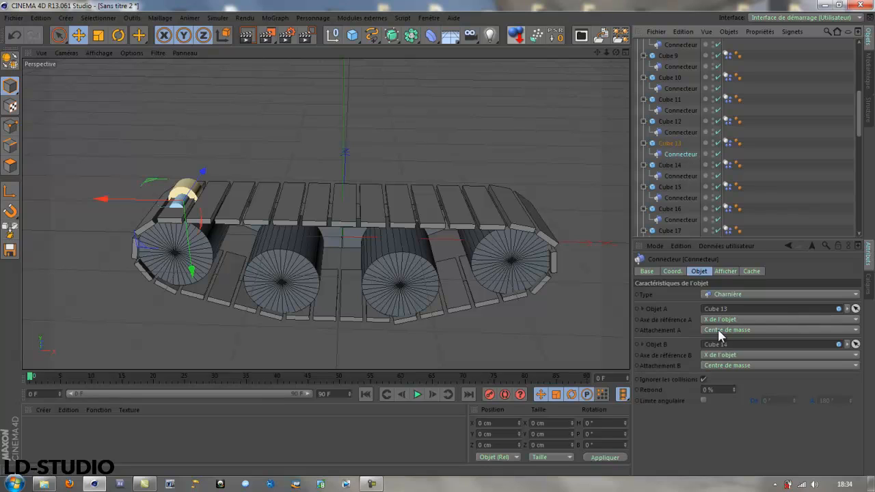
pyautogui.click(679, 176)
pyautogui.moveTo(668, 167); pyautogui.dragTo(717, 308)
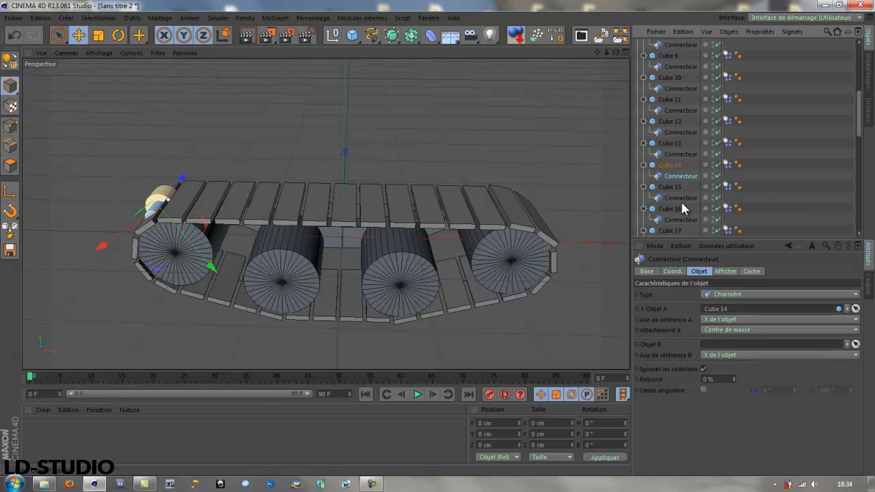
pyautogui.moveTo(668, 183); pyautogui.dragTo(721, 348)
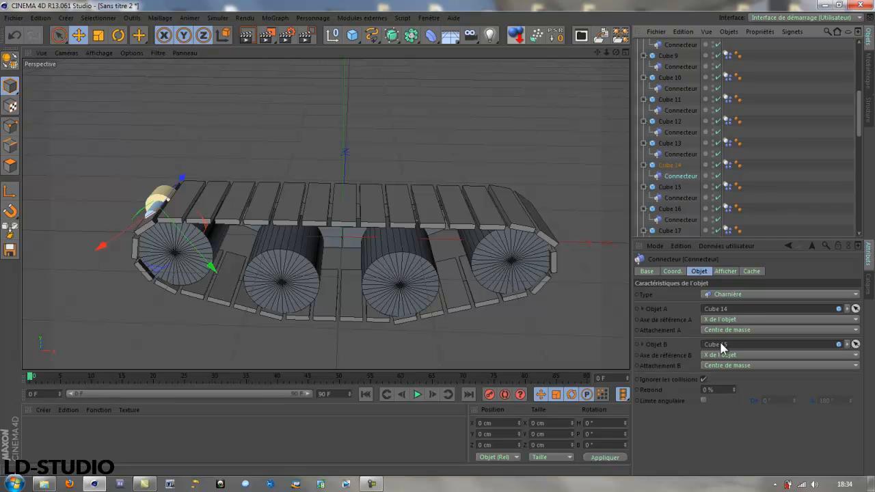
# Link Cube 15 to Cube 16 in Cube 15's connector, and Cube 16 to Cube 17 in Cube 16's connector, as objects A and B.
pyautogui.click(679, 197)
pyautogui.moveTo(668, 186); pyautogui.dragTo(717, 308)
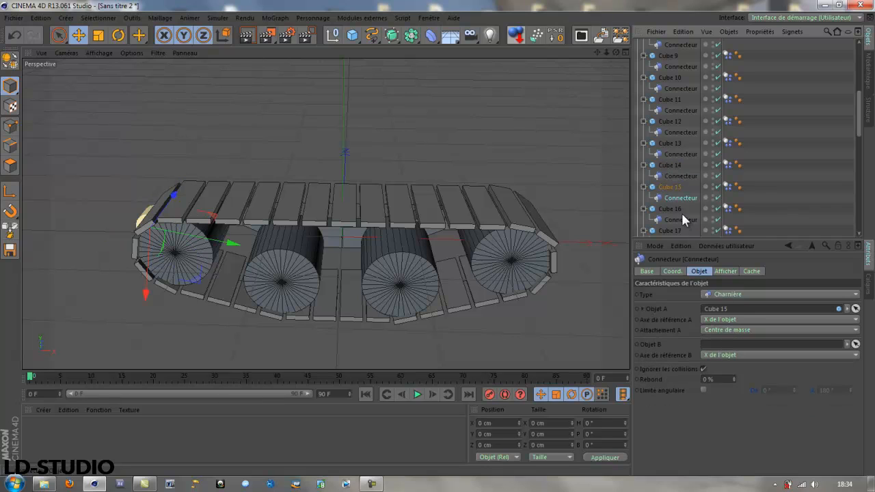
pyautogui.moveTo(672, 206); pyautogui.dragTo(727, 345)
pyautogui.moveTo(673, 209); pyautogui.dragTo(716, 309)
pyautogui.moveTo(671, 233); pyautogui.dragTo(716, 345)
# Select the hinge connector under Cube 17 to show its object properties.
pyautogui.scroll(-3, 703, 194)
pyautogui.click(681, 110)
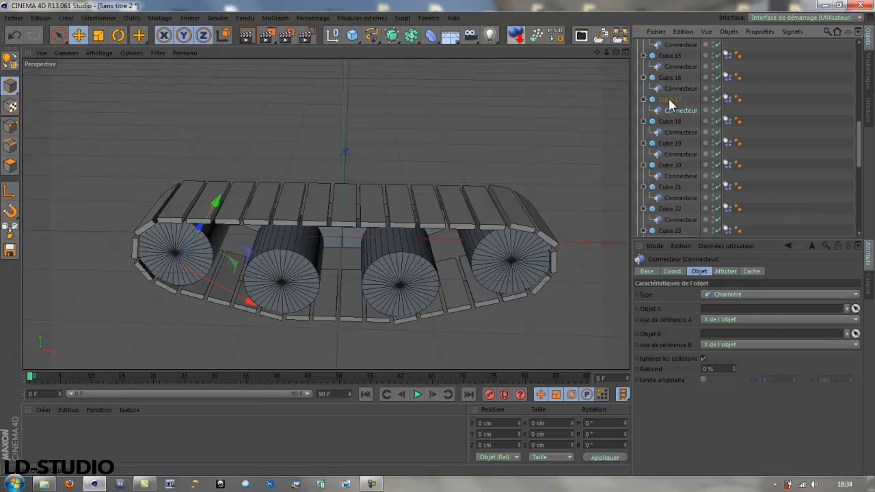
# Link the connectors under Cube 17, 18 and 19, assigning each parent cube as Objet A and the next cube, up to Cube 20, as Objet B.
pyautogui.moveTo(714, 264); pyautogui.dragTo(718, 311)
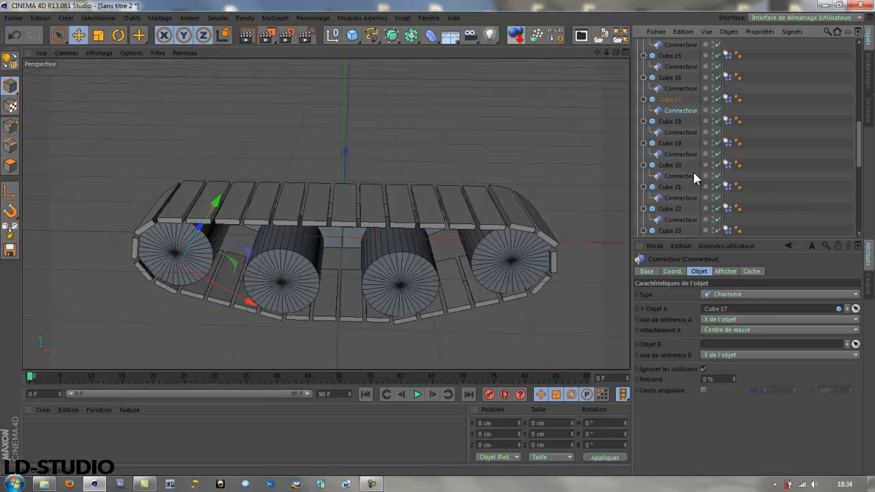
pyautogui.moveTo(672, 125); pyautogui.dragTo(716, 345)
pyautogui.moveTo(684, 127); pyautogui.dragTo(722, 318)
pyautogui.moveTo(670, 144); pyautogui.dragTo(721, 346)
pyautogui.moveTo(669, 144); pyautogui.dragTo(721, 311)
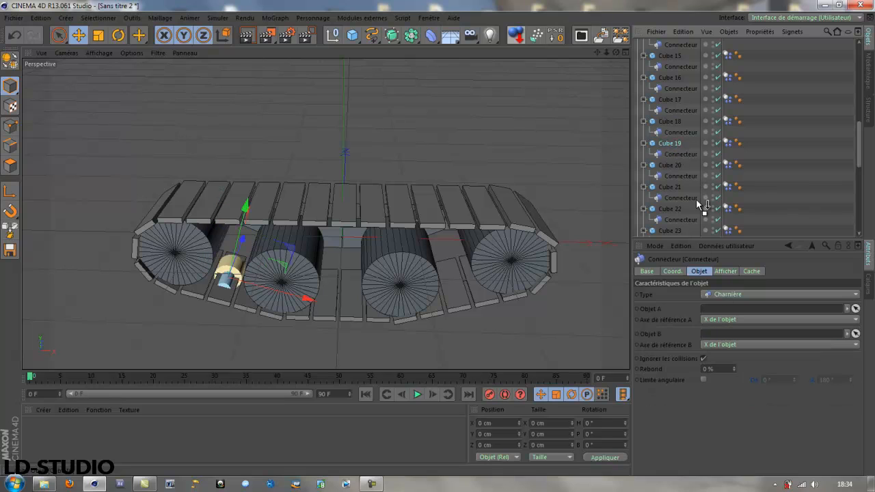
pyautogui.moveTo(674, 161); pyautogui.dragTo(729, 345)
# Link Cube 20's connector to Cube 20 and Cube 21, and Cube 21's connector to Cube 21 and Cube 22, as Objet A and B.
pyautogui.click(681, 176)
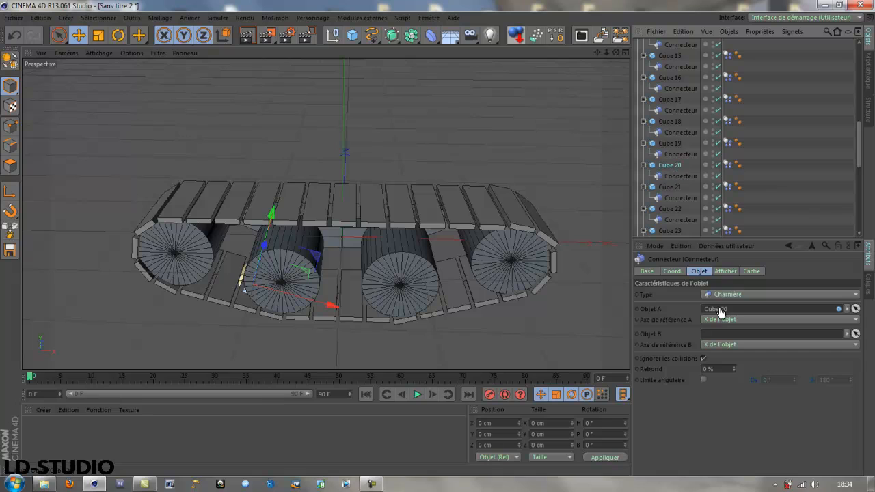
pyautogui.moveTo(669, 187); pyautogui.dragTo(716, 344)
pyautogui.click(681, 198)
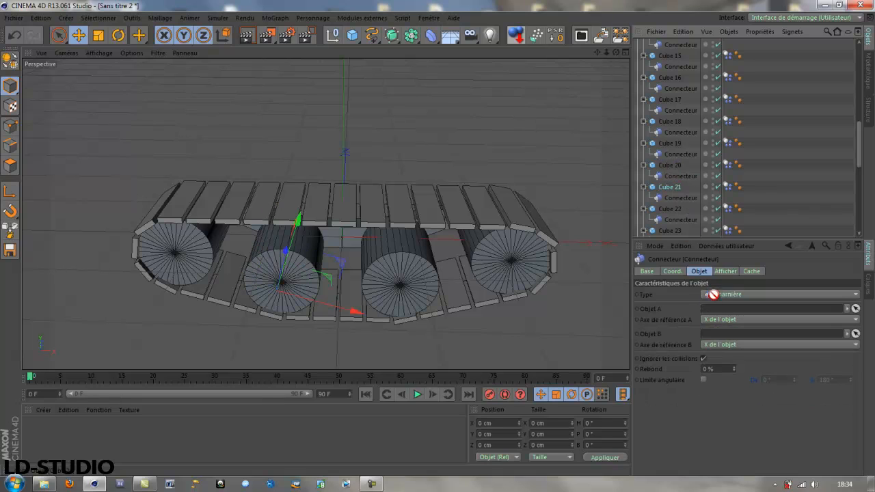
pyautogui.moveTo(672, 207); pyautogui.dragTo(726, 348)
# Link Cube 22's connector to Cube 22 and Cube 23, and Cube 23's connector to Cube 23 and Cube 24, as Objet A and B.
pyautogui.scroll(-4, 684, 187)
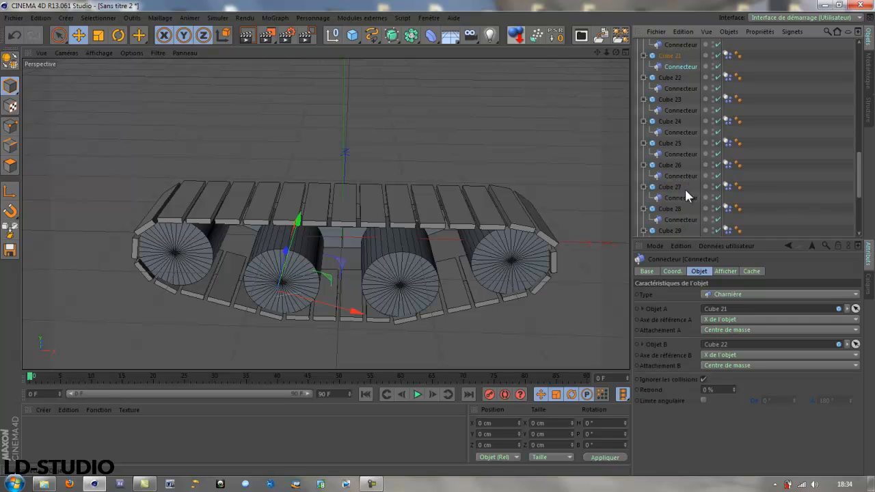
pyautogui.click(680, 89)
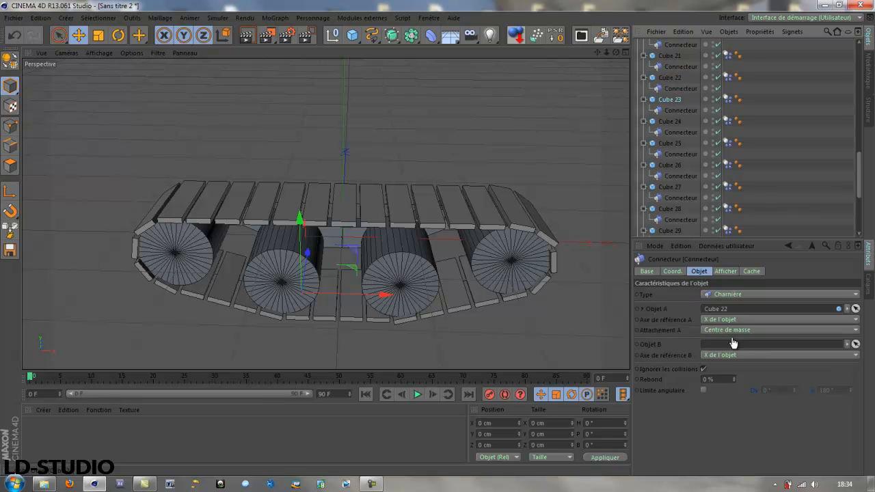
pyautogui.click(676, 111)
pyautogui.moveTo(670, 100); pyautogui.dragTo(717, 308)
pyautogui.moveTo(672, 121); pyautogui.dragTo(737, 345)
# Set Objet A and B to Cube 24 and Cube 25 on Cube 24's connector, and to Cube 25 and Cube 26 on Cube 25's.
pyautogui.click(677, 131)
pyautogui.moveTo(672, 122); pyautogui.dragTo(714, 308)
pyautogui.moveTo(672, 144); pyautogui.dragTo(728, 347)
pyautogui.click(674, 154)
pyautogui.moveTo(671, 149); pyautogui.dragTo(717, 308)
pyautogui.moveTo(669, 166); pyautogui.dragTo(733, 345)
# Set Objet A and B to Cube 26 and Cube 27 on Cube 26's connector, and to Cube 27 and Cube 28 on Cube 27's.
pyautogui.click(681, 176)
pyautogui.moveTo(669, 165); pyautogui.dragTo(722, 310)
pyautogui.moveTo(671, 184); pyautogui.dragTo(721, 345)
pyautogui.click(680, 197)
pyautogui.moveTo(669, 186); pyautogui.dragTo(724, 309)
pyautogui.moveTo(669, 207); pyautogui.dragTo(718, 344)
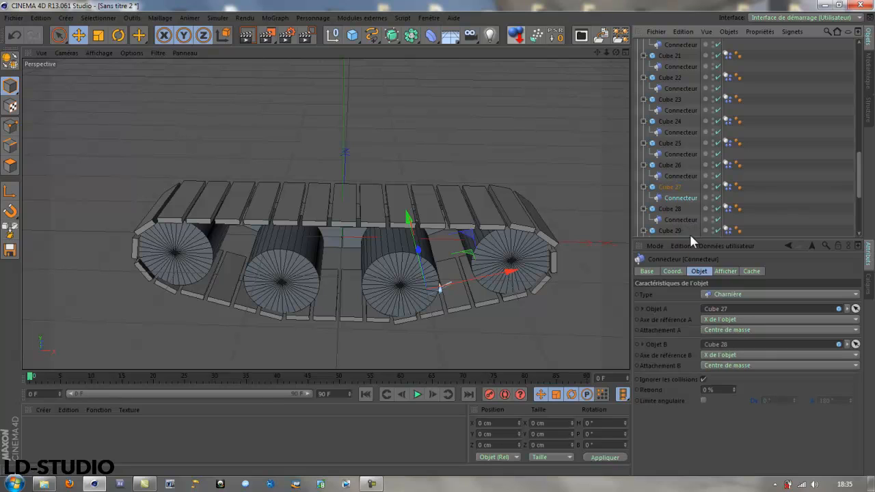
# Set Objet A and B to Cube 28 and Cube 29 on Cube 28's connector, and to Cube 29 and Cube 30 on Cube 29's.
pyautogui.click(677, 217)
pyautogui.moveTo(674, 210); pyautogui.dragTo(721, 344)
pyautogui.scroll(-5, 696, 181)
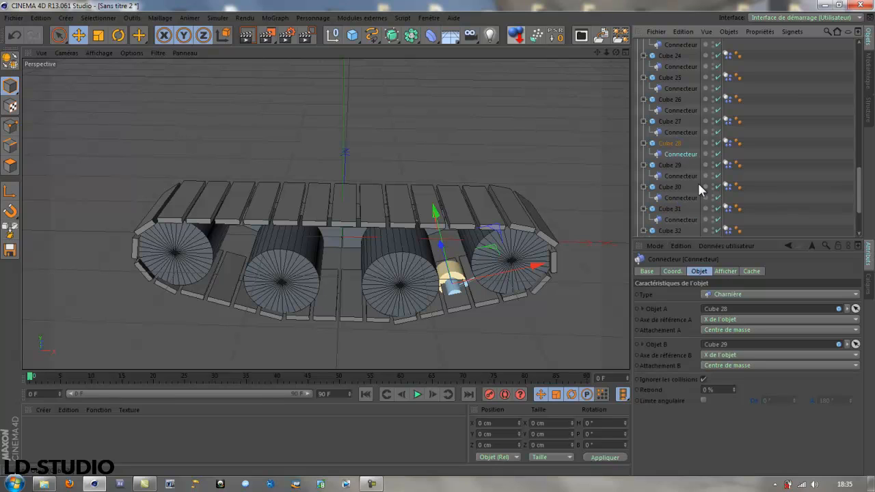
pyautogui.moveTo(669, 100); pyautogui.dragTo(715, 310)
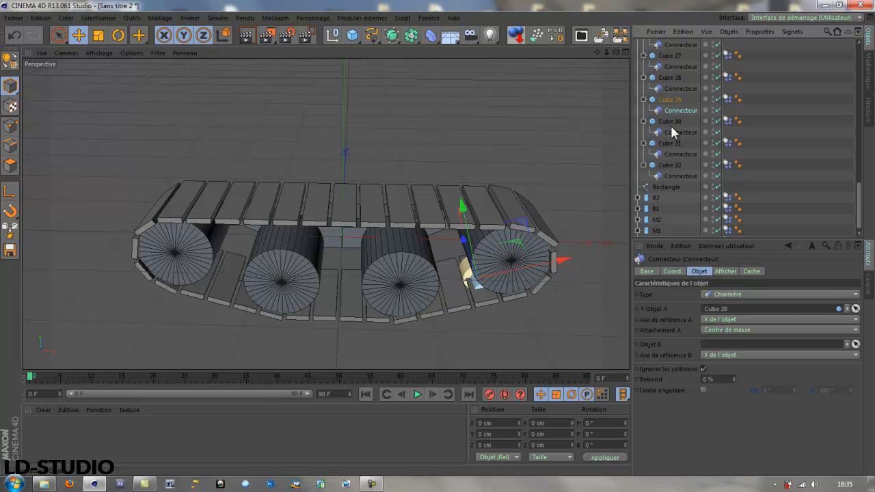
pyautogui.moveTo(683, 174); pyautogui.dragTo(726, 343)
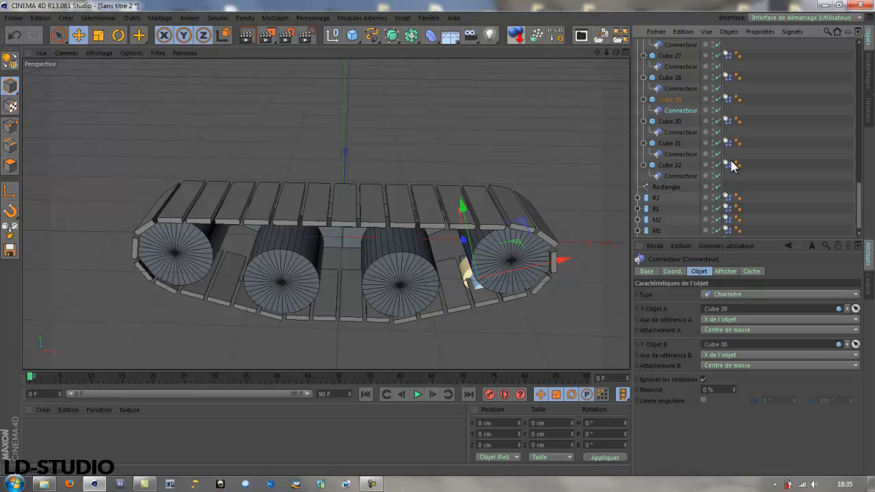
# Set Objet A and B to Cube 30 and Cube 31 on Cube 30's connector, and to Cube 31 and Cube 32 on Cube 31's.
pyautogui.click(684, 131)
pyautogui.moveTo(670, 121); pyautogui.dragTo(733, 309)
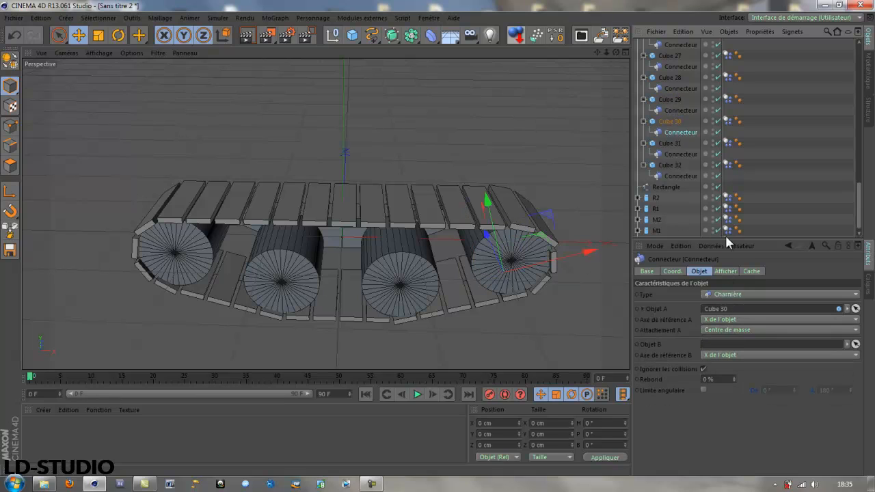
pyautogui.moveTo(675, 143); pyautogui.dragTo(736, 347)
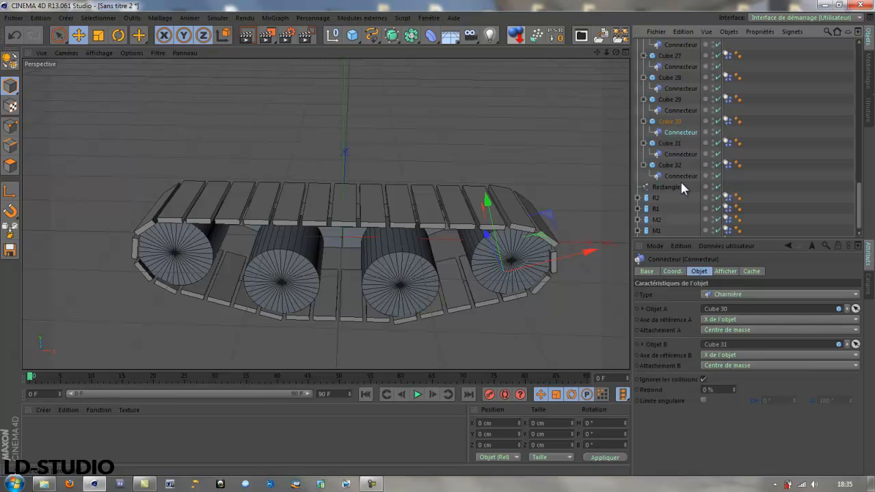
pyautogui.click(680, 155)
pyautogui.moveTo(669, 143); pyautogui.dragTo(727, 309)
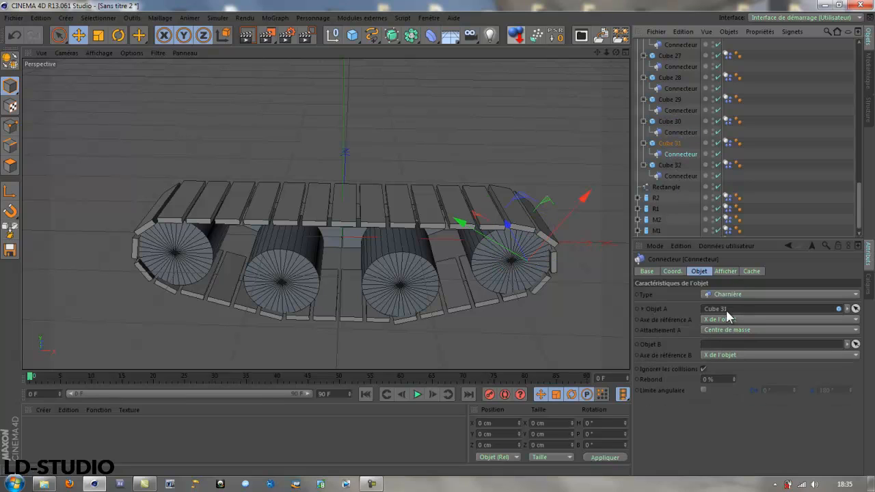
pyautogui.moveTo(671, 166); pyautogui.dragTo(727, 347)
# Close the track loop by assigning Cube 32 as Objet A and Cube 0 as Objet B on Cube 32's connector.
pyautogui.click(683, 176)
pyautogui.moveTo(672, 170); pyautogui.dragTo(723, 309)
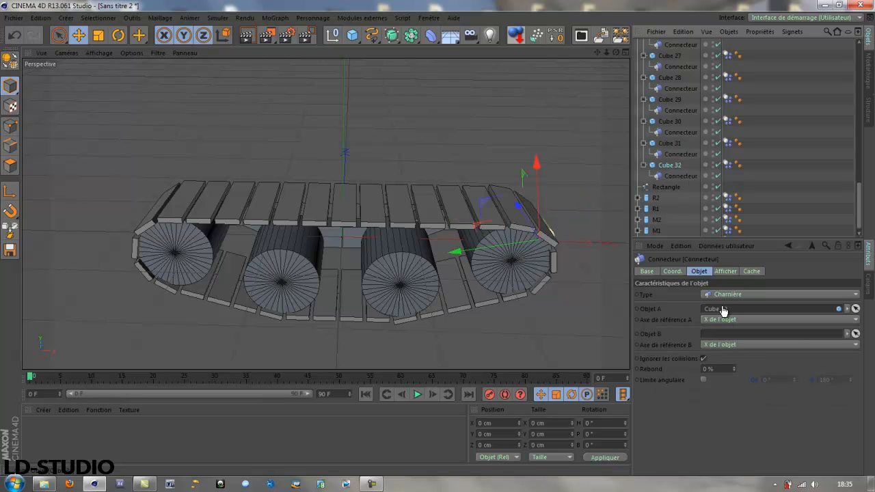
pyautogui.scroll(10, 682, 195)
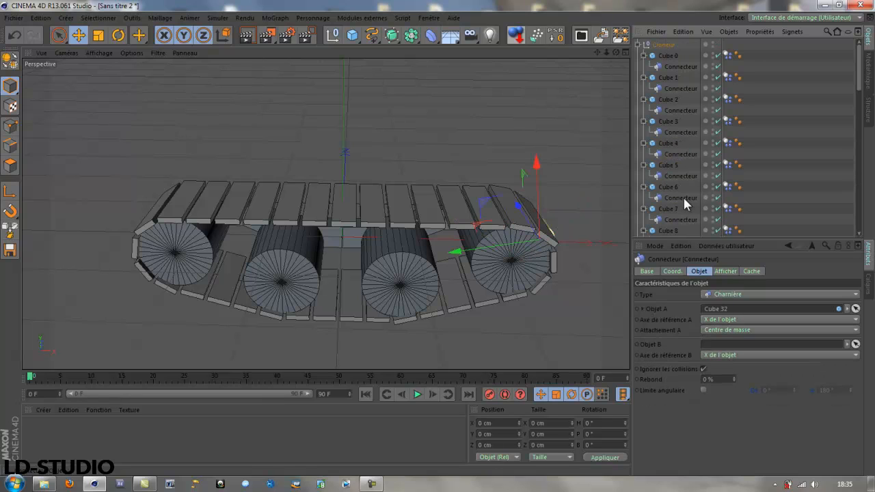
pyautogui.moveTo(667, 56); pyautogui.dragTo(712, 350)
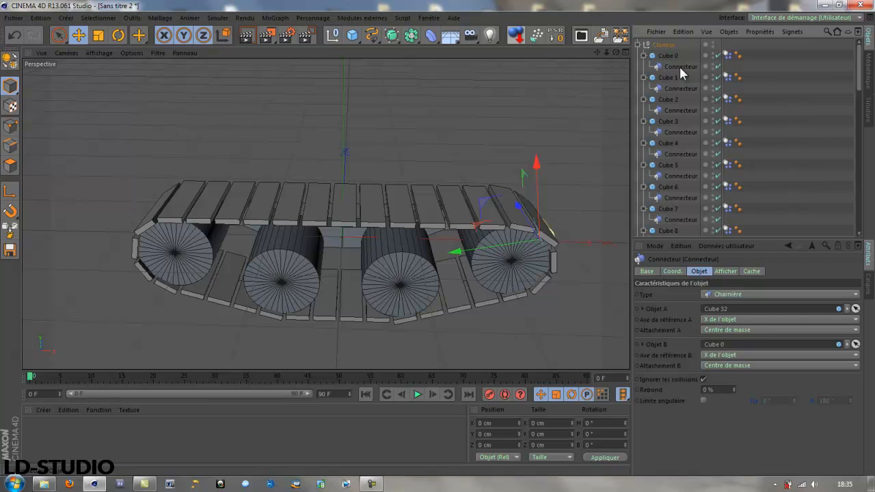
# Examine the settings of Cube 0's hinge connector and its placement relative to the neighbouring track links.
pyautogui.click(679, 67)
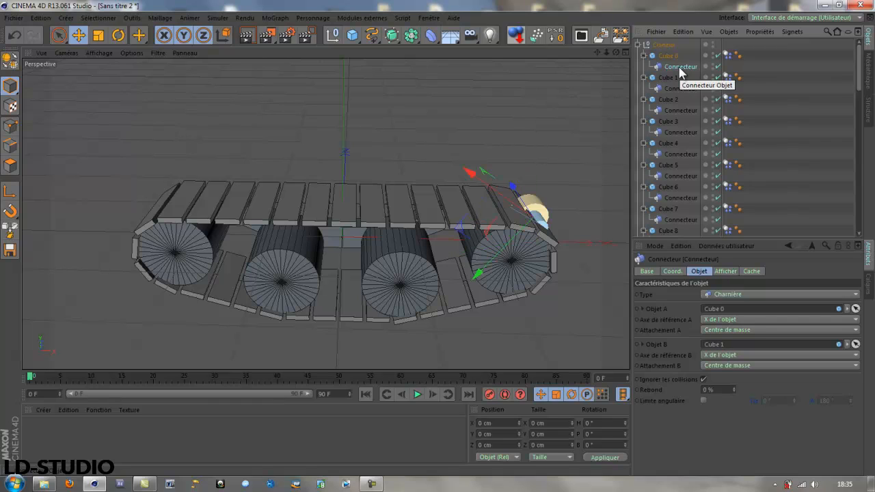
pyautogui.keyDown('alt'); pyautogui.moveTo(560, 323); pyautogui.dragTo(427, 329); pyautogui.keyUp('alt')
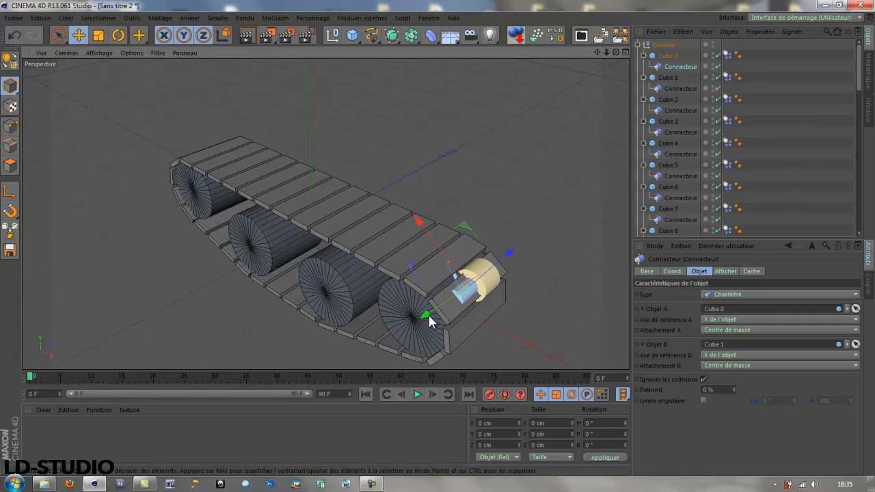
pyautogui.scroll(5, 421, 317)
pyautogui.click(464, 309)
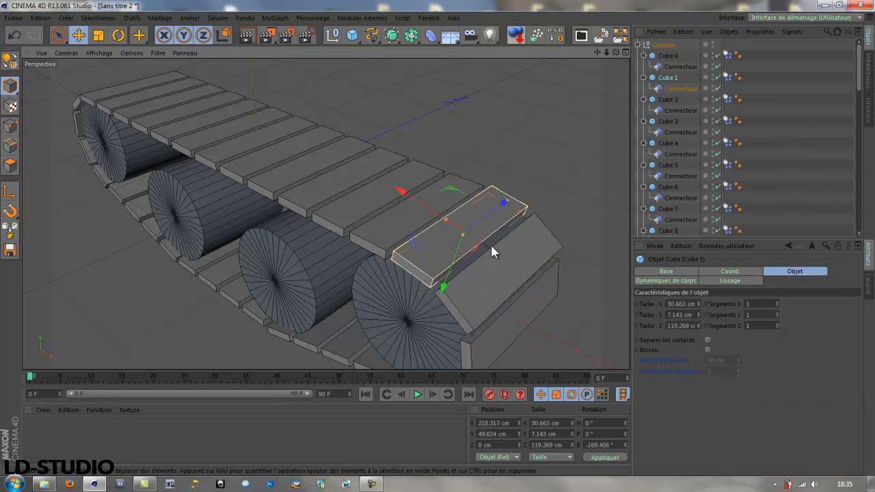
# Select all the hinge connectors of the track together, from the one under Cube 0 through the one under Cube 32.
pyautogui.click(677, 67)
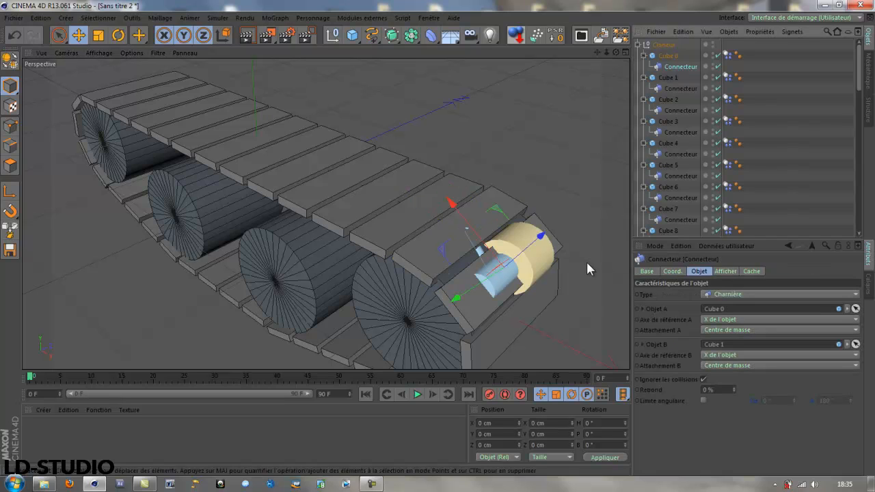
pyautogui.keyDown('ctrl'); pyautogui.click(677, 86); pyautogui.keyUp('ctrl')
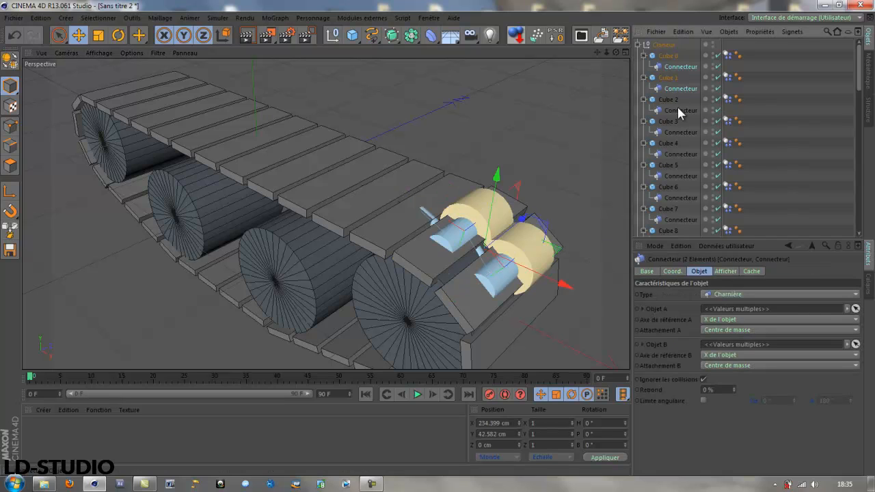
pyautogui.keyDown('ctrl'); pyautogui.click(677, 110); pyautogui.keyUp('ctrl')
pyautogui.keyDown('ctrl'); pyautogui.click(676, 132); pyautogui.keyUp('ctrl')
pyautogui.keyDown('ctrl'); pyautogui.click(679, 154); pyautogui.keyUp('ctrl')
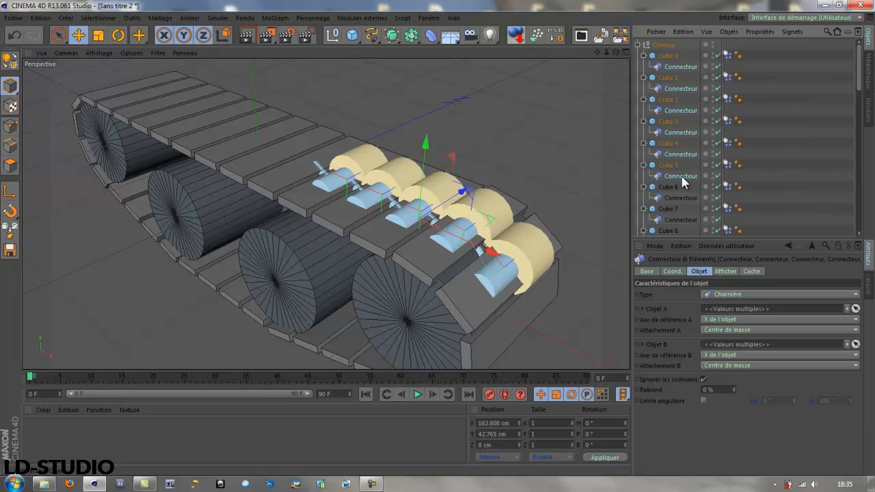
pyautogui.keyDown('ctrl'); pyautogui.click(680, 198); pyautogui.keyUp('ctrl')
pyautogui.keyDown('ctrl'); pyautogui.click(676, 220); pyautogui.keyUp('ctrl')
pyautogui.scroll(-3, 688, 195)
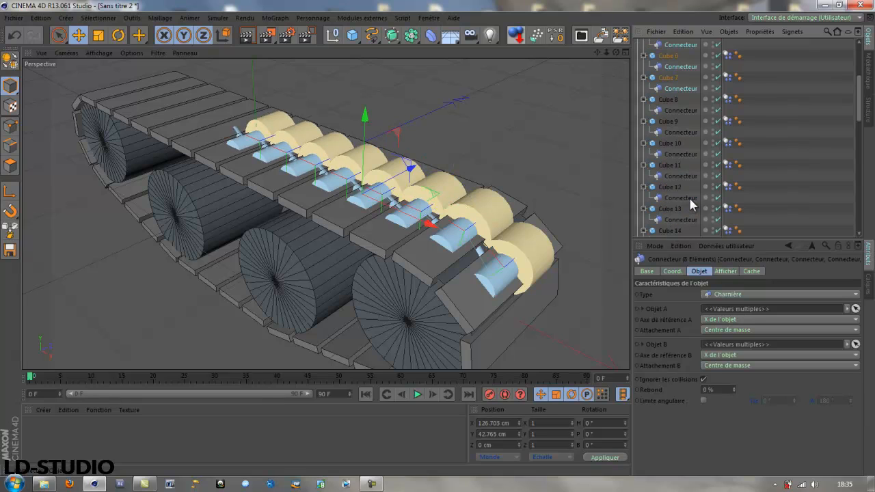
pyautogui.keyDown('ctrl'); pyautogui.click(686, 110); pyautogui.keyUp('ctrl')
pyautogui.keyDown('ctrl'); pyautogui.click(681, 132); pyautogui.keyUp('ctrl')
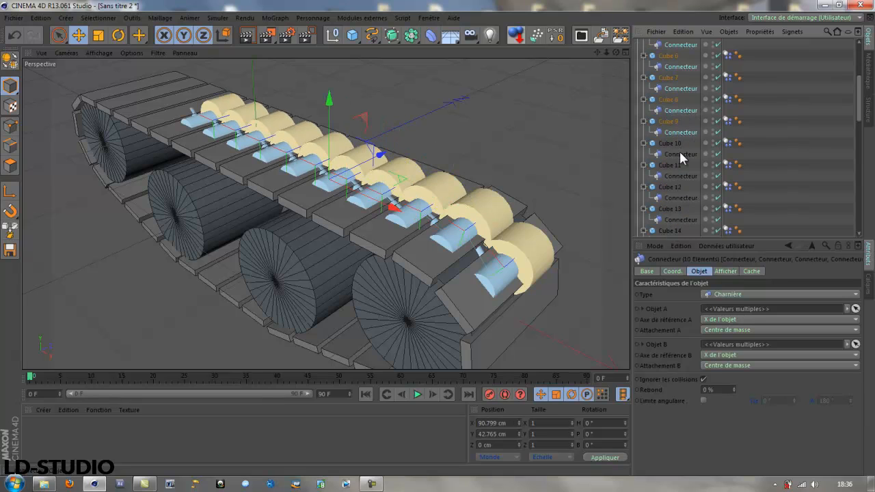
pyautogui.keyDown('ctrl'); pyautogui.click(679, 154); pyautogui.keyUp('ctrl')
pyautogui.keyDown('ctrl'); pyautogui.click(678, 175); pyautogui.keyUp('ctrl')
pyautogui.keyDown('ctrl'); pyautogui.click(678, 197); pyautogui.keyUp('ctrl')
pyautogui.keyDown('ctrl'); pyautogui.click(680, 217); pyautogui.keyUp('ctrl')
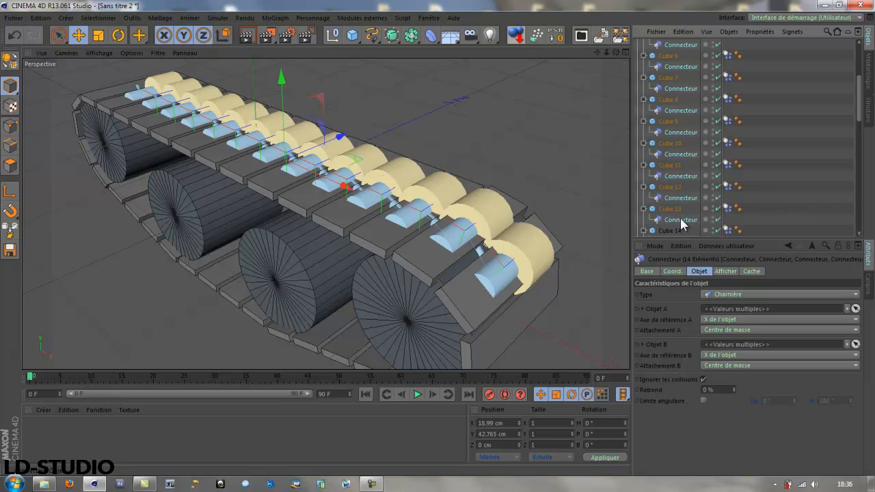
pyautogui.scroll(-3, 683, 213)
pyautogui.keyDown('ctrl'); pyautogui.click(680, 176); pyautogui.keyUp('ctrl')
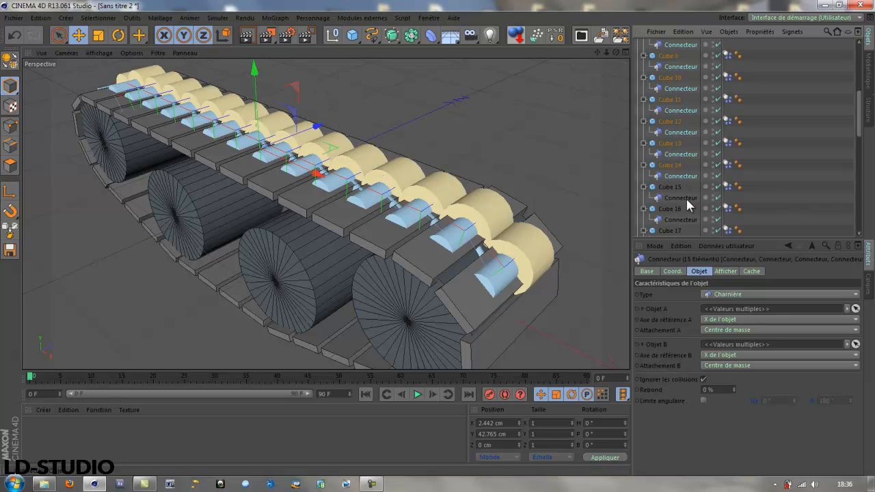
pyautogui.keyDown('ctrl'); pyautogui.click(685, 198); pyautogui.keyUp('ctrl')
pyautogui.keyDown('ctrl'); pyautogui.click(684, 218); pyautogui.keyUp('ctrl')
pyautogui.scroll(-9, 687, 205)
pyautogui.scroll(3, 691, 197)
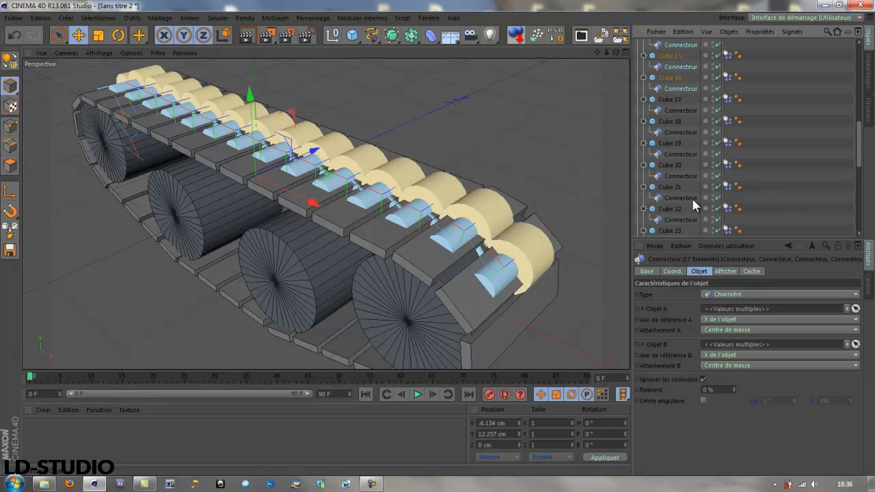
pyautogui.keyDown('ctrl'); pyautogui.click(681, 132); pyautogui.keyUp('ctrl')
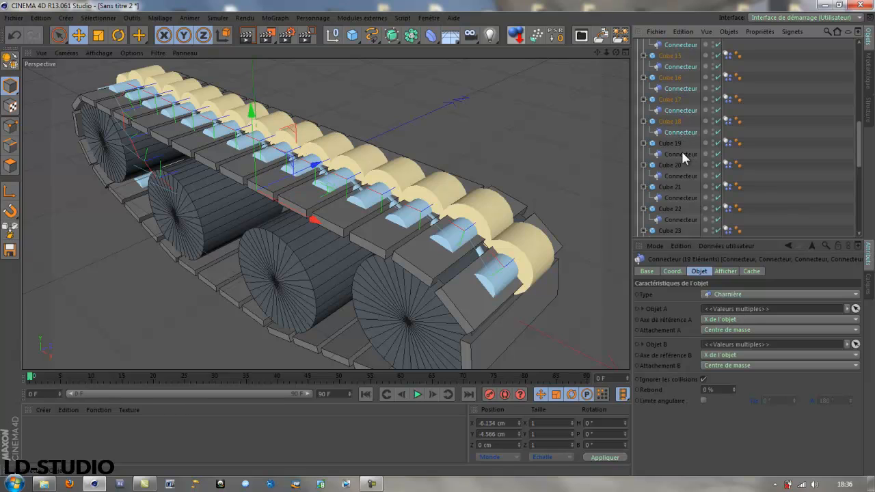
pyautogui.keyDown('ctrl'); pyautogui.click(681, 152); pyautogui.keyUp('ctrl')
pyautogui.keyDown('ctrl'); pyautogui.click(676, 175); pyautogui.keyUp('ctrl')
pyautogui.keyDown('ctrl'); pyautogui.click(687, 218); pyautogui.keyUp('ctrl')
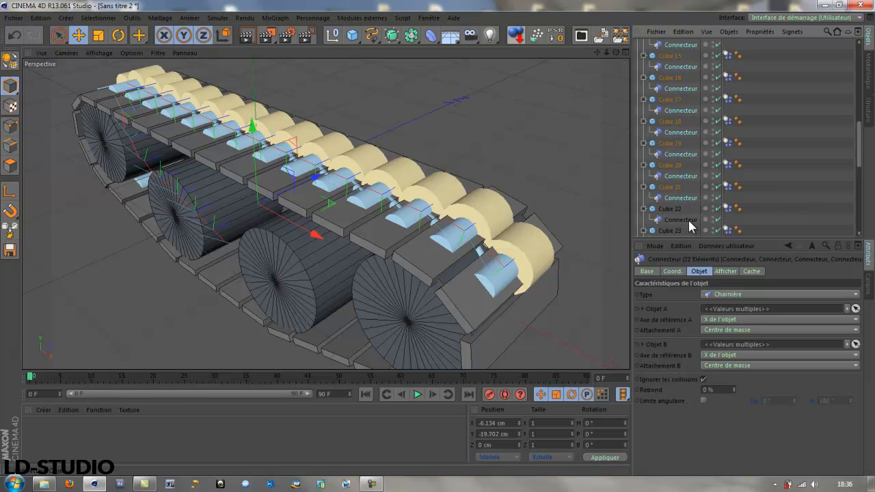
pyautogui.scroll(-4, 685, 193)
pyautogui.keyDown('ctrl'); pyautogui.click(681, 110); pyautogui.keyUp('ctrl')
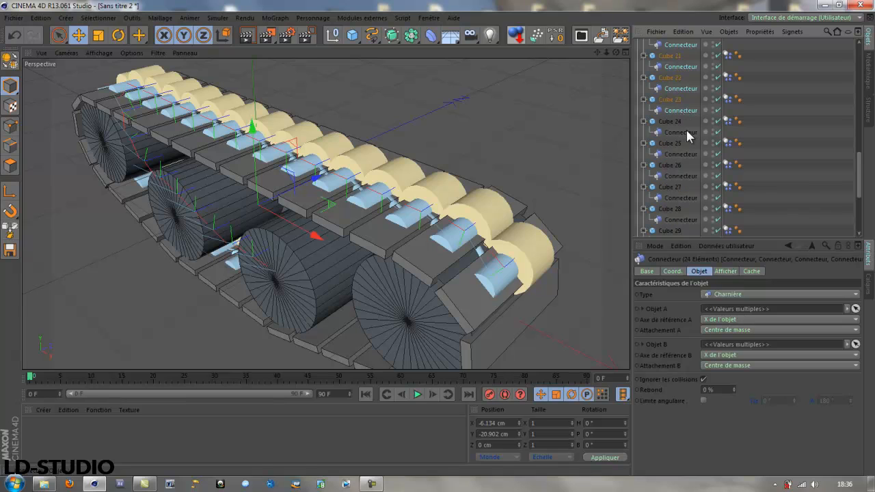
pyautogui.keyDown('ctrl'); pyautogui.click(684, 156); pyautogui.keyUp('ctrl')
pyautogui.keyDown('ctrl'); pyautogui.click(683, 176); pyautogui.keyUp('ctrl')
pyautogui.keyDown('ctrl'); pyautogui.click(684, 198); pyautogui.keyUp('ctrl')
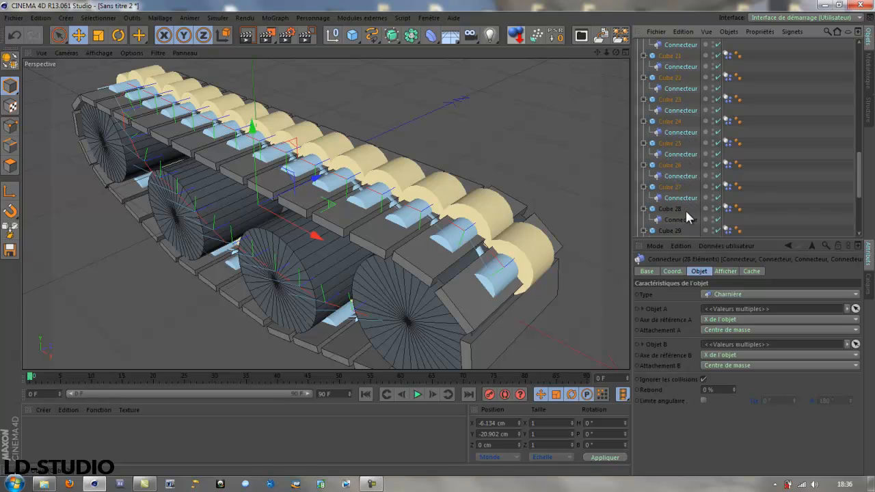
pyautogui.keyDown('ctrl'); pyautogui.click(686, 218); pyautogui.keyUp('ctrl')
pyautogui.scroll(-3, 689, 202)
pyautogui.keyDown('ctrl'); pyautogui.click(683, 198); pyautogui.keyUp('ctrl')
pyautogui.keyDown('ctrl'); pyautogui.click(683, 218); pyautogui.keyUp('ctrl')
pyautogui.scroll(-3, 689, 205)
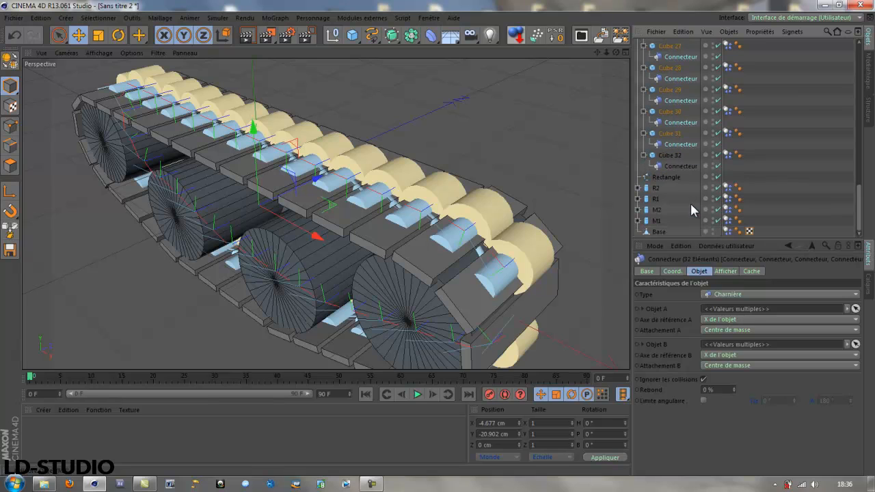
pyautogui.keyDown('ctrl'); pyautogui.click(684, 165); pyautogui.keyUp('ctrl')
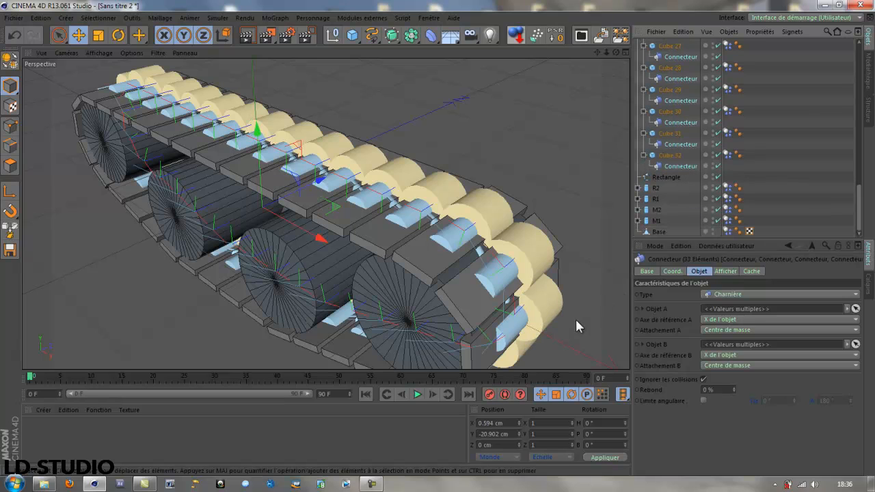
# Set the X position of all 33 hinge connectors to 18 cm and clear the selection.
pyautogui.keyDown('alt'); pyautogui.moveTo(342, 295); pyautogui.dragTo(420, 332); pyautogui.keyUp('alt')
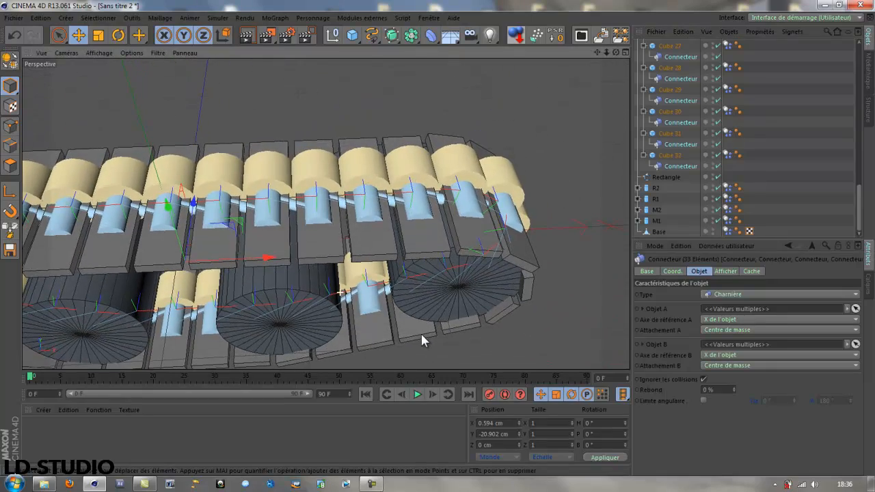
pyautogui.click(672, 272)
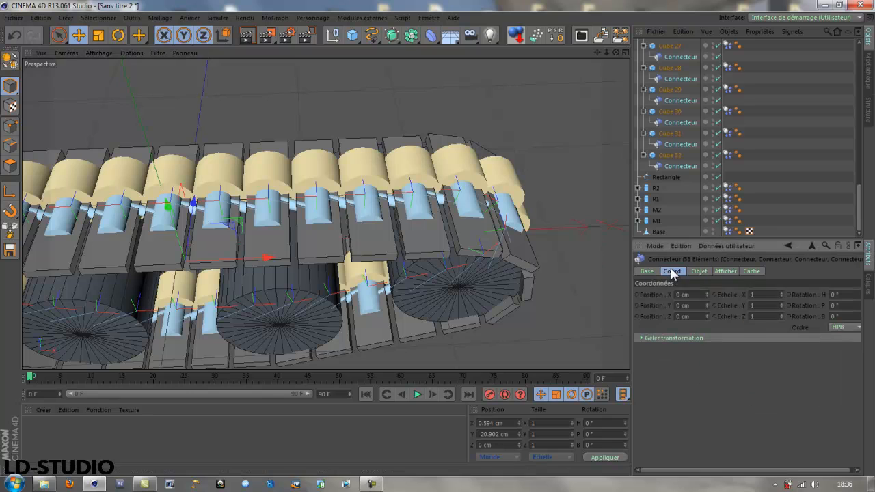
pyautogui.click(707, 294)
pyautogui.click(706, 294)
pyautogui.click(706, 294)
pyautogui.click(706, 293)
pyautogui.click(707, 294)
pyautogui.click(706, 293)
pyautogui.click(706, 294)
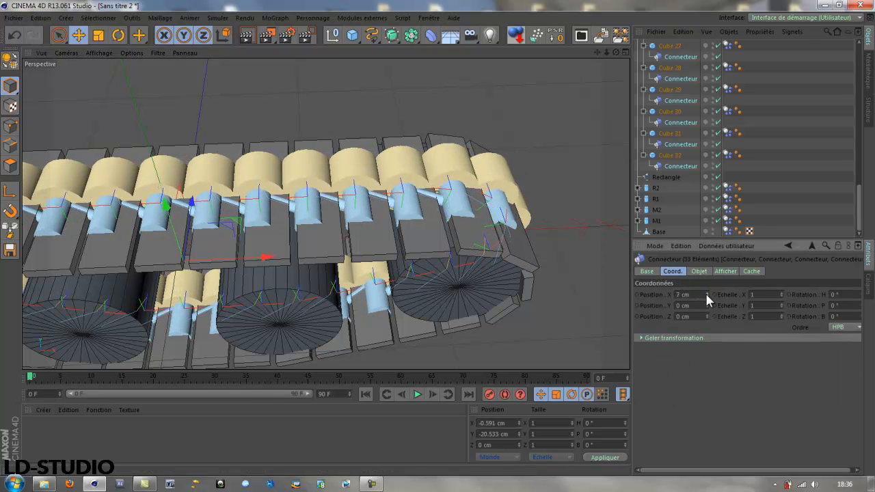
pyautogui.click(707, 294)
pyautogui.click(706, 294)
pyautogui.click(707, 294)
pyautogui.click(706, 294)
pyautogui.click(707, 294)
pyautogui.click(707, 294)
pyautogui.click(706, 294)
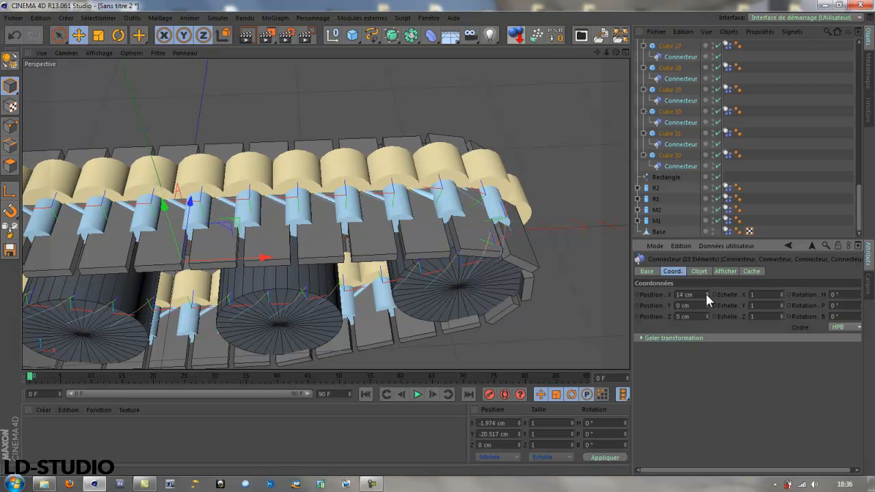
pyautogui.click(706, 294)
pyautogui.click(707, 294)
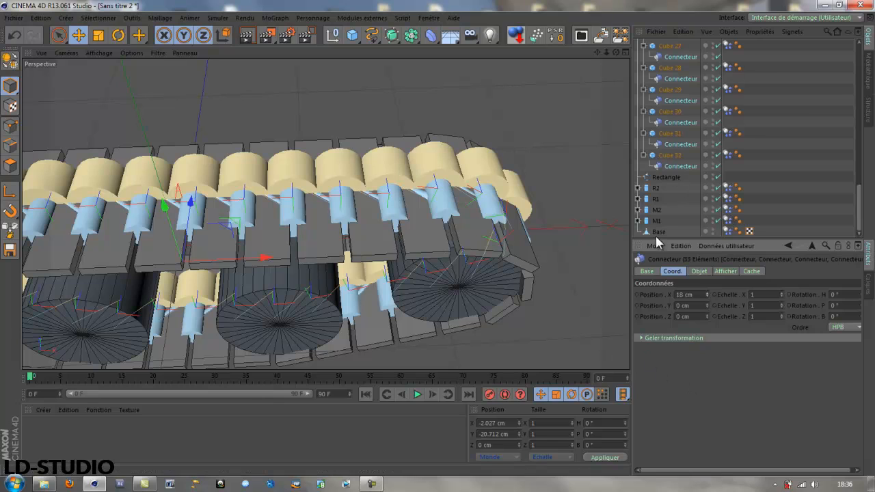
pyautogui.click(767, 130)
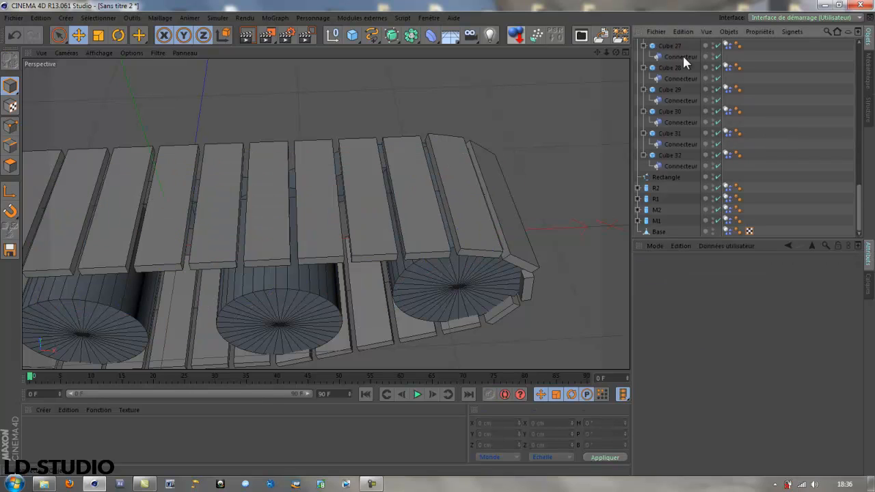
# Try shifting Cube 4's hinge connector to about -33.6 cm in Y to inspect its shape, and undo the move.
pyautogui.scroll(4, 673, 82)
pyautogui.scroll(10, 671, 95)
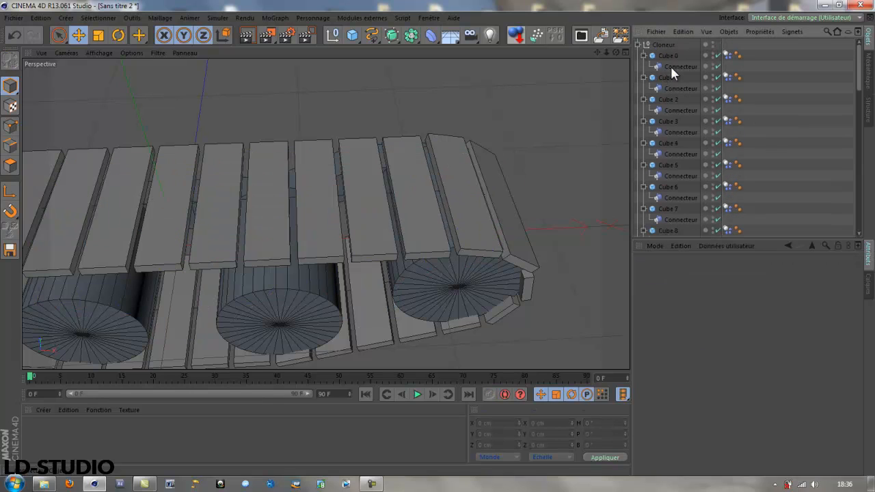
pyautogui.click(674, 151)
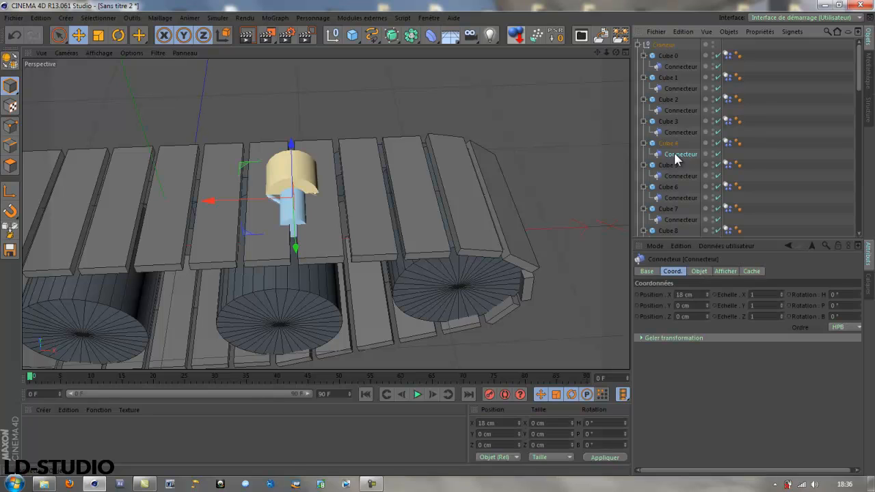
pyautogui.keyDown('alt'); pyautogui.moveTo(302, 282); pyautogui.dragTo(305, 196); pyautogui.keyUp('alt')
pyautogui.keyDown('alt'); pyautogui.moveTo(293, 273); pyautogui.dragTo(226, 203); pyautogui.keyUp('alt')
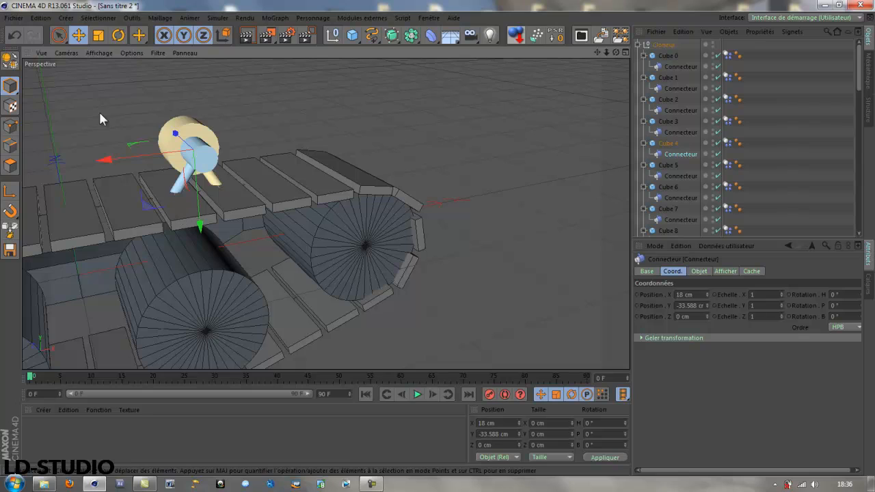
pyautogui.click(16, 35)
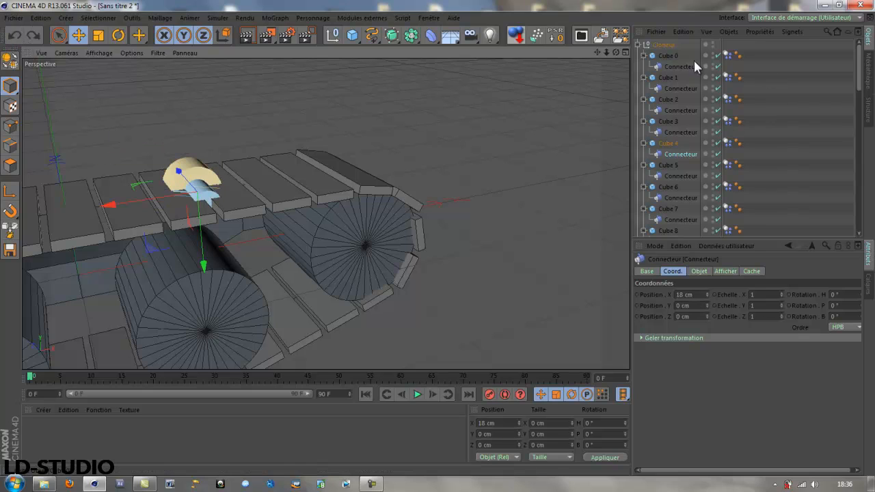
# Collapse the Cloneur hierarchy, clear the selection and bring the whole track into view.
pyautogui.click(636, 43)
pyautogui.click(667, 135)
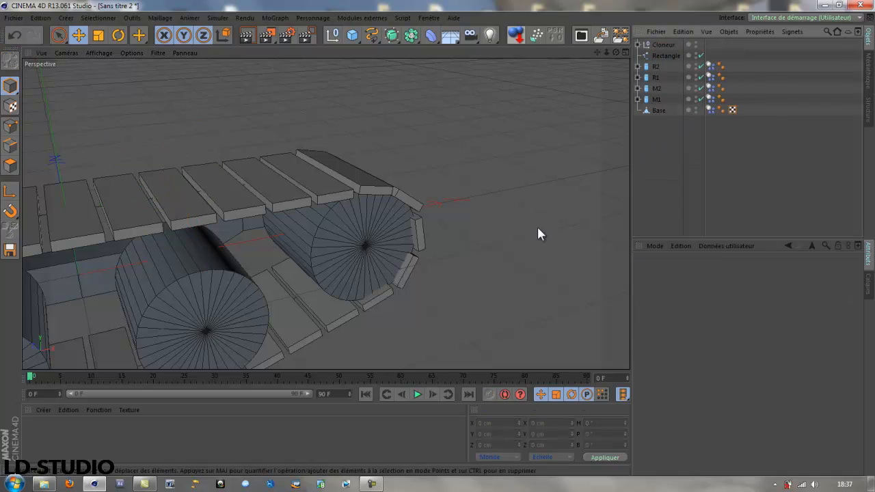
pyautogui.keyDown('alt'); pyautogui.moveTo(537, 228); pyautogui.dragTo(377, 295); pyautogui.keyUp('alt')
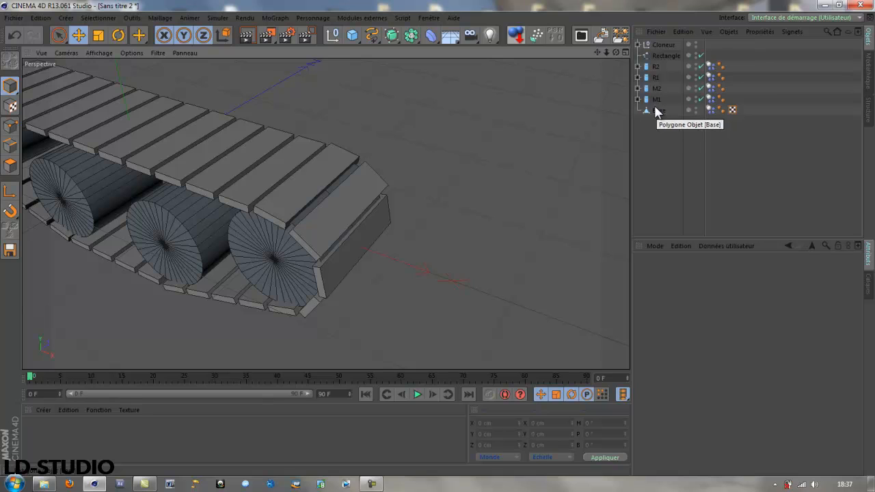
pyautogui.keyDown('alt'); pyautogui.moveTo(385, 309); pyautogui.dragTo(471, 252, button='middle'); pyautogui.keyUp('alt')
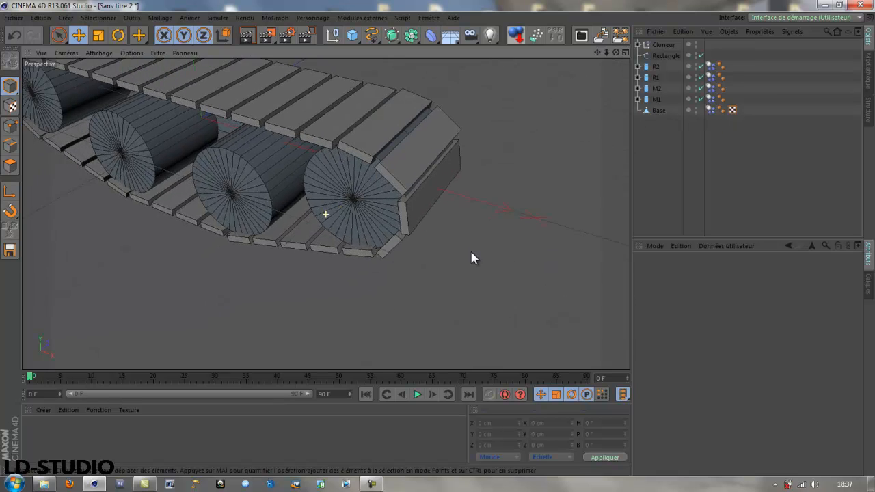
pyautogui.scroll(-4, 470, 252)
pyautogui.keyDown('alt'); pyautogui.moveTo(490, 284); pyautogui.dragTo(485, 296, button='middle'); pyautogui.keyUp('alt')
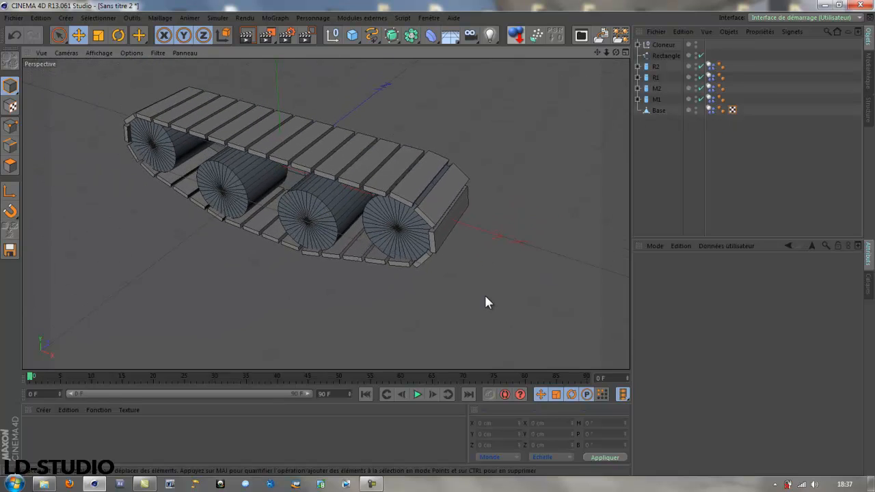
# Reveal the children of M1 and M2 and examine the object settings of M1's Moteur.
pyautogui.click(637, 99)
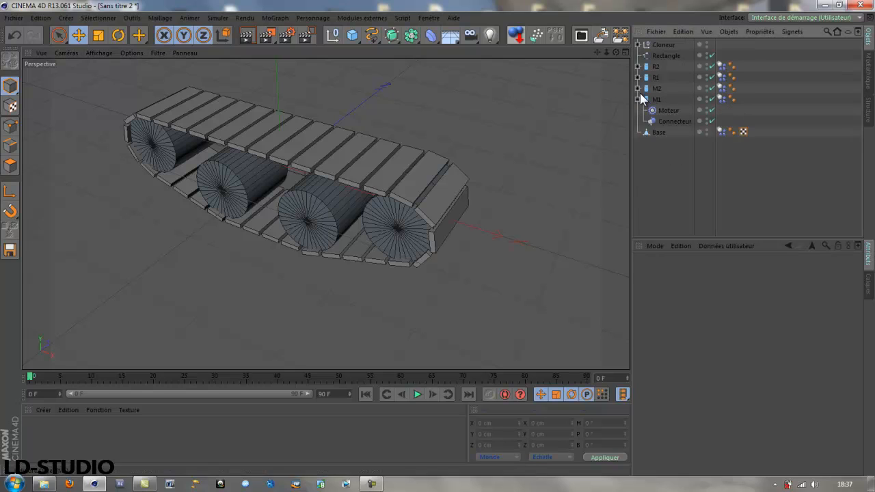
pyautogui.click(637, 88)
pyautogui.click(666, 131)
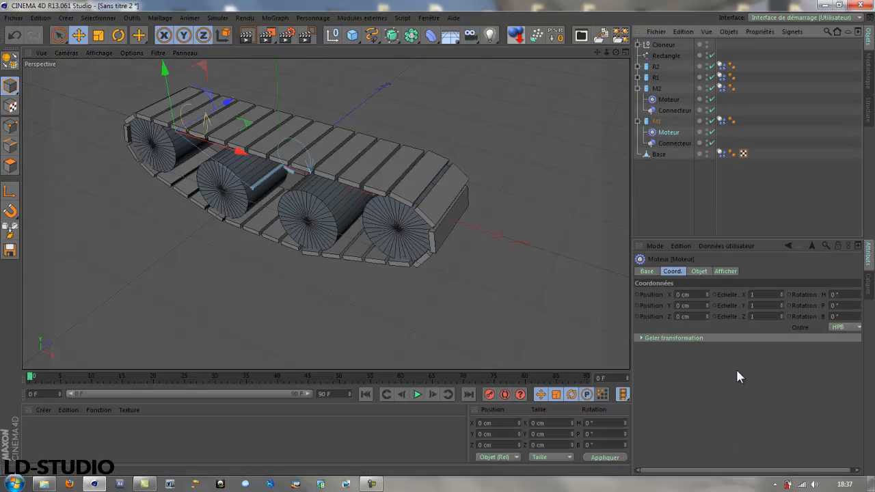
pyautogui.click(698, 271)
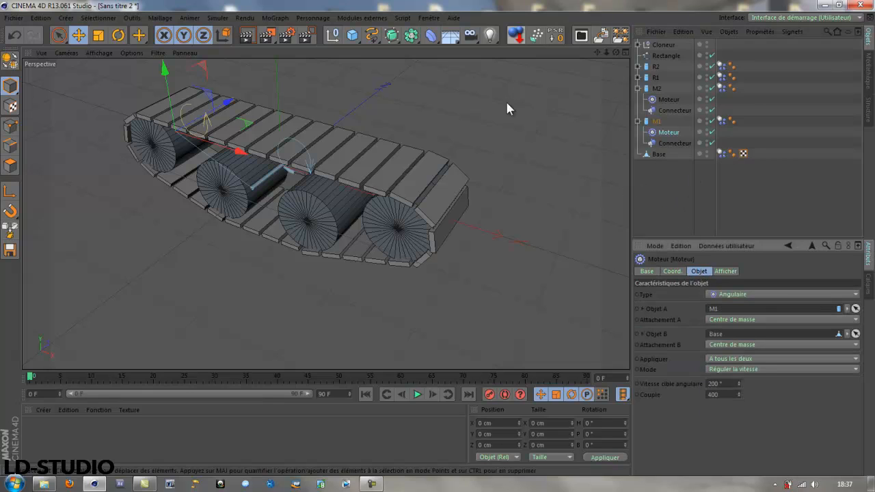
# Add a Sol floor below the track at about -105.6 cm in Y and make it a collision body.
pyautogui.click(451, 40)
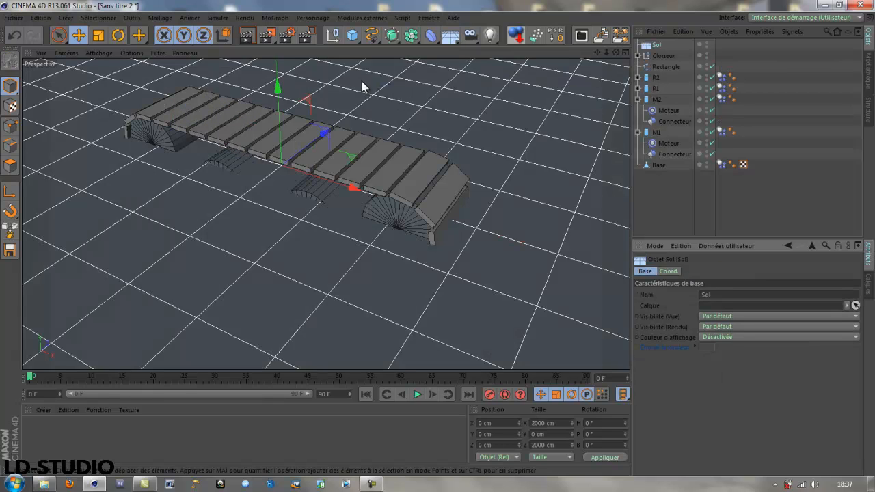
pyautogui.moveTo(277, 82); pyautogui.dragTo(263, 151)
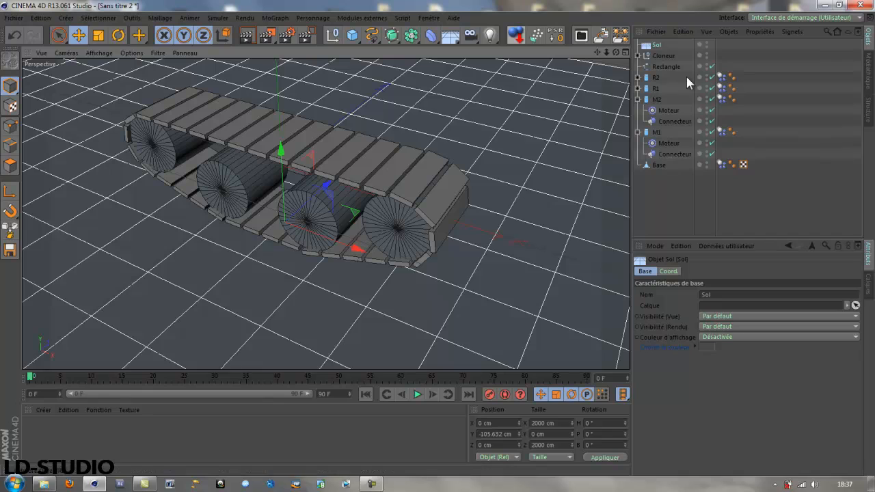
pyautogui.rightClick(655, 45)
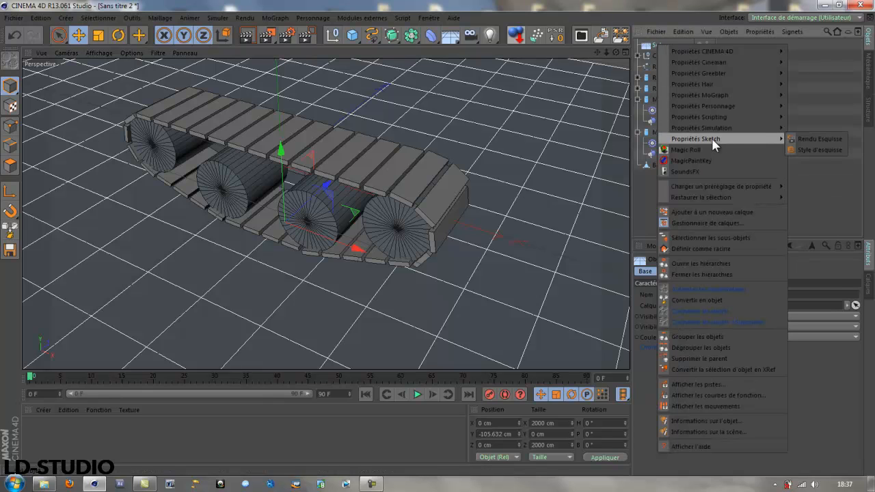
pyautogui.moveTo(712, 137)
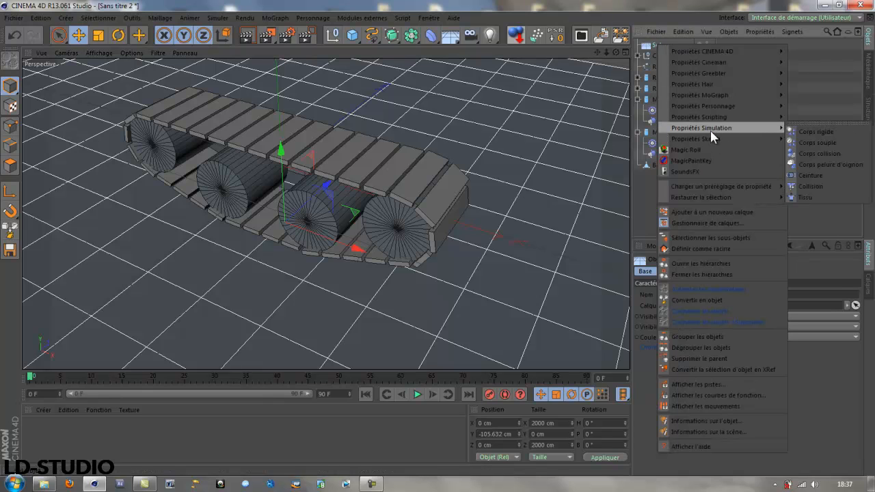
pyautogui.click(811, 151)
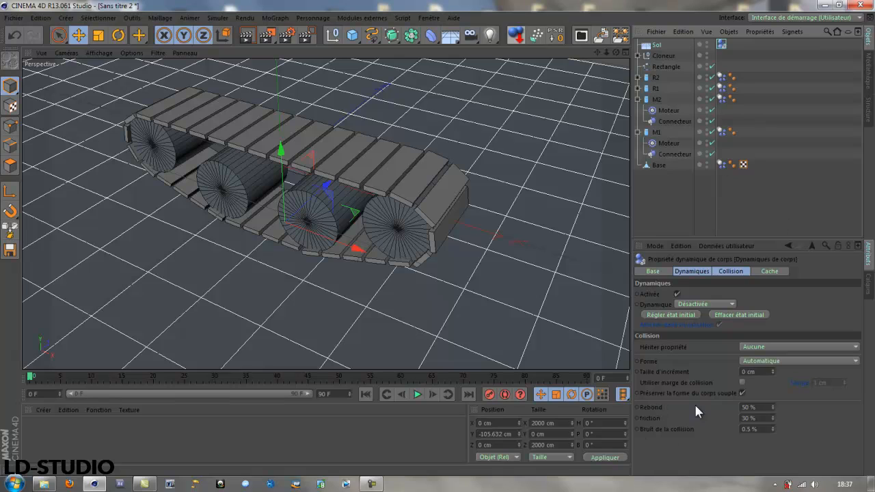
# Set the floor's collision Rebond to 0 % and its Friction to 100 %.
pyautogui.doubleClick(757, 407)
pyautogui.write('0')
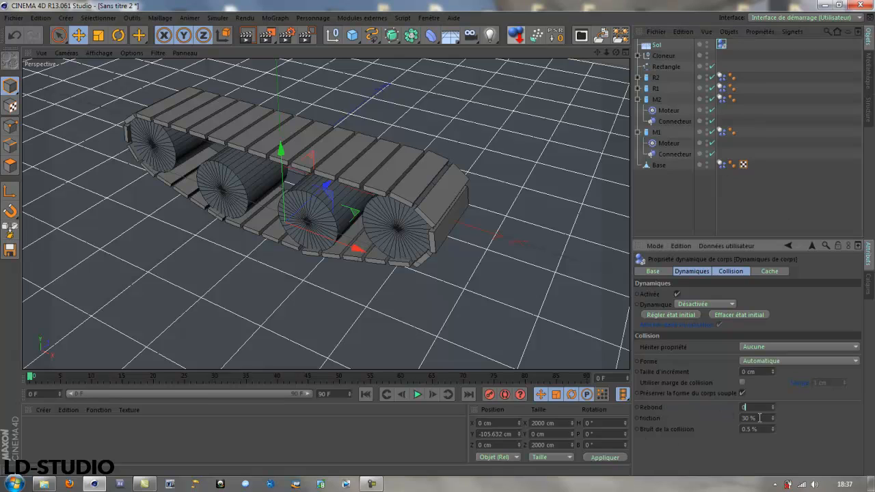
pyautogui.press('Tab')
# Play the first few frames of the simulation, stop it and return to the start frame.
pyautogui.click(417, 395)
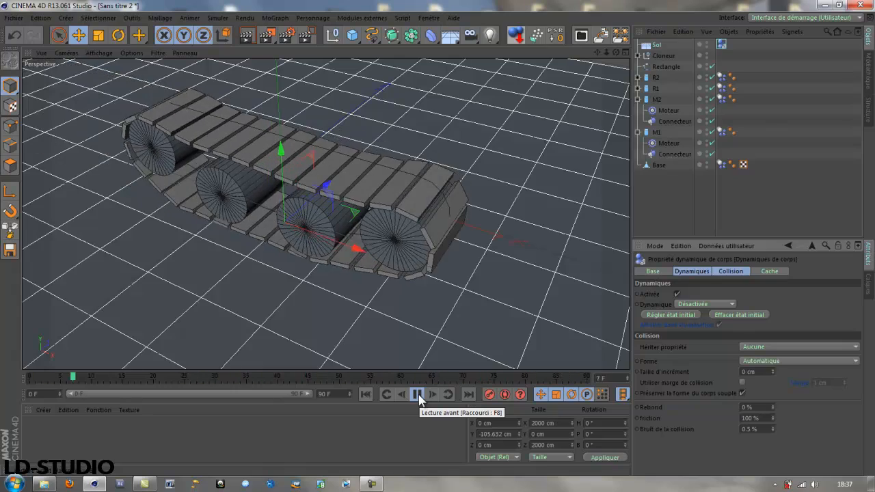
pyautogui.click(418, 396)
pyautogui.click(366, 395)
# Set the animation's end to 600 F and extend the preview range to cover all 600 frames.
pyautogui.moveTo(339, 395); pyautogui.dragTo(297, 397)
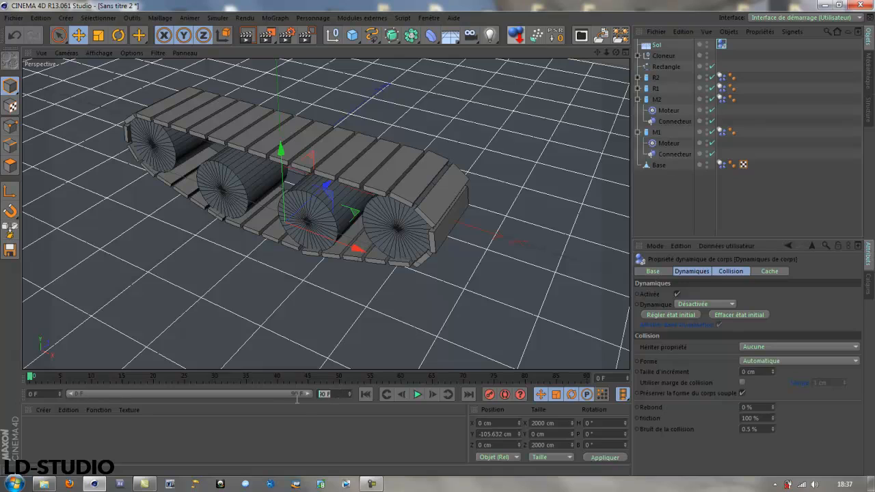
pyautogui.write('6000')
pyautogui.press('BackSpace')
pyautogui.press('Return')
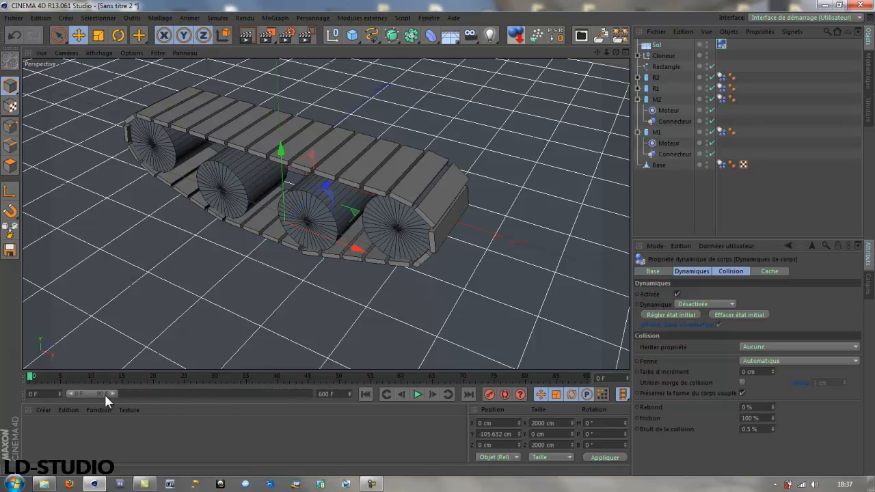
pyautogui.moveTo(113, 395); pyautogui.dragTo(320, 396)
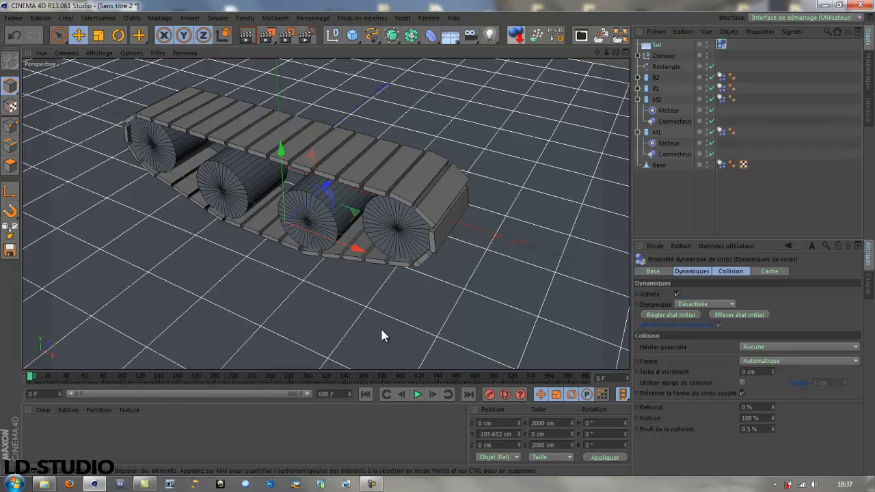
# Play the simulation to check how the track drives across the floor, and rewind to frame 0.
pyautogui.keyDown('alt'); pyautogui.moveTo(393, 321); pyautogui.dragTo(362, 293); pyautogui.keyUp('alt')
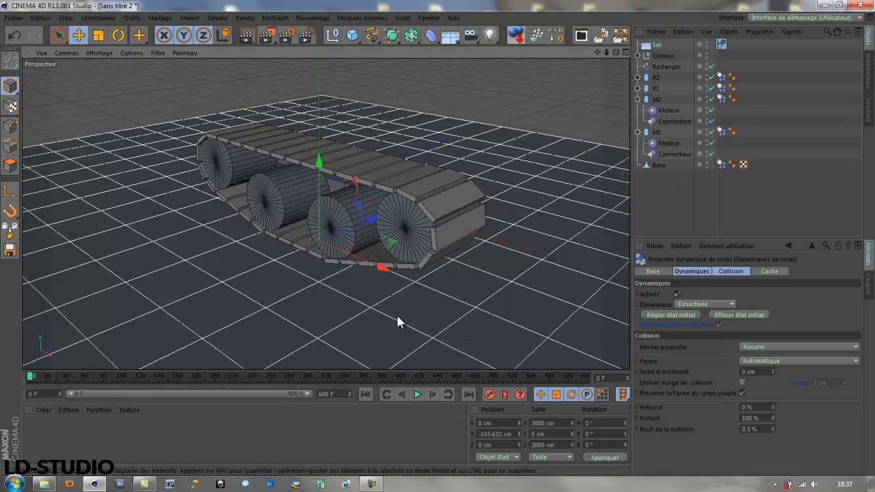
pyautogui.click(418, 394)
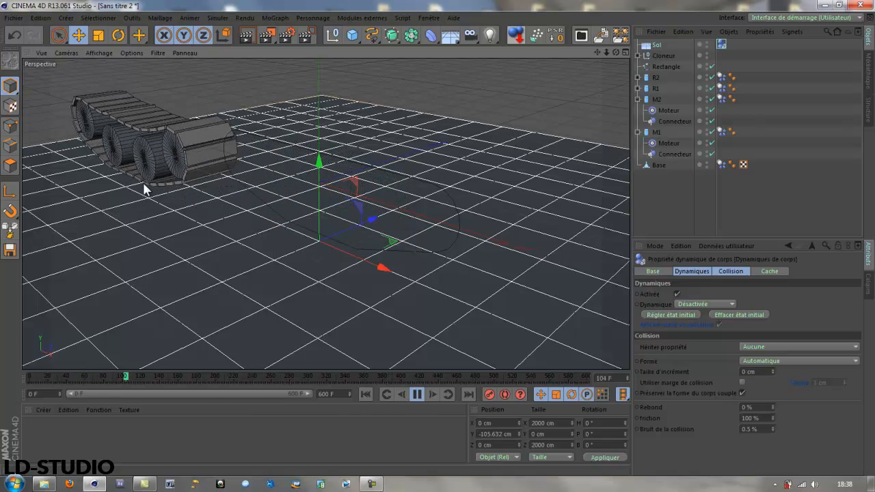
pyautogui.click(416, 395)
pyautogui.click(367, 395)
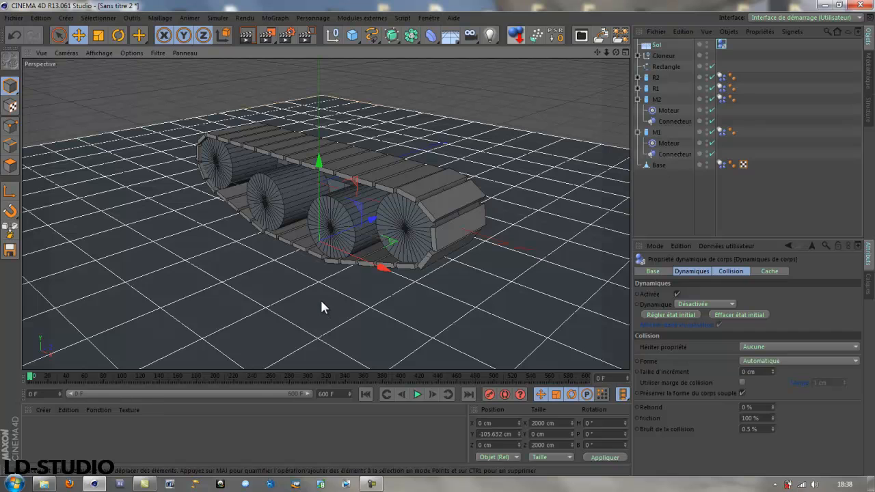
# Examine the dynamics and collision settings of wheel R1's body tag.
pyautogui.keyDown('alt'); pyautogui.moveTo(322, 306); pyautogui.dragTo(339, 314); pyautogui.keyUp('alt')
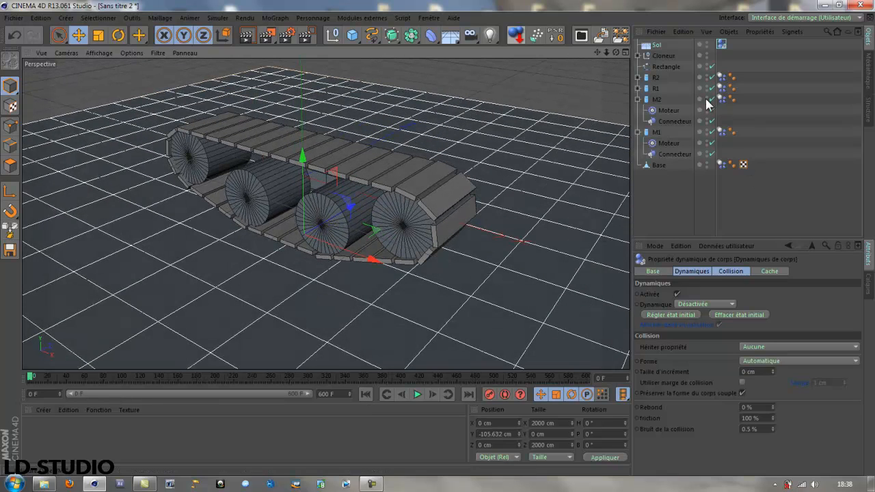
pyautogui.click(720, 88)
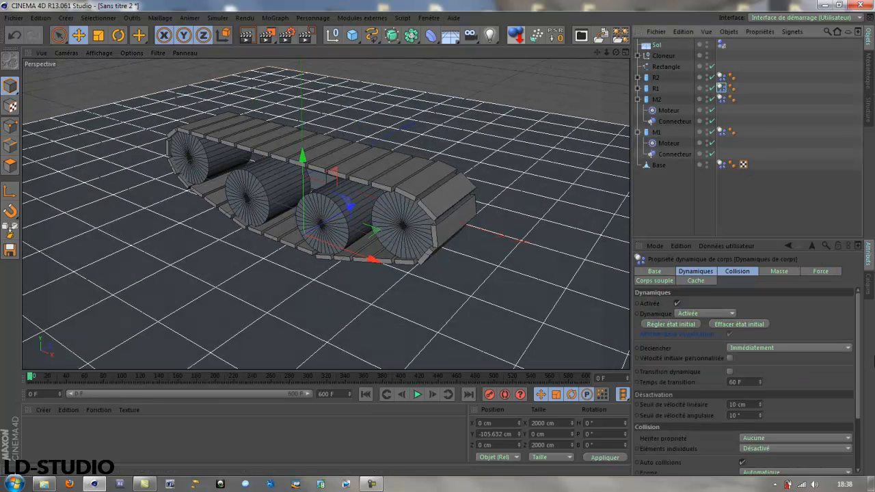
pyautogui.scroll(-3, 862, 367)
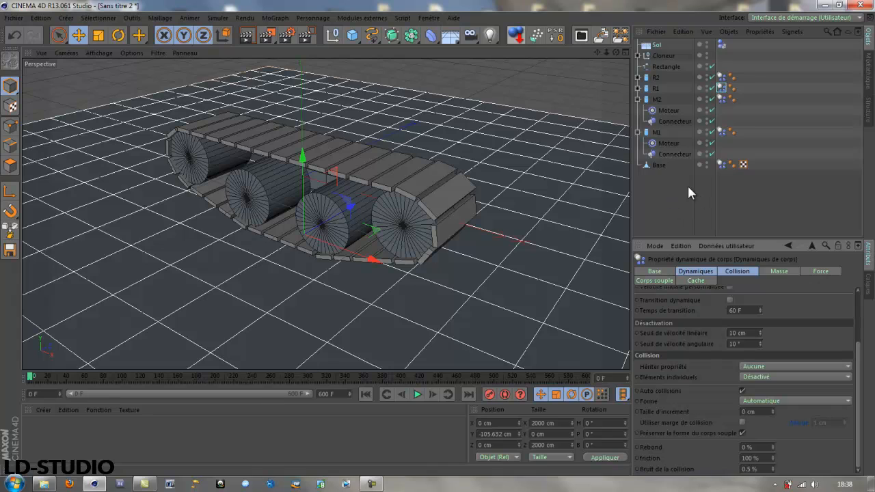
# Set the radius of both motorised wheels, M1 and M2, to 51 cm.
pyautogui.click(398, 222)
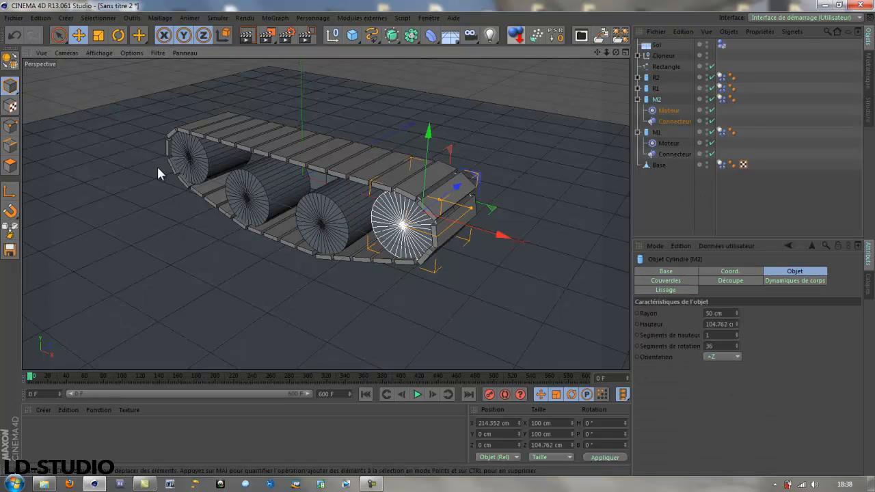
pyautogui.keyDown('shift'); pyautogui.click(204, 169); pyautogui.keyUp('shift')
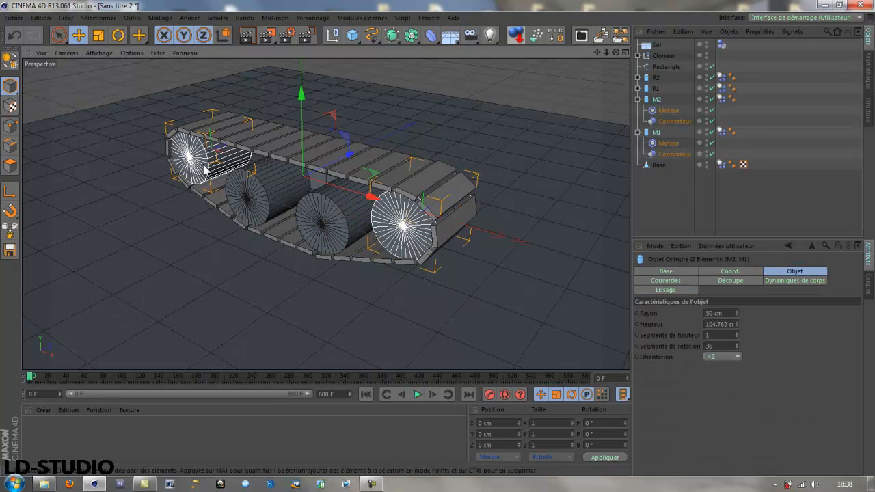
pyautogui.click(736, 311)
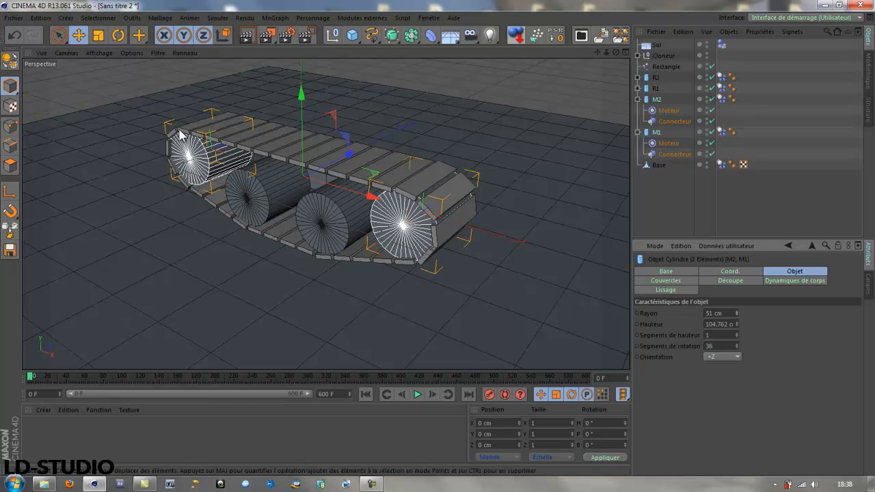
# Play the simulation to check the track with the enlarged motor wheels, and rewind to frame 0.
pyautogui.click(417, 394)
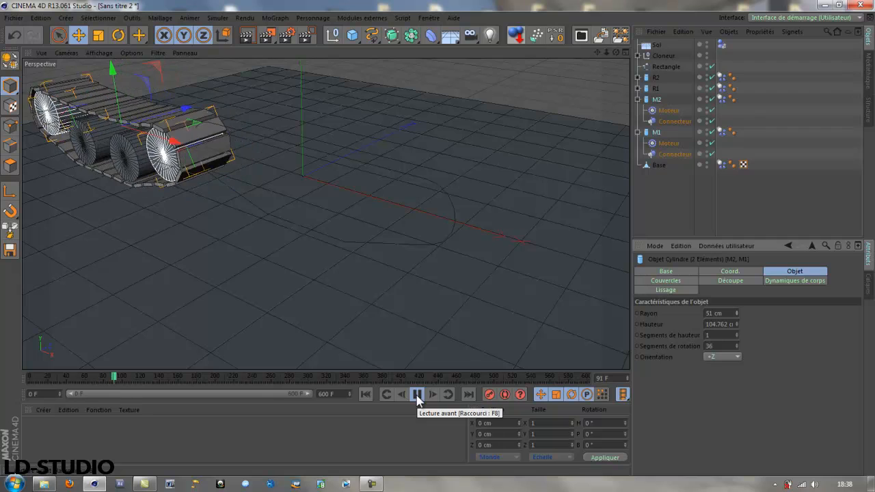
pyautogui.click(417, 394)
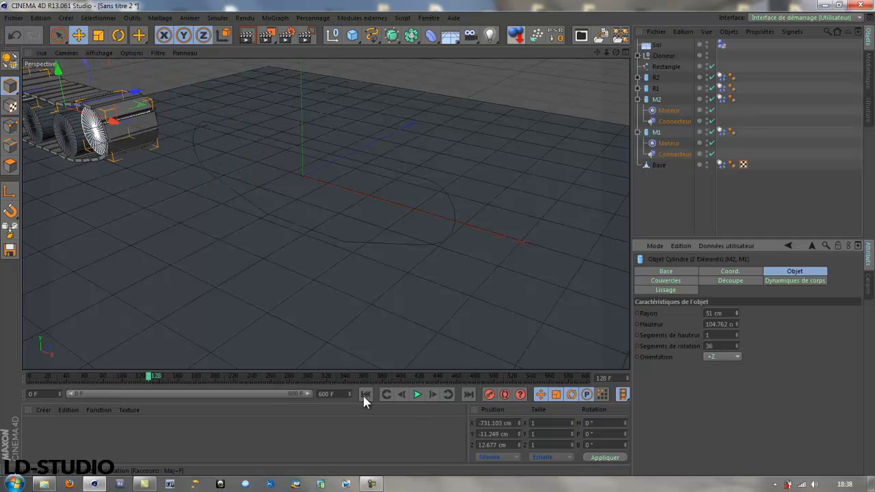
pyautogui.click(365, 394)
# Group all objects except Sol under a null object and name it Chenille gauche.
pyautogui.click(390, 178)
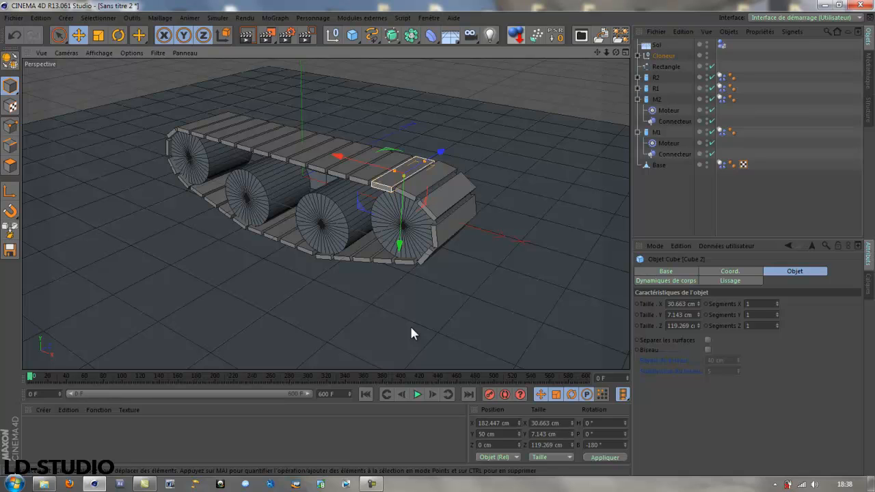
pyautogui.keyDown('alt'); pyautogui.moveTo(410, 329); pyautogui.dragTo(321, 326); pyautogui.keyUp('alt')
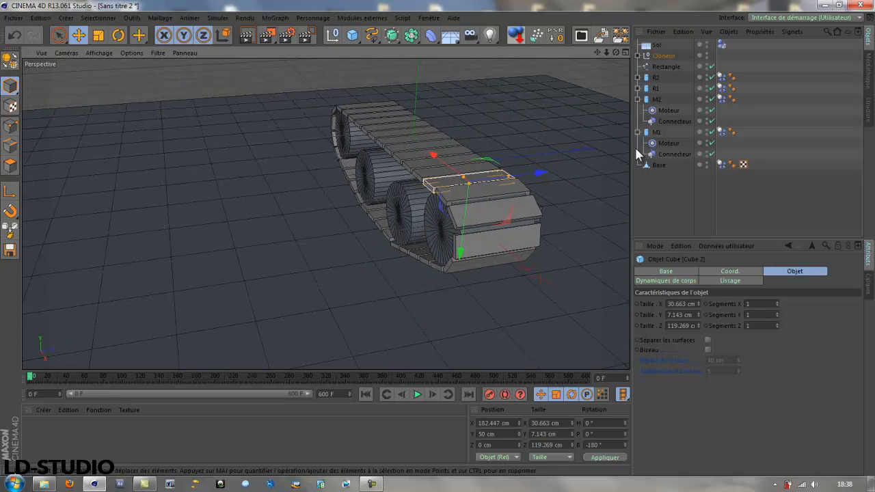
pyautogui.click(661, 195)
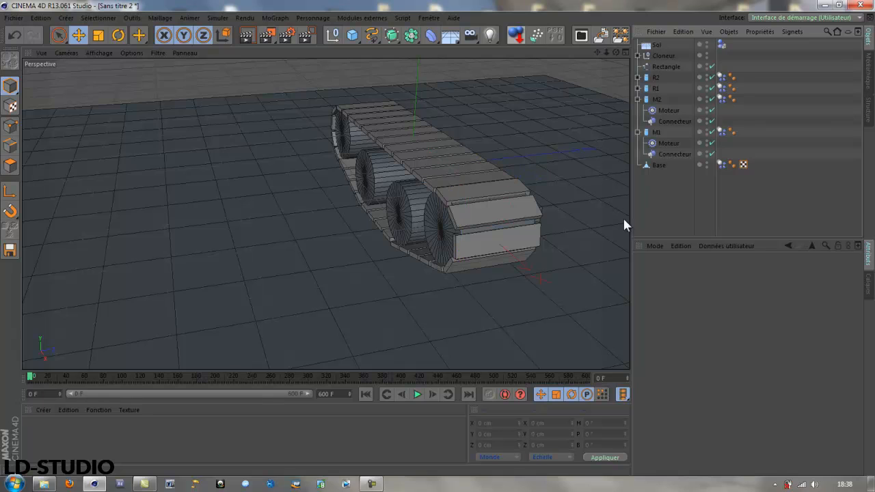
pyautogui.keyDown('alt'); pyautogui.moveTo(516, 306); pyautogui.dragTo(250, 335); pyautogui.keyUp('alt')
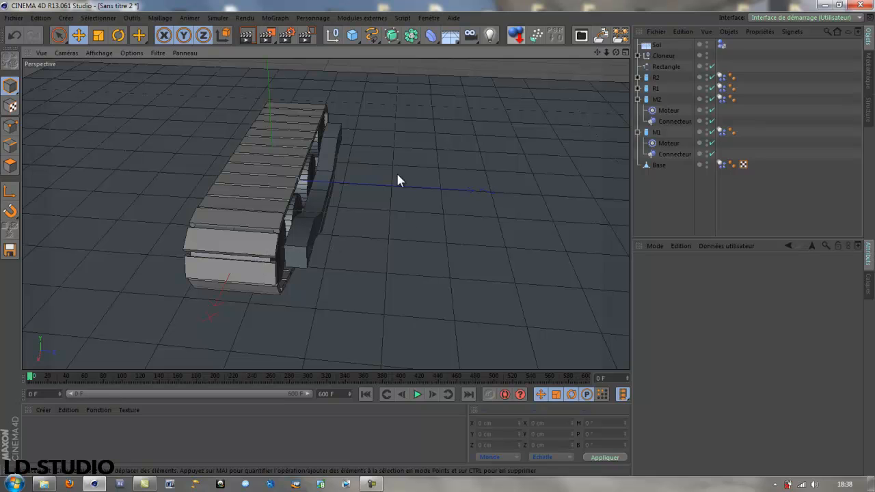
pyautogui.moveTo(671, 183); pyautogui.dragTo(650, 52)
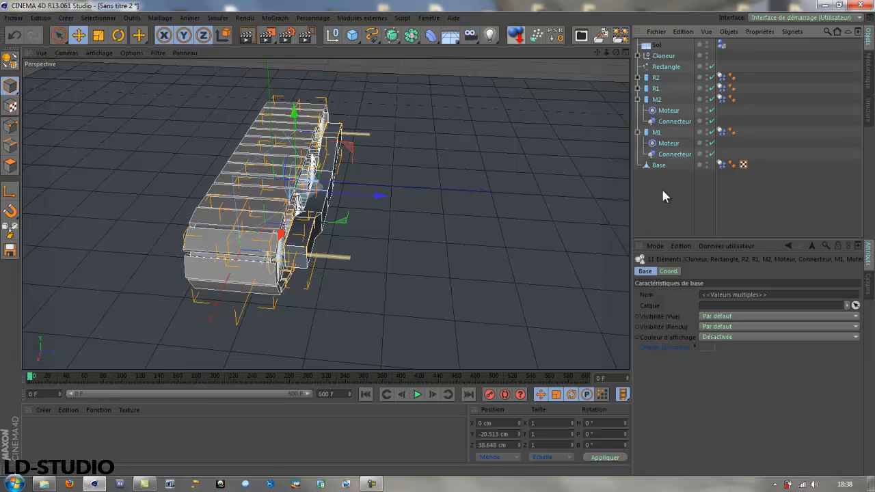
pyautogui.hotkey('alt', 'g')
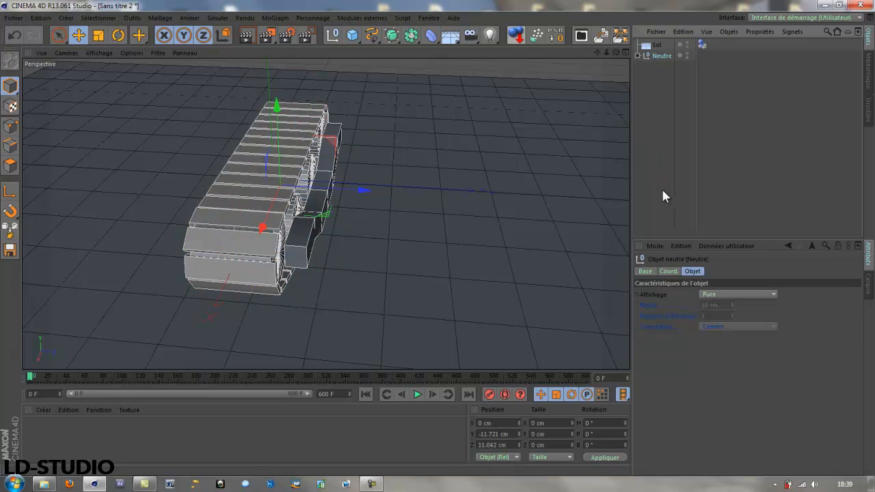
pyautogui.doubleClick(662, 56)
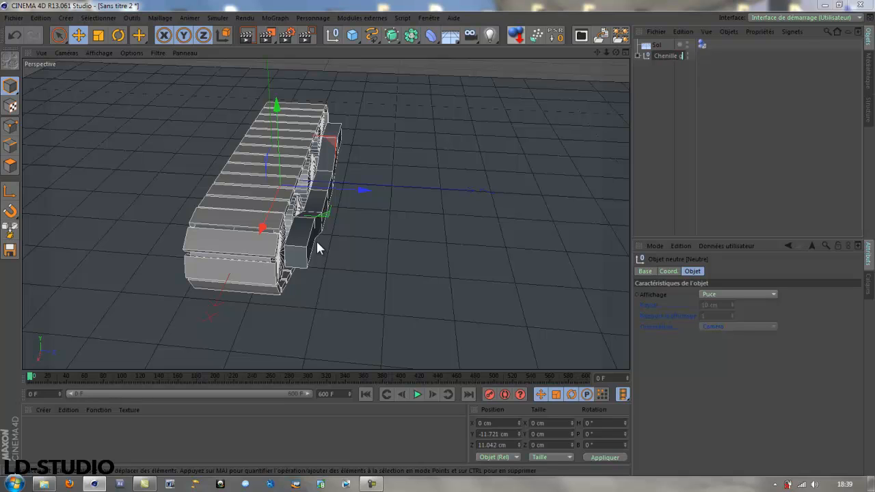
pyautogui.write('Chenille gauche')
pyautogui.press('Return')
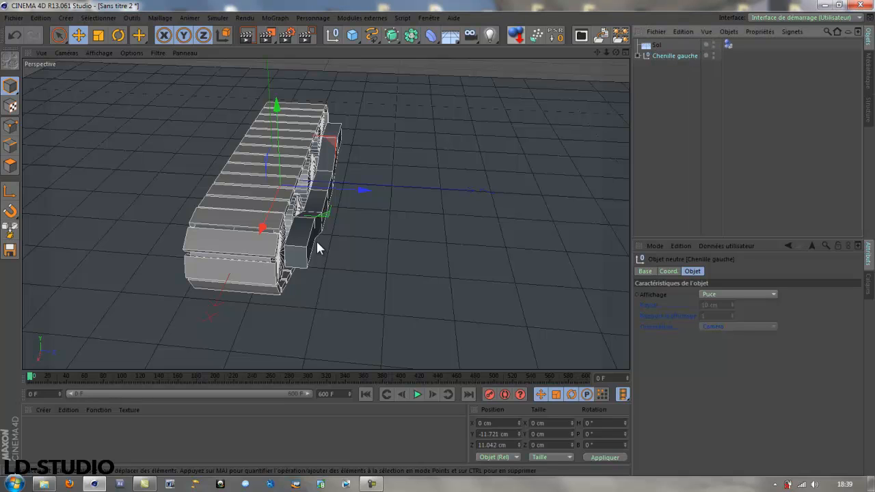
# Duplicate the Chenille gauche group and rename the copy Chenille droite.
pyautogui.click(670, 76)
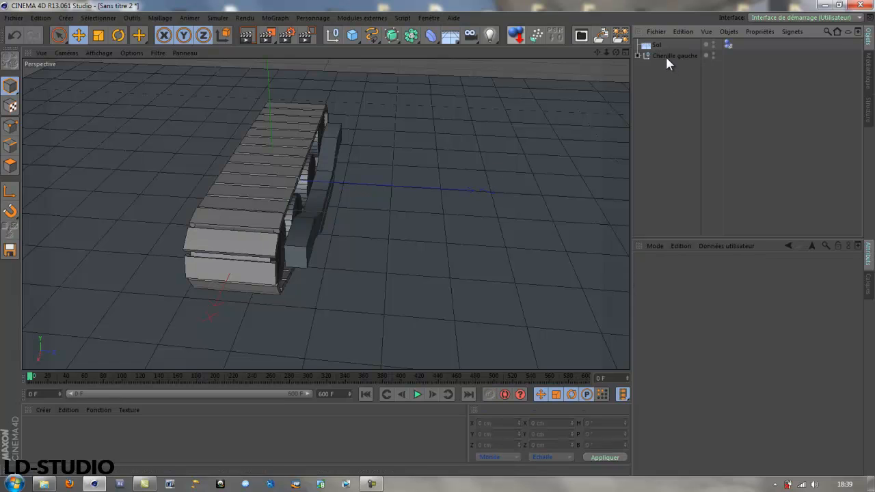
pyautogui.click(666, 57)
pyautogui.hotkey('ctrl', 'c')
pyautogui.hotkey('ctrl', 'v')
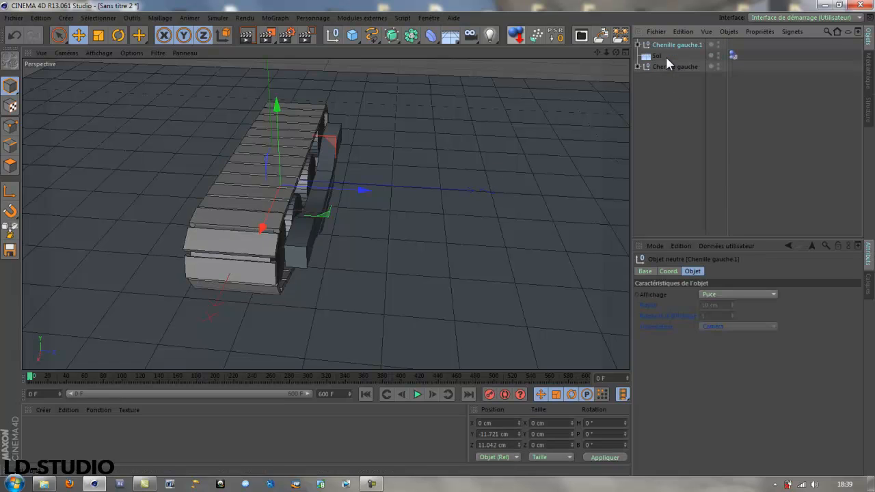
pyautogui.doubleClick(673, 45)
pyautogui.moveTo(706, 45); pyautogui.dragTo(682, 46)
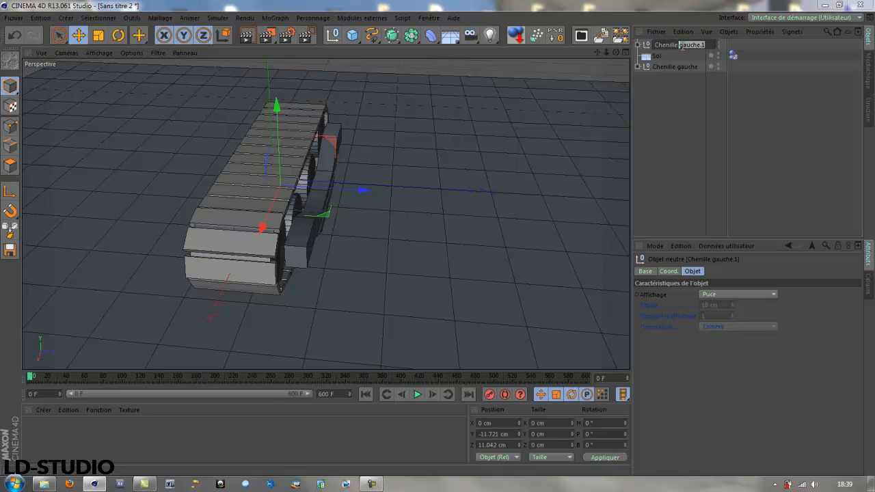
pyautogui.write('droite')
pyautogui.press('Return')
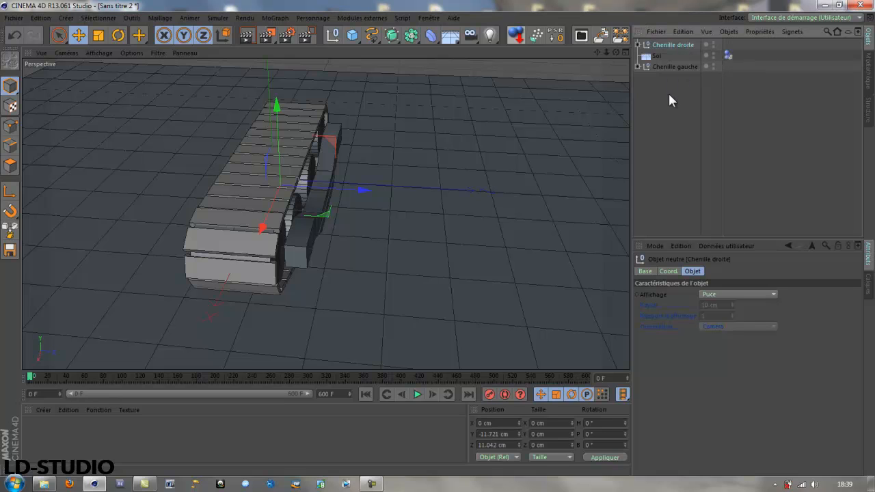
# Move Chenille droite beside the first track at about Z 205 cm, and shift its Base to its inner side at about Z -88 cm.
pyautogui.moveTo(362, 192); pyautogui.dragTo(481, 213)
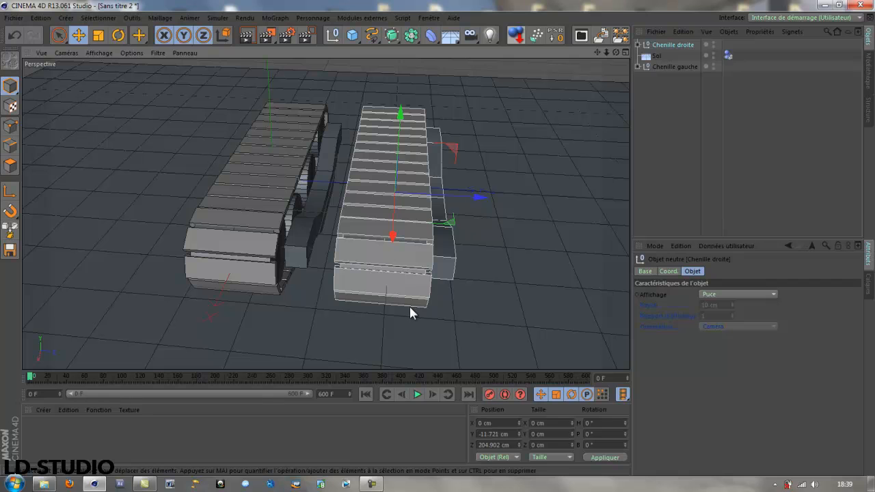
pyautogui.keyDown('alt'); pyautogui.moveTo(409, 311); pyautogui.dragTo(440, 296); pyautogui.keyUp('alt')
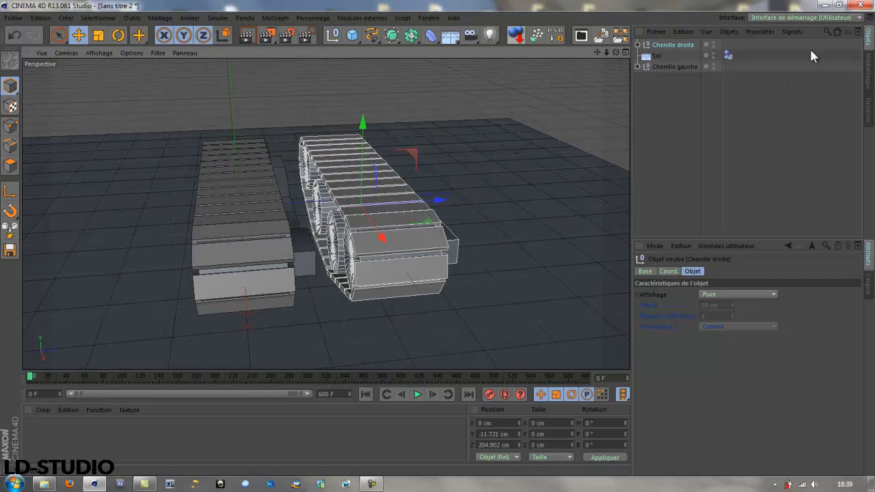
pyautogui.click(638, 45)
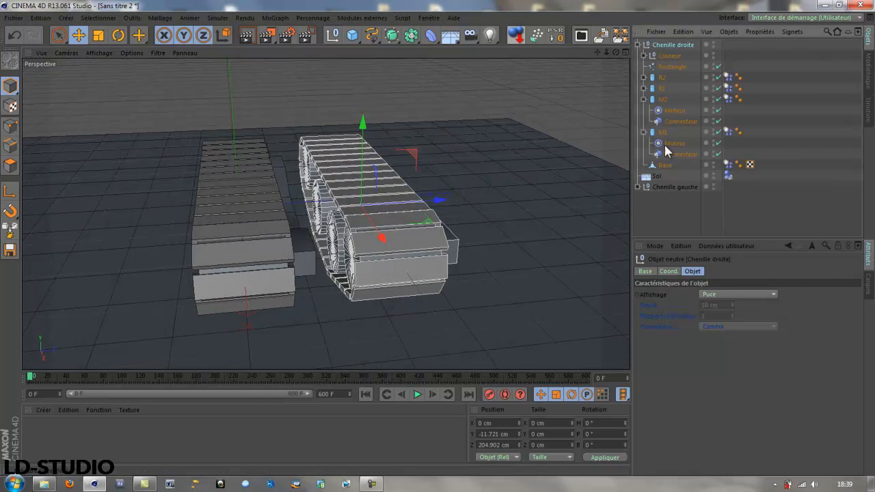
pyautogui.click(666, 168)
pyautogui.keyDown('alt'); pyautogui.moveTo(400, 190); pyautogui.dragTo(293, 185); pyautogui.keyUp('alt')
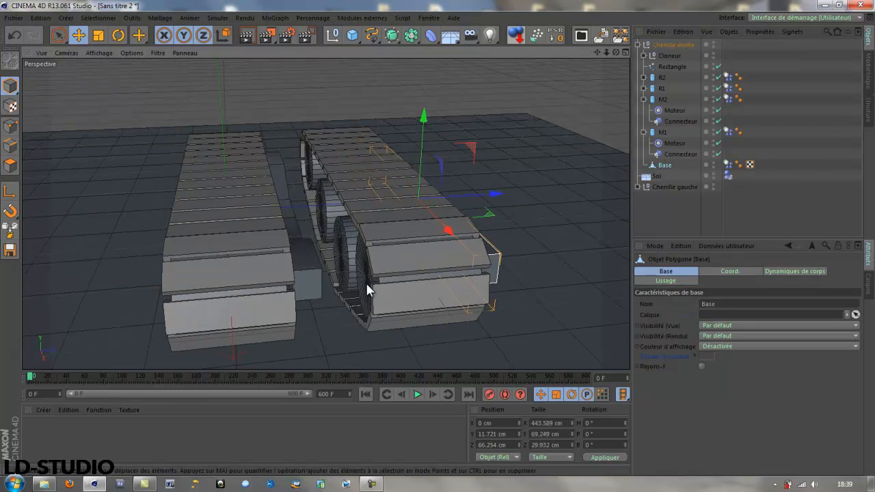
pyautogui.keyDown('alt'); pyautogui.moveTo(365, 285); pyautogui.dragTo(359, 280); pyautogui.keyUp('alt')
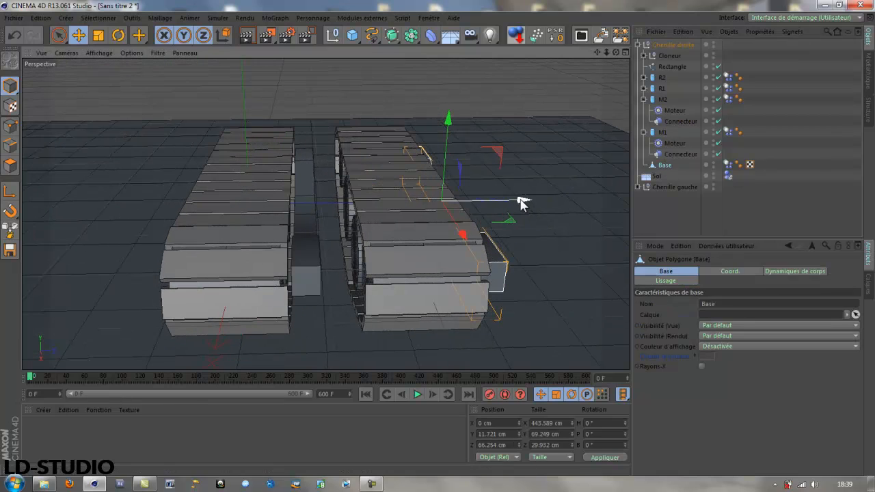
pyautogui.moveTo(523, 199); pyautogui.dragTo(414, 216)
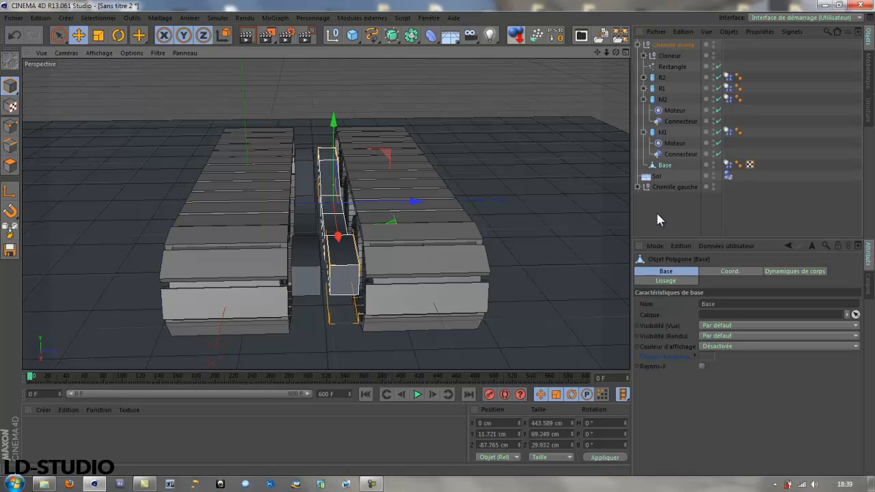
# Play the simulation to check both tracks driving side by side, and rewind to frame 0.
pyautogui.click(417, 394)
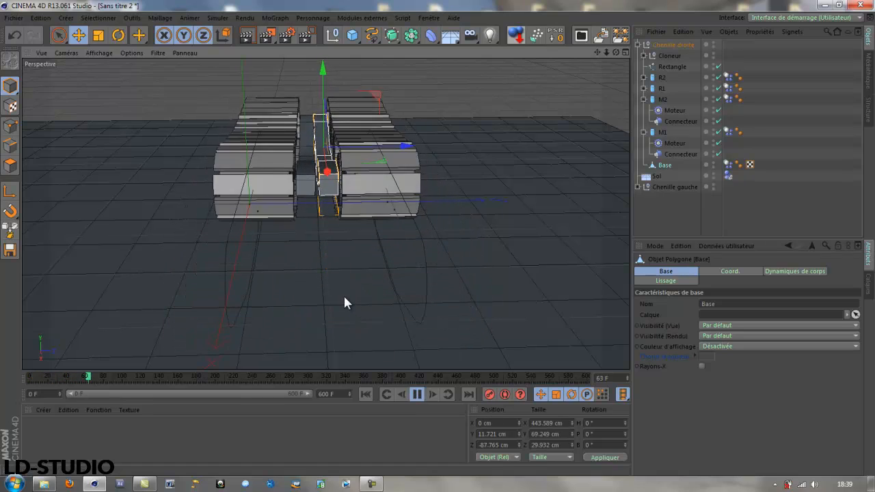
pyautogui.click(416, 395)
pyautogui.click(366, 393)
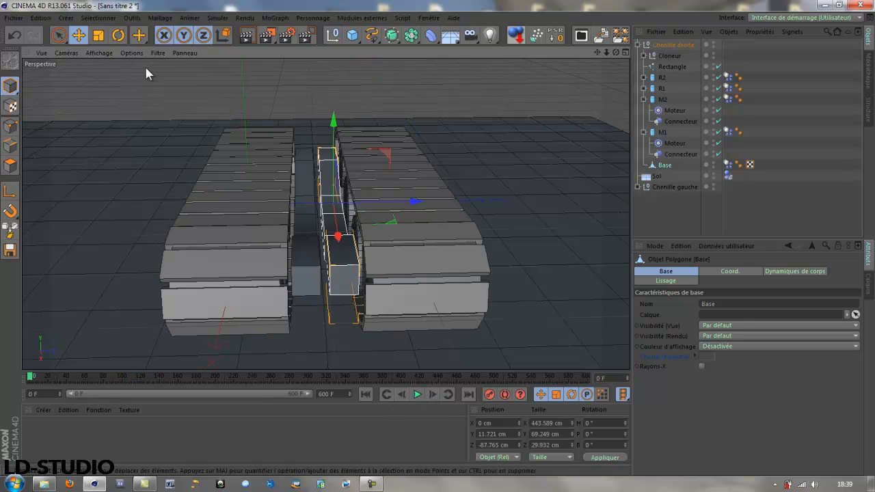
# Add a dynamics connector under Chenille droite's Base, linking that Base as object A and Chenille gauche's Base as object B.
pyautogui.click(218, 19)
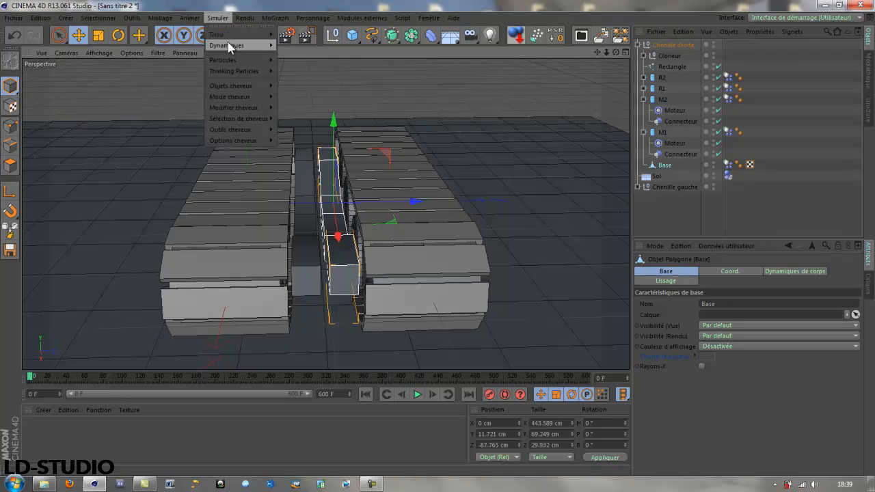
pyautogui.moveTo(249, 45)
pyautogui.click(295, 49)
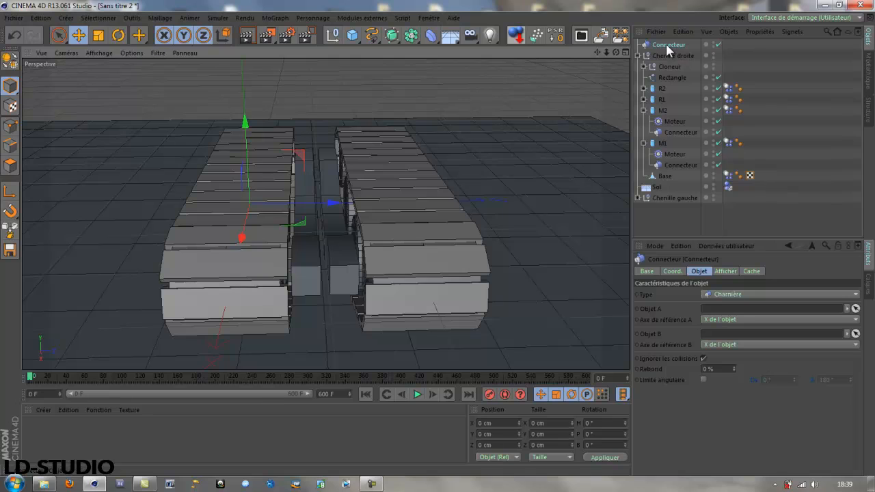
pyautogui.moveTo(666, 44); pyautogui.dragTo(710, 309)
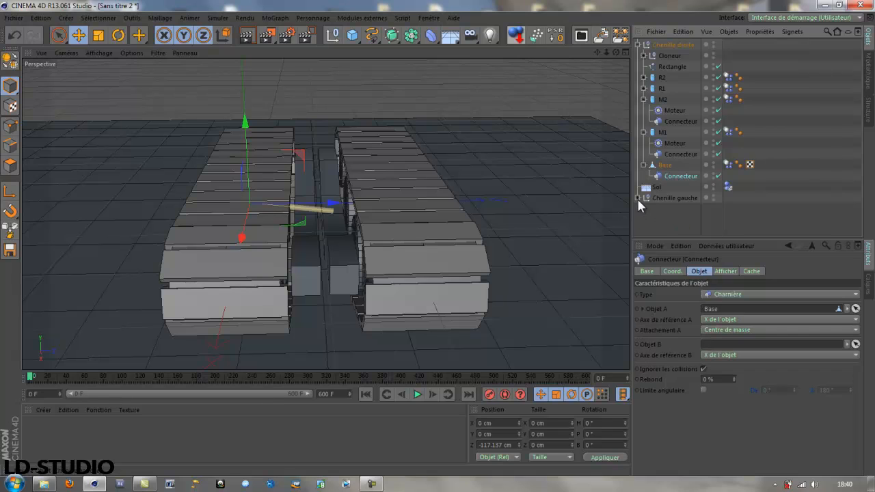
pyautogui.click(637, 198)
pyautogui.scroll(-3, 650, 209)
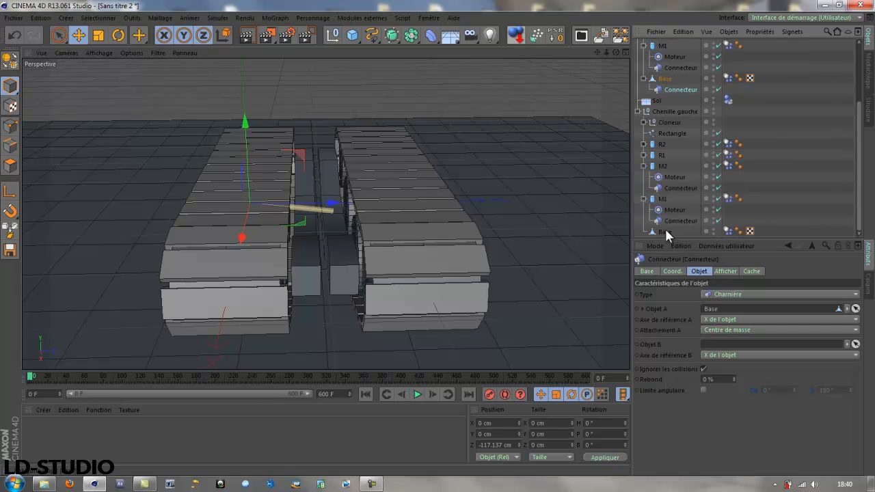
pyautogui.moveTo(664, 229); pyautogui.dragTo(712, 344)
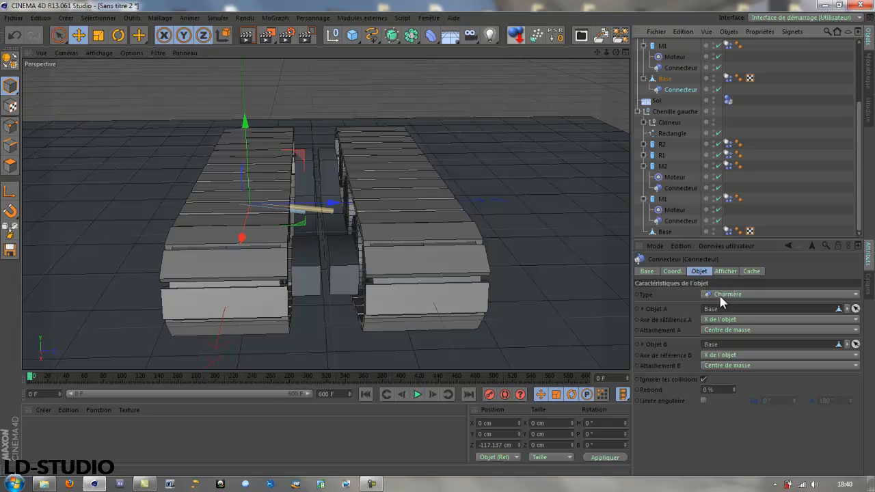
# Set the connector's type to Fixe and position it between the two Bases at about Y -13 cm, Z -21 cm.
pyautogui.click(728, 295)
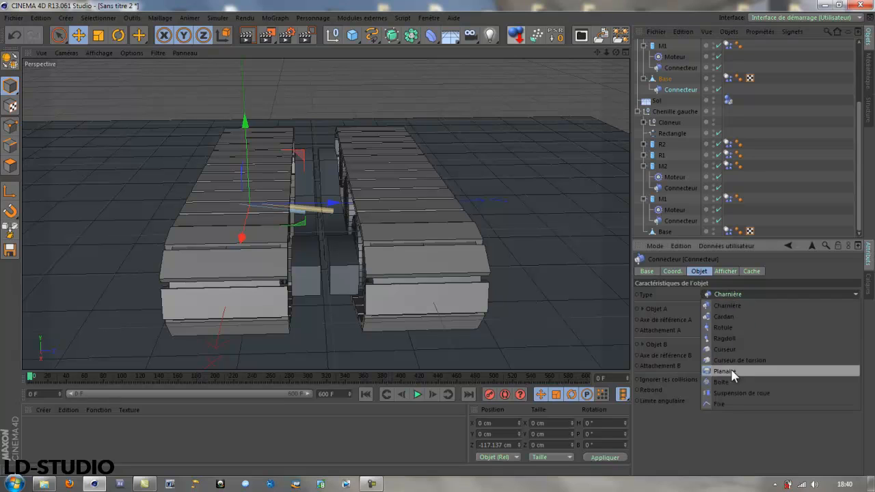
pyautogui.click(721, 404)
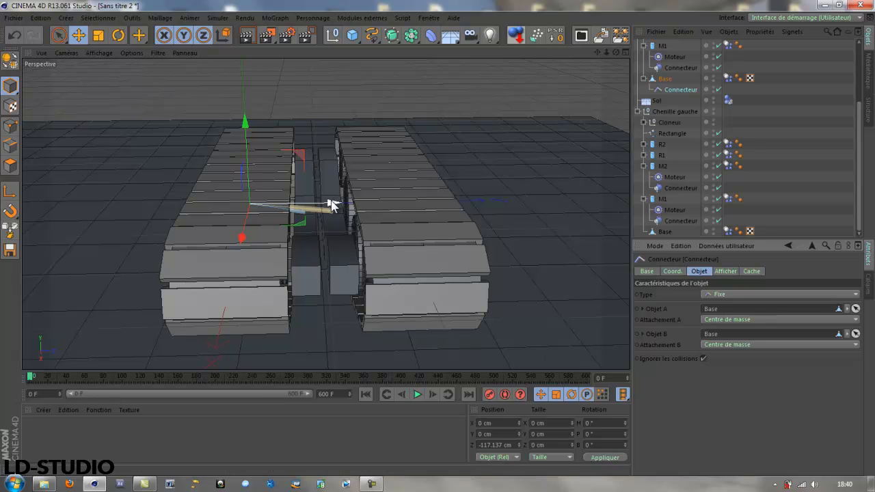
pyautogui.moveTo(332, 202); pyautogui.dragTo(403, 208)
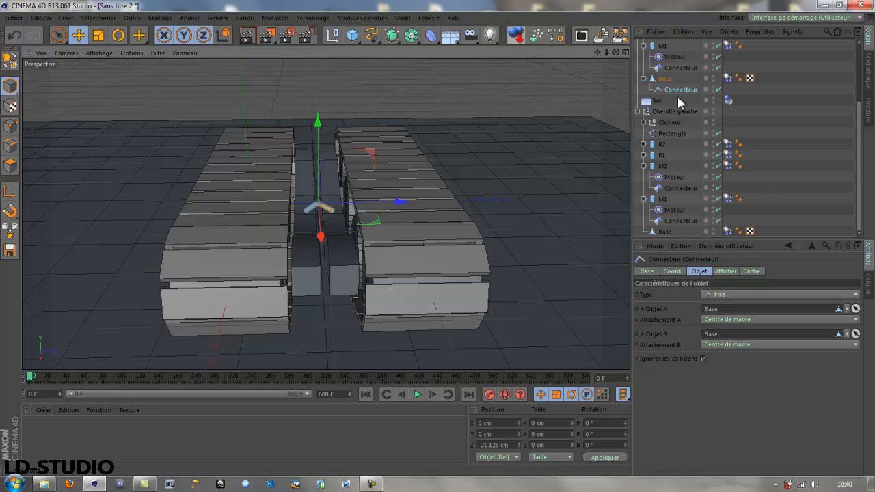
pyautogui.scroll(5, 328, 189)
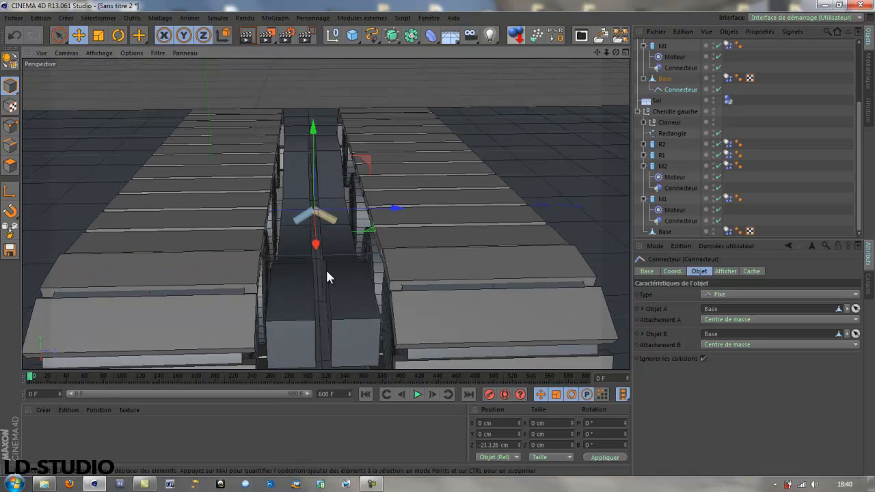
pyautogui.keyDown('alt'); pyautogui.moveTo(327, 274); pyautogui.dragTo(324, 235); pyautogui.keyUp('alt')
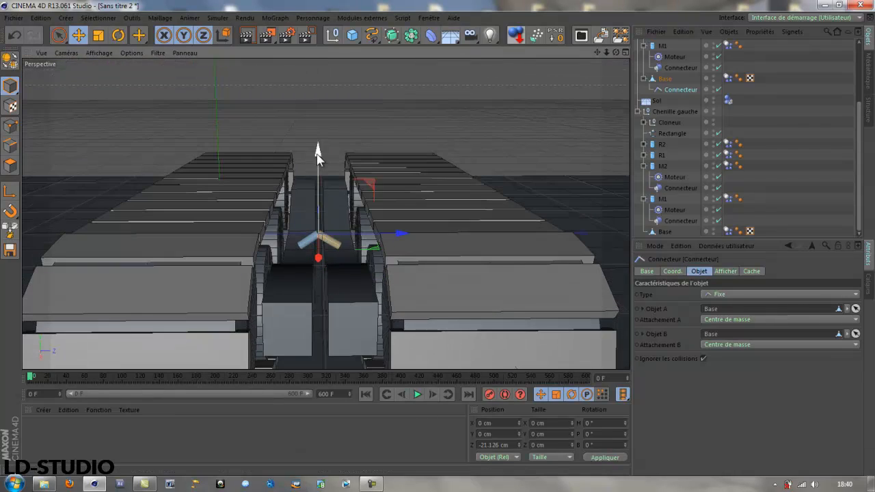
pyautogui.moveTo(317, 154); pyautogui.dragTo(317, 170)
pyautogui.scroll(-6, 322, 335)
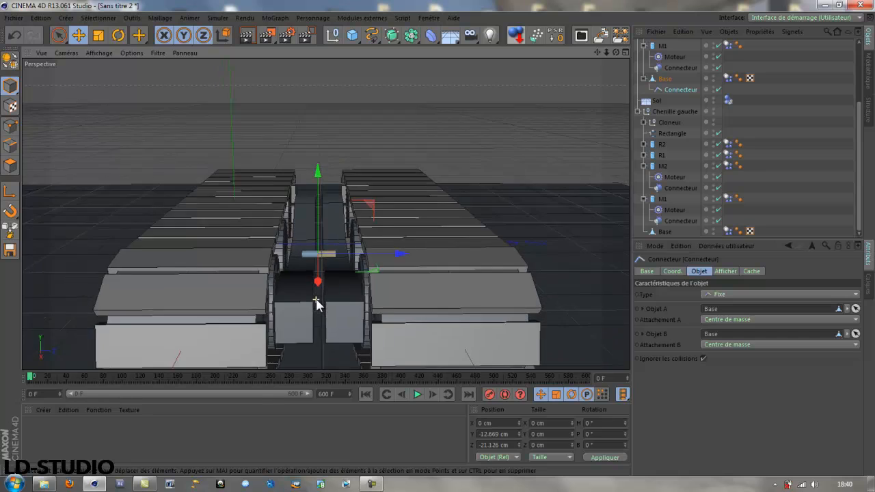
# Play the simulation to check the joined tracks driving together, and rewind to frame 0.
pyautogui.click(418, 394)
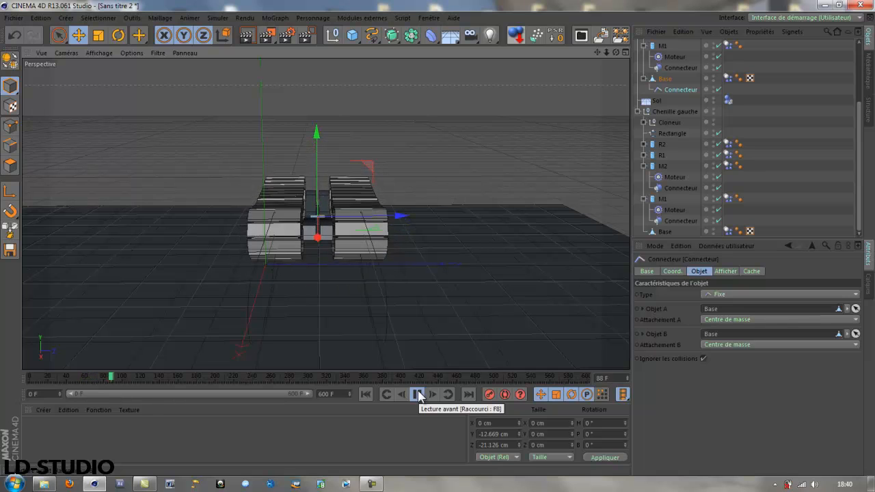
pyautogui.keyDown('alt'); pyautogui.moveTo(228, 293); pyautogui.dragTo(323, 307); pyautogui.keyUp('alt')
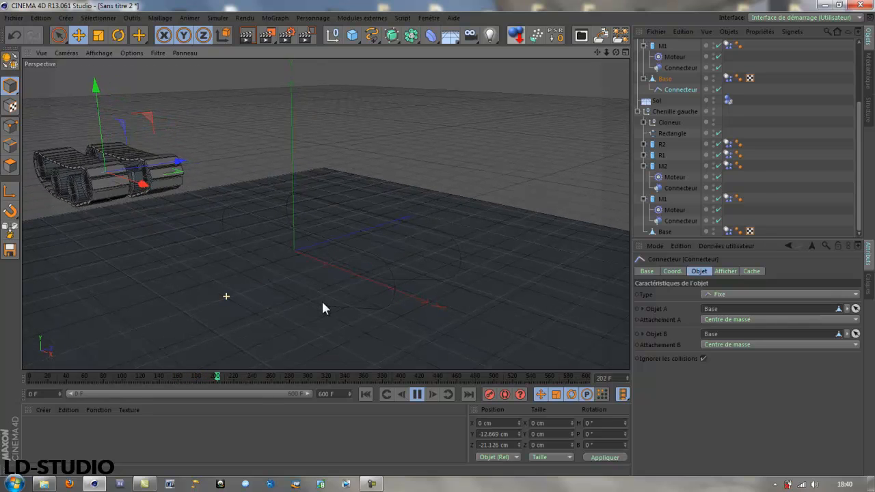
pyautogui.click(417, 394)
pyautogui.click(366, 393)
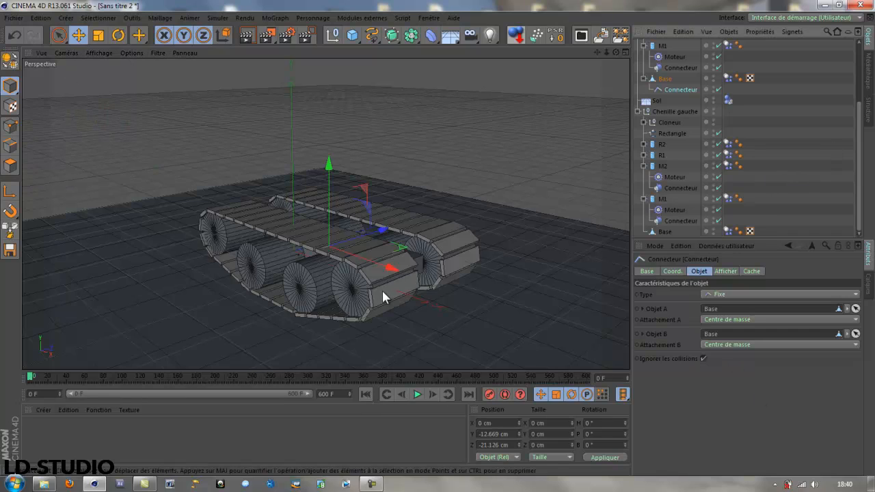
# Set the target angular speed to 300° and the torque to 600 on all four M1 and M2 motors of both tracks.
pyautogui.click(674, 177)
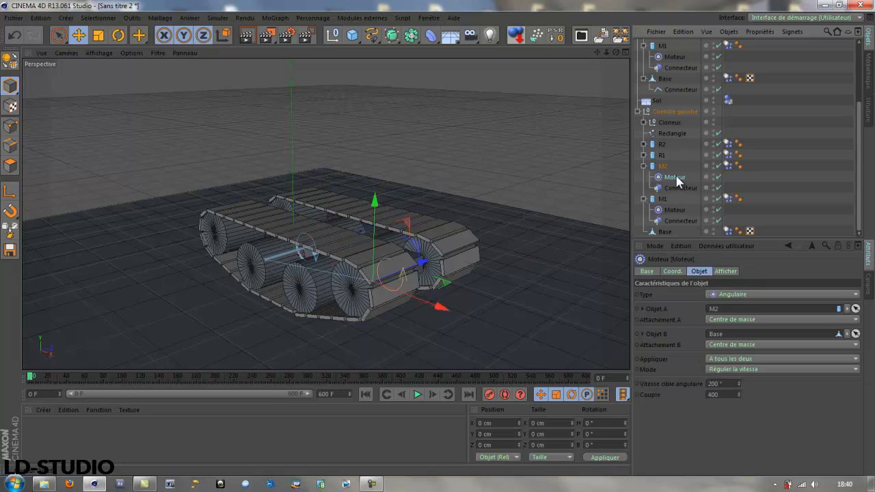
pyautogui.keyDown('ctrl'); pyautogui.click(674, 210); pyautogui.keyUp('ctrl')
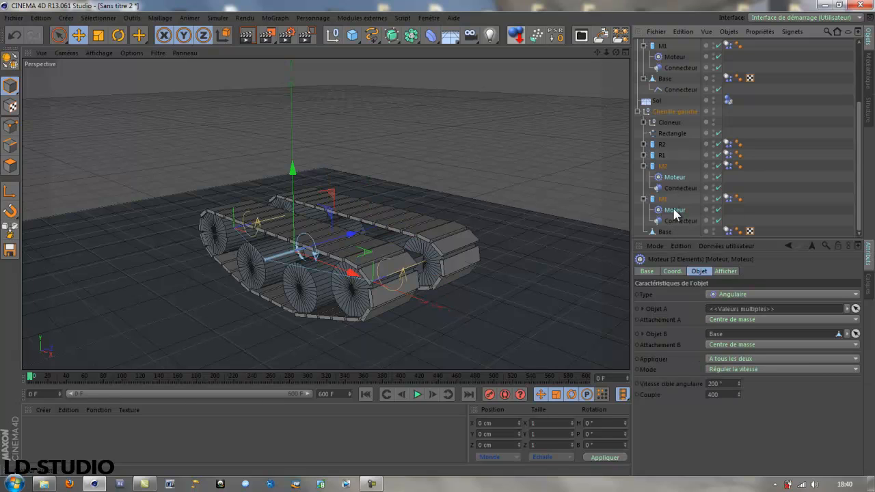
pyautogui.keyDown('ctrl'); pyautogui.click(674, 57); pyautogui.keyUp('ctrl')
pyautogui.scroll(3, 680, 103)
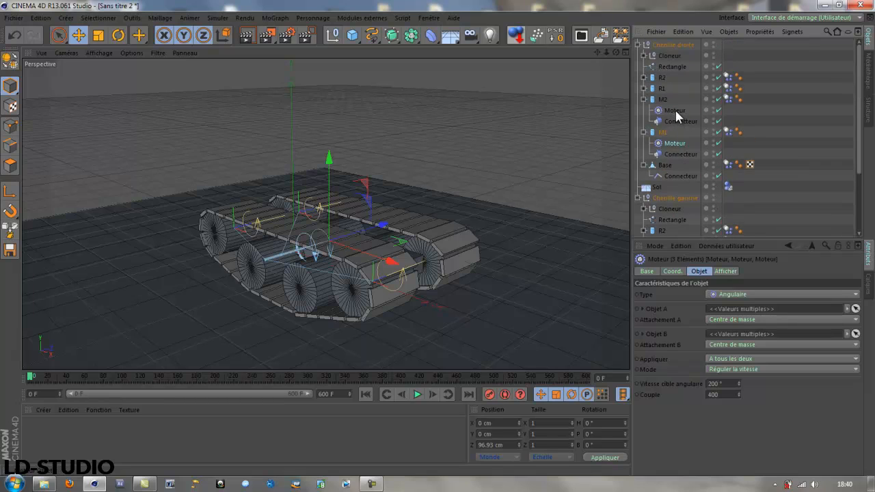
pyautogui.keyDown('ctrl'); pyautogui.click(674, 111); pyautogui.keyUp('ctrl')
pyautogui.click(728, 395)
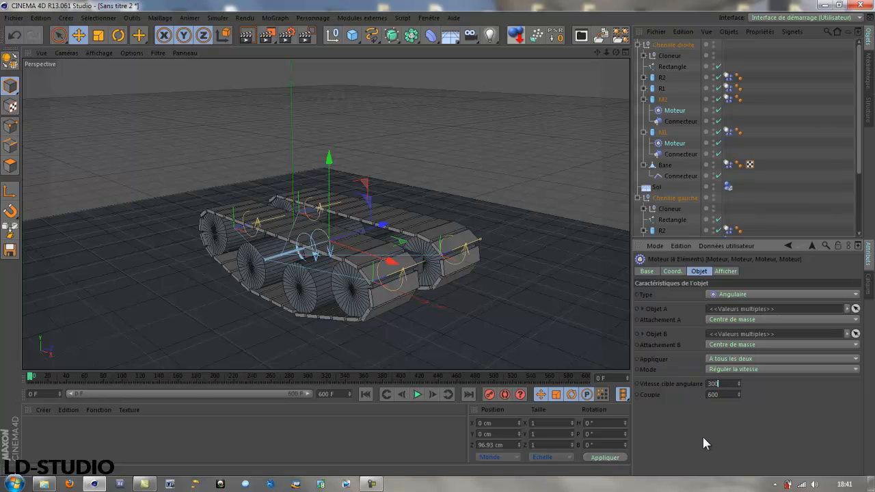
# Play the simulation to test driving with the new motor settings, and return to frame 0.
pyautogui.click(418, 395)
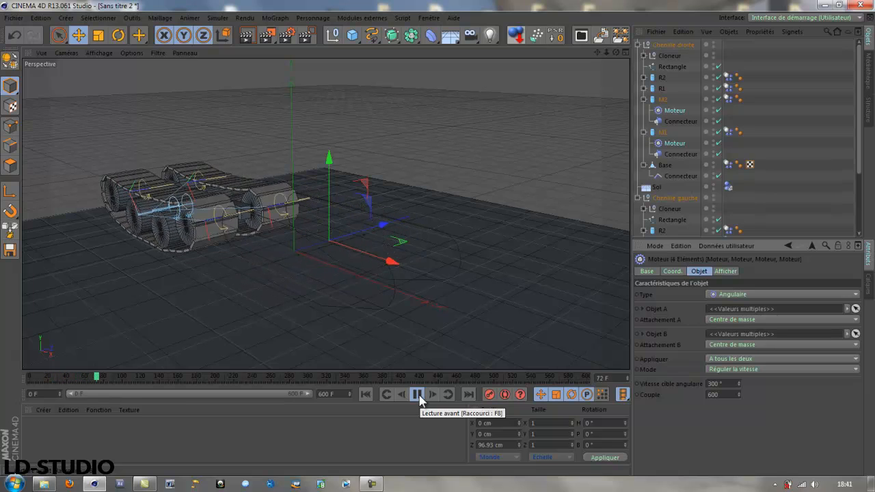
pyautogui.click(417, 395)
pyautogui.click(367, 394)
# Deselect everything and examine both tracks and the bases between them from several angles.
pyautogui.click(476, 275)
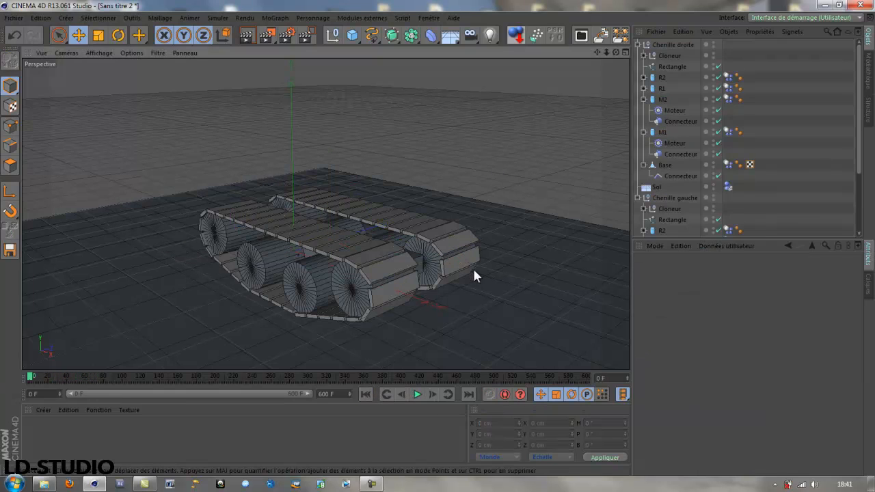
pyautogui.keyDown('alt'); pyautogui.moveTo(463, 333); pyautogui.dragTo(400, 340); pyautogui.keyUp('alt')
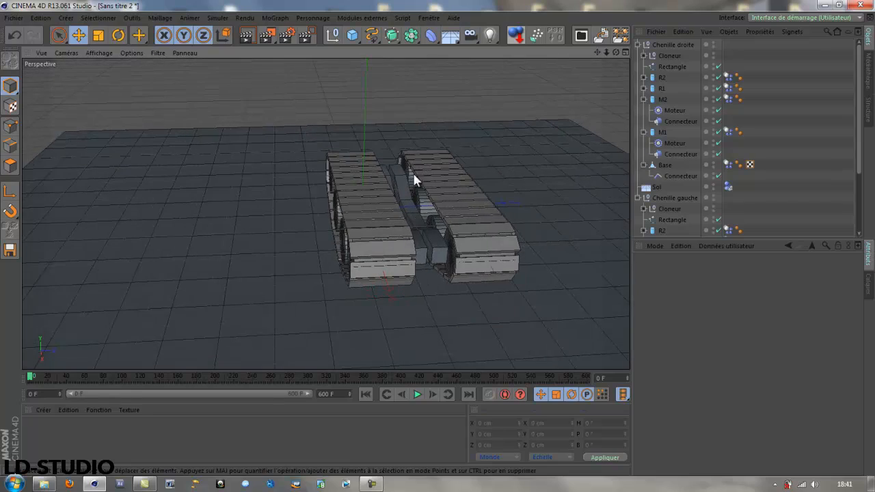
pyautogui.scroll(5, 518, 191)
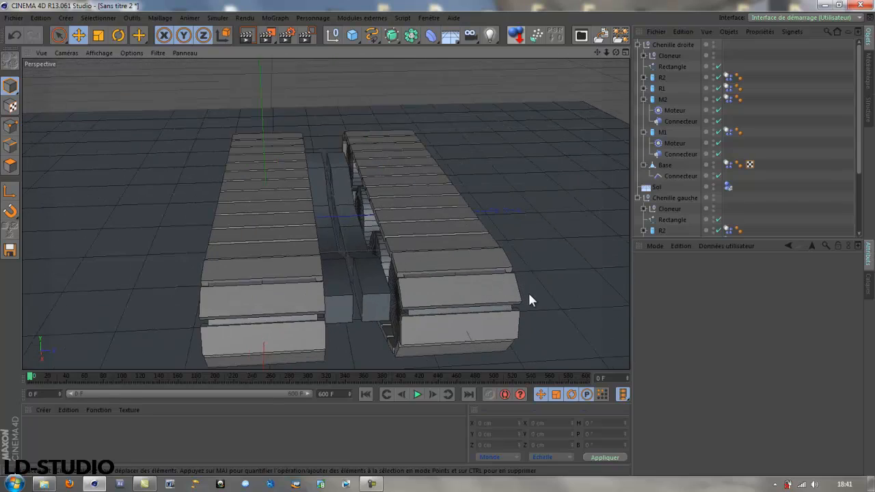
pyautogui.moveTo(529, 294)
pyautogui.keyDown('alt'); pyautogui.mouseDown()
pyautogui.moveTo(478, 292)
pyautogui.moveTo(549, 301)
pyautogui.moveTo(571, 293)
pyautogui.moveTo(560, 290)
pyautogui.mouseUp(); pyautogui.keyUp('alt')
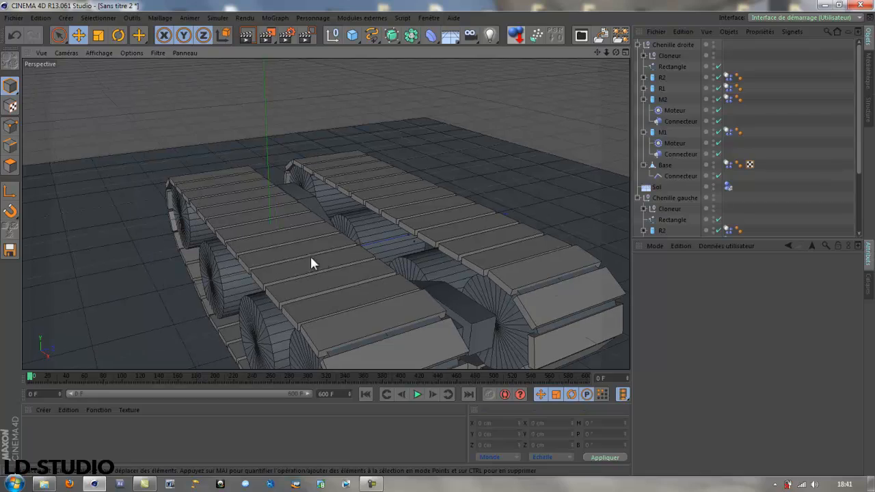
pyautogui.moveTo(246, 261)
pyautogui.keyDown('alt'); pyautogui.mouseDown()
pyautogui.moveTo(216, 280)
pyautogui.moveTo(279, 287)
pyautogui.moveTo(321, 326)
pyautogui.moveTo(205, 296)
pyautogui.mouseUp(); pyautogui.keyUp('alt')
pyautogui.moveTo(202, 294)
pyautogui.keyDown('alt'); pyautogui.mouseDown()
pyautogui.moveTo(166, 273)
pyautogui.moveTo(283, 309)
pyautogui.moveTo(265, 313)
pyautogui.moveTo(198, 287)
pyautogui.moveTo(255, 303)
pyautogui.moveTo(229, 307)
pyautogui.moveTo(209, 296)
pyautogui.moveTo(275, 300)
pyautogui.mouseUp(); pyautogui.keyUp('alt')
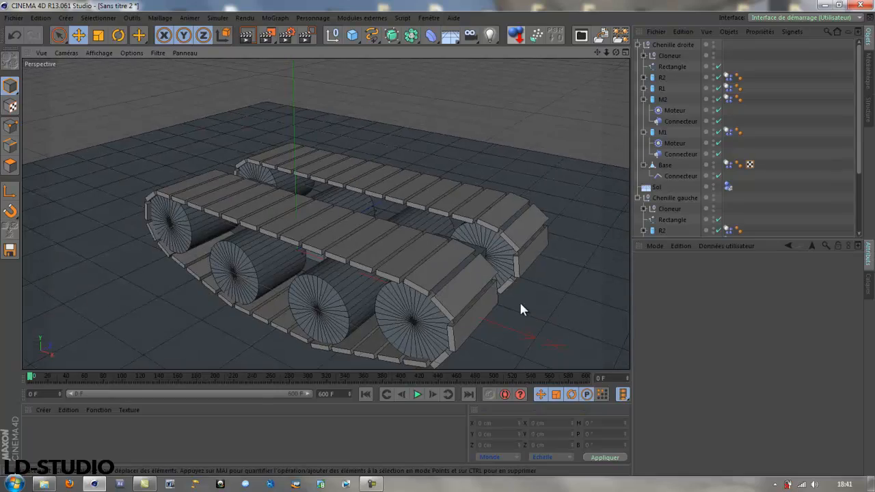
pyautogui.moveTo(525, 308)
pyautogui.keyDown('alt'); pyautogui.mouseDown()
pyautogui.moveTo(463, 337)
pyautogui.moveTo(439, 338)
pyautogui.mouseUp(); pyautogui.keyUp('alt')
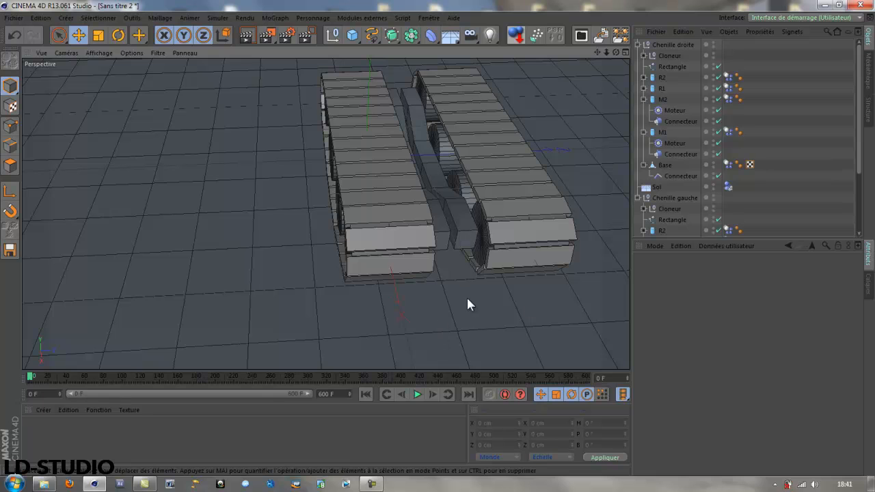
pyautogui.moveTo(467, 299)
pyautogui.keyDown('alt'); pyautogui.mouseDown()
pyautogui.moveTo(399, 316)
pyautogui.moveTo(400, 277)
pyautogui.moveTo(410, 287)
pyautogui.moveTo(543, 228)
pyautogui.mouseUp(); pyautogui.keyUp('alt')
# Collapse both track groups and add a 100 cm radius sphere above the tracks at about X 130, Y 164, Z 100 cm.
pyautogui.click(637, 44)
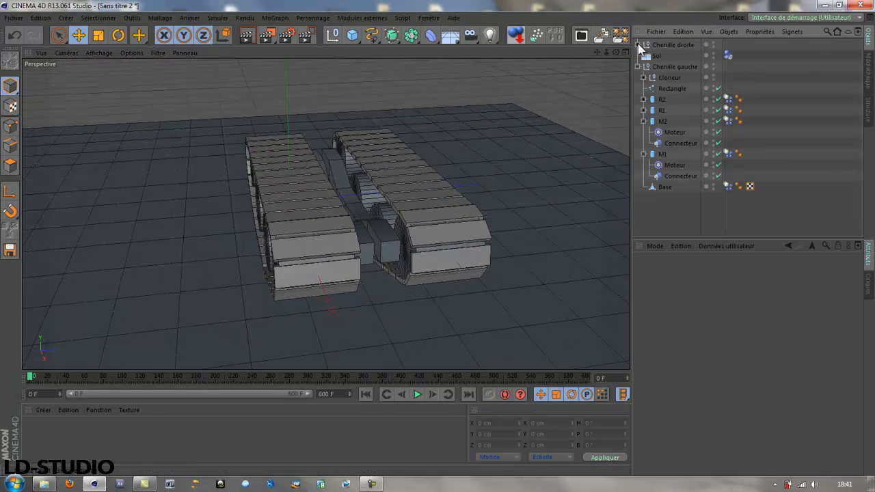
pyautogui.click(638, 67)
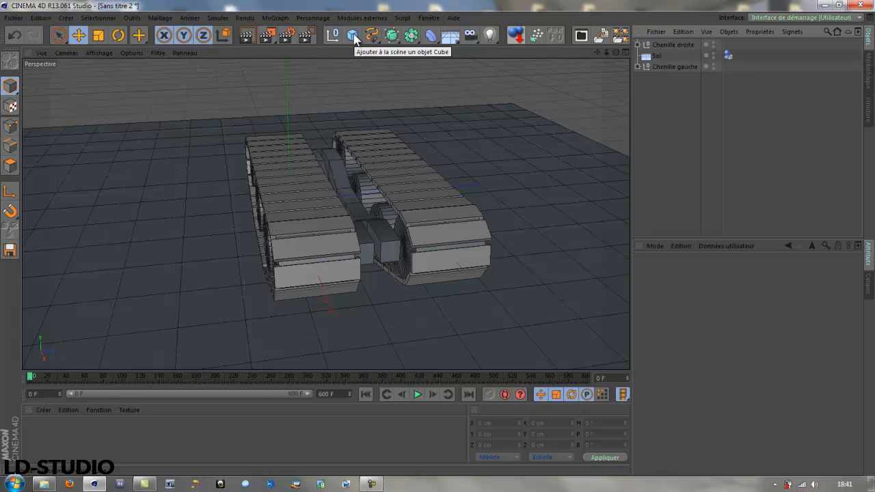
pyautogui.moveTo(353, 36); pyautogui.dragTo(650, 71)
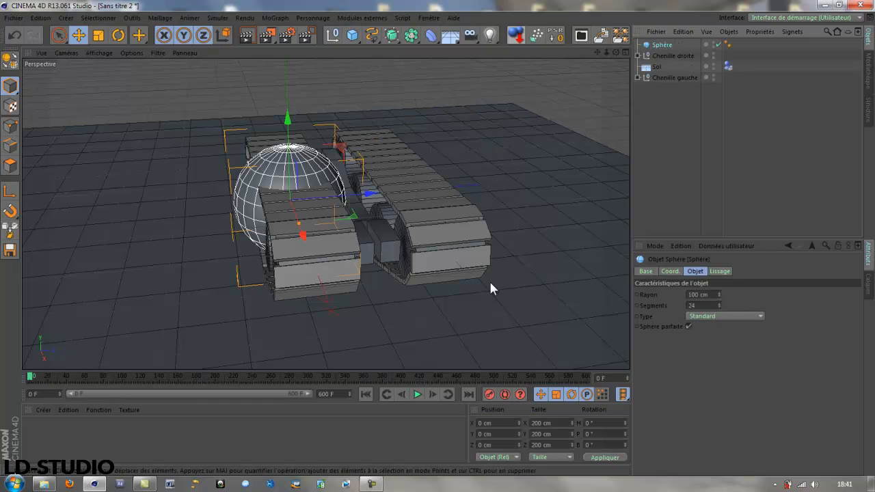
pyautogui.moveTo(359, 198); pyautogui.dragTo(431, 192)
pyautogui.keyDown('alt'); pyautogui.moveTo(452, 310); pyautogui.dragTo(420, 298); pyautogui.keyUp('alt')
pyautogui.moveTo(459, 197); pyautogui.dragTo(455, 197)
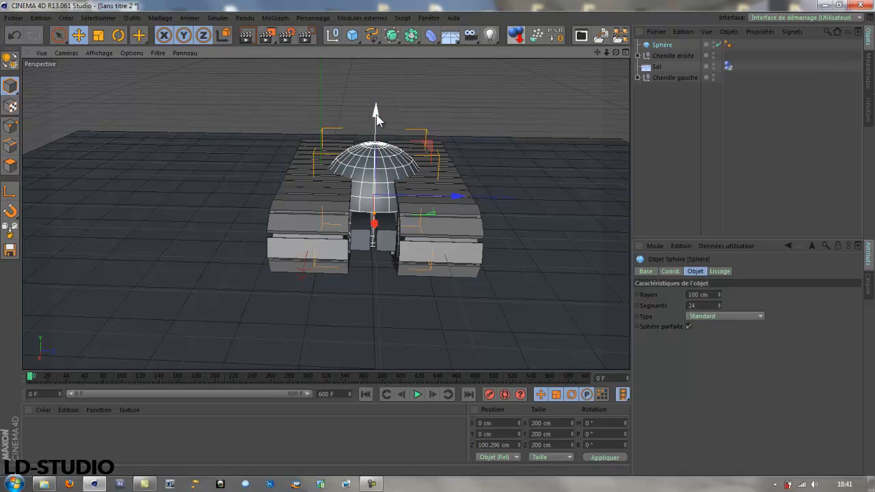
pyautogui.moveTo(377, 115); pyautogui.dragTo(437, 238)
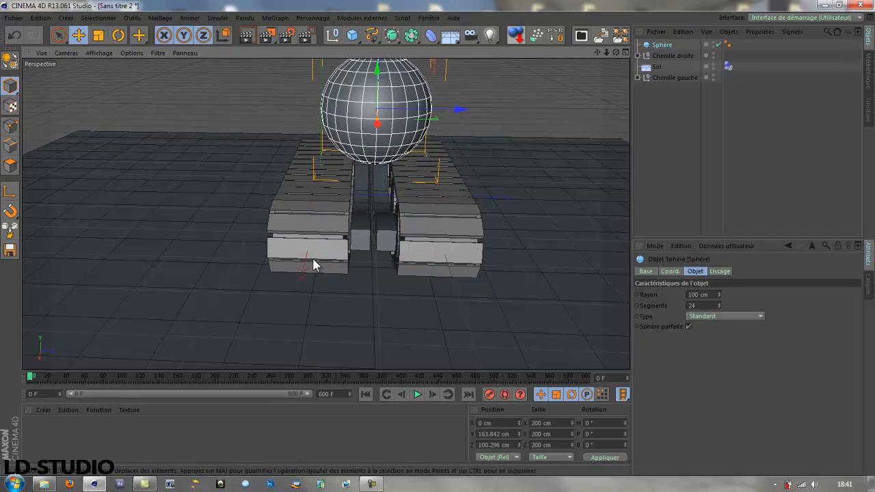
pyautogui.keyDown('alt'); pyautogui.moveTo(312, 263); pyautogui.dragTo(507, 273); pyautogui.keyUp('alt')
pyautogui.moveTo(236, 125); pyautogui.dragTo(316, 140)
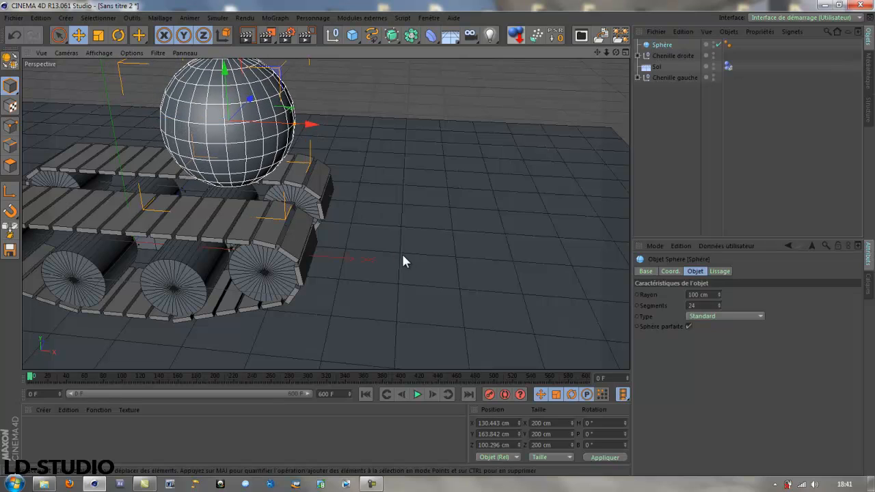
# Add a tube oriented along +X and centre it between the tracks at about Z 99 cm.
pyautogui.scroll(-10, 403, 261)
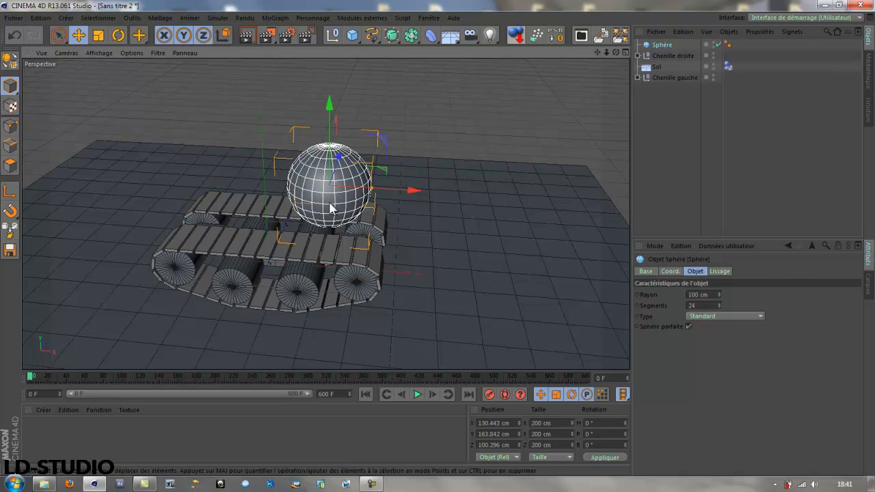
pyautogui.moveTo(356, 36); pyautogui.dragTo(636, 84)
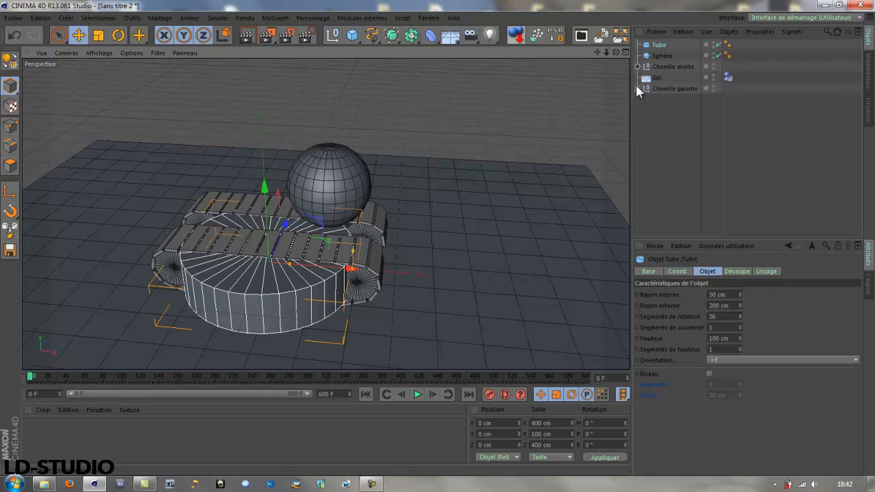
pyautogui.click(731, 360)
pyautogui.click(731, 369)
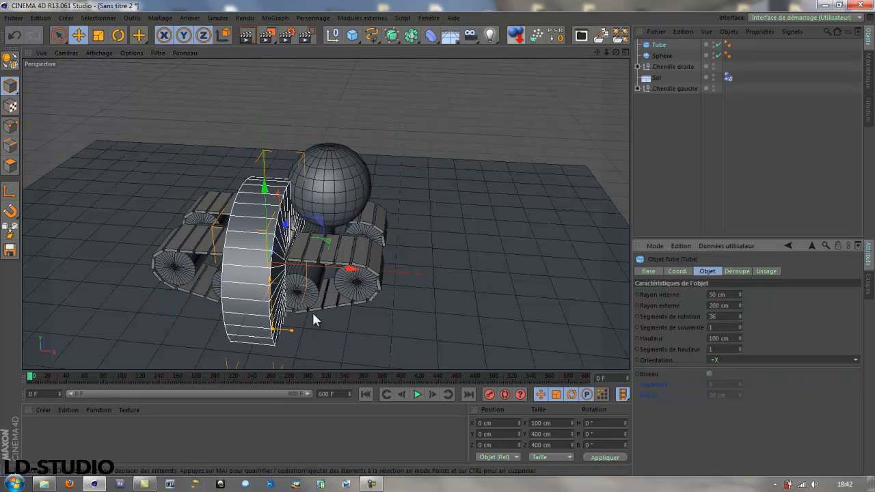
pyautogui.moveTo(286, 230); pyautogui.dragTo(300, 217)
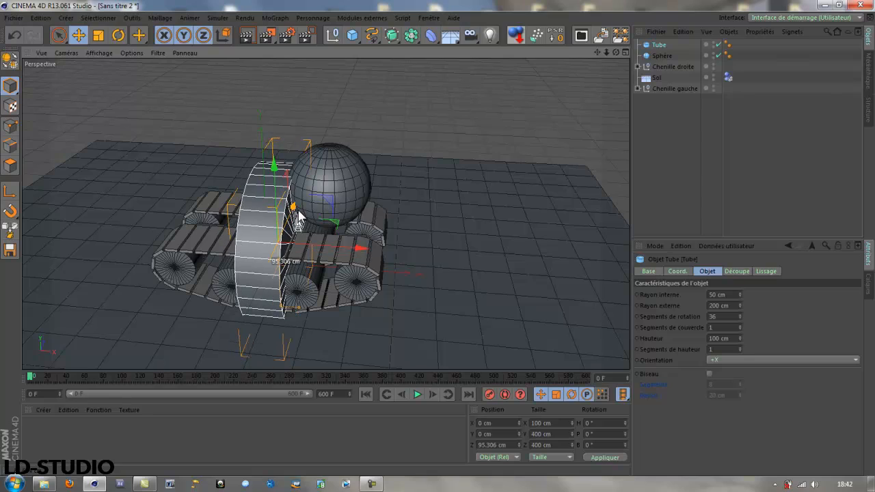
pyautogui.keyDown('alt'); pyautogui.moveTo(216, 299); pyautogui.dragTo(214, 246); pyautogui.keyUp('alt')
# Shrink the tube's inner radius to about 20 cm and outer radius to about 52 cm, and raise it to about Y 167 cm.
pyautogui.moveTo(305, 295); pyautogui.dragTo(307, 250)
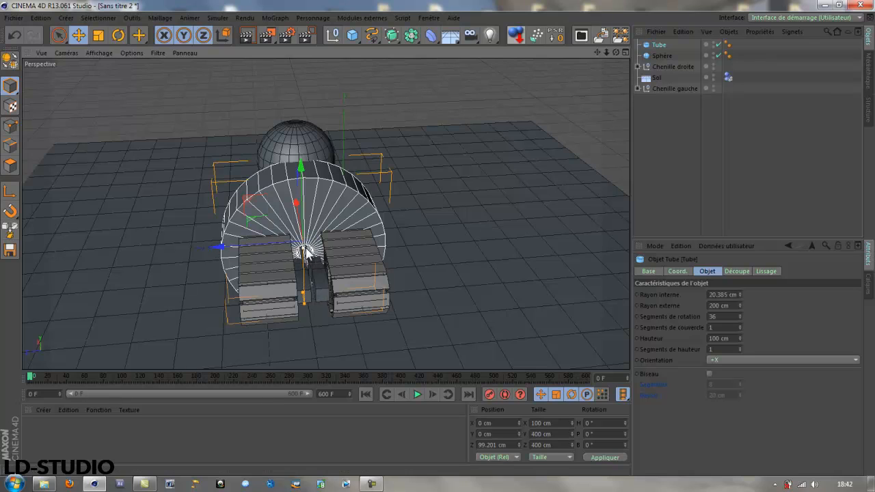
pyautogui.moveTo(306, 275); pyautogui.dragTo(308, 255)
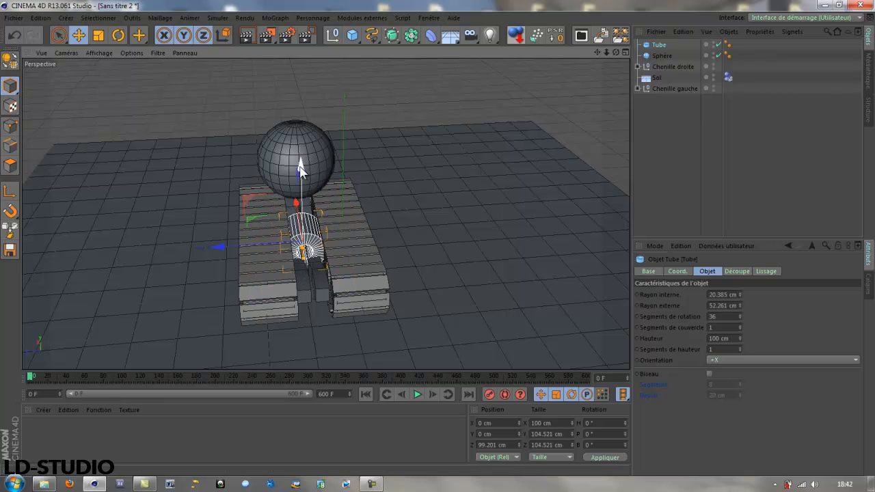
pyautogui.moveTo(300, 170); pyautogui.dragTo(222, 136)
# Reshape the tube to about 14 cm inner radius, 26 cm outer radius and 448 cm height, and shift it to about X -108 cm.
pyautogui.scroll(2, 265, 156)
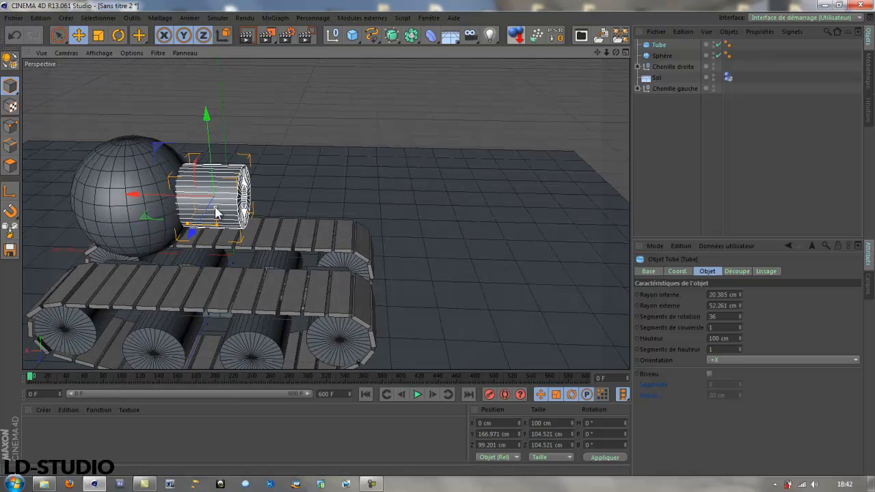
pyautogui.moveTo(215, 208); pyautogui.dragTo(83, 223)
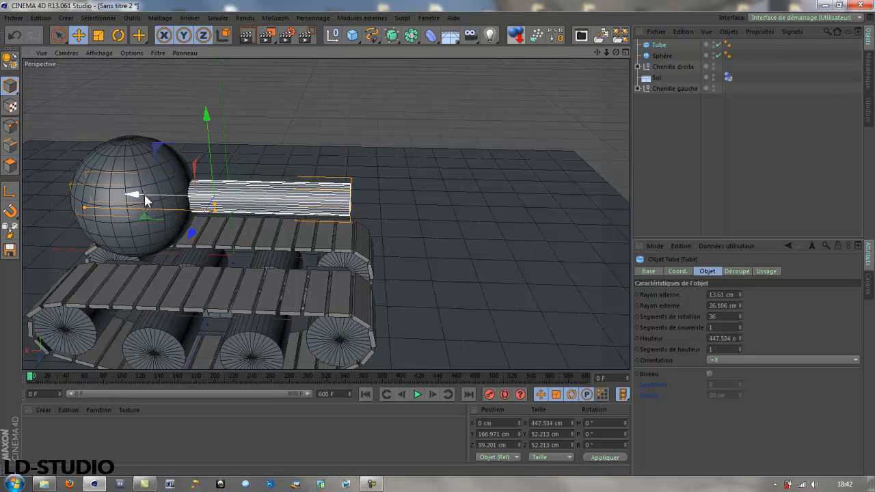
pyautogui.moveTo(142, 197); pyautogui.dragTo(199, 207)
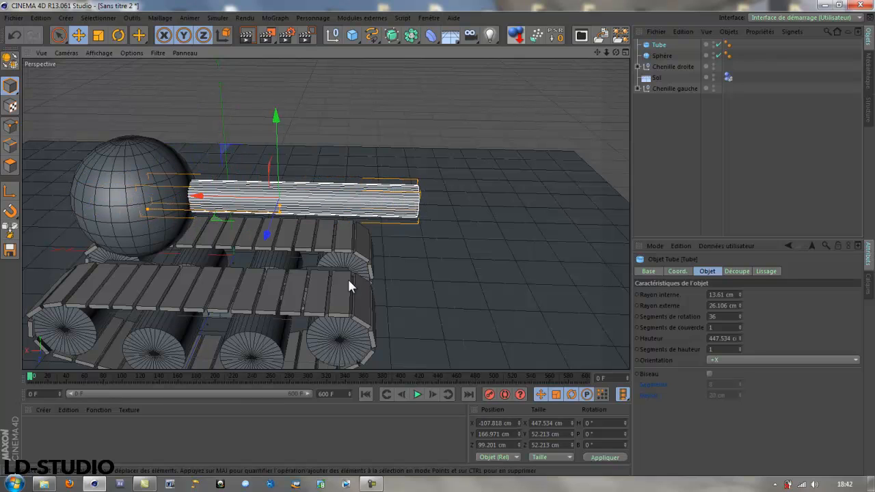
# Make the tube a child of the turret sphere.
pyautogui.keyDown('alt'); pyautogui.moveTo(347, 277); pyautogui.dragTo(351, 247); pyautogui.keyUp('alt')
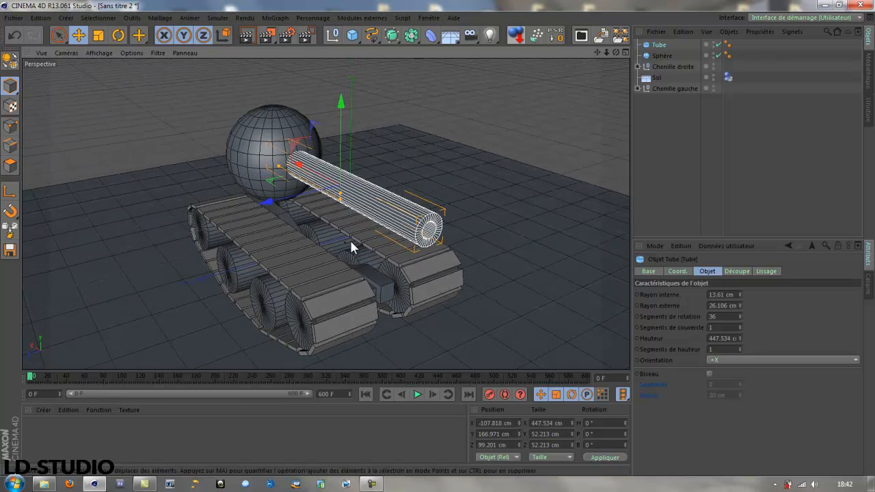
pyautogui.doubleClick(661, 45)
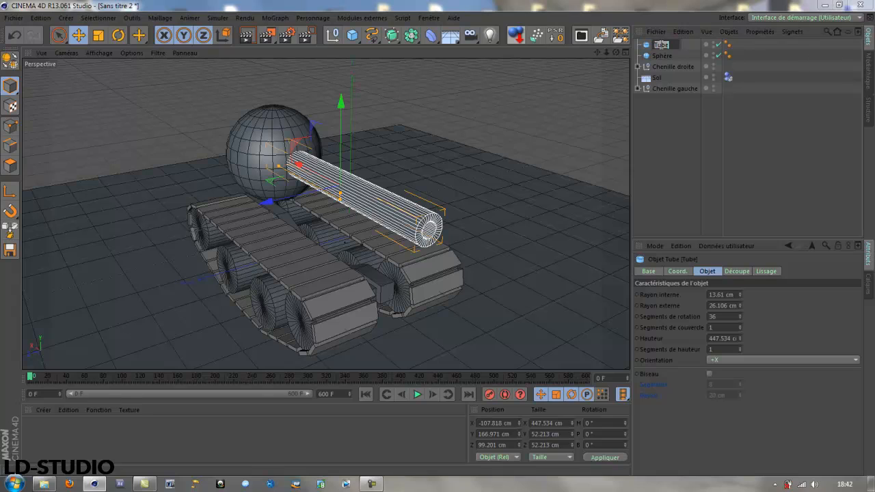
pyautogui.click(664, 99)
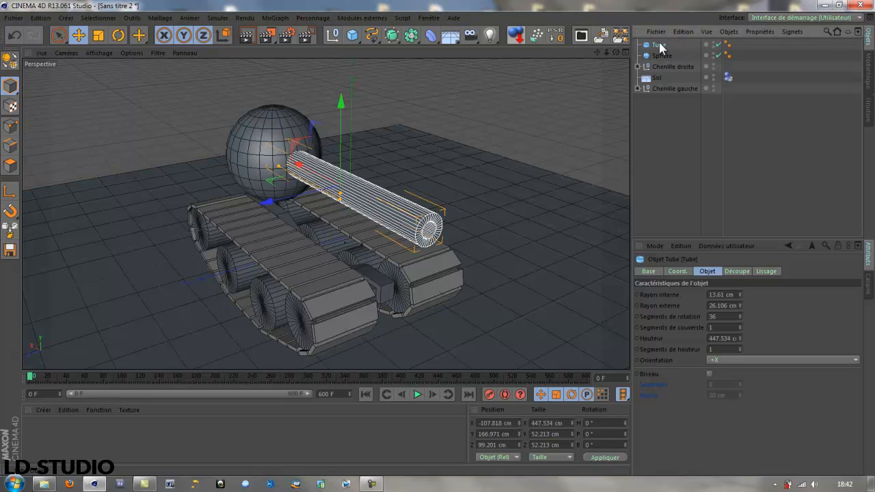
pyautogui.moveTo(659, 45); pyautogui.dragTo(662, 55)
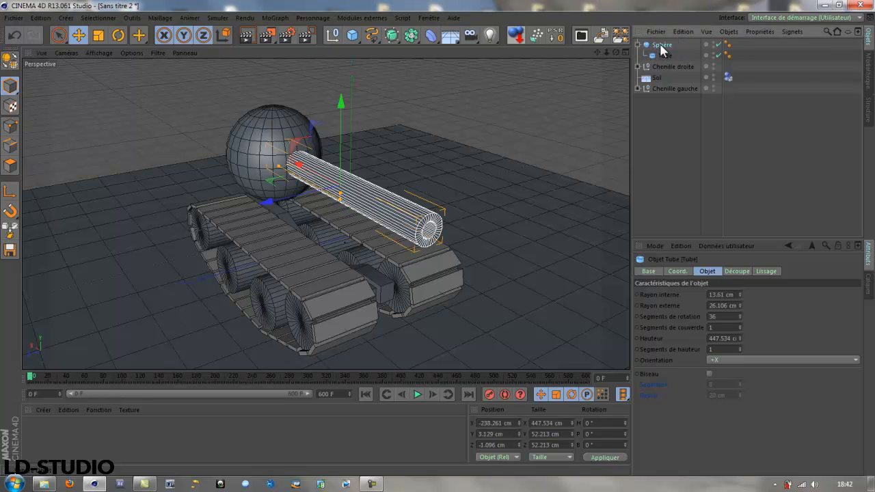
# Try turning the sphere and its attached tube by about -6° in heading, and undo the rotation.
pyautogui.click(660, 46)
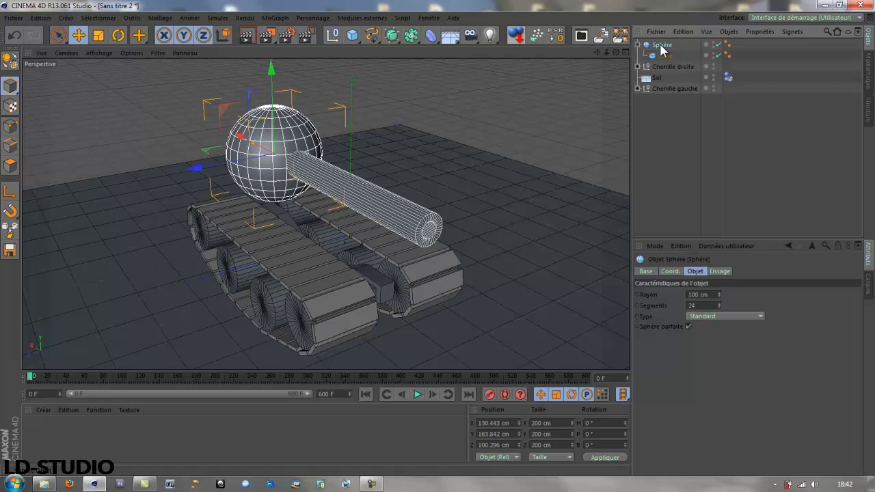
pyautogui.click(118, 35)
pyautogui.moveTo(251, 168)
pyautogui.mouseDown()
pyautogui.moveTo(213, 168)
pyautogui.moveTo(256, 168)
pyautogui.moveTo(243, 169)
pyautogui.mouseUp()
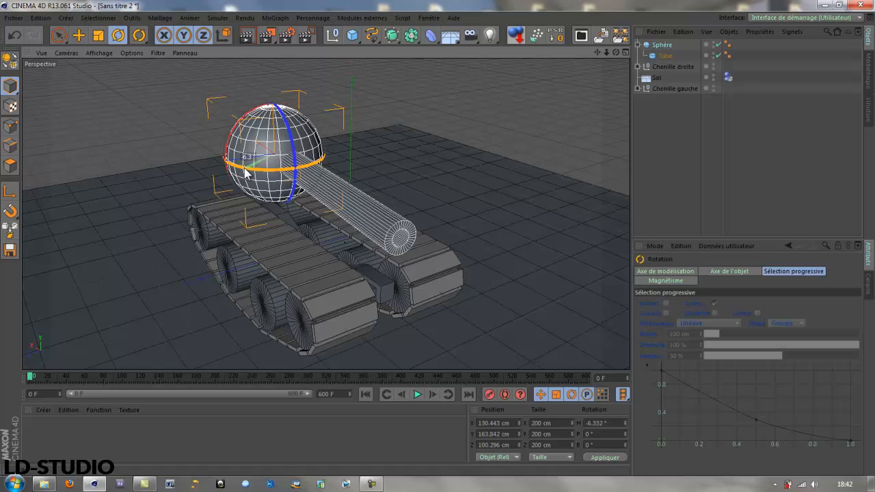
pyautogui.click(16, 35)
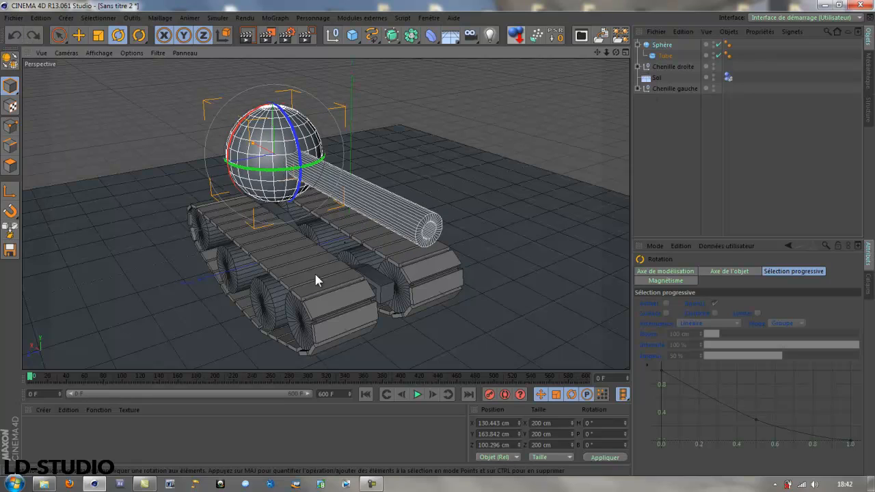
# Place the sphere with its tube under the Base object of the Chenille droite group.
pyautogui.click(638, 66)
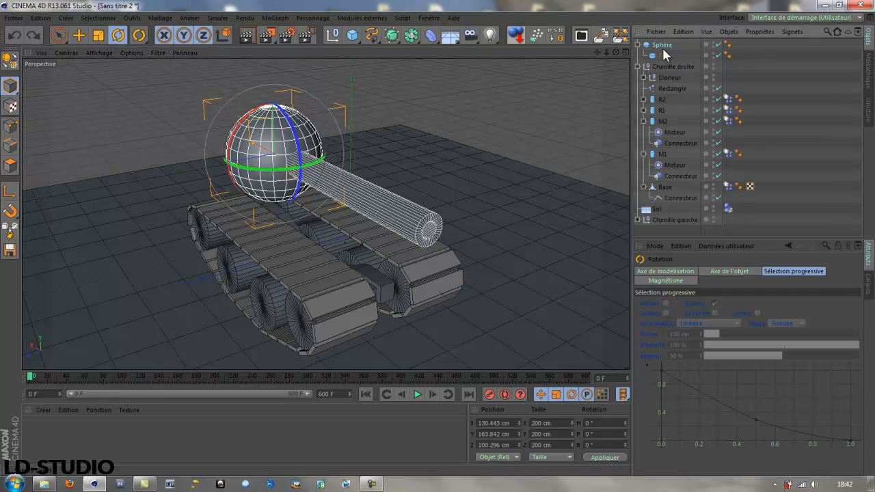
pyautogui.click(636, 45)
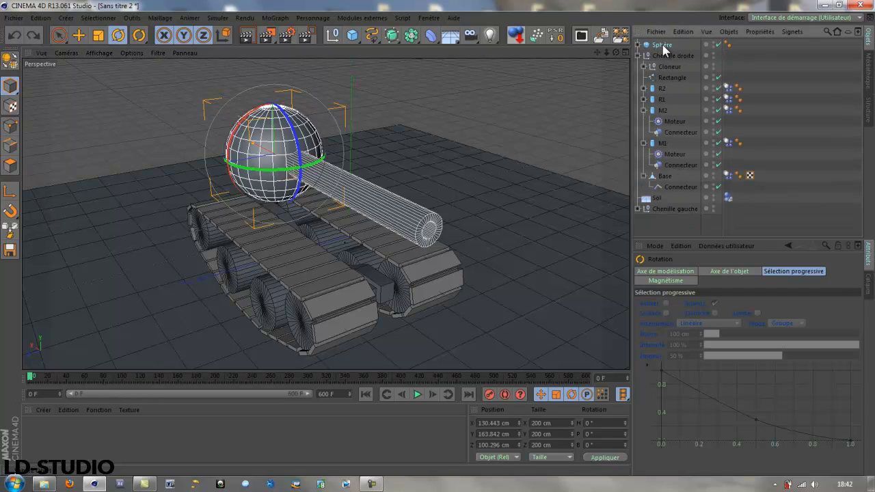
pyautogui.moveTo(662, 48); pyautogui.dragTo(666, 178)
# Play the simulation to check how the turret moves with the chassis, and return to the first frame.
pyautogui.click(417, 394)
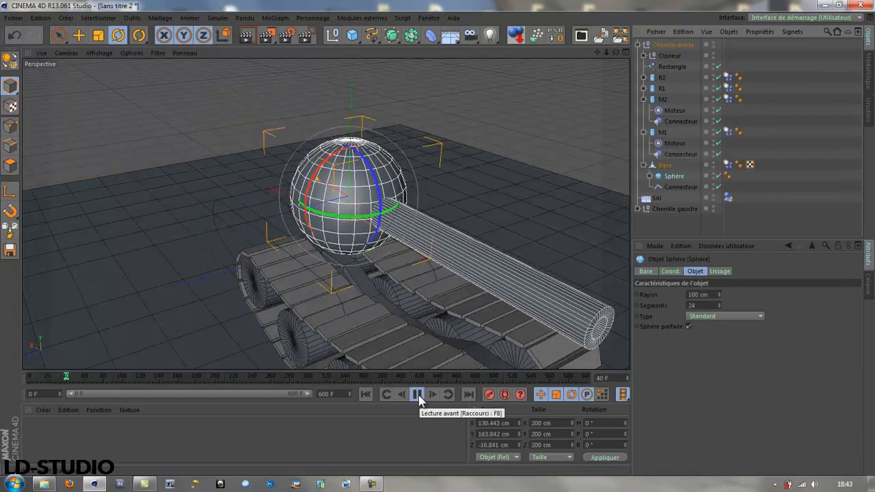
pyautogui.click(417, 394)
pyautogui.click(366, 395)
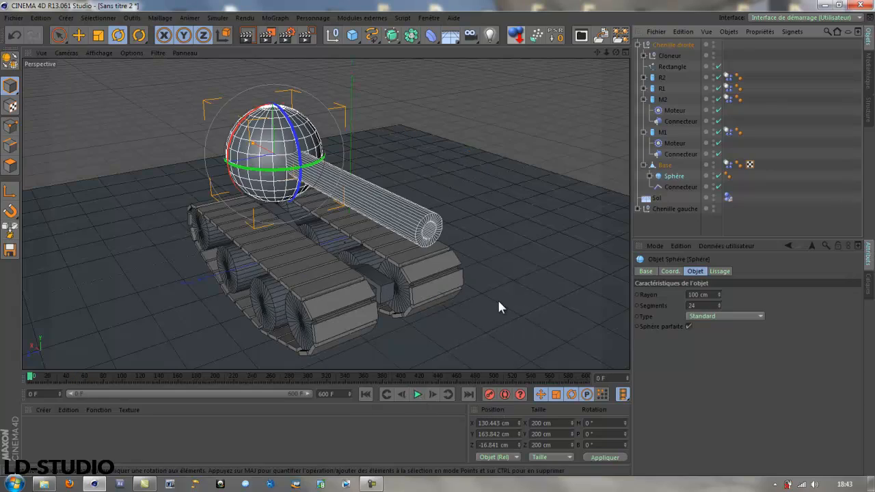
# Add a particle emitter to the scene.
pyautogui.keyDown('alt'); pyautogui.moveTo(504, 300); pyautogui.dragTo(328, 309); pyautogui.keyUp('alt')
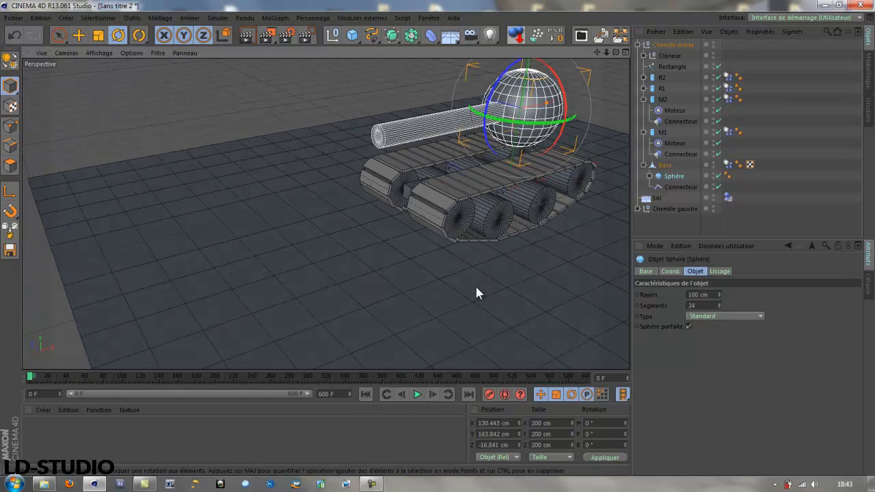
pyautogui.keyDown('alt'); pyautogui.moveTo(476, 287); pyautogui.dragTo(235, 230); pyautogui.keyUp('alt')
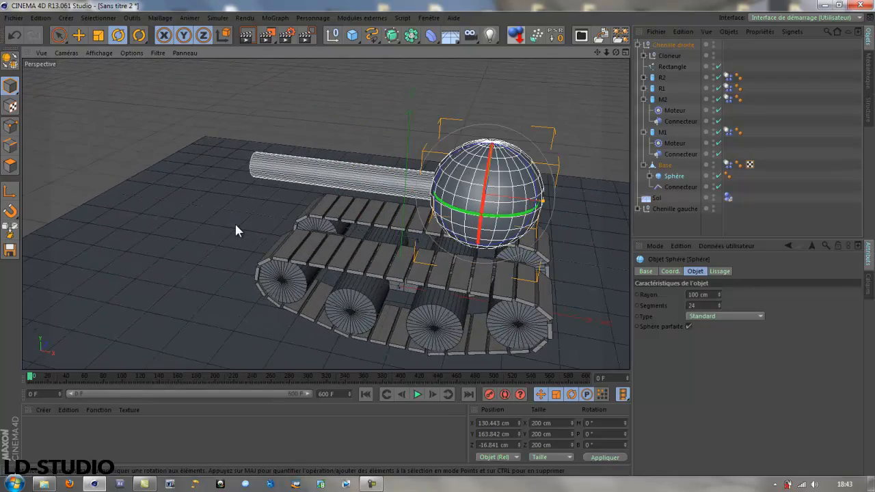
pyautogui.click(537, 38)
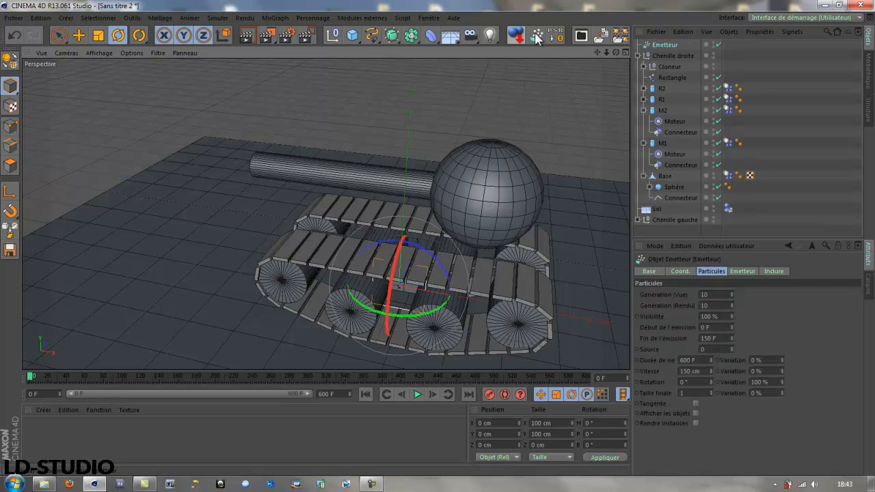
# Rotate the emitter to a heading of 90° at the scene origin.
pyautogui.click(79, 36)
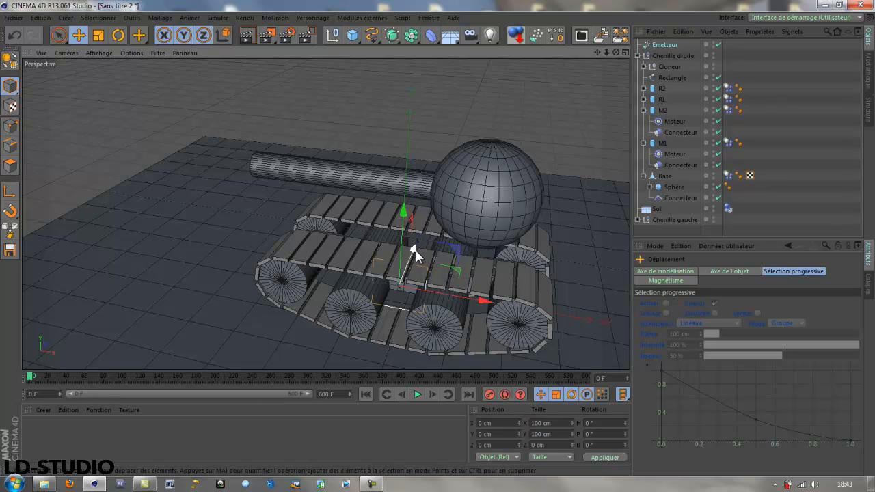
pyautogui.click(117, 35)
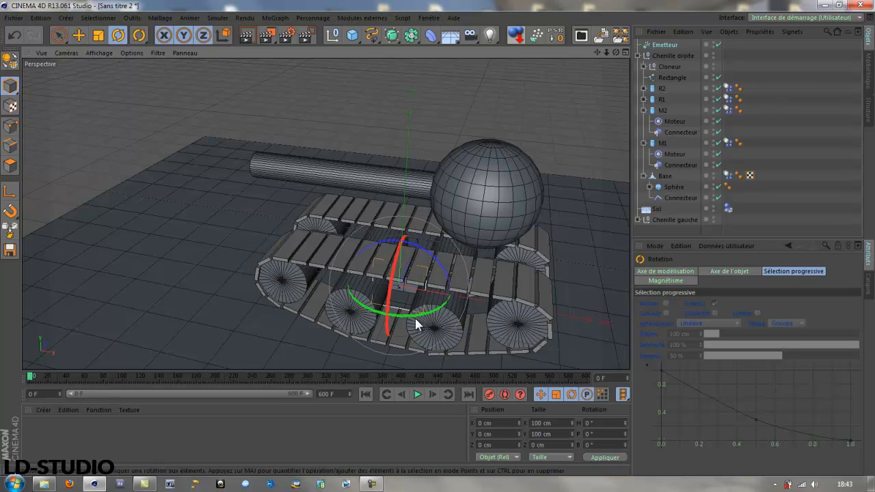
pyautogui.moveTo(414, 317); pyautogui.dragTo(464, 289)
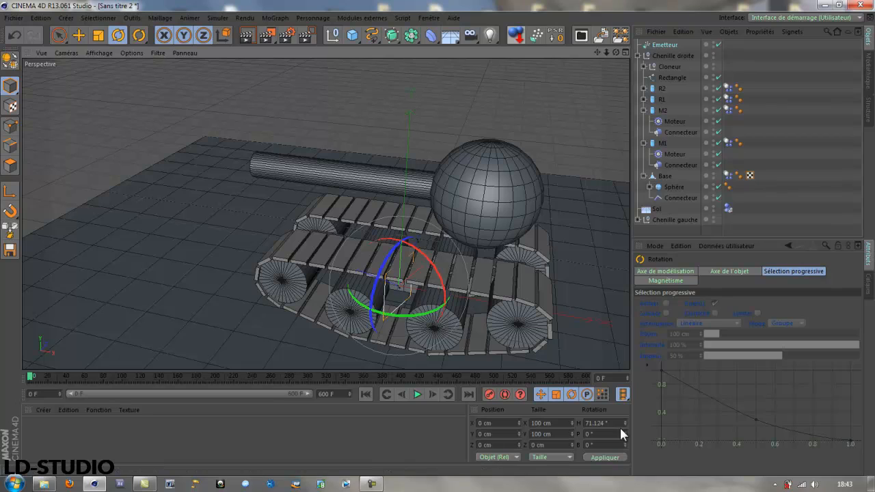
pyautogui.click(602, 423)
pyautogui.write('90')
pyautogui.press('Return')
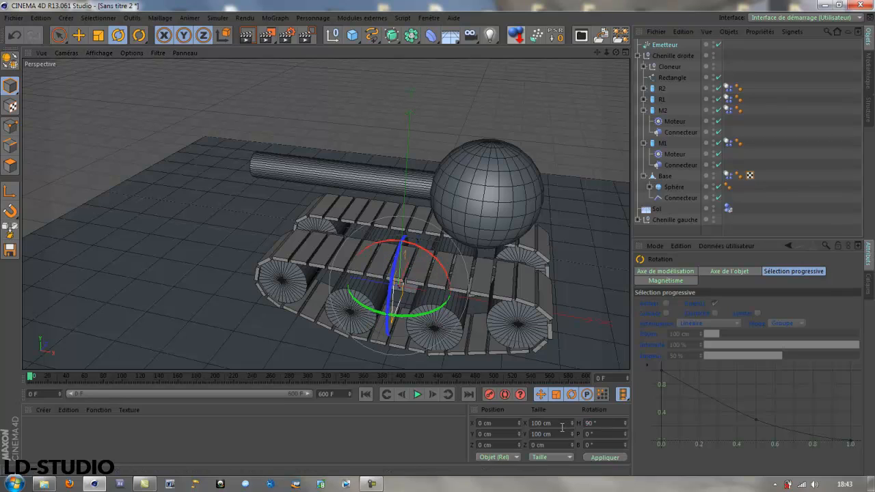
# Make the emitter a child of the turret tube and reset its position, scale and rotation.
pyautogui.click(77, 38)
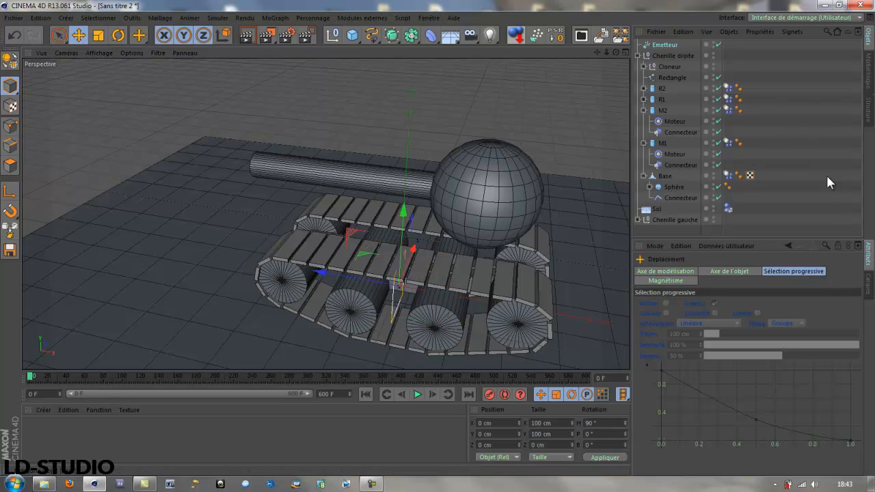
pyautogui.click(649, 186)
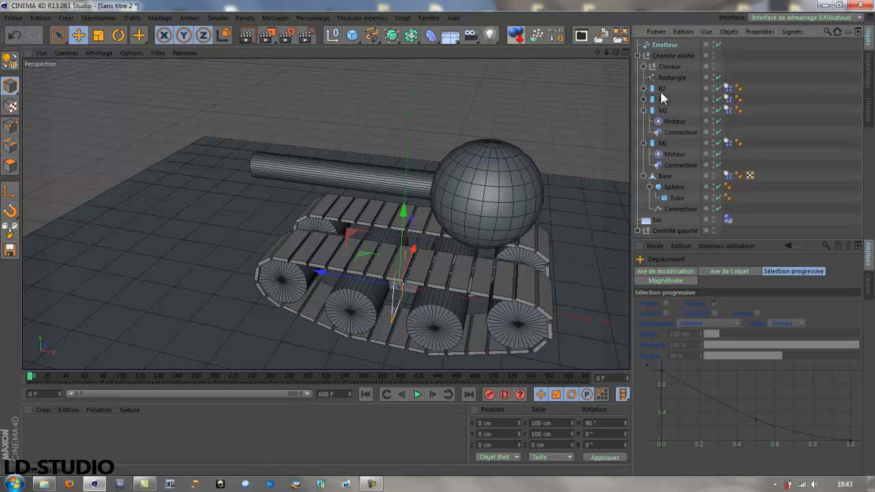
pyautogui.moveTo(663, 48); pyautogui.dragTo(676, 200)
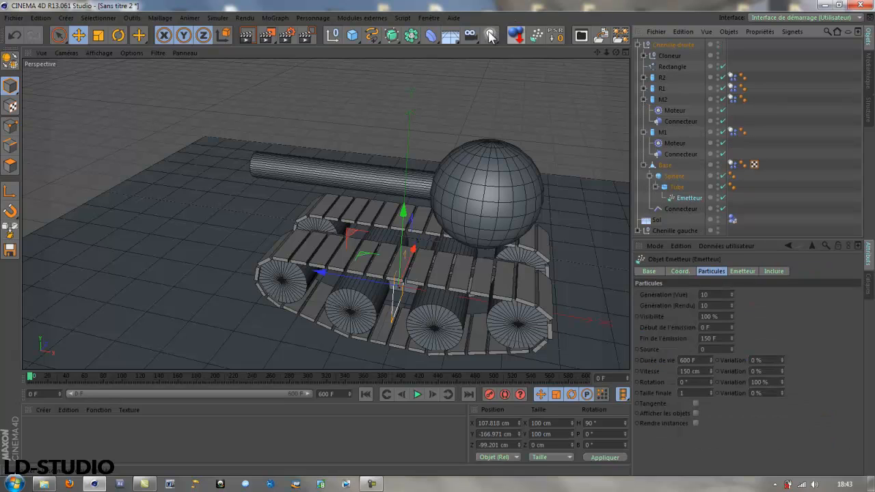
pyautogui.click(556, 33)
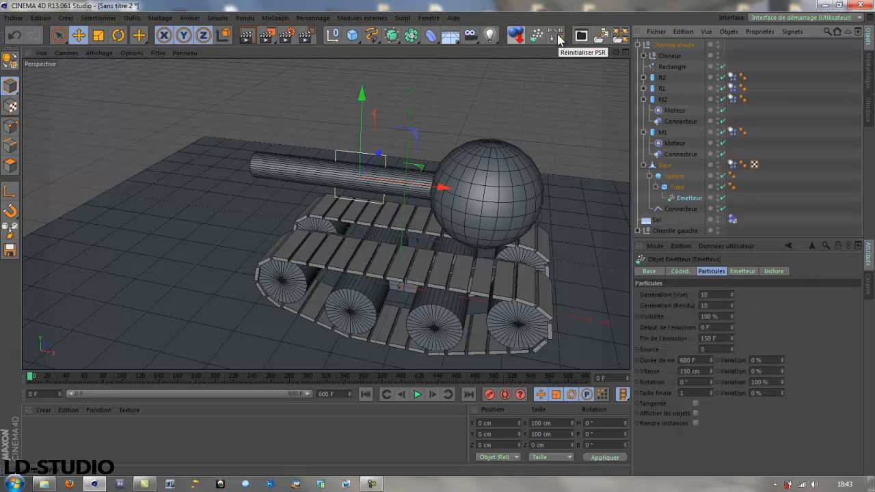
# Turn the emitter to a 90° heading so that it faces along the tube.
pyautogui.click(117, 36)
pyautogui.moveTo(319, 191); pyautogui.dragTo(382, 199)
pyautogui.doubleClick(605, 423)
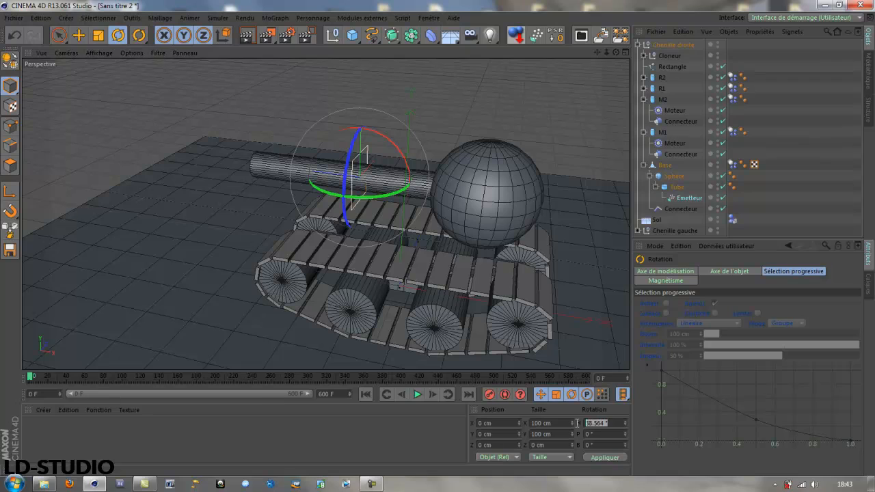
pyautogui.write('90')
pyautogui.press('Return')
# Move the emitter along the tube to its open front end, at about X -225 cm.
pyautogui.click(79, 37)
pyautogui.moveTo(285, 167); pyautogui.dragTo(180, 163)
pyautogui.scroll(2, 182, 149)
pyautogui.scroll(3, 182, 149)
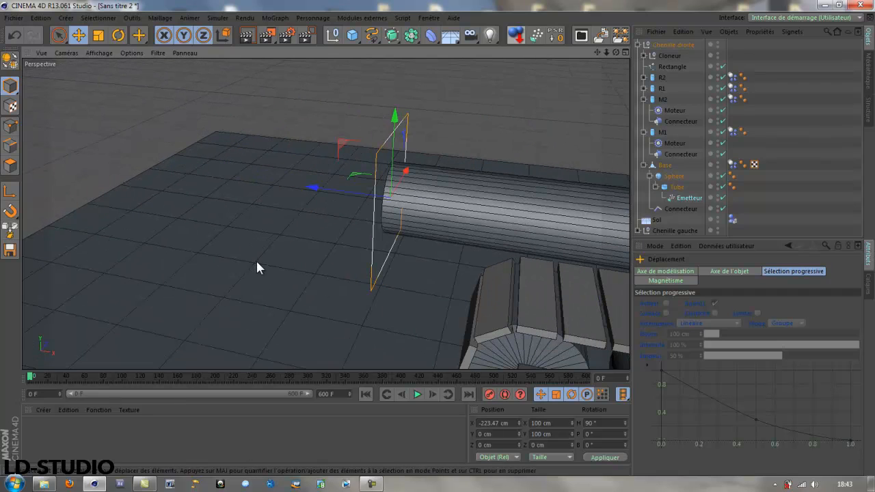
pyautogui.keyDown('alt'); pyautogui.moveTo(256, 261); pyautogui.dragTo(314, 246); pyautogui.keyUp('alt')
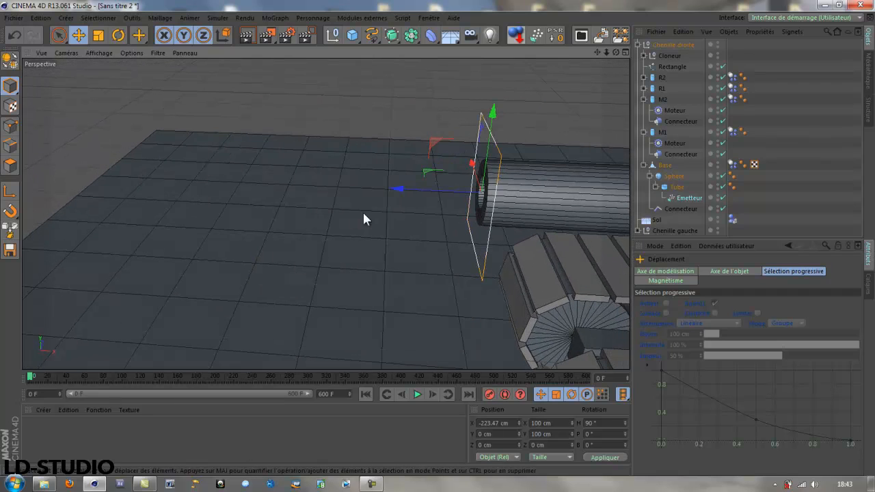
pyautogui.moveTo(391, 188); pyautogui.dragTo(389, 192)
pyautogui.keyDown('alt'); pyautogui.moveTo(344, 285); pyautogui.dragTo(372, 286); pyautogui.keyUp('alt')
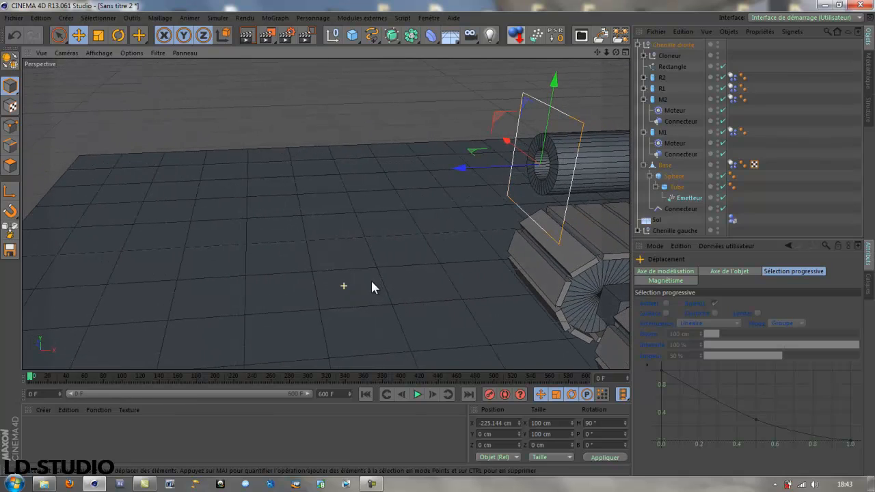
# Set the emitter's X and Y sizes to 50 cm each.
pyautogui.click(696, 198)
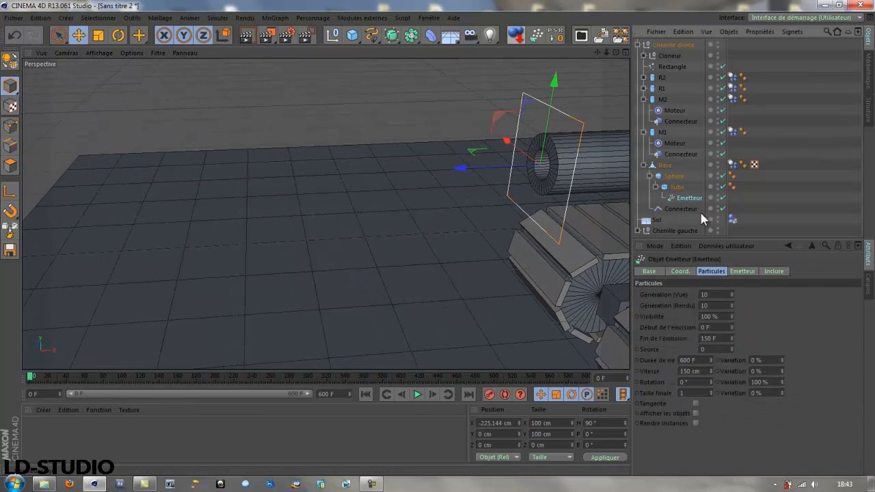
pyautogui.click(745, 271)
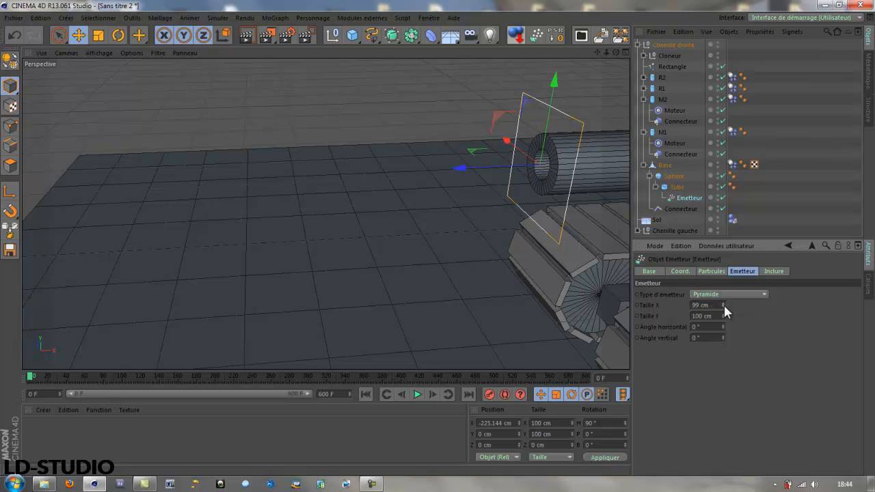
pyautogui.moveTo(724, 305); pyautogui.dragTo(677, 316)
pyautogui.write('50')
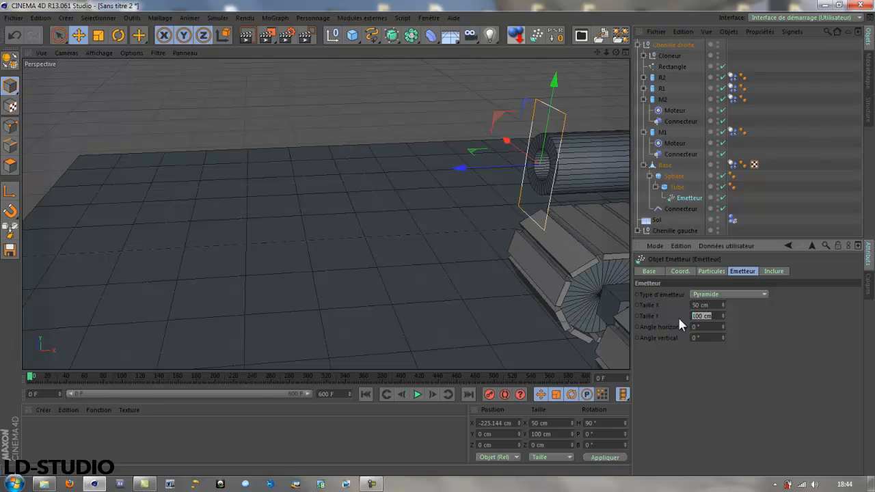
pyautogui.write('50')
pyautogui.press('Return')
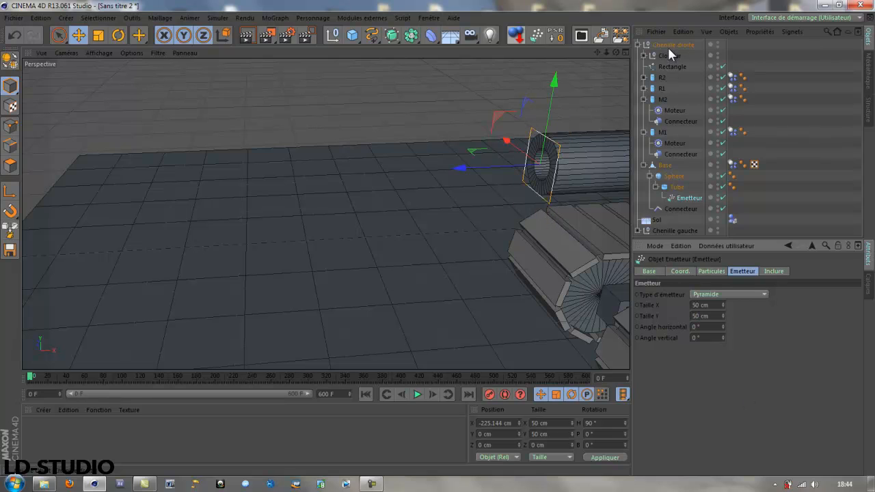
# Add a separate sphere primitive at the scene origin.
pyautogui.keyDown('alt'); pyautogui.moveTo(471, 278); pyautogui.dragTo(398, 250); pyautogui.keyUp('alt')
pyautogui.scroll(-3, 398, 250)
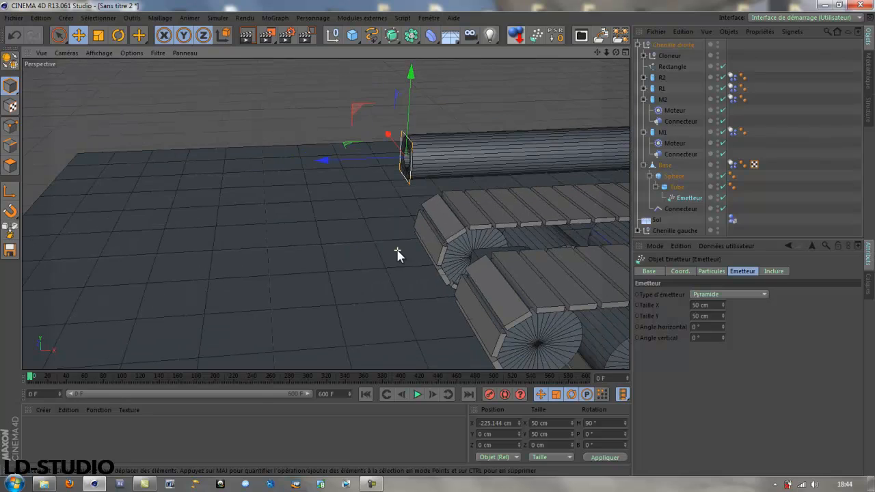
pyautogui.click(352, 35)
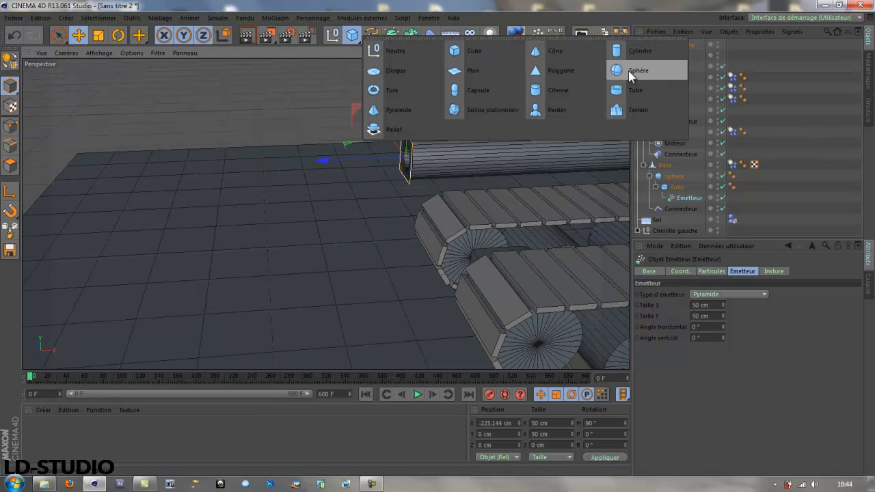
pyautogui.click(628, 71)
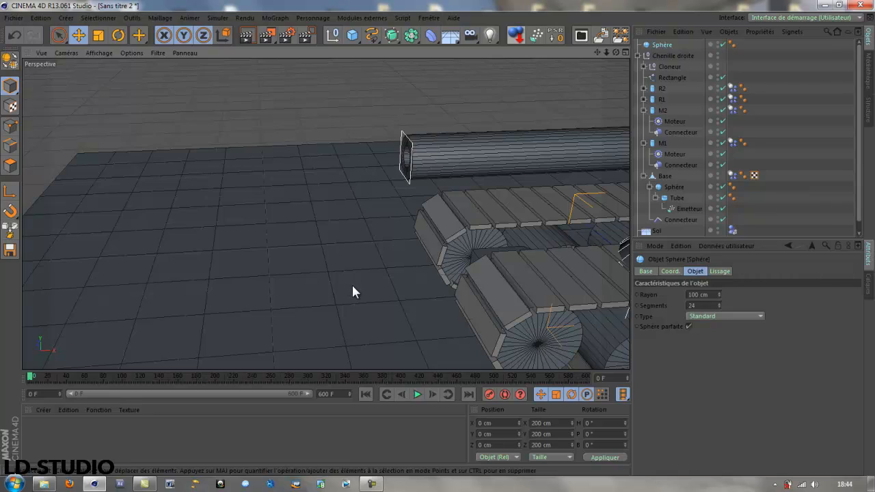
pyautogui.keyDown('alt'); pyautogui.moveTo(352, 286); pyautogui.dragTo(222, 257, button='middle'); pyautogui.keyUp('alt')
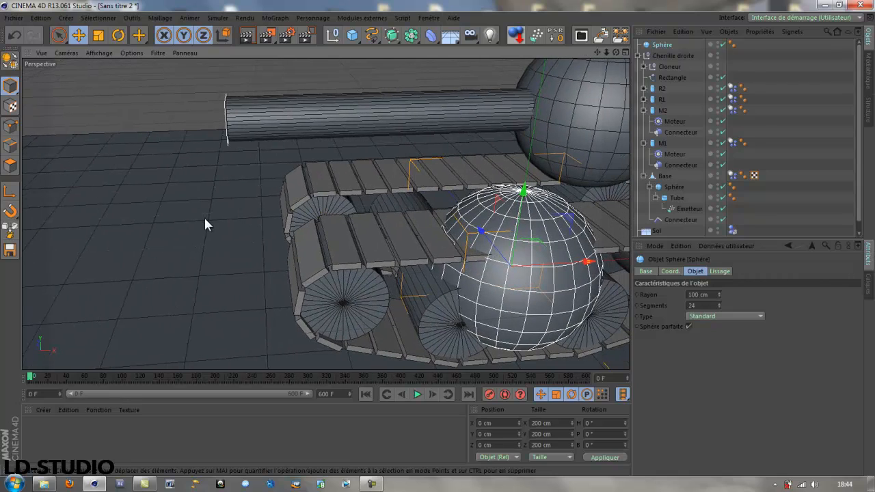
pyautogui.keyDown('alt'); pyautogui.moveTo(211, 222); pyautogui.dragTo(260, 220); pyautogui.keyUp('alt')
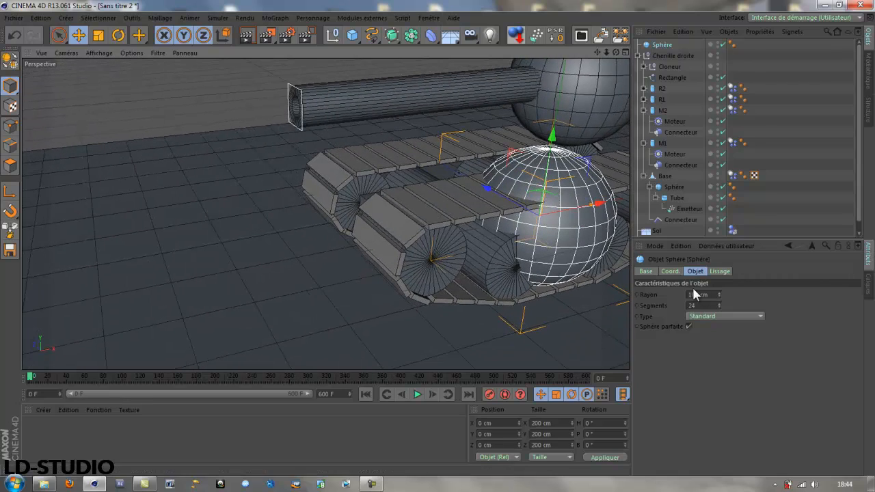
# Give the new sphere a 20 cm radius and 45 segments, and move it to about X -367 cm.
pyautogui.moveTo(719, 302)
pyautogui.mouseDown()
pyautogui.moveTo(722, 309)
pyautogui.moveTo(717, 291)
pyautogui.mouseUp()
pyautogui.moveTo(593, 201); pyautogui.dragTo(363, 265)
pyautogui.moveTo(717, 289); pyautogui.dragTo(717, 292)
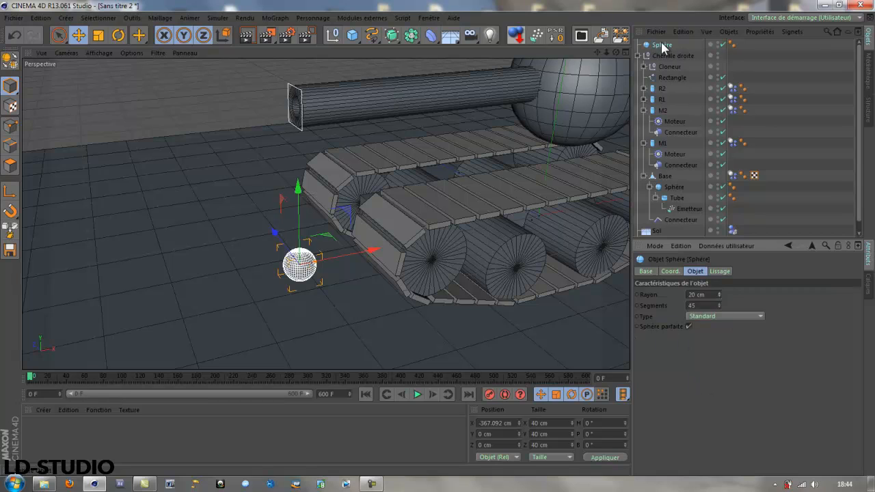
# Nest the small sphere under the emitter and enable the emitter's option to show objects.
pyautogui.moveTo(662, 45); pyautogui.dragTo(692, 208)
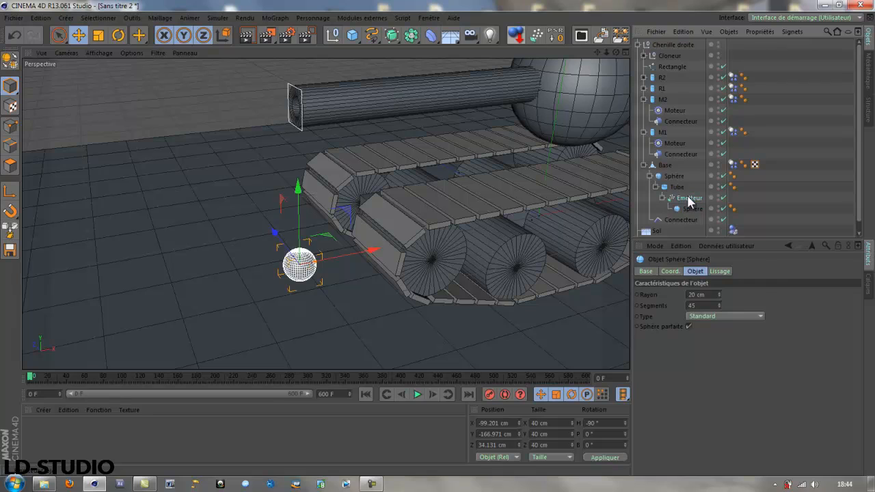
pyautogui.click(689, 198)
pyautogui.click(712, 271)
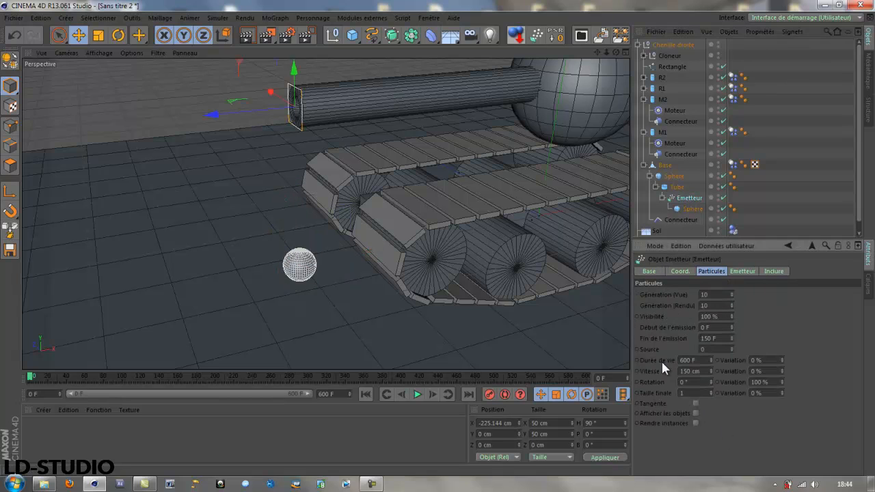
pyautogui.click(696, 413)
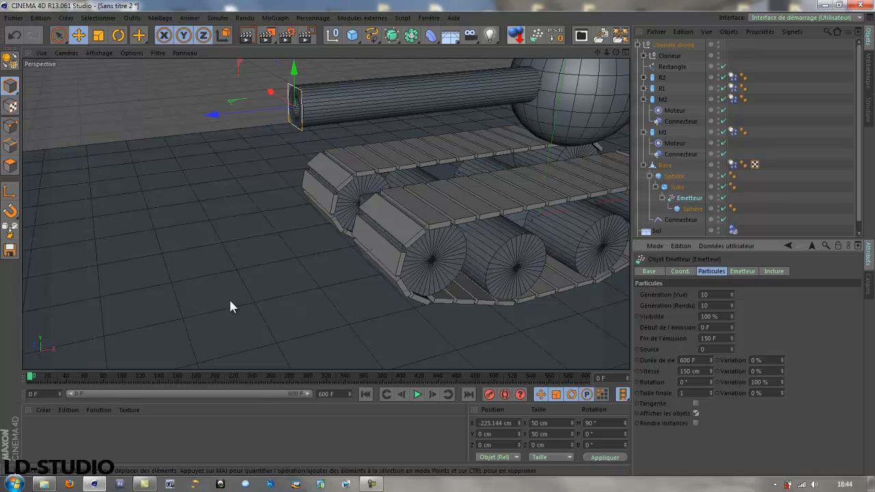
# Set the emitter's emission to start at frame 40 and end at frame 41.
pyautogui.keyDown('alt'); pyautogui.moveTo(228, 301); pyautogui.dragTo(202, 298); pyautogui.keyUp('alt')
pyautogui.scroll(-2, 202, 299)
pyautogui.scroll(-2, 201, 298)
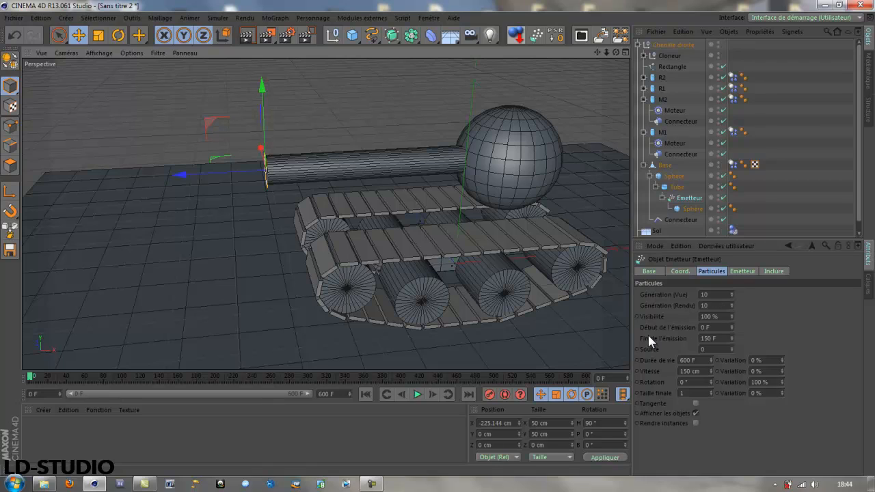
pyautogui.doubleClick(712, 327)
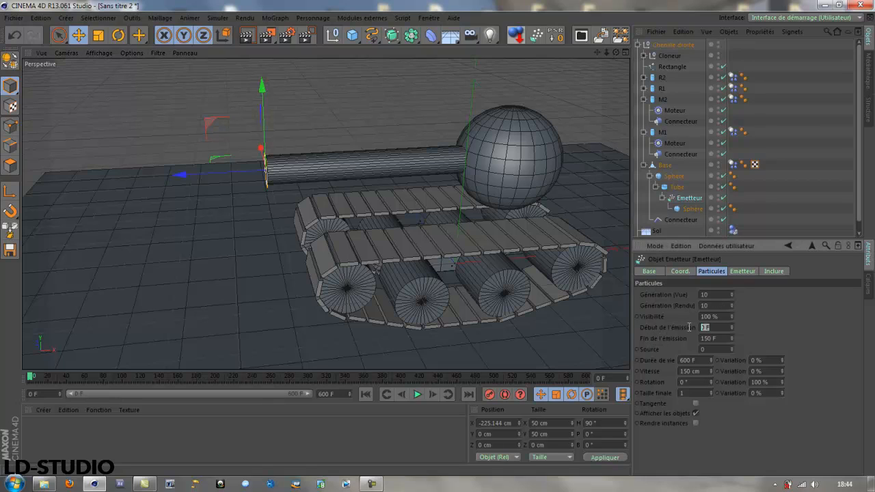
pyautogui.write('40')
pyautogui.doubleClick(723, 337)
# Play the simulation to check how the sphere is fired from the tube, and return to the first frame.
pyautogui.click(418, 395)
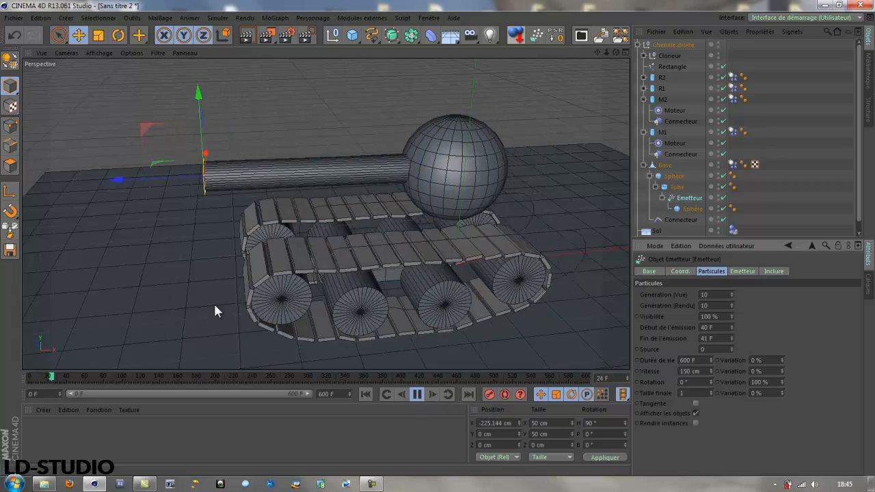
pyautogui.keyDown('alt'); pyautogui.moveTo(214, 306); pyautogui.dragTo(300, 194); pyautogui.keyUp('alt')
pyautogui.click(417, 394)
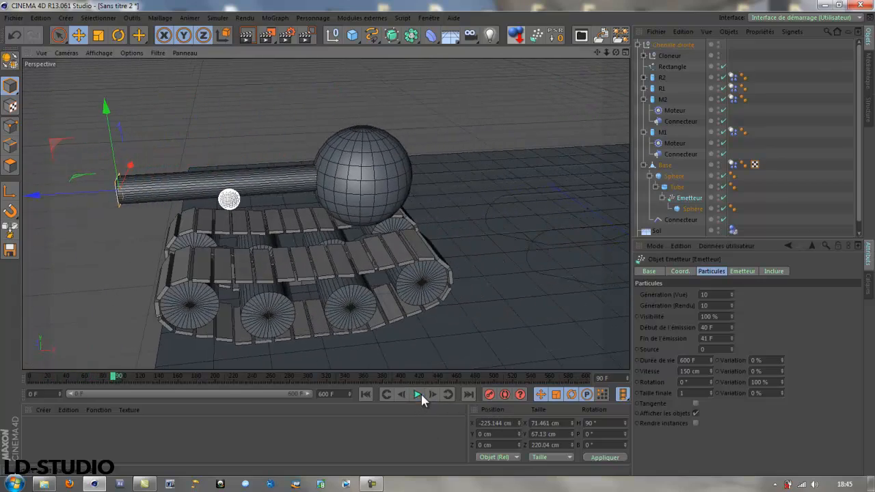
pyautogui.click(368, 394)
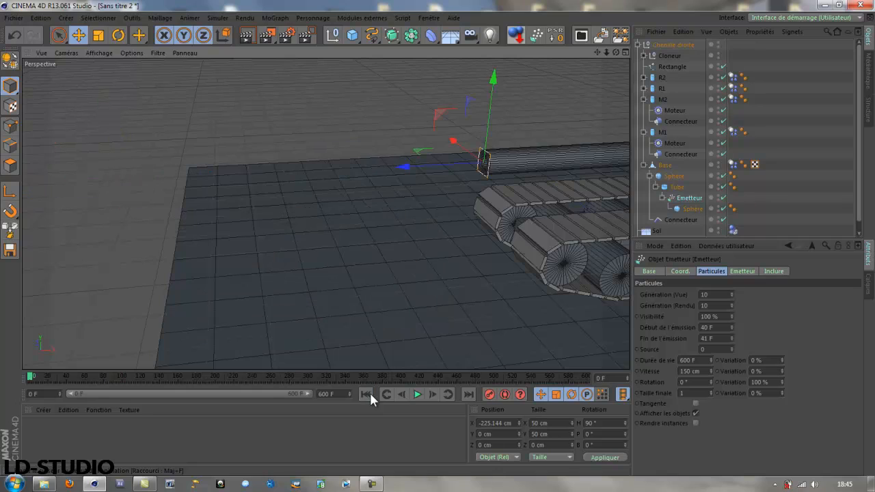
# Add a rigid body simulation property to the sphere nested under the emitter.
pyautogui.click(693, 209)
pyautogui.rightClick(688, 214)
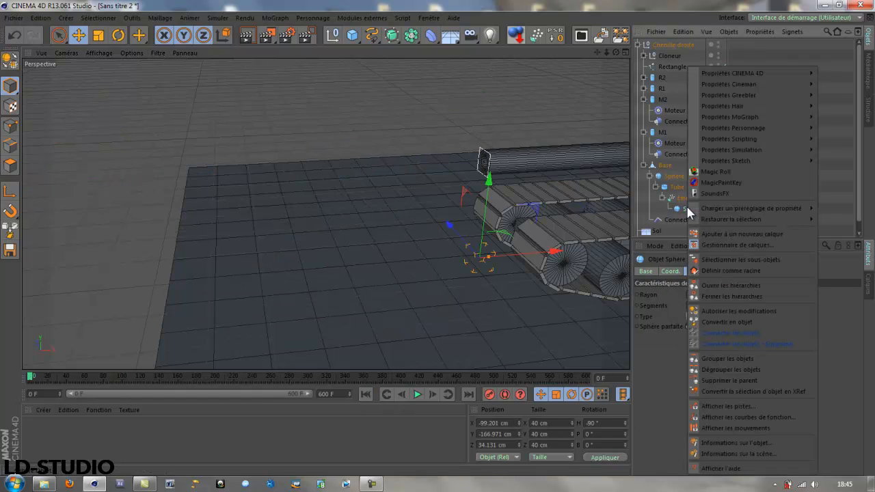
pyautogui.moveTo(748, 149)
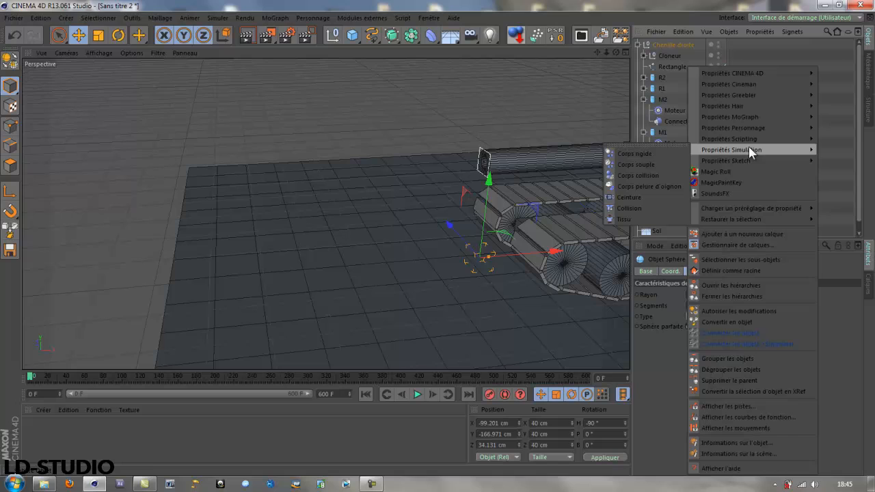
pyautogui.click(634, 154)
pyautogui.moveTo(861, 316)
pyautogui.mouseDown()
pyautogui.moveTo(862, 372)
pyautogui.moveTo(859, 312)
pyautogui.mouseUp()
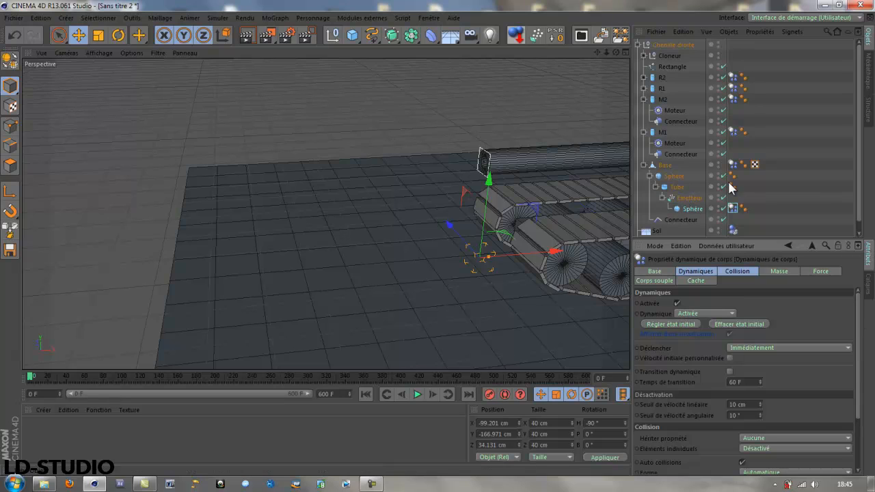
# Set the emitter's particle speed to 600 cm, test the shot by playing the simulation, and rewind.
pyautogui.click(689, 197)
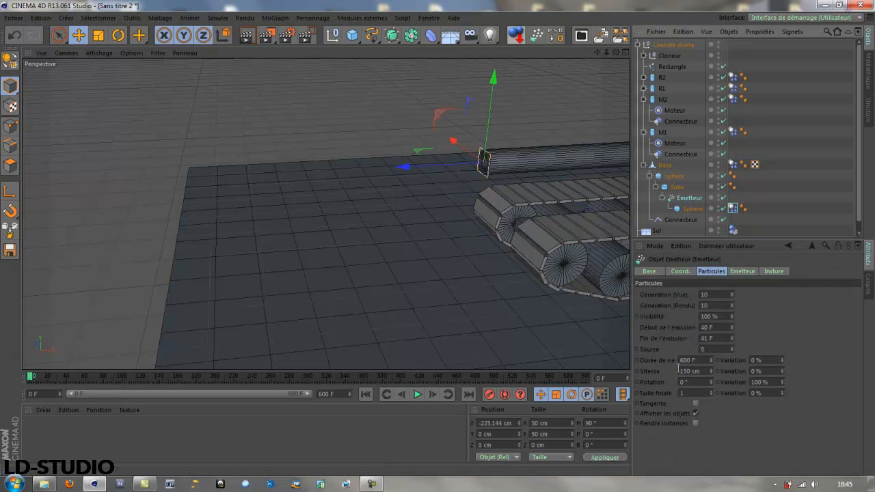
pyautogui.moveTo(706, 371); pyautogui.dragTo(678, 371)
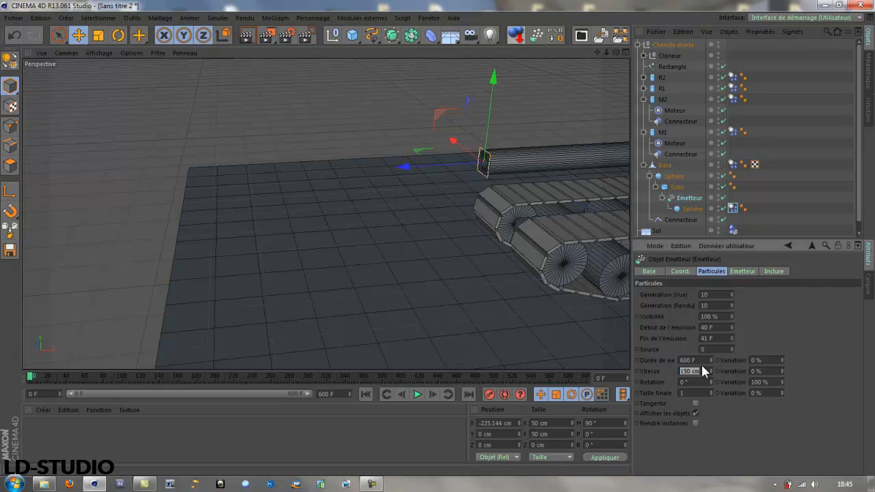
pyautogui.write('600')
pyautogui.press('Return')
pyautogui.click(419, 395)
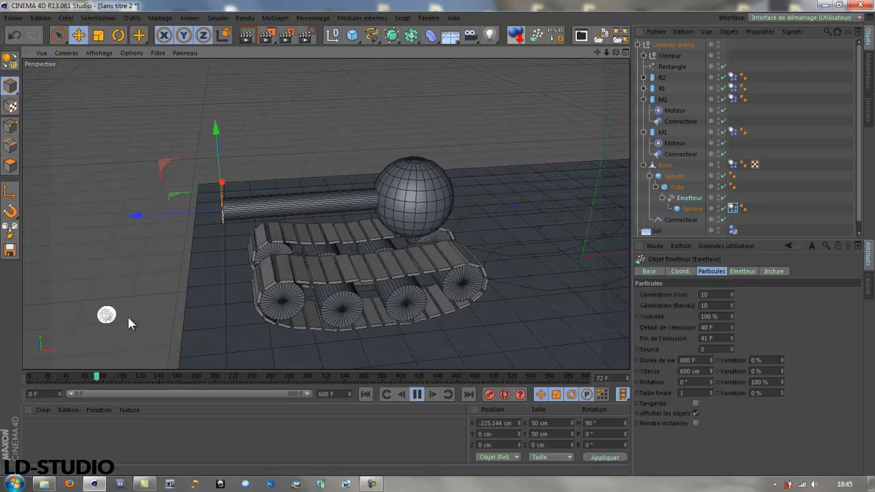
pyautogui.click(414, 396)
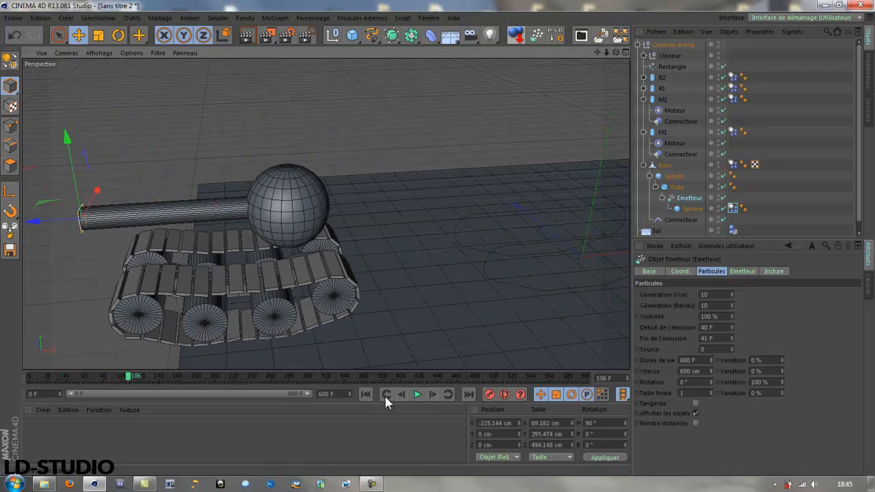
pyautogui.click(365, 395)
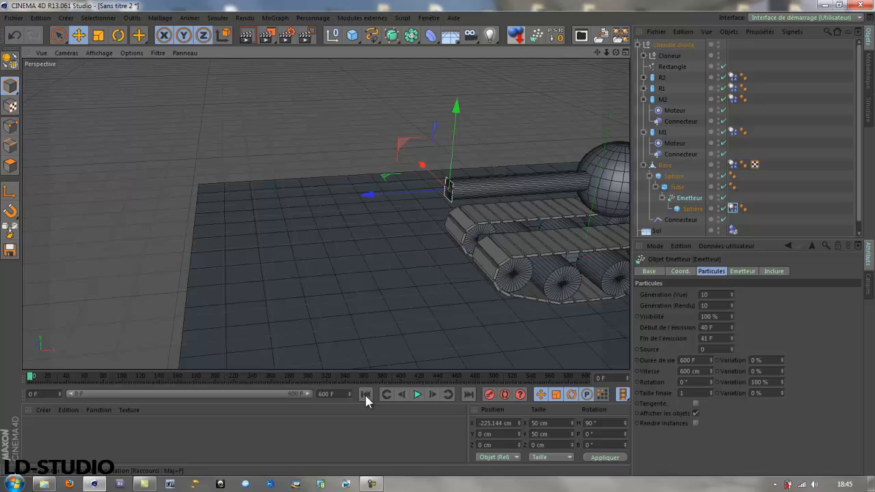
# Set the emitter's particle speed to 1500 cm, play the simulation from the tank's front, and rewind.
pyautogui.click(705, 371)
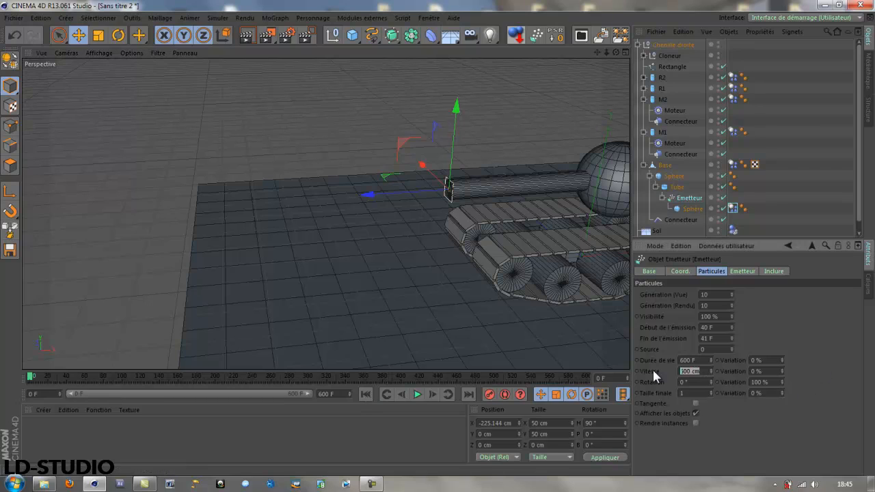
pyautogui.write('1500')
pyautogui.press('Return')
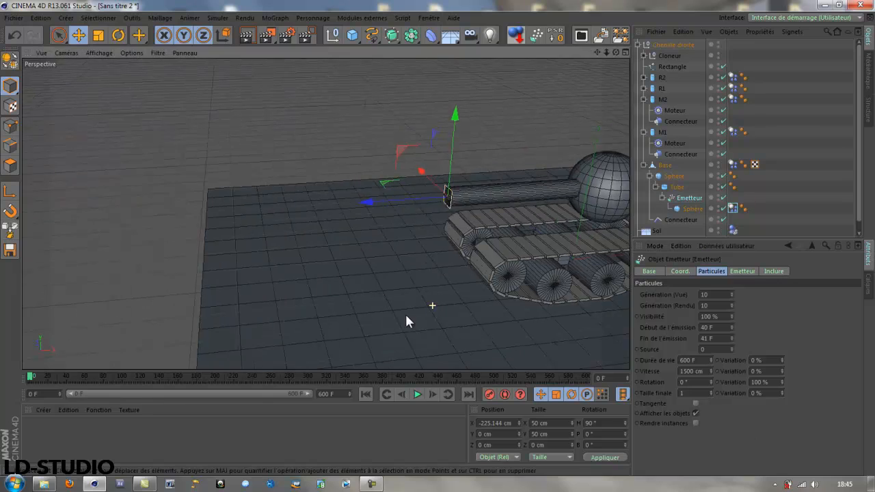
pyautogui.scroll(-3, 396, 318)
pyautogui.keyDown('alt'); pyautogui.moveTo(386, 324); pyautogui.dragTo(474, 346); pyautogui.keyUp('alt')
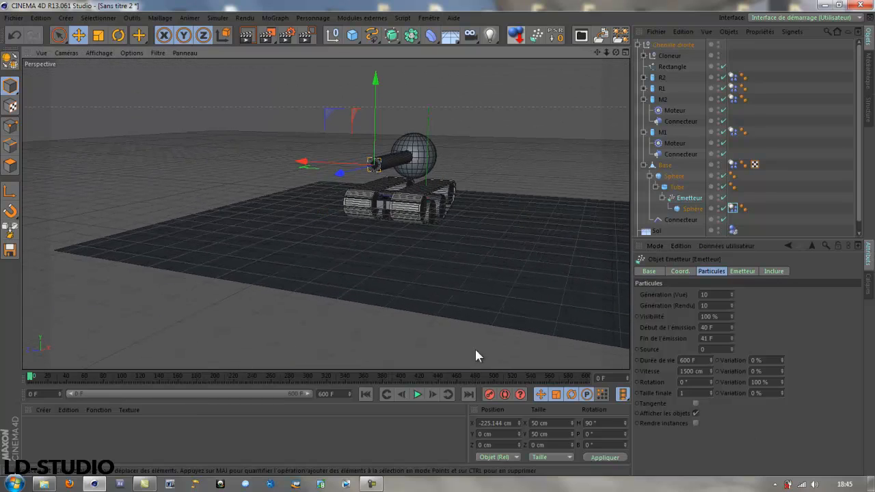
pyautogui.click(421, 393)
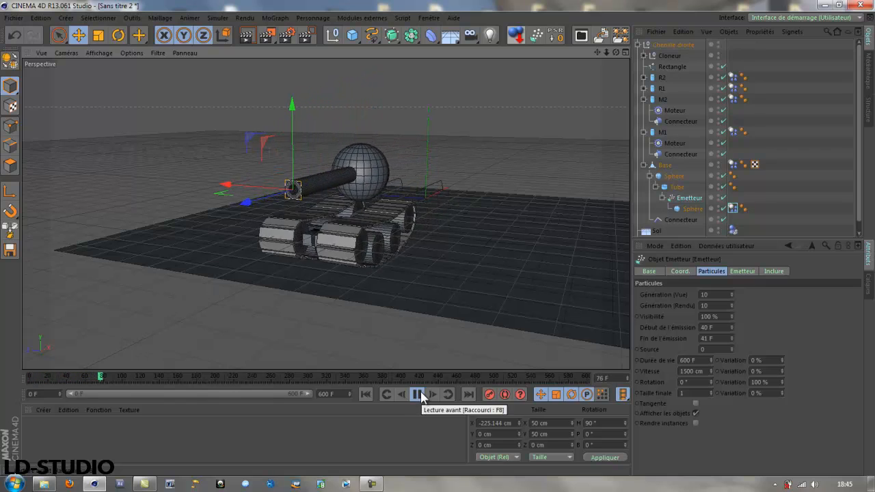
pyautogui.click(418, 394)
pyautogui.click(364, 392)
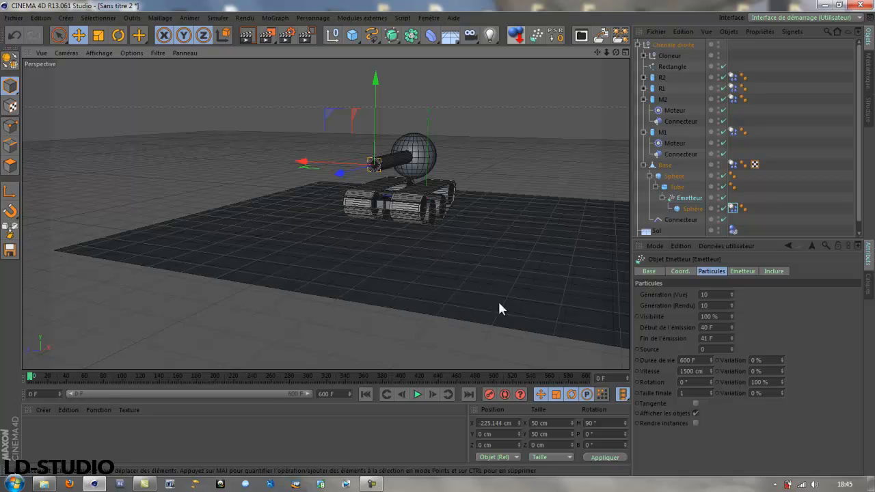
# Set the emitter's particle speed to 2500 cm, replay the simulation to test the shot, and rewind.
pyautogui.doubleClick(705, 371)
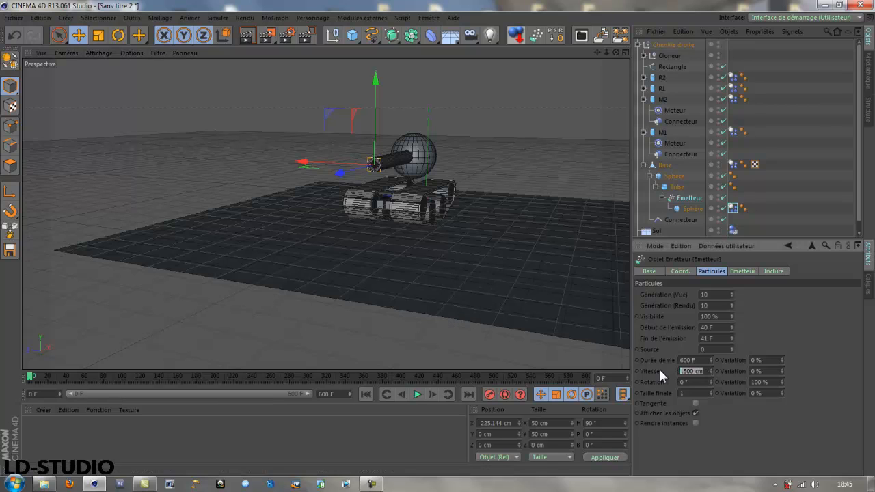
pyautogui.write('2500')
pyautogui.click(742, 440)
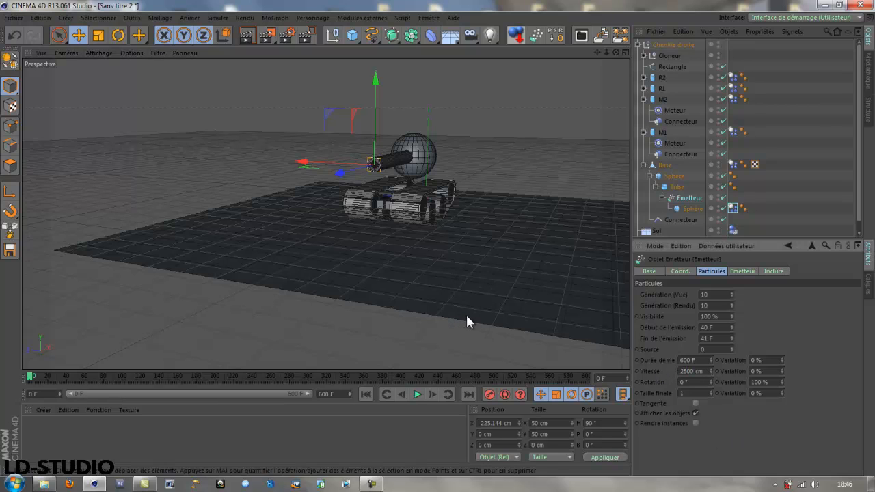
pyautogui.keyDown('alt'); pyautogui.moveTo(479, 306); pyautogui.dragTo(421, 317); pyautogui.keyUp('alt')
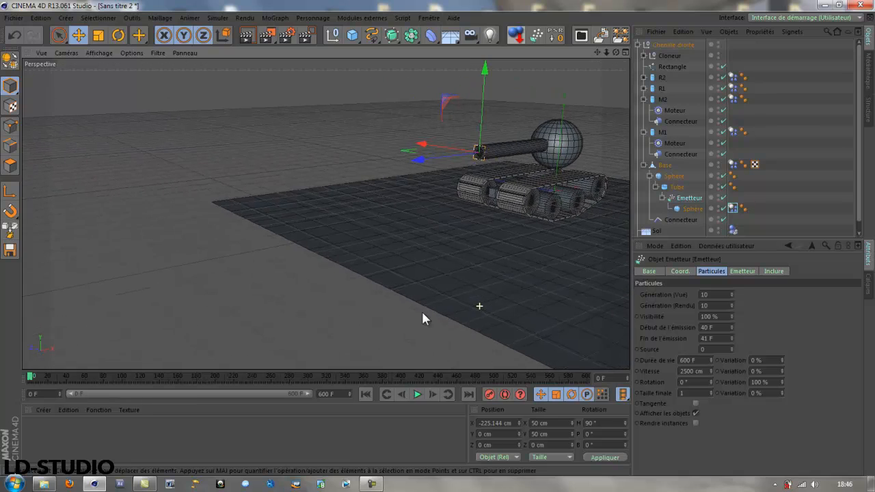
pyautogui.click(417, 394)
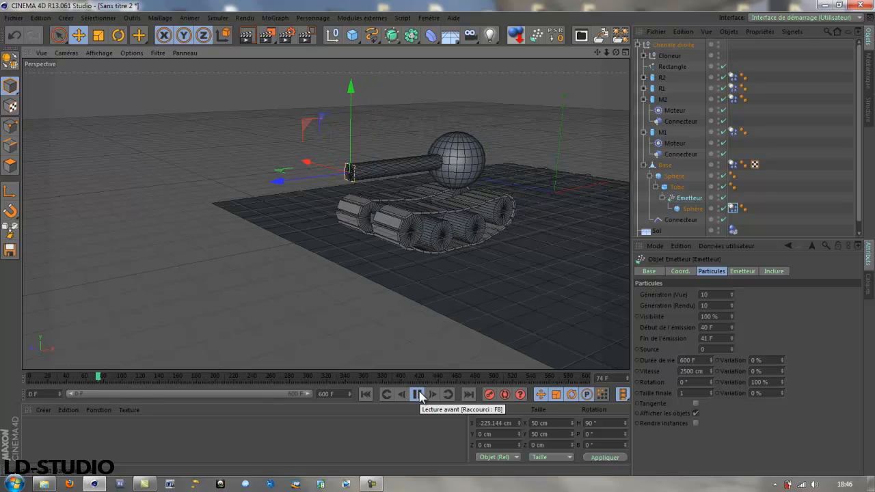
pyautogui.click(418, 394)
pyautogui.click(367, 395)
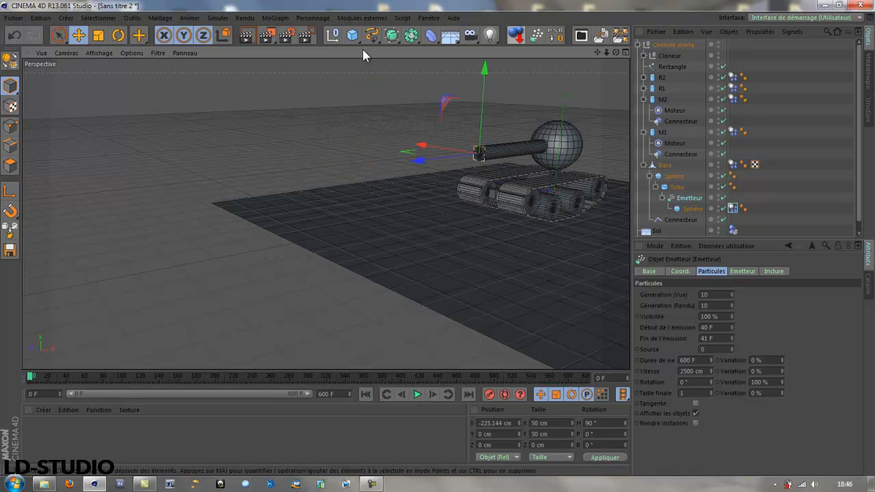
# Add a cube in front of the tank at about X -1422 cm and scale it down to 34 cm per side.
pyautogui.moveTo(355, 39); pyautogui.dragTo(470, 50)
pyautogui.moveTo(604, 197); pyautogui.dragTo(287, 267)
pyautogui.press('t')
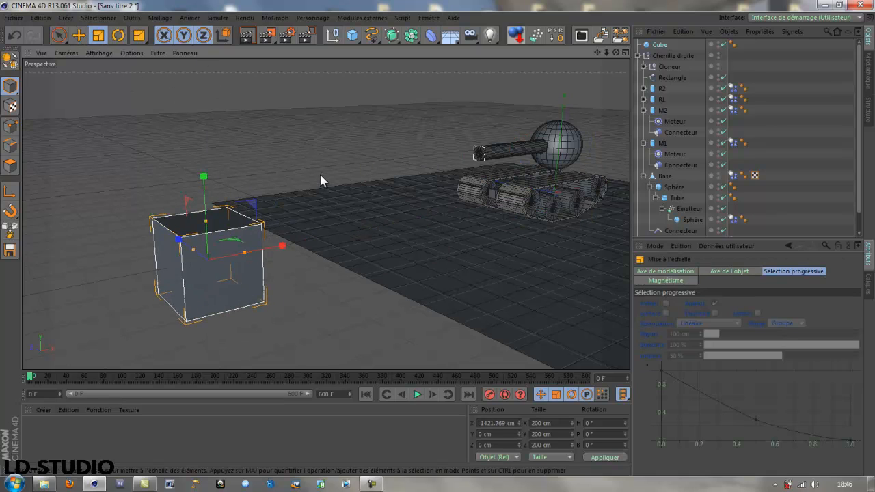
pyautogui.moveTo(322, 180); pyautogui.dragTo(436, 264)
pyautogui.moveTo(437, 234); pyautogui.dragTo(321, 179)
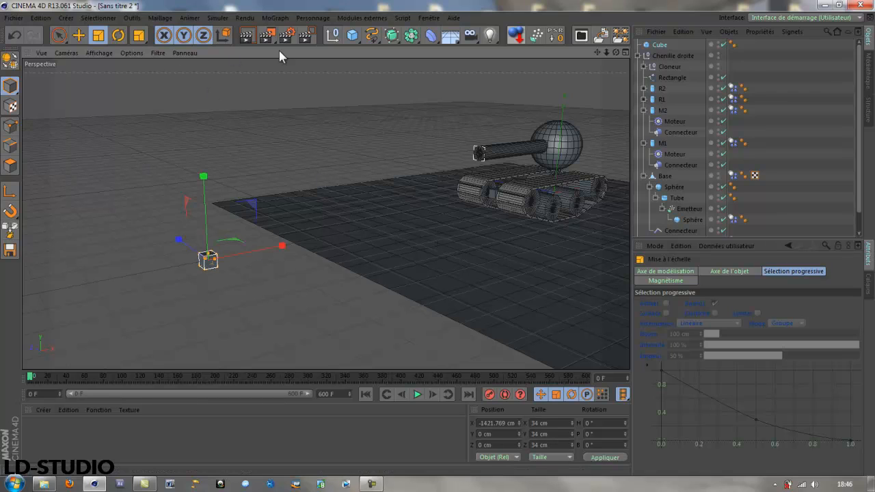
# Add a MoGraph Cloner and nest the small cube inside it.
pyautogui.click(275, 18)
pyautogui.click(296, 92)
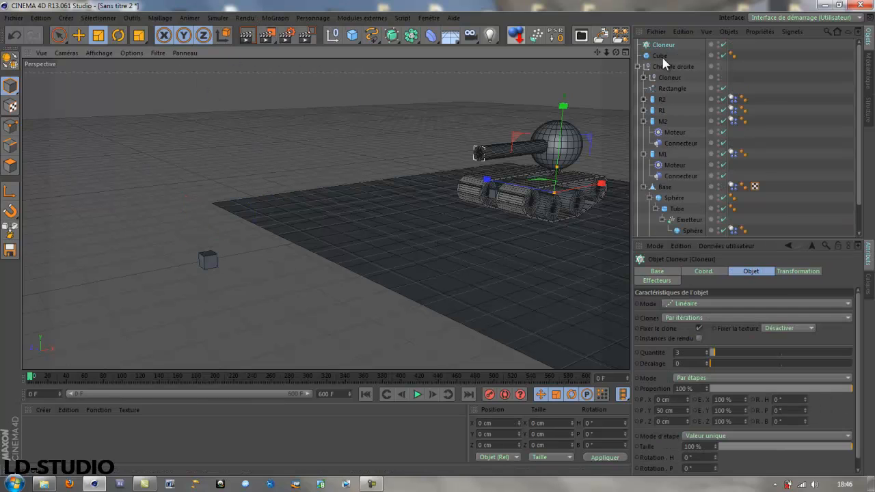
pyautogui.moveTo(661, 54); pyautogui.dragTo(660, 44)
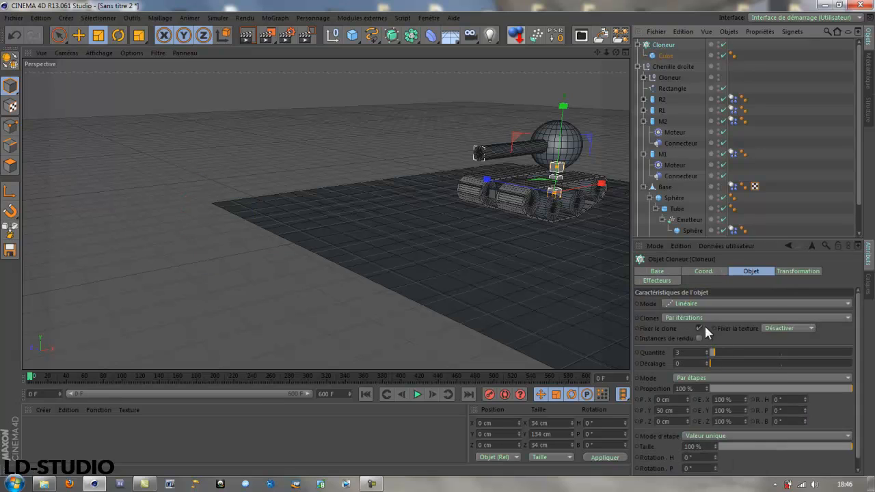
# Switch the cloner to grid distribution and move it in front of the tank to about X -1439 cm, Y 117 cm.
pyautogui.click(689, 303)
pyautogui.click(685, 347)
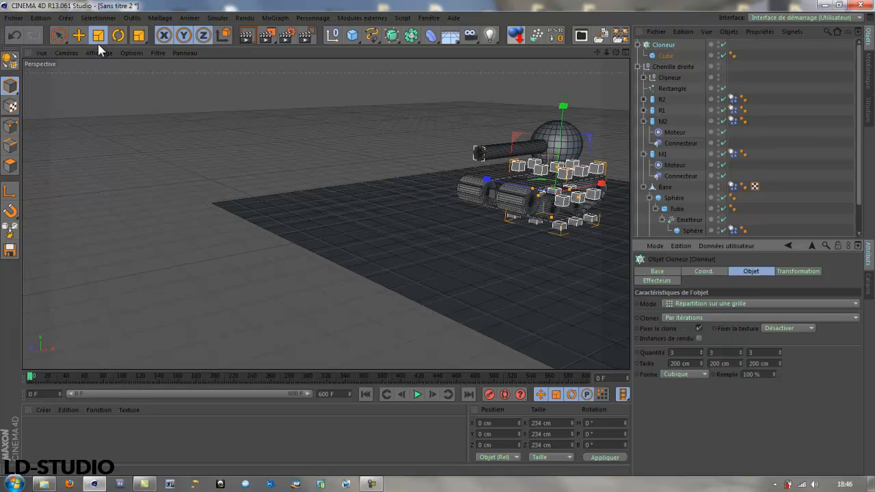
pyautogui.click(78, 35)
pyautogui.moveTo(599, 190); pyautogui.dragTo(274, 277)
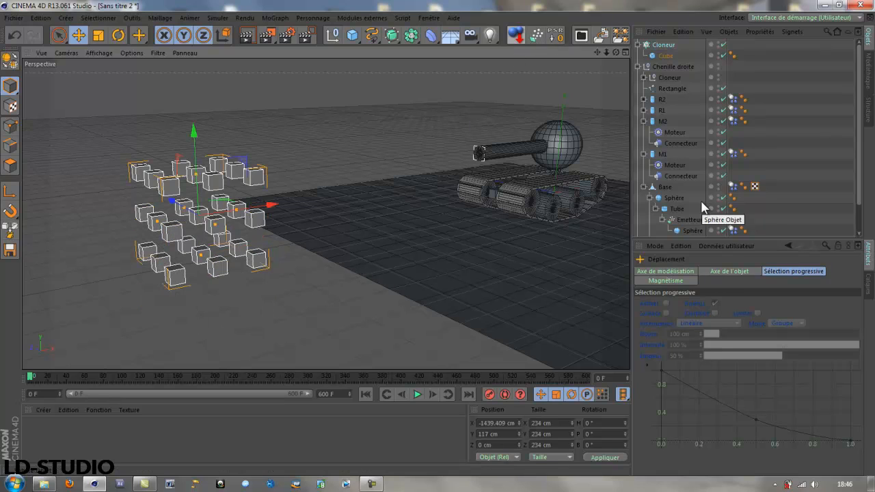
# Give the small cube inside the cloner a rigid body tag with 0 % bounce and 100 % friction.
pyautogui.rightClick(665, 56)
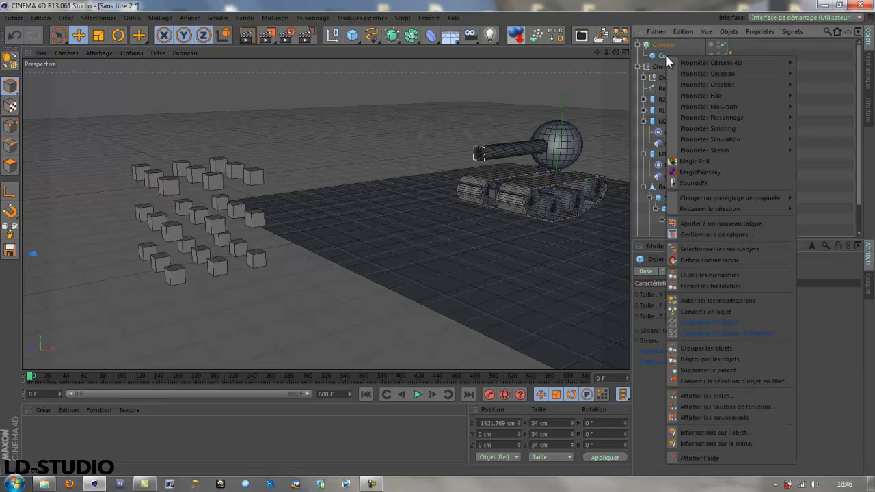
pyautogui.moveTo(729, 140)
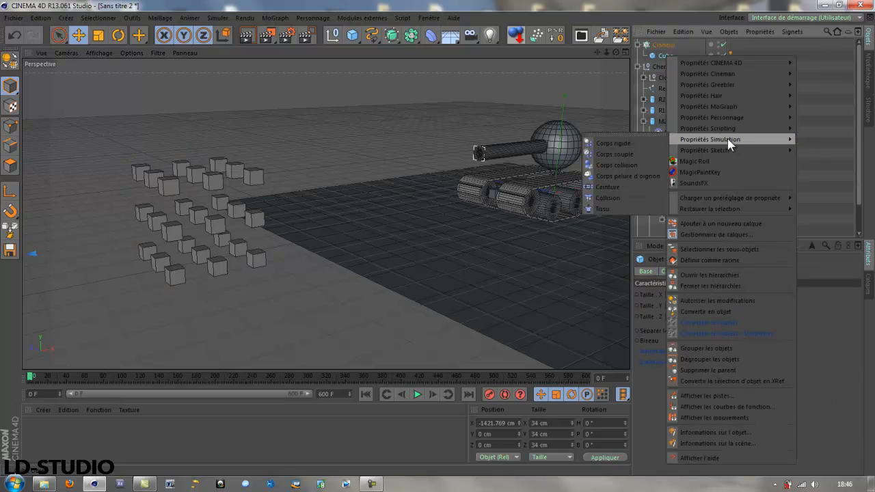
pyautogui.click(611, 143)
pyautogui.moveTo(859, 332); pyautogui.dragTo(862, 406)
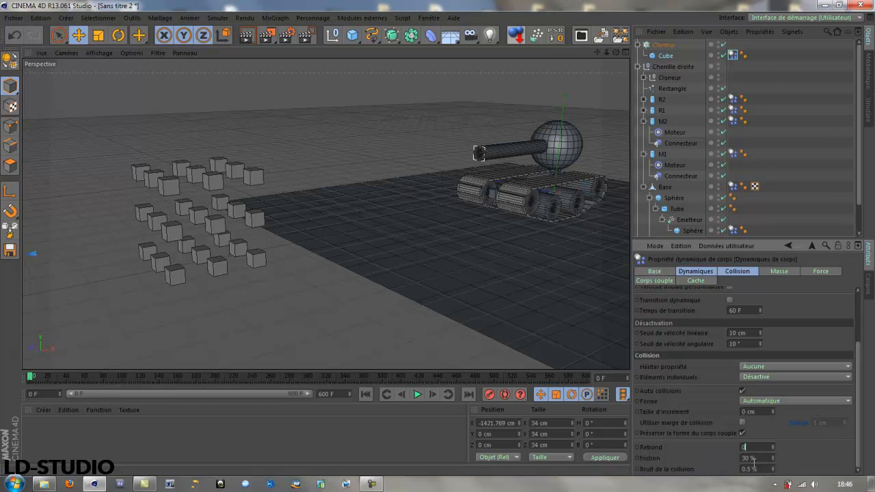
pyautogui.write('100')
pyautogui.press('Return')
# Set the cube cloner's grid count to 7 × 7 × 7 clones.
pyautogui.keyDown('alt'); pyautogui.moveTo(368, 269); pyautogui.dragTo(244, 222); pyautogui.keyUp('alt')
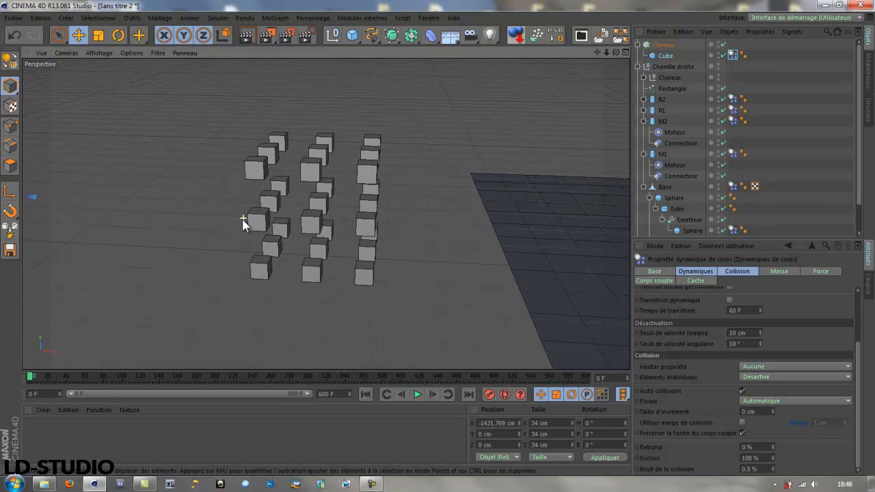
pyautogui.click(663, 45)
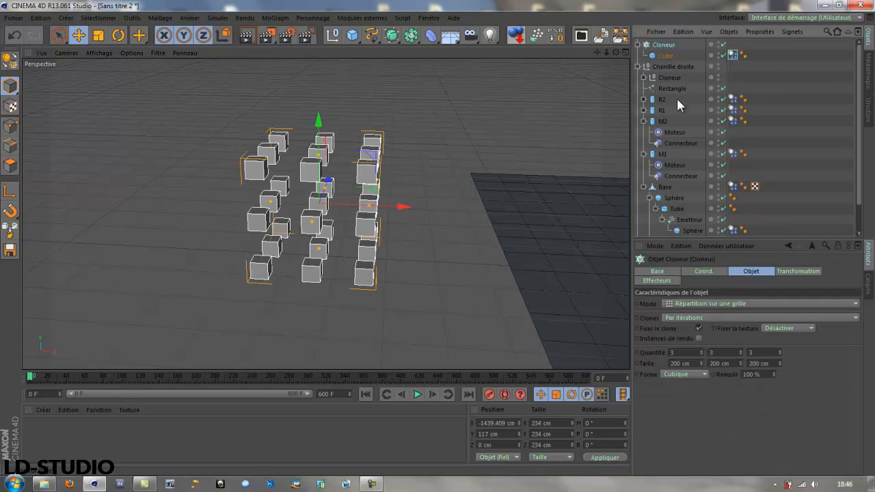
pyautogui.click(700, 351)
pyautogui.click(699, 350)
pyautogui.click(699, 350)
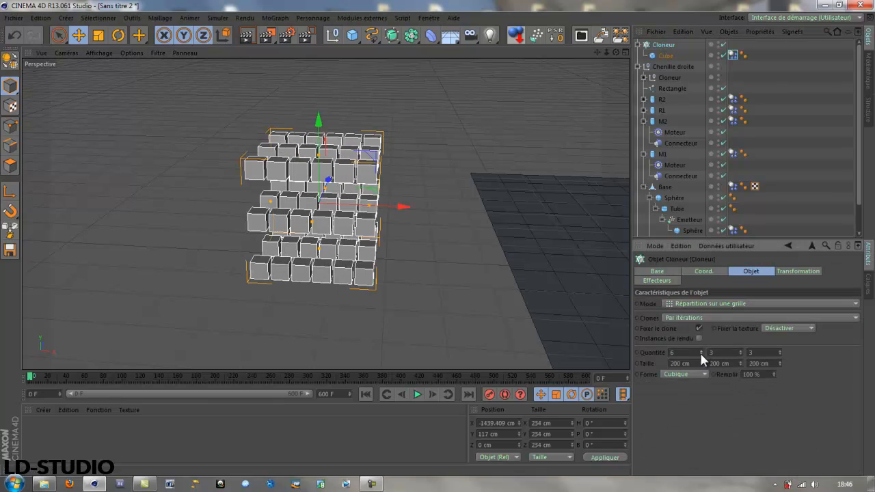
pyautogui.click(700, 350)
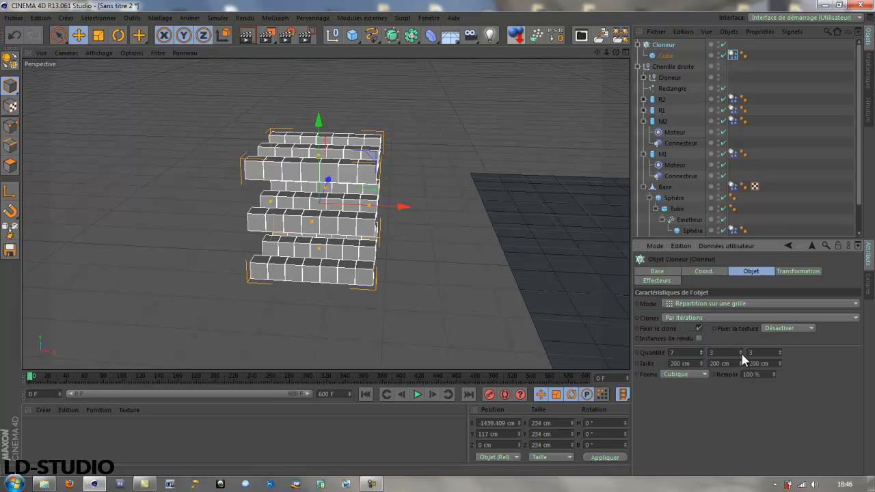
pyautogui.click(741, 350)
pyautogui.click(740, 350)
pyautogui.click(741, 350)
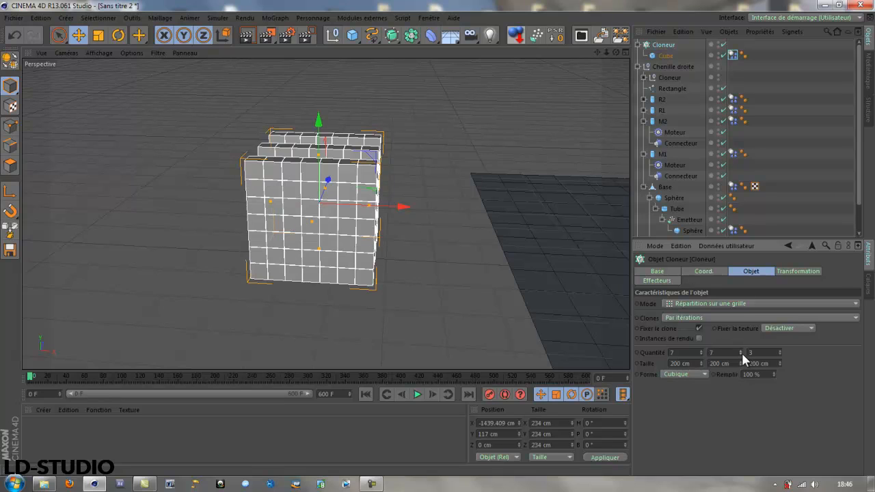
pyautogui.click(780, 350)
pyautogui.click(780, 350)
pyautogui.click(780, 351)
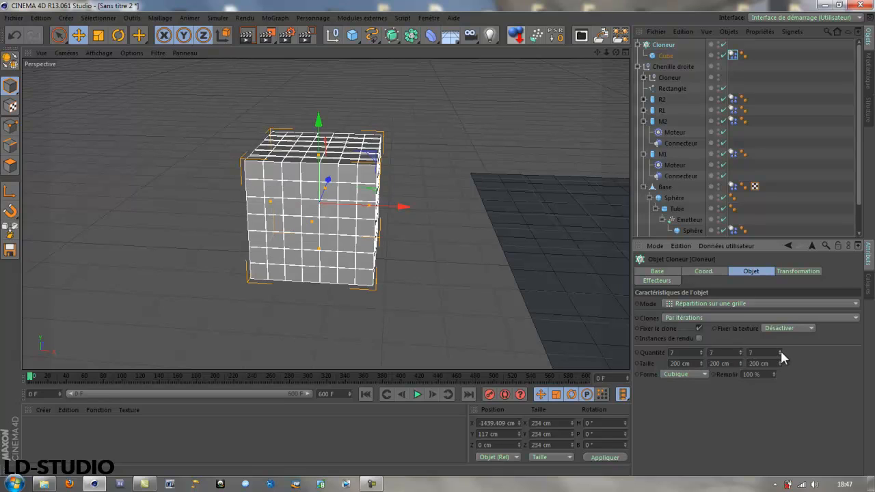
pyautogui.click(779, 350)
# Enlarge the cloner's grid to about 214 × 211 × 214 cm and raise the cloner to about Y 123 cm.
pyautogui.moveTo(465, 305)
pyautogui.keyDown('alt'); pyautogui.mouseDown()
pyautogui.moveTo(384, 298)
pyautogui.moveTo(509, 300)
pyautogui.mouseUp(); pyautogui.keyUp('alt')
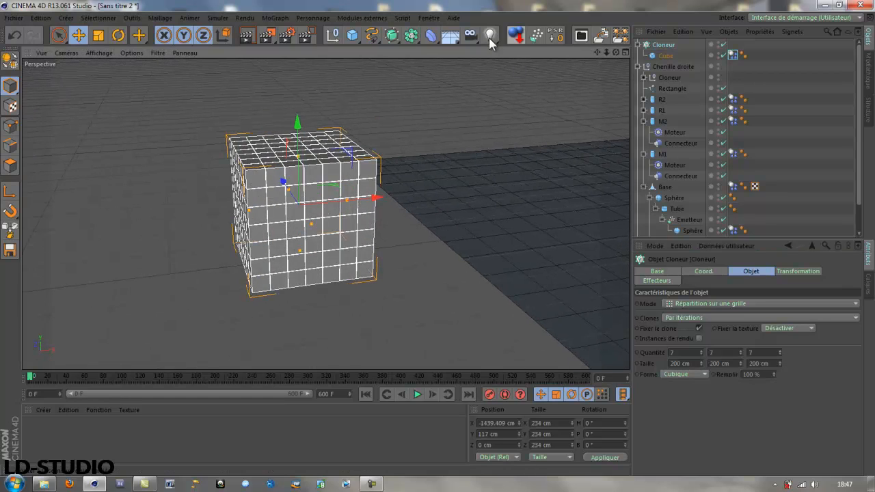
pyautogui.click(418, 394)
pyautogui.click(366, 394)
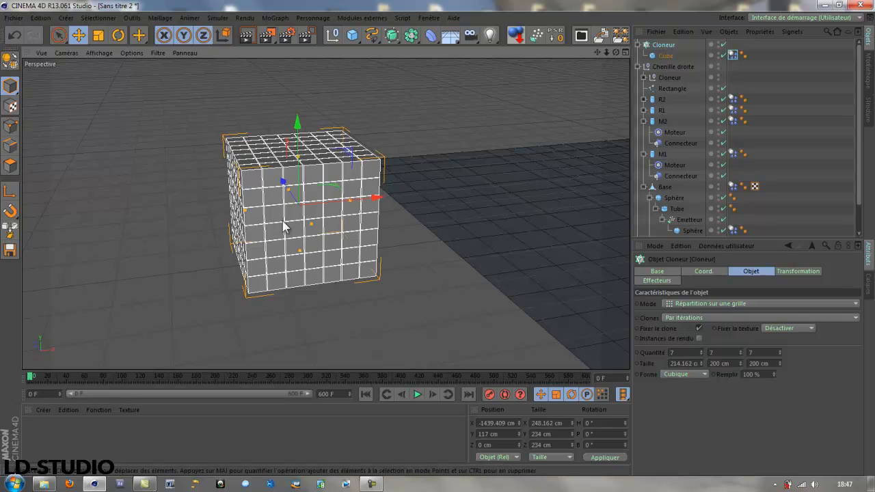
pyautogui.keyDown('alt'); pyautogui.moveTo(289, 301); pyautogui.dragTo(433, 311); pyautogui.keyUp('alt')
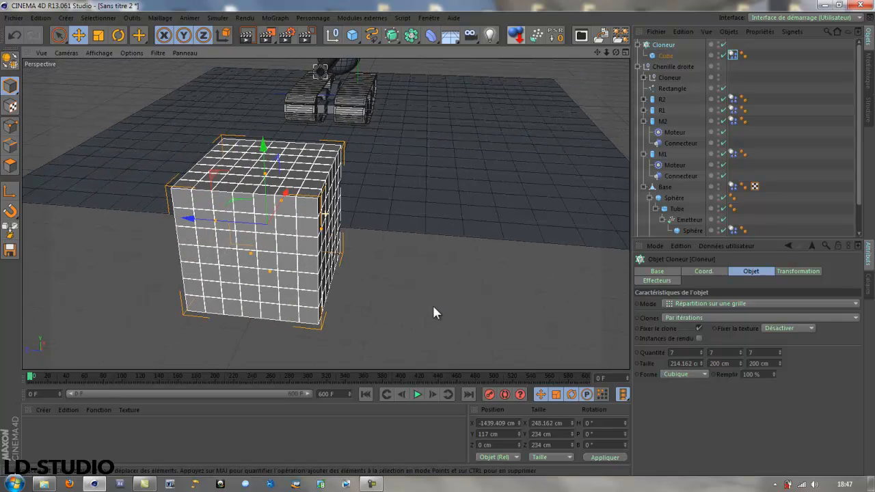
pyautogui.moveTo(322, 238); pyautogui.dragTo(326, 239)
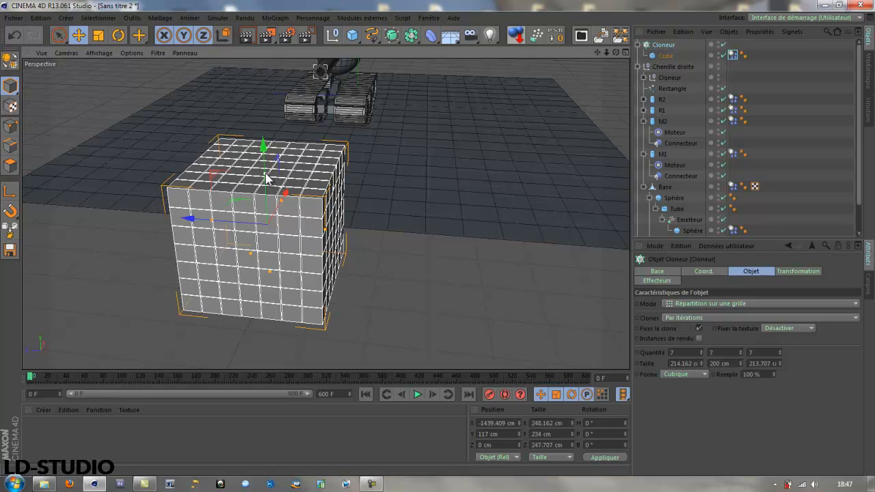
pyautogui.moveTo(266, 179); pyautogui.dragTo(267, 175)
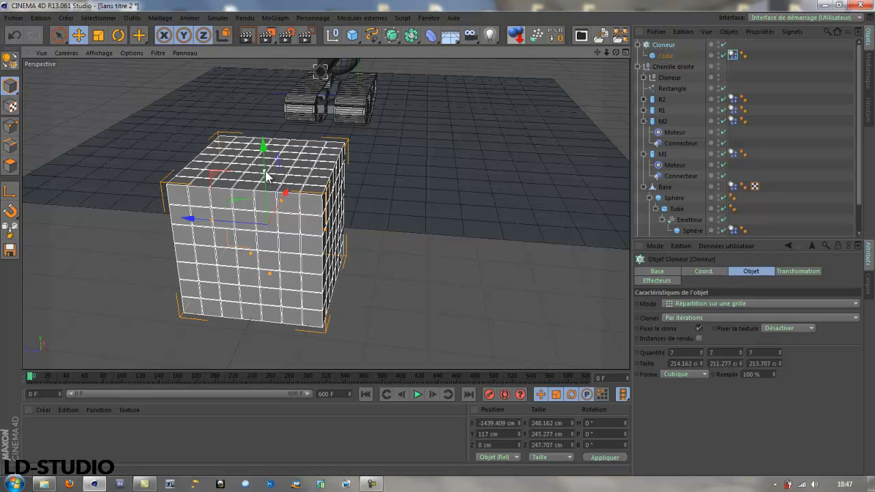
pyautogui.click(516, 41)
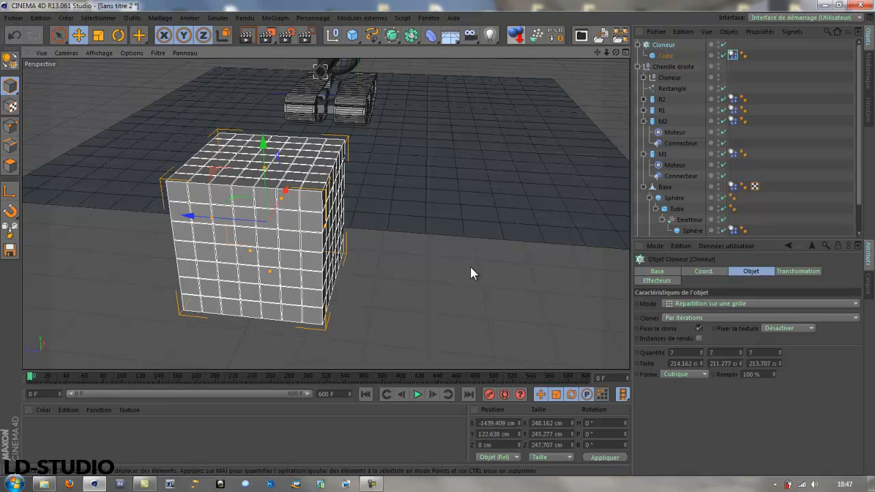
# Play the simulation to check how the cube block drops and settles, and rewind to the start.
pyautogui.keyDown('alt'); pyautogui.moveTo(471, 271); pyautogui.dragTo(406, 363); pyautogui.keyUp('alt')
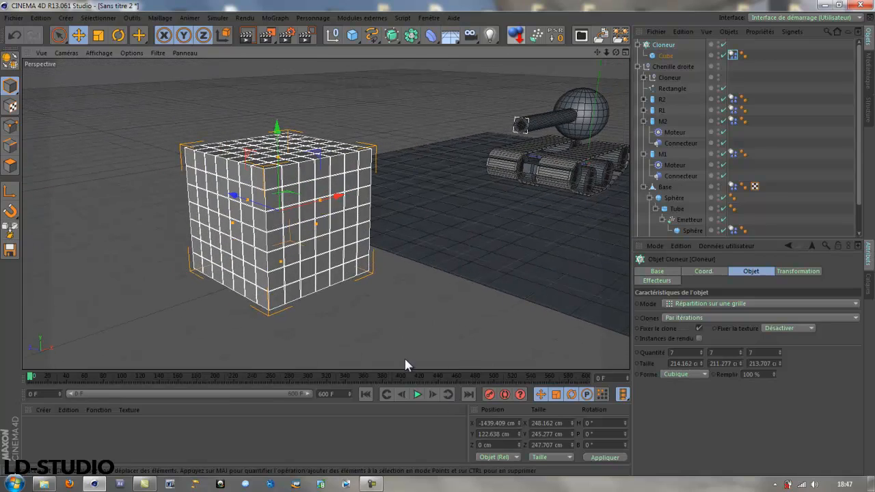
pyautogui.click(417, 395)
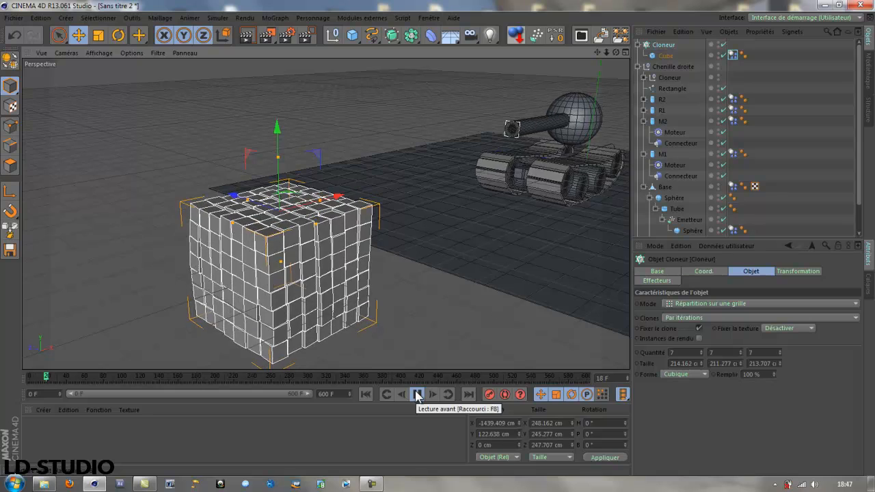
pyautogui.click(417, 395)
pyautogui.click(367, 394)
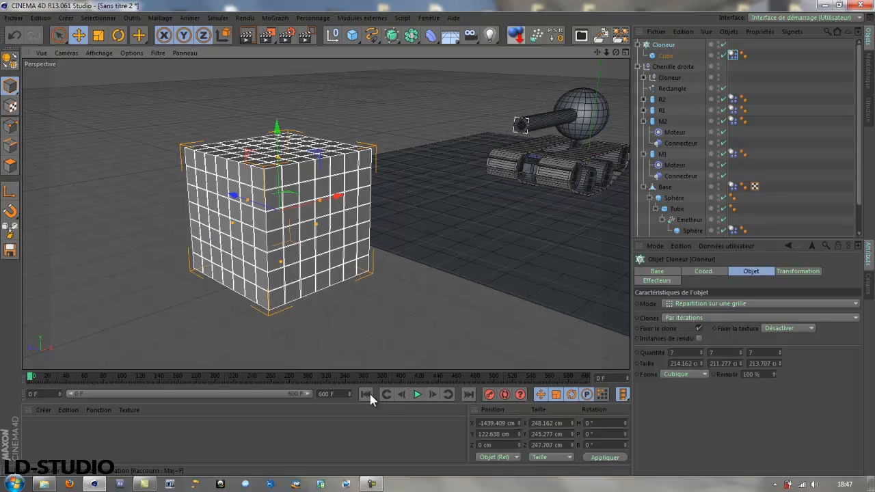
# Lower the cube cloner to about Y 33 cm, replaying the simulation to test the drop and the cannon shot, and rewind.
pyautogui.click(665, 44)
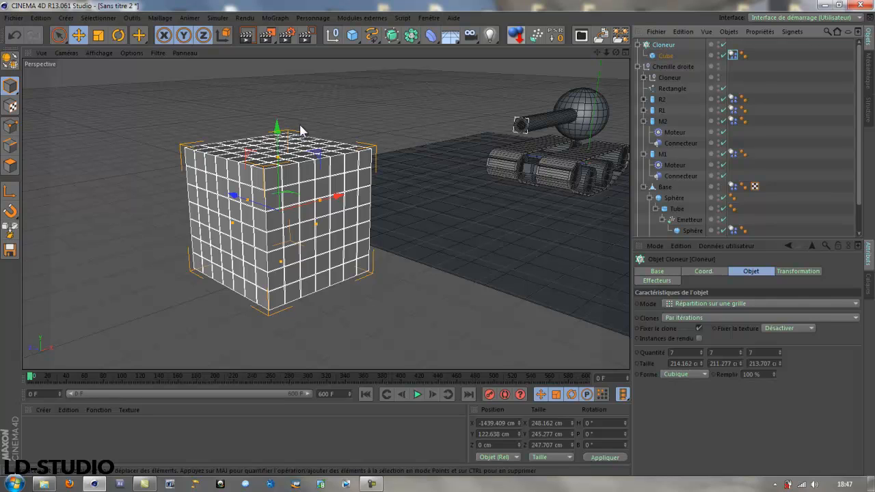
pyautogui.moveTo(279, 129); pyautogui.dragTo(277, 157)
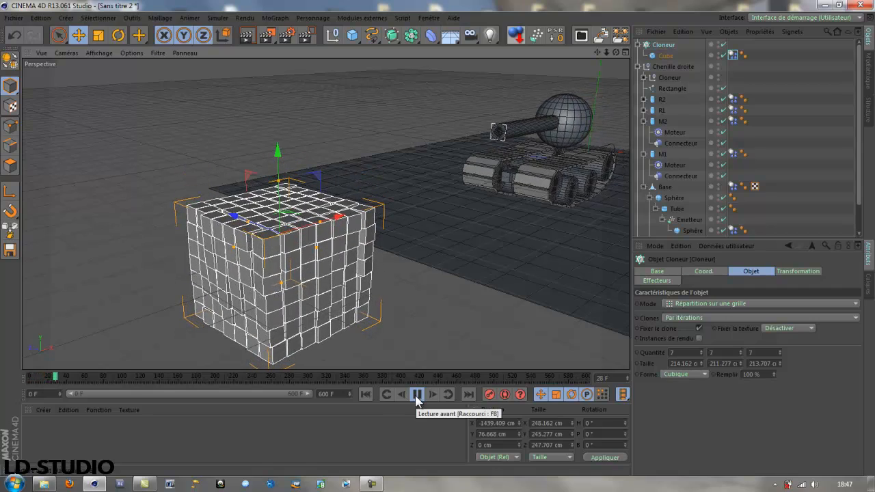
pyautogui.click(416, 395)
pyautogui.click(365, 395)
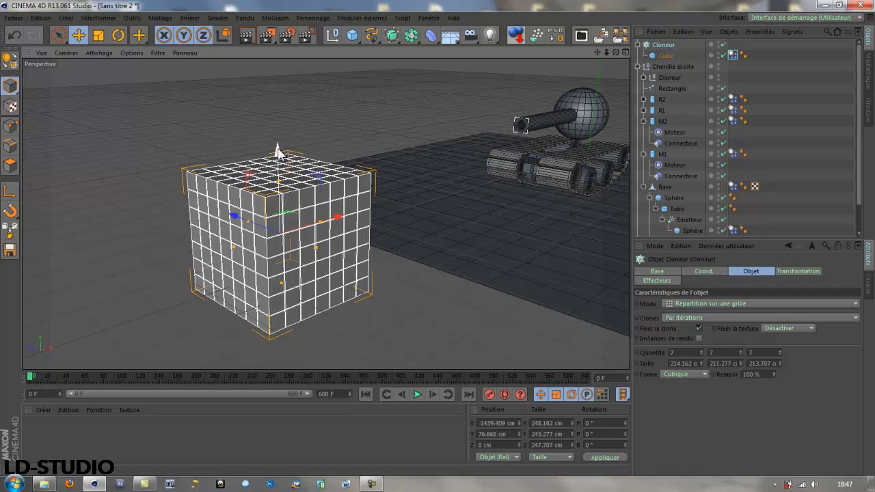
pyautogui.moveTo(278, 149); pyautogui.dragTo(277, 173)
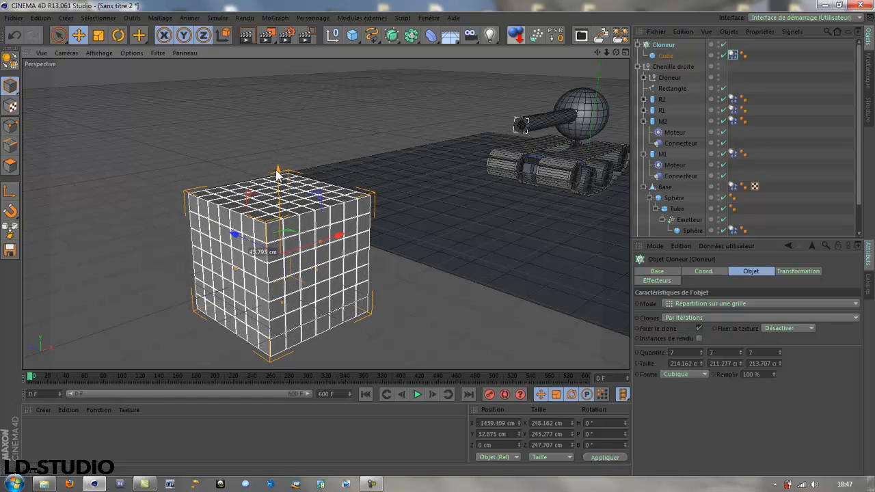
pyautogui.click(417, 395)
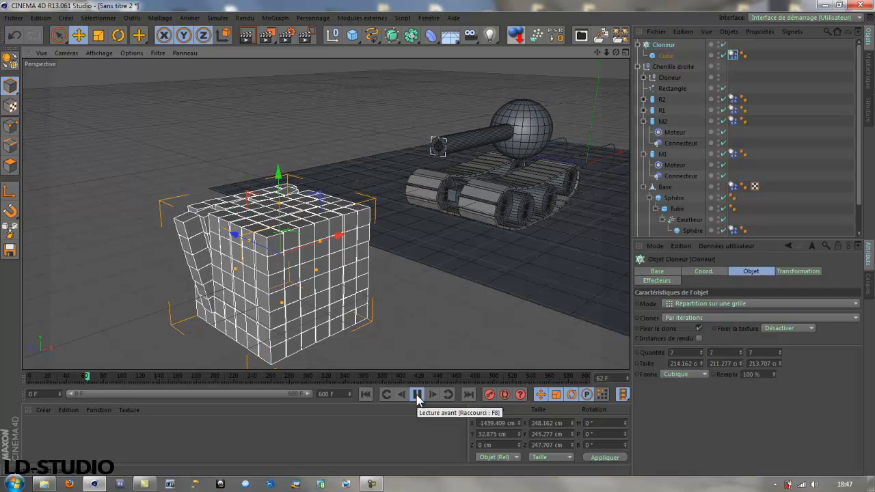
pyautogui.click(416, 395)
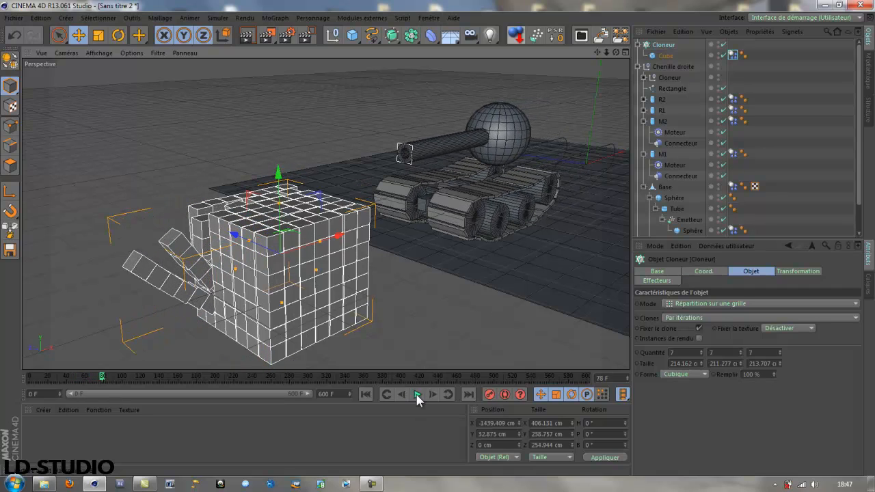
pyautogui.click(366, 394)
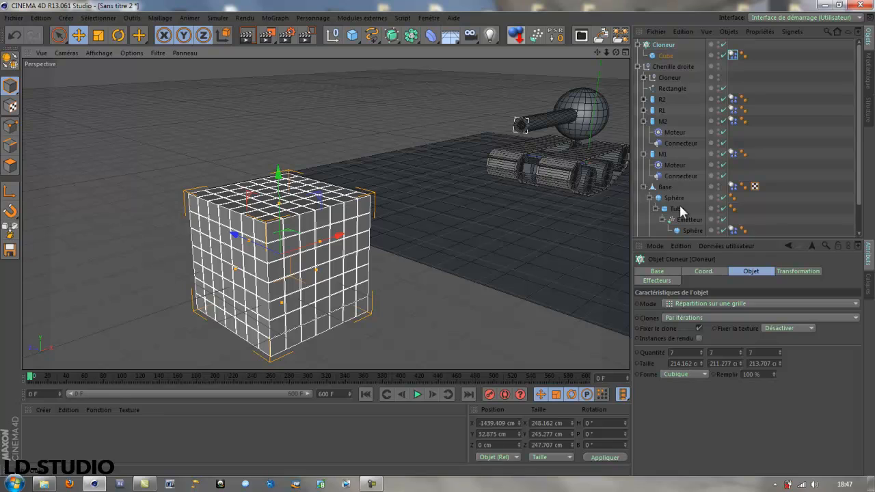
# Set the emitter's particle speed to 4000 cm, replay the simulation to test the impact on the cubes, and rewind.
pyautogui.click(689, 220)
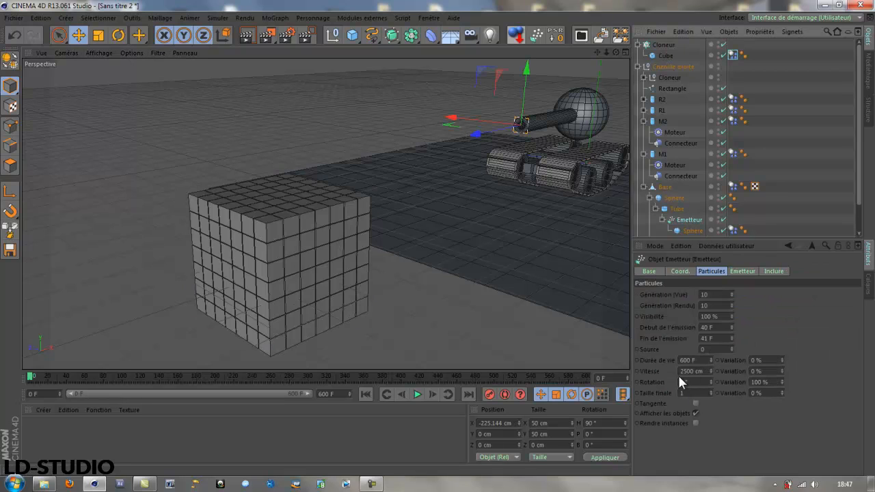
pyautogui.click(707, 371)
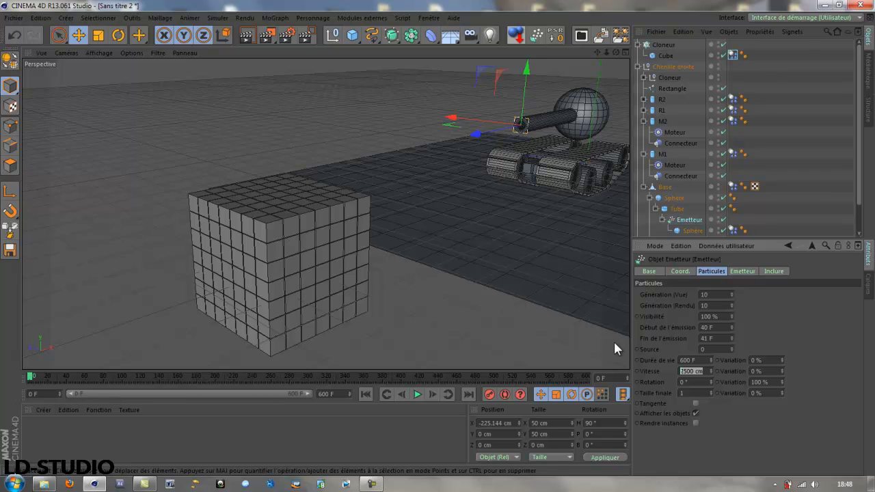
pyautogui.write('4000')
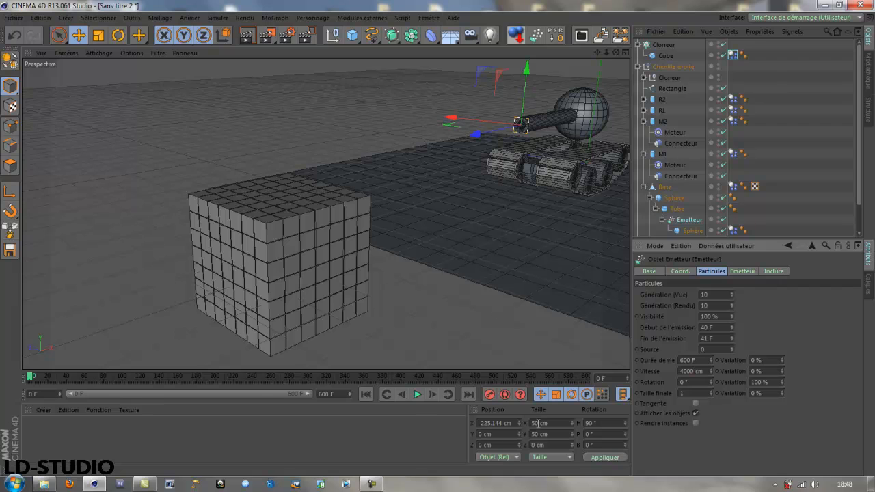
pyautogui.click(416, 395)
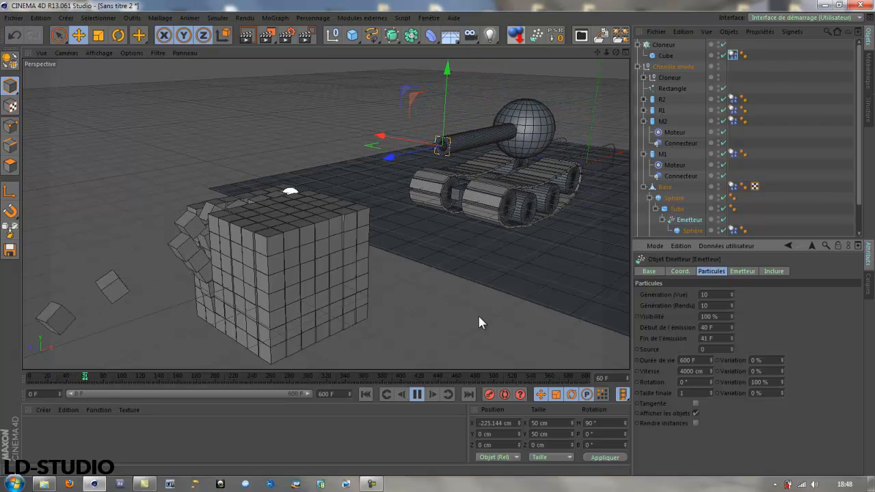
pyautogui.click(418, 395)
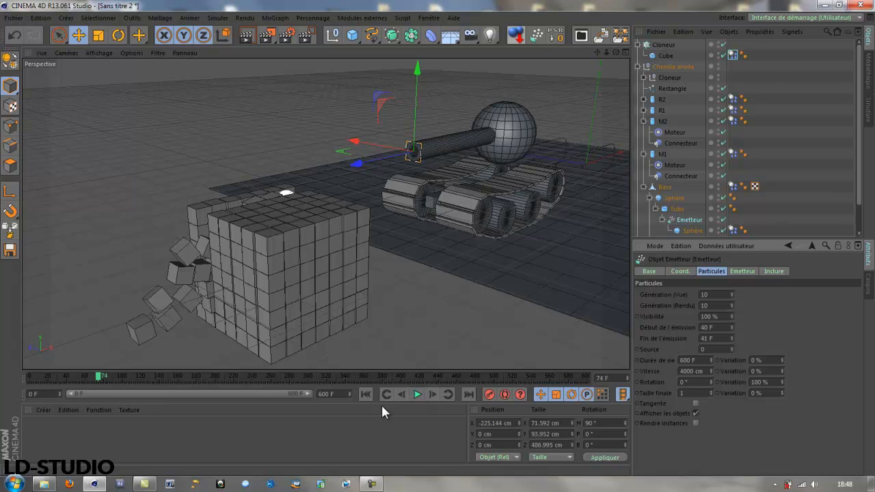
pyautogui.click(366, 394)
# Examine the tank's tracks, wheels and cannon together with the cube block from several angles.
pyautogui.keyDown('alt'); pyautogui.moveTo(487, 268); pyautogui.dragTo(446, 273, button='middle'); pyautogui.keyUp('alt')
pyautogui.keyDown('alt'); pyautogui.moveTo(502, 267); pyautogui.dragTo(455, 267); pyautogui.keyUp('alt')
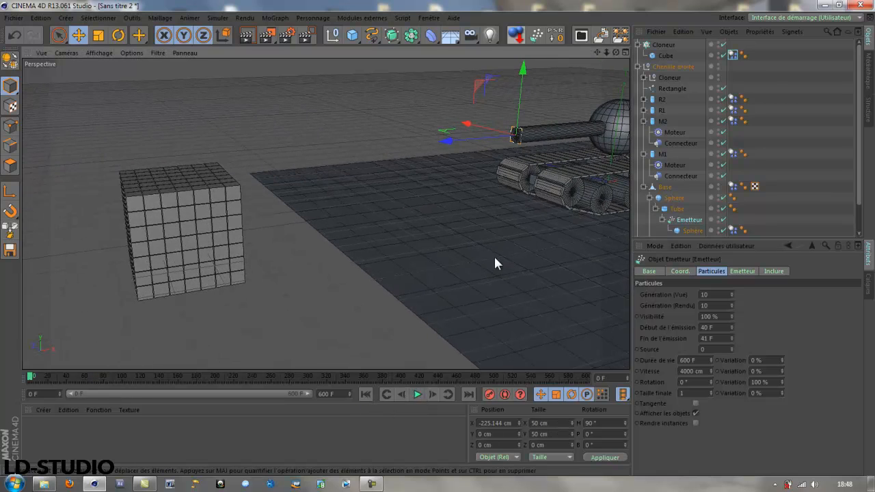
pyautogui.keyDown('alt'); pyautogui.moveTo(493, 257); pyautogui.dragTo(311, 287, button='middle'); pyautogui.keyUp('alt')
pyautogui.scroll(4, 413, 179)
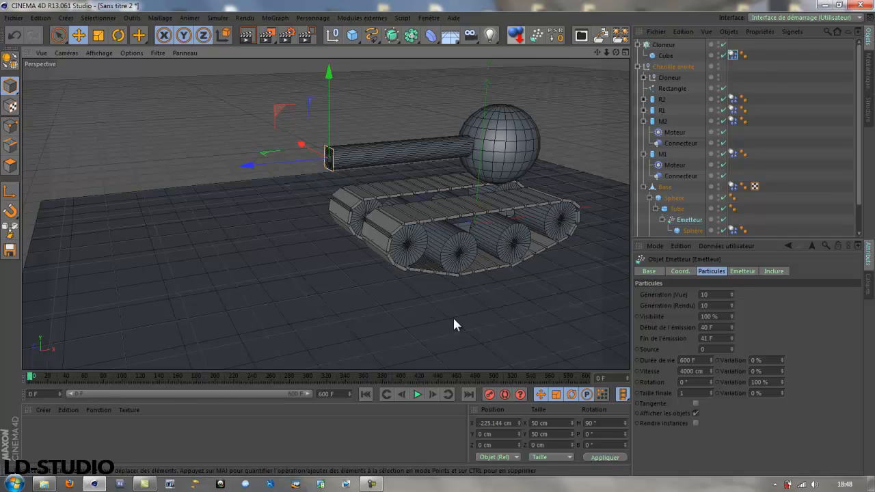
pyautogui.keyDown('alt'); pyautogui.moveTo(472, 316); pyautogui.dragTo(350, 157, button='middle'); pyautogui.keyUp('alt')
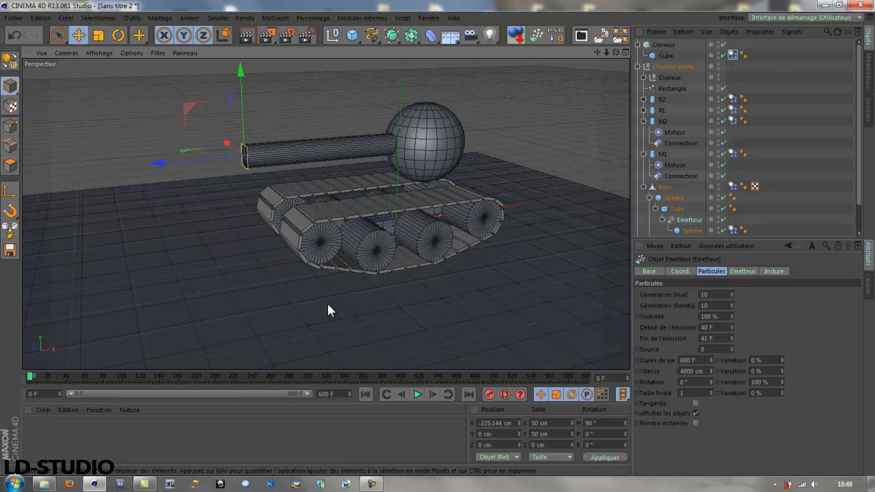
pyautogui.keyDown('alt'); pyautogui.moveTo(327, 304); pyautogui.dragTo(515, 290); pyautogui.keyUp('alt')
pyautogui.click(269, 251)
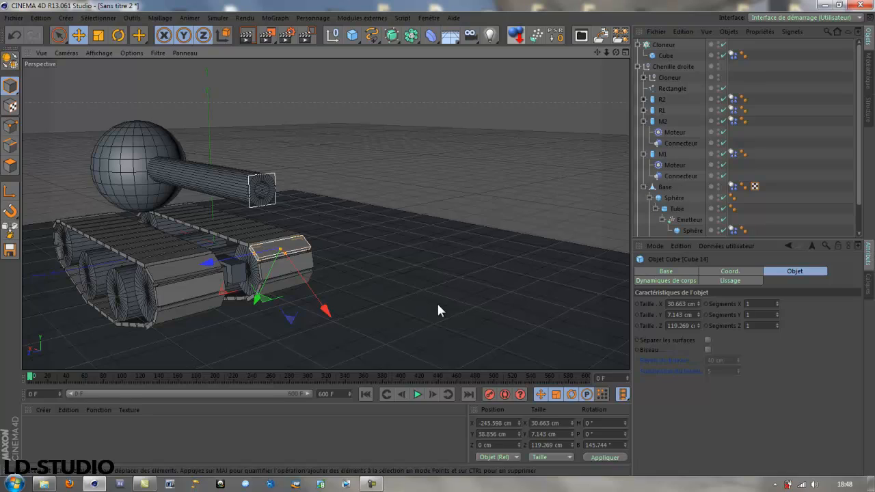
pyautogui.click(466, 191)
pyautogui.keyDown('alt'); pyautogui.moveTo(425, 283); pyautogui.dragTo(102, 300); pyautogui.keyUp('alt')
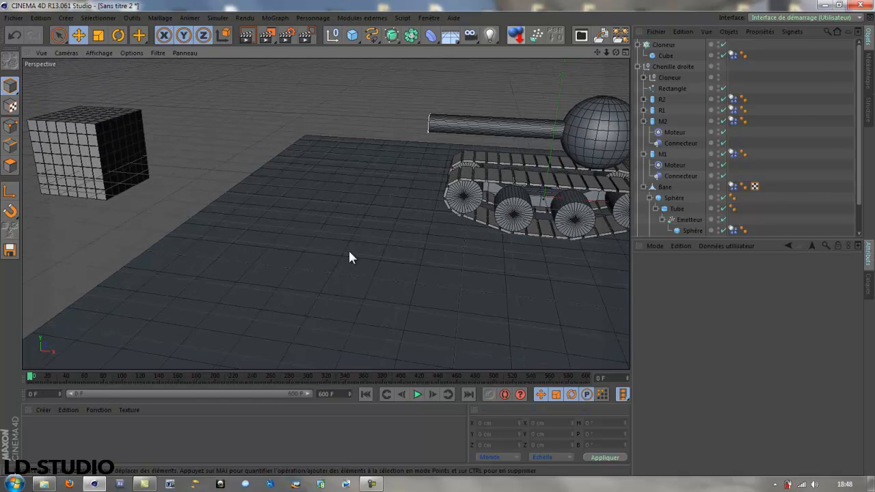
# Keyframe the turret sphere's starting rotation at frame 0, and a heading of about 39.6° at frame 17.
pyautogui.keyDown('alt'); pyautogui.moveTo(349, 257); pyautogui.dragTo(218, 287, button='middle'); pyautogui.keyUp('alt')
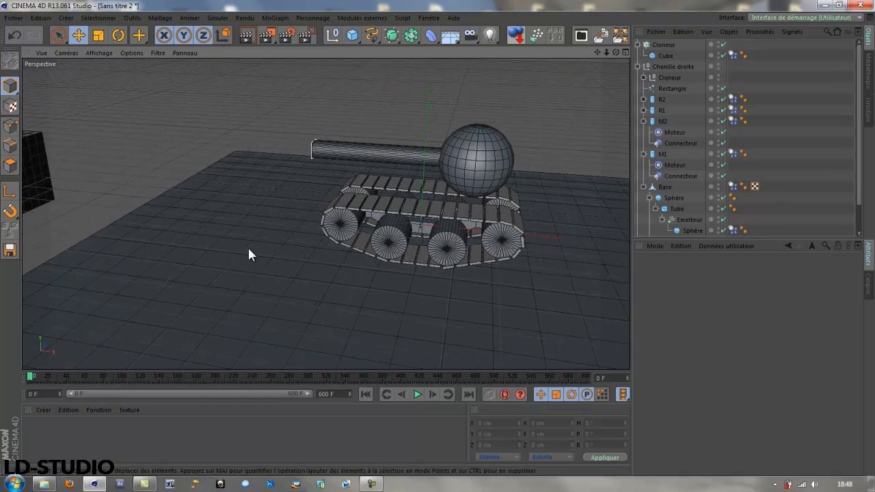
pyautogui.click(674, 199)
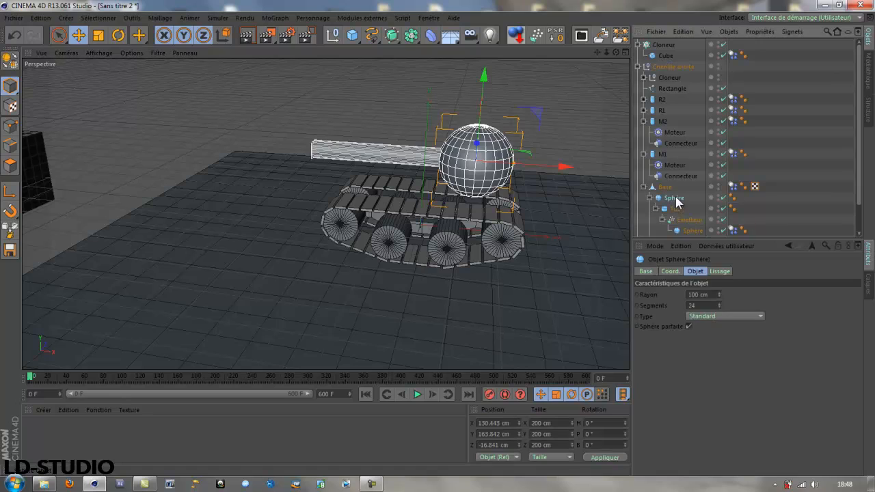
pyautogui.click(120, 36)
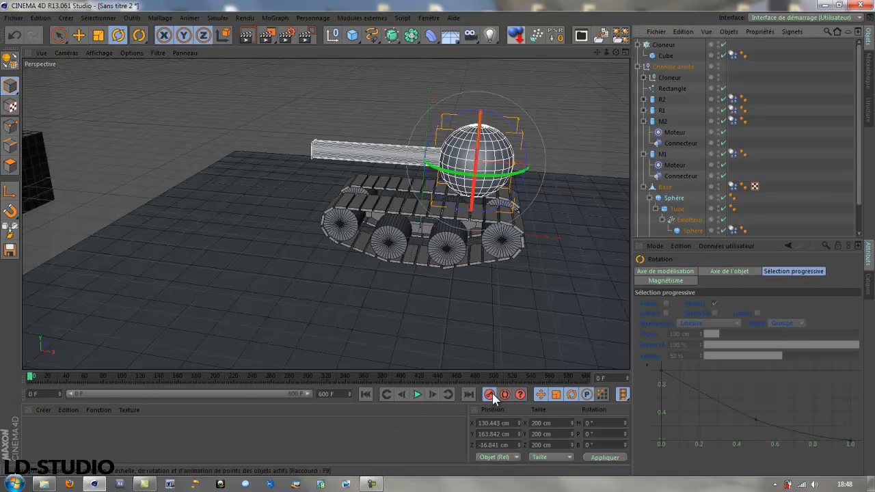
pyautogui.moveTo(31, 380); pyautogui.dragTo(47, 380)
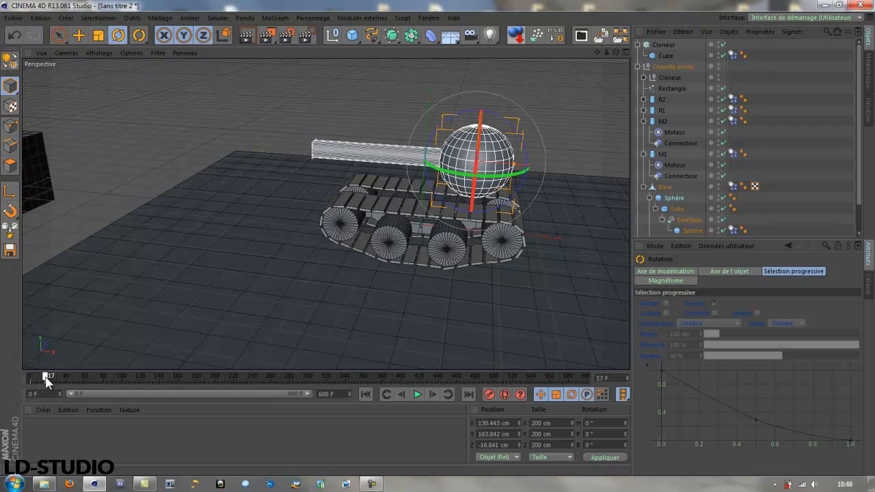
pyautogui.moveTo(445, 174); pyautogui.dragTo(474, 175)
pyautogui.moveTo(482, 177); pyautogui.dragTo(481, 177)
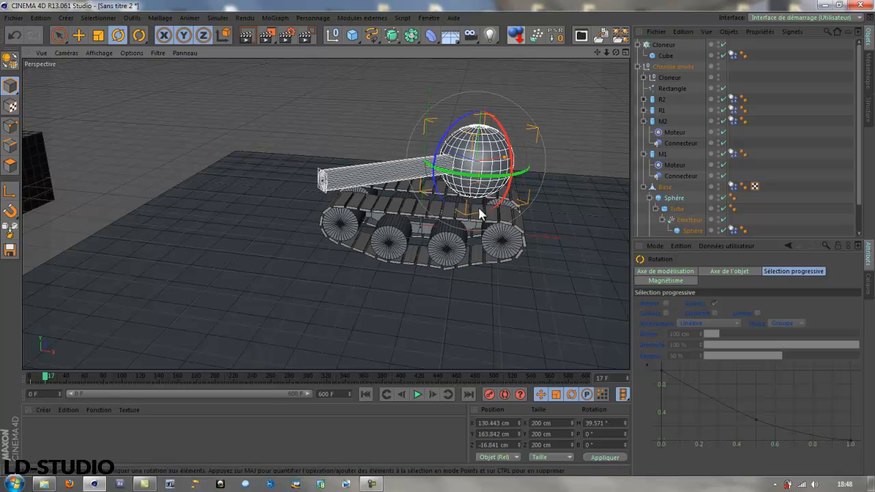
# Rotate the turret sphere back to a heading of 0° at frame 35 and keyframe it.
pyautogui.moveTo(53, 378)
pyautogui.mouseDown()
pyautogui.moveTo(44, 375)
pyautogui.moveTo(63, 376)
pyautogui.mouseUp()
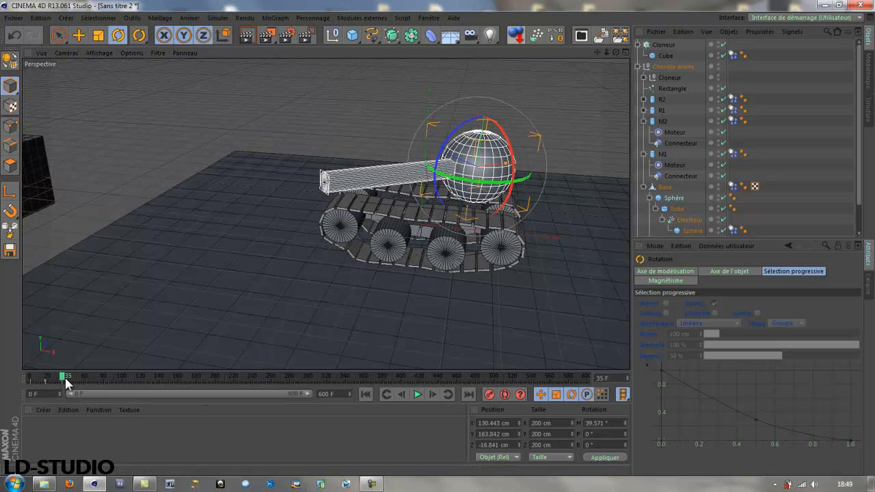
pyautogui.moveTo(513, 179); pyautogui.dragTo(438, 183)
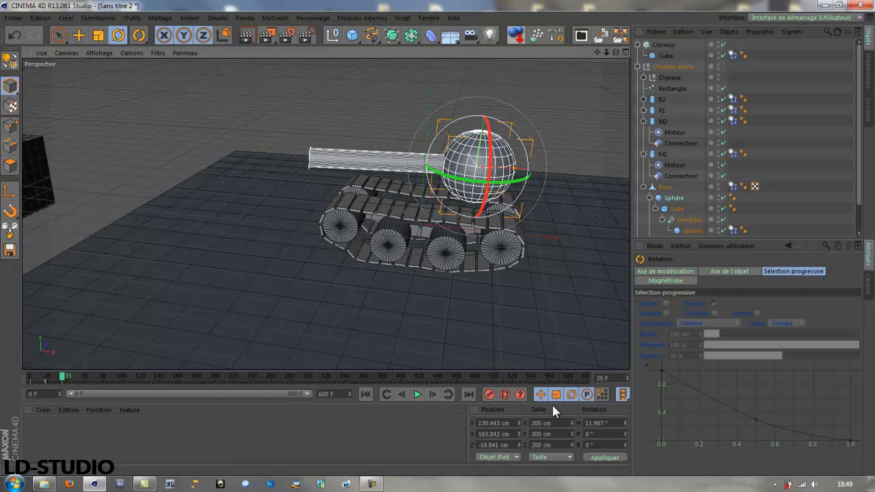
pyautogui.click(615, 423)
pyautogui.write('0')
pyautogui.press('Return')
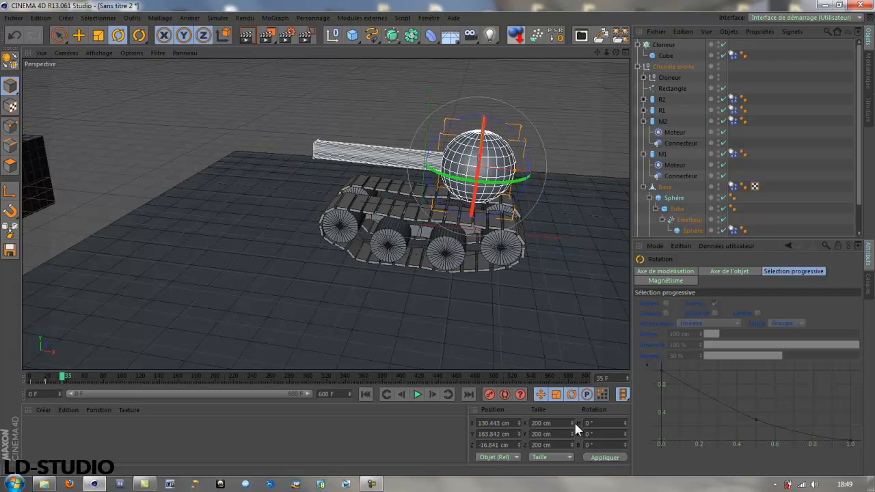
# Play the simulation from the start to check the turret's rotation and the cannon shot, and rewind.
pyautogui.click(366, 395)
pyautogui.click(417, 394)
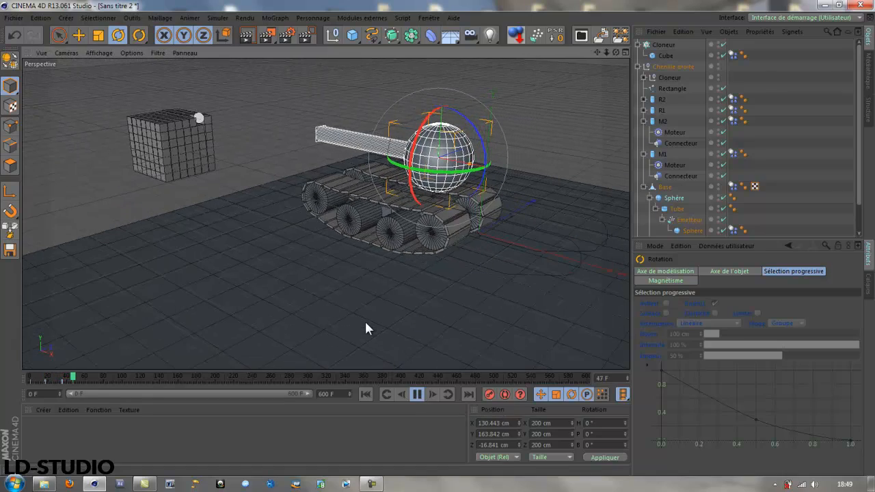
pyautogui.click(416, 394)
pyautogui.click(366, 394)
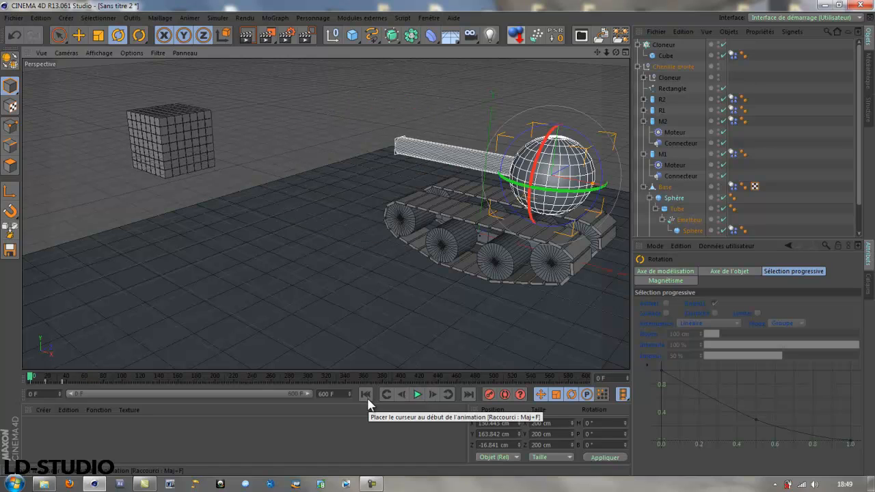
# Collapse the right track's hierarchy and group Chenille droite and Chenille gauche under one null object.
pyautogui.click(643, 187)
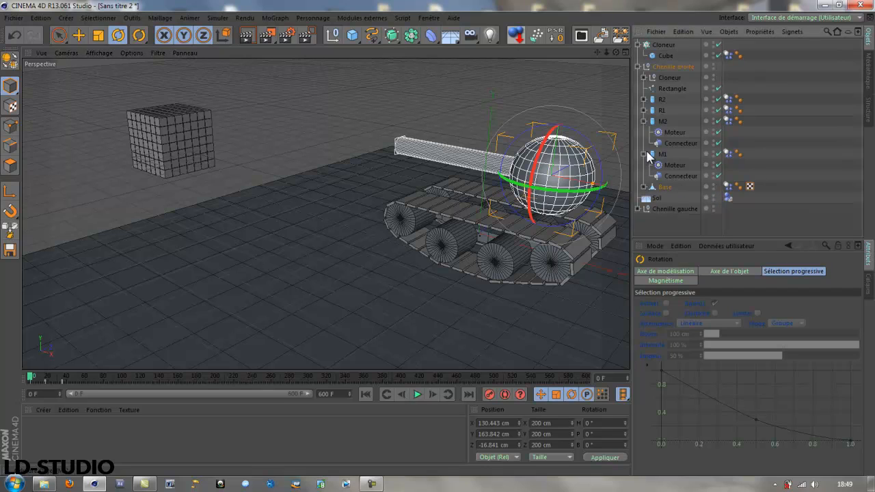
pyautogui.click(643, 154)
pyautogui.click(637, 67)
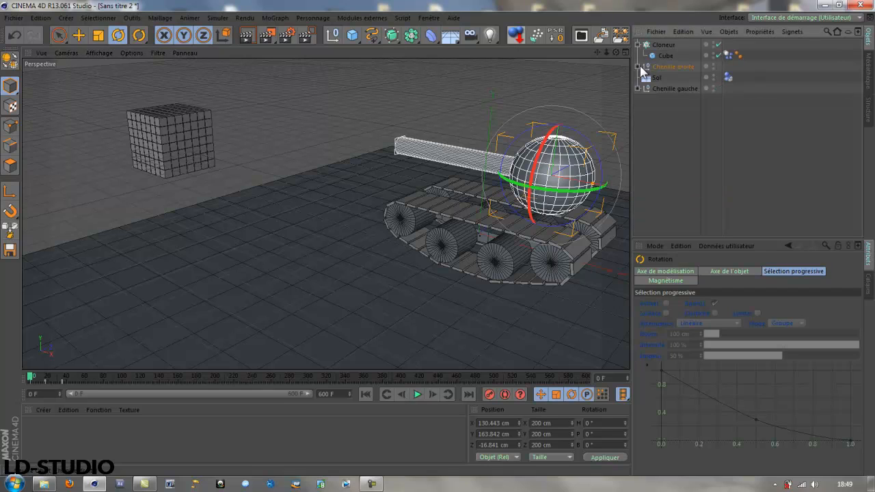
pyautogui.click(663, 87)
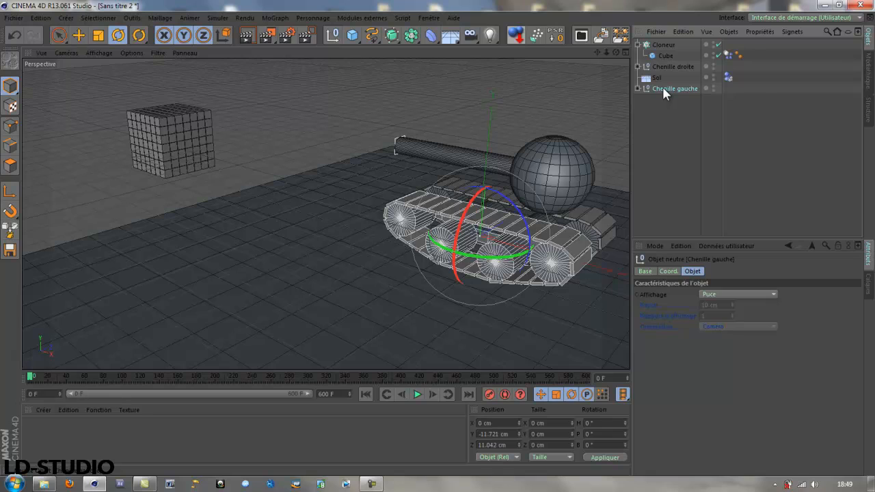
pyautogui.keyDown('ctrl'); pyautogui.click(669, 65); pyautogui.keyUp('ctrl')
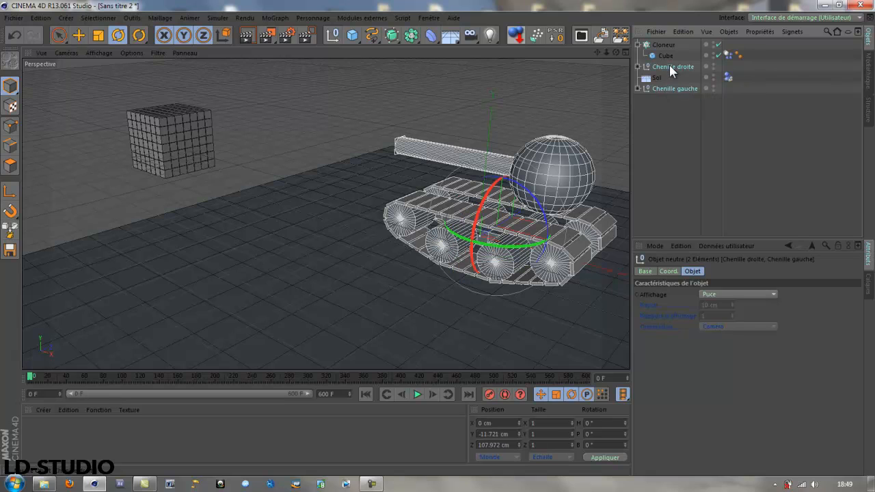
pyautogui.rightClick(669, 65)
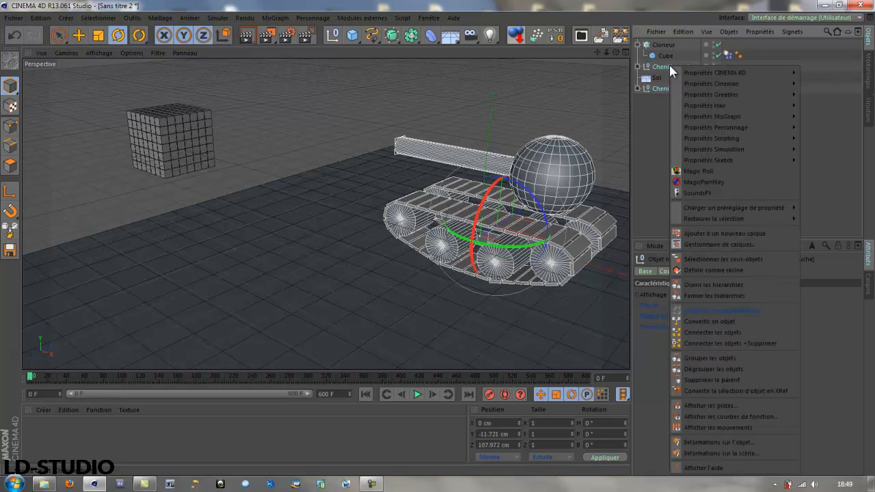
pyautogui.click(705, 351)
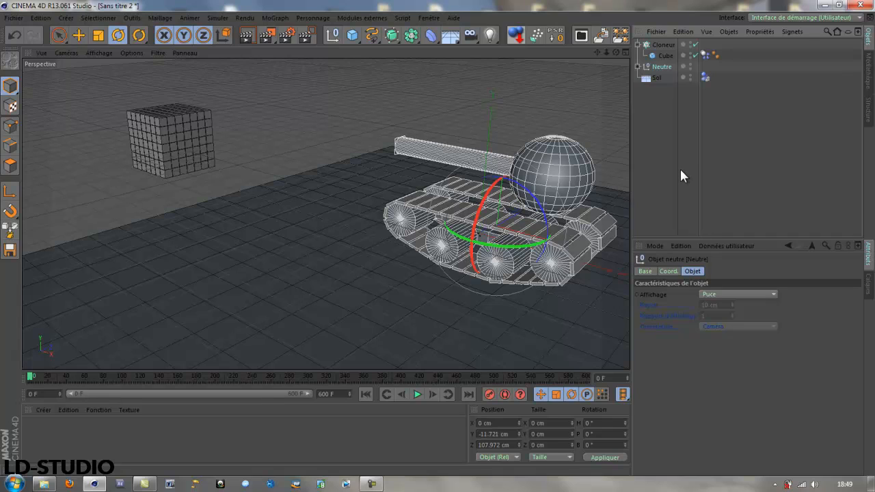
# Rename the null that groups both tracks as TANk and deselect it.
pyautogui.doubleClick(662, 68)
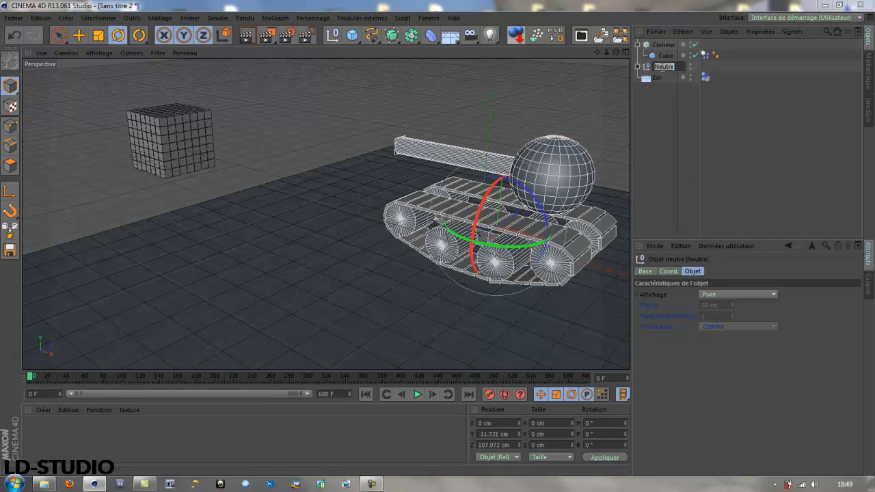
pyautogui.write('TANK')
pyautogui.press('Return')
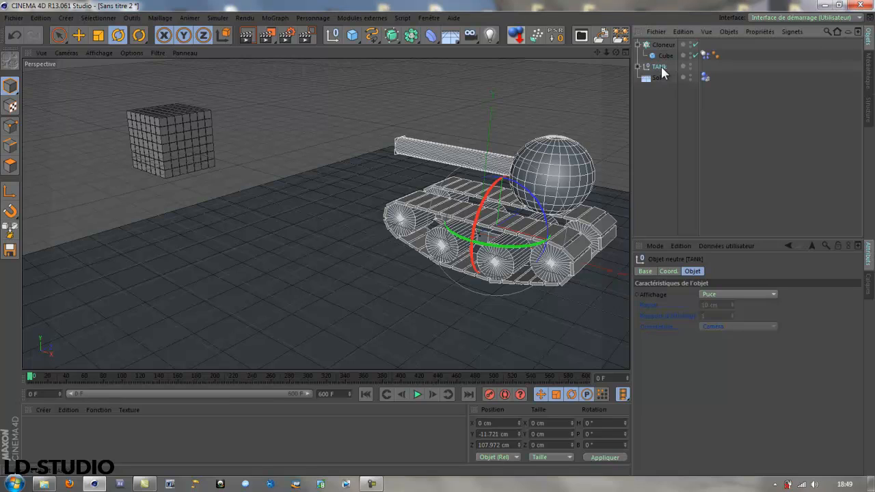
pyautogui.click(658, 108)
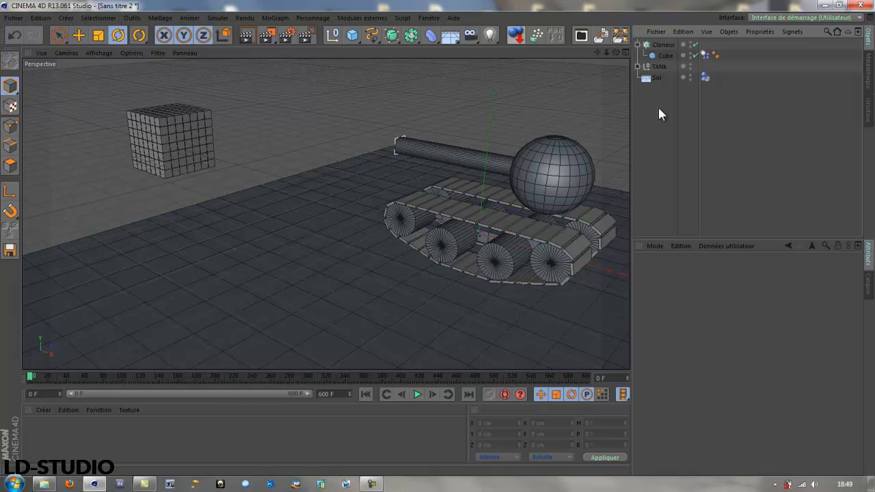